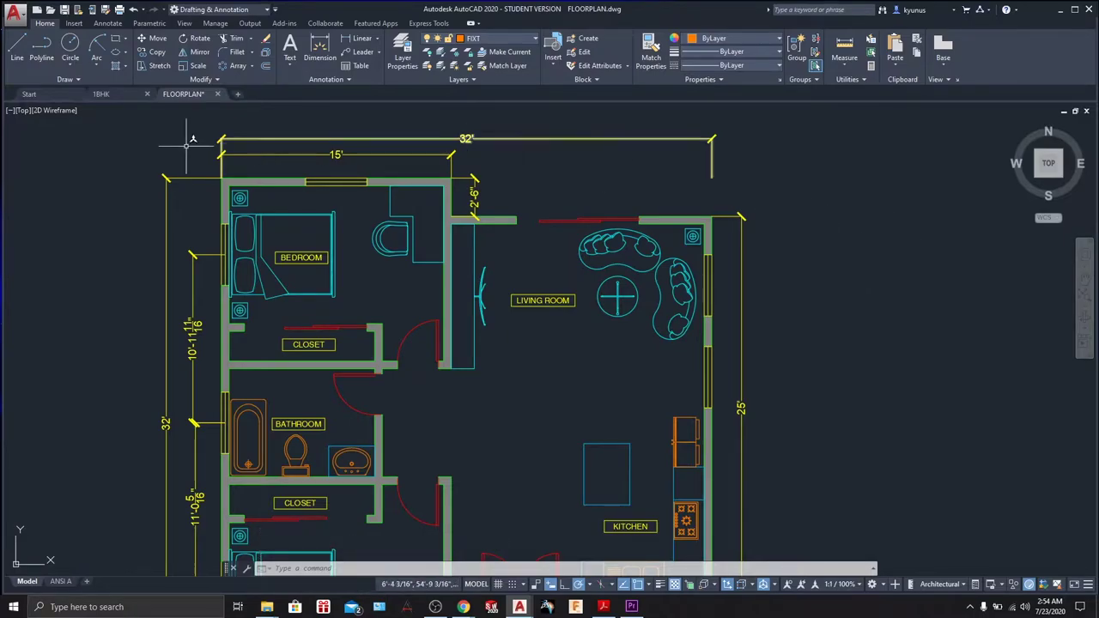
Step: Expand the Draw panel's extra tools twice, dismissing them each time with Esc
{"action": "left_click", "coordinate": [85, 80]}
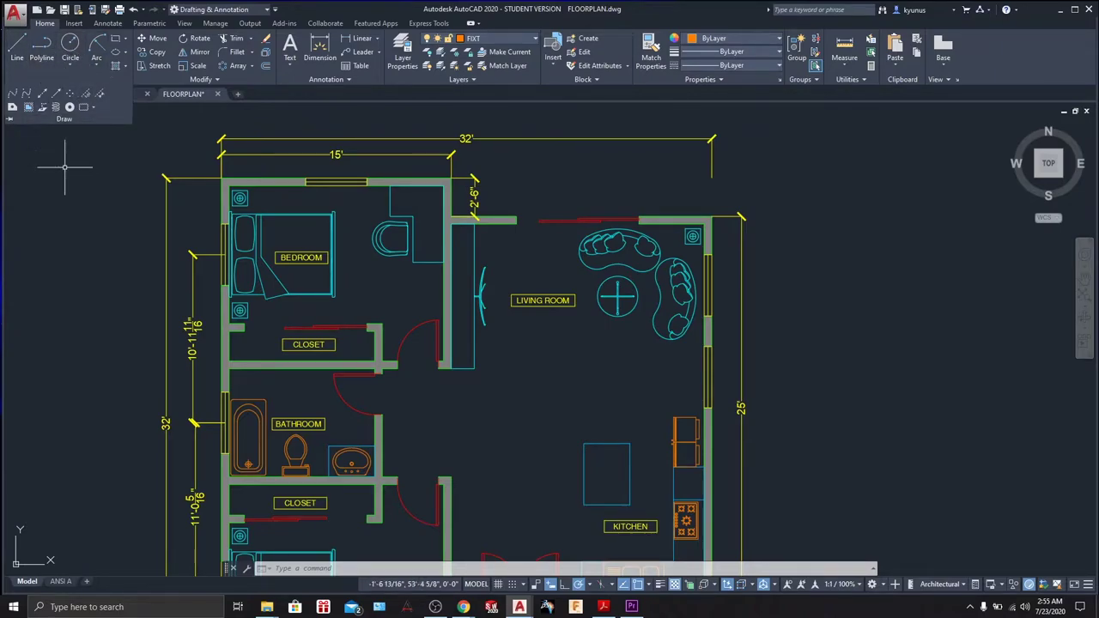
{"action": "key", "text": "Escape"}
{"action": "key", "text": "Escape"}
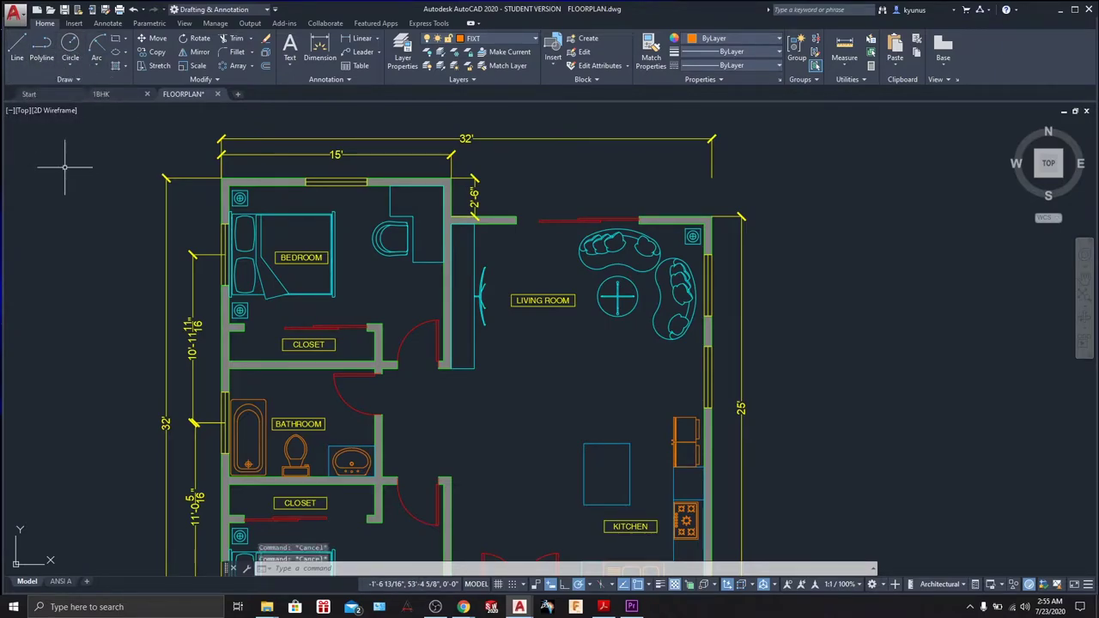
{"action": "left_click", "coordinate": [77, 80]}
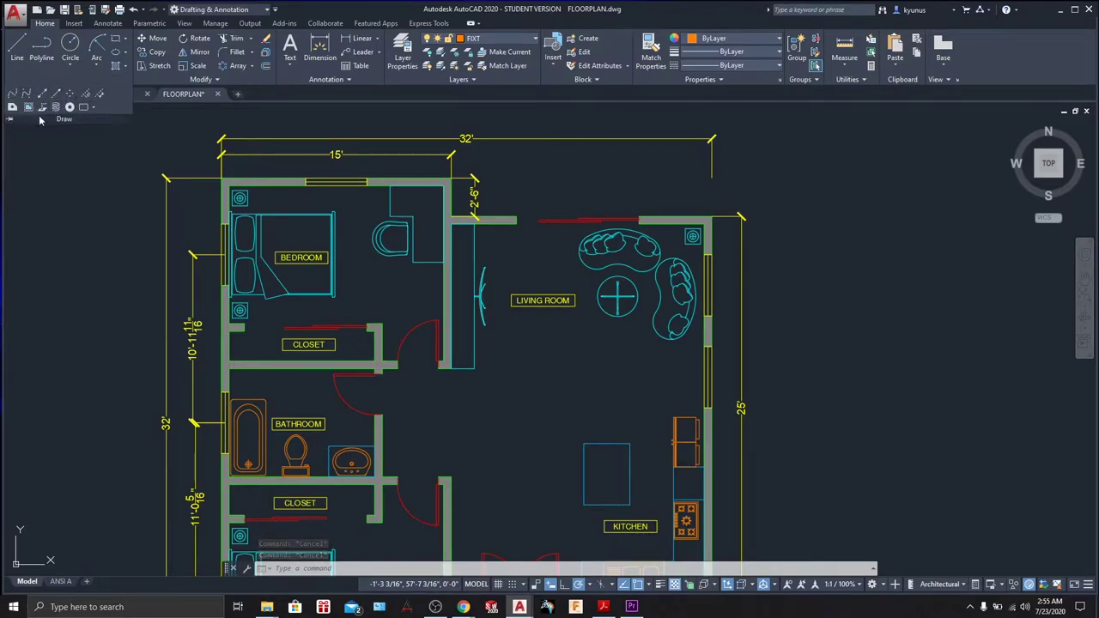
{"action": "key", "text": "Escape"}
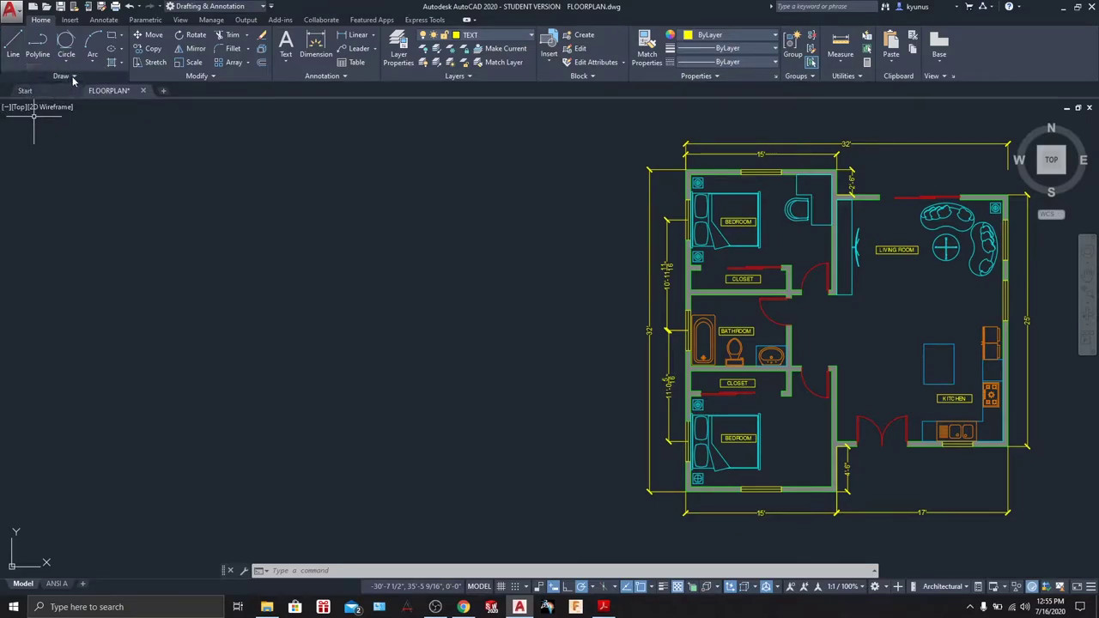
{"action": "left_click", "coordinate": [74, 78]}
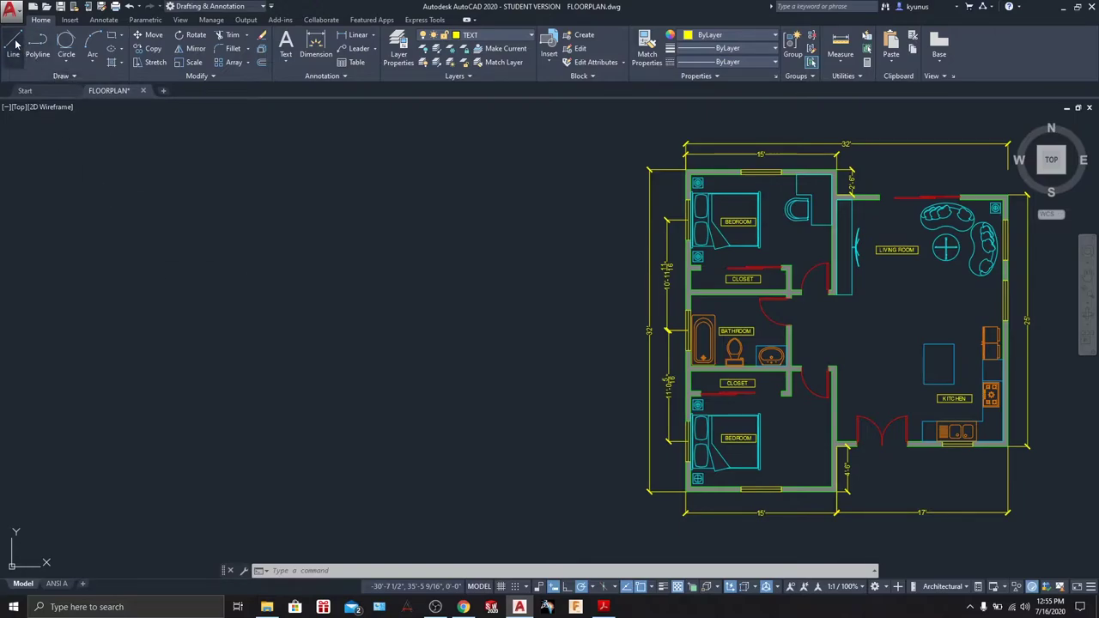
{"action": "left_click", "coordinate": [14, 45]}
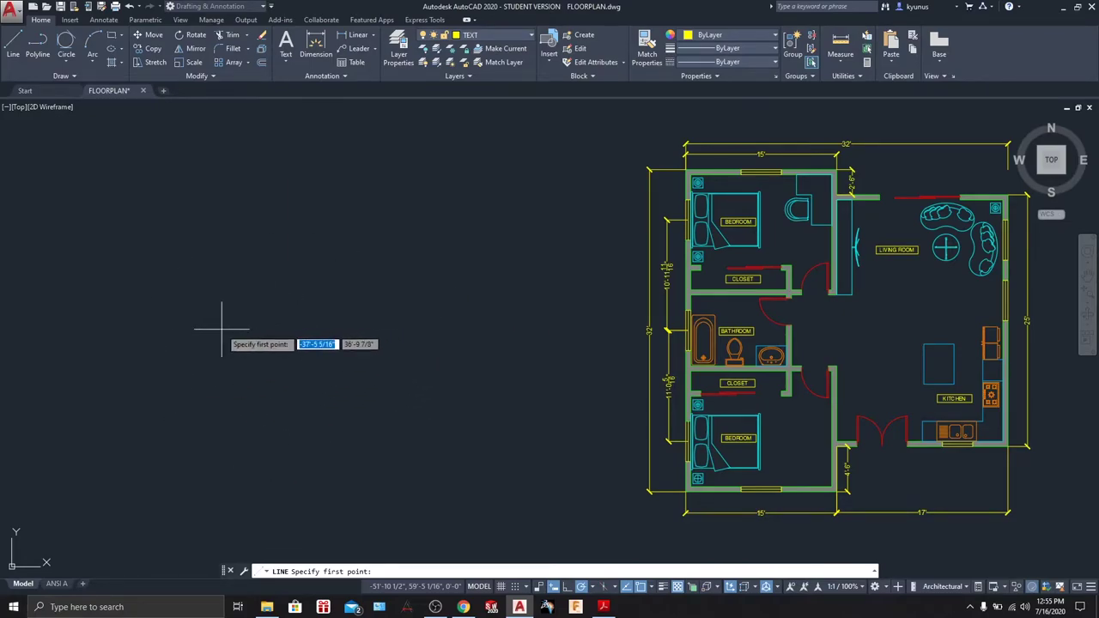
{"action": "key", "text": "Escape"}
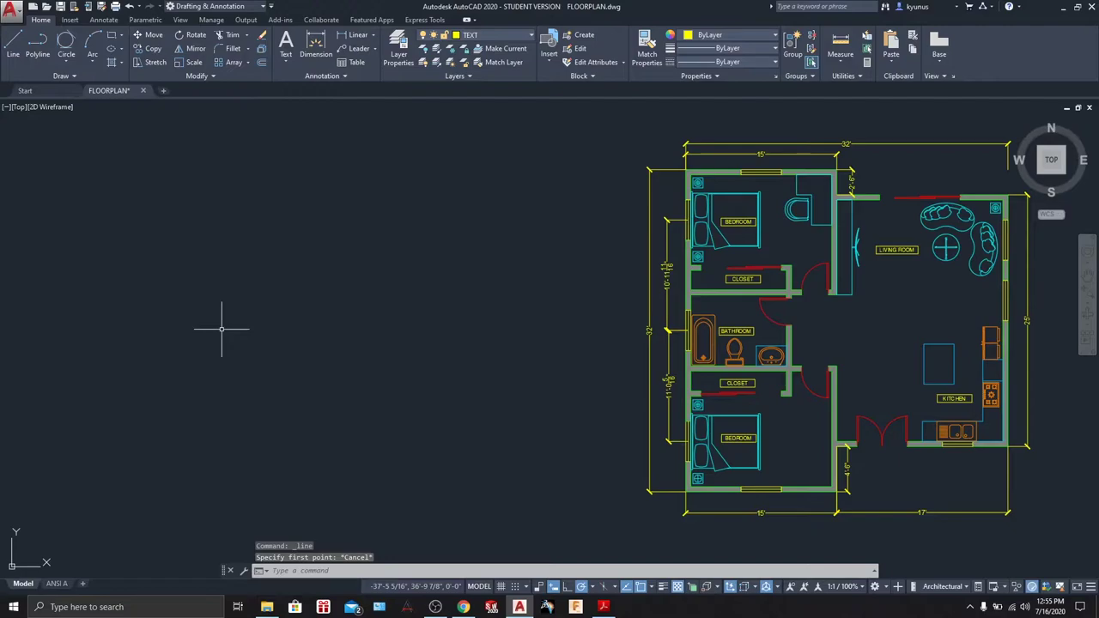
{"action": "type", "text": "L"}
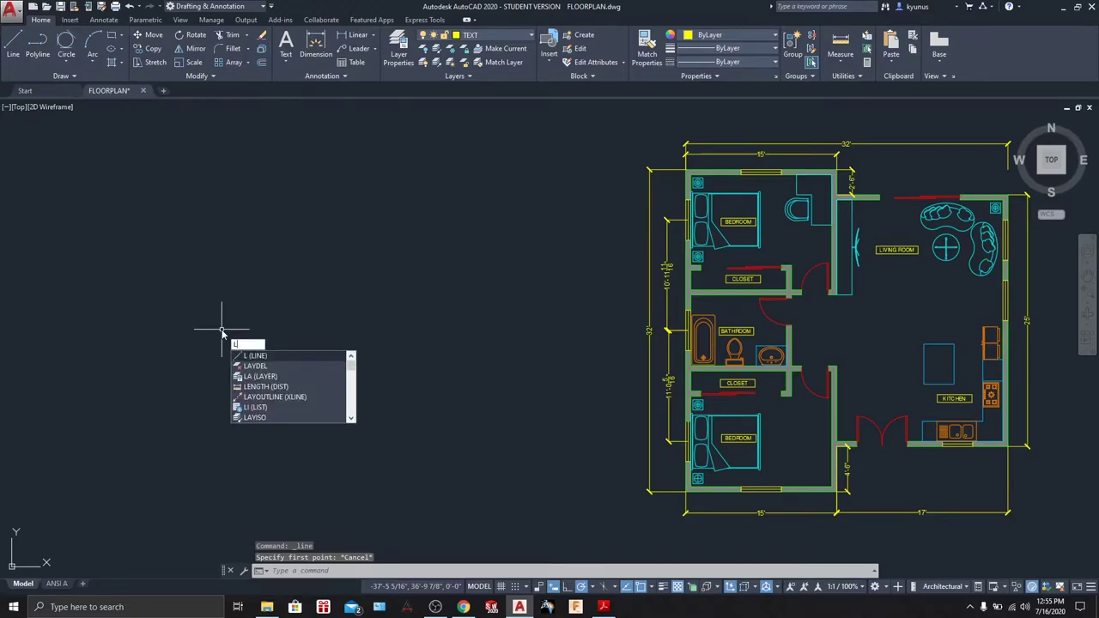
{"action": "key", "text": "Return"}
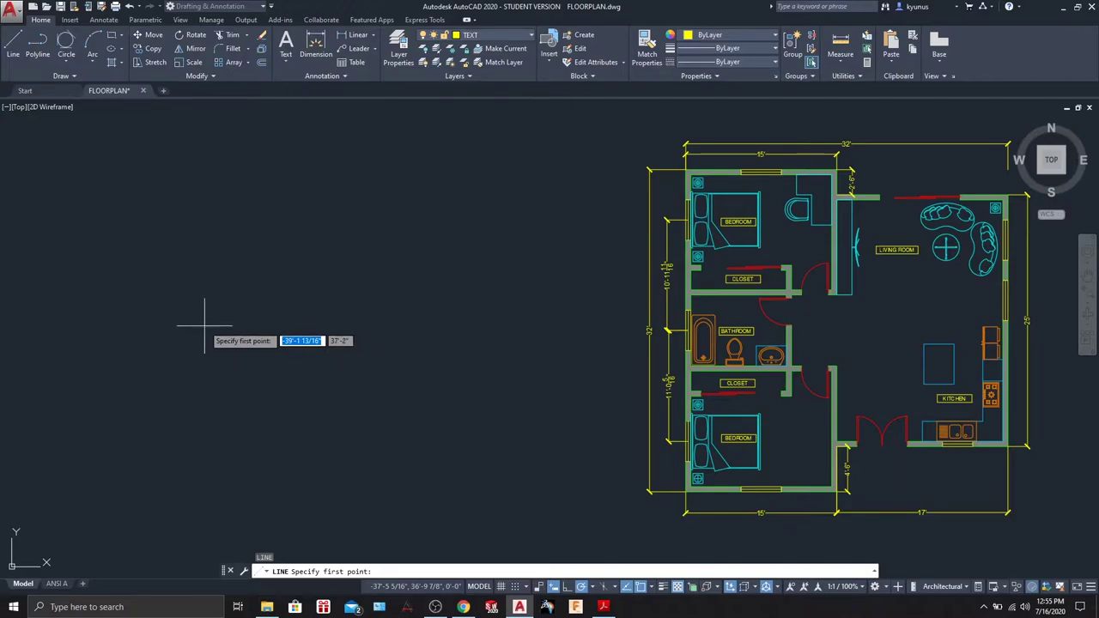
{"action": "key", "text": "Escape"}
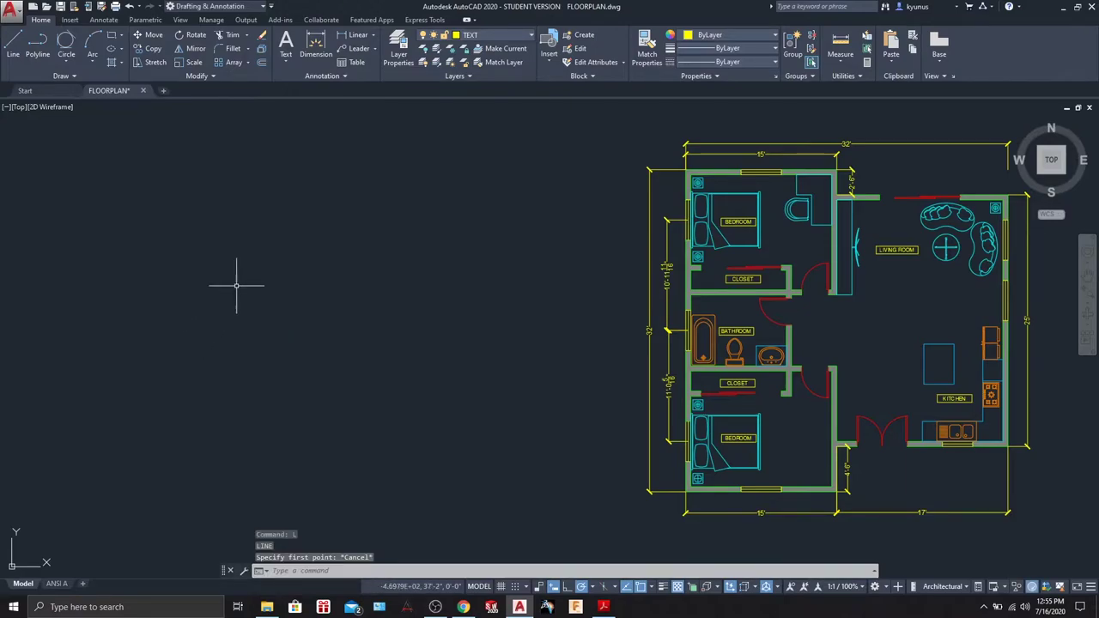
Step: Switch the current layer from TEXT to WALLS and pan the plan further right
{"action": "left_click", "coordinate": [532, 35]}
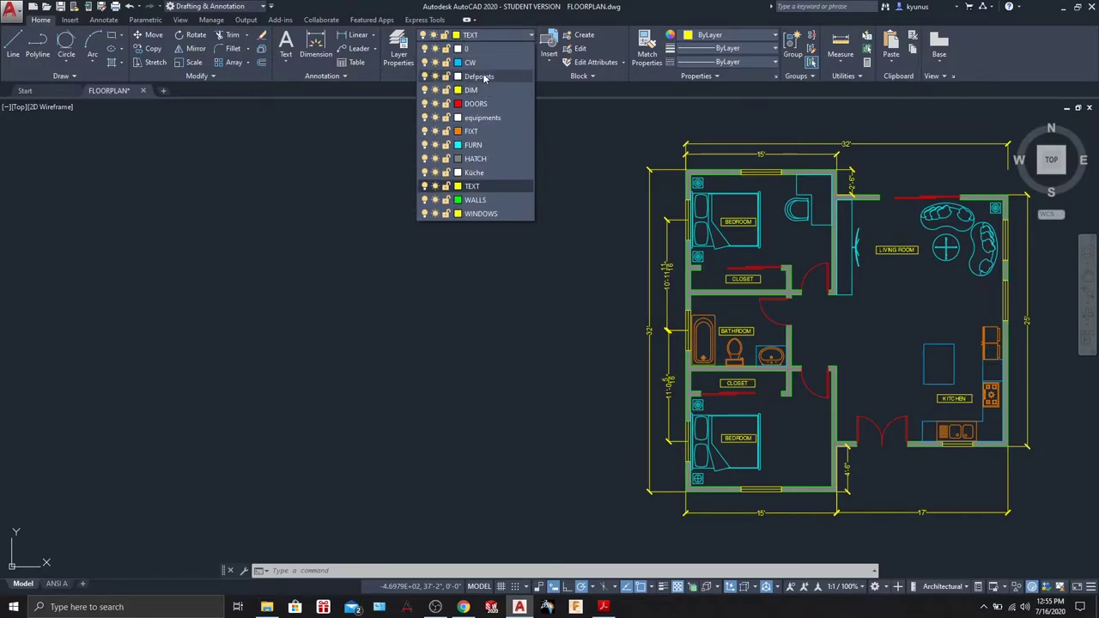
{"action": "left_click", "coordinate": [475, 202]}
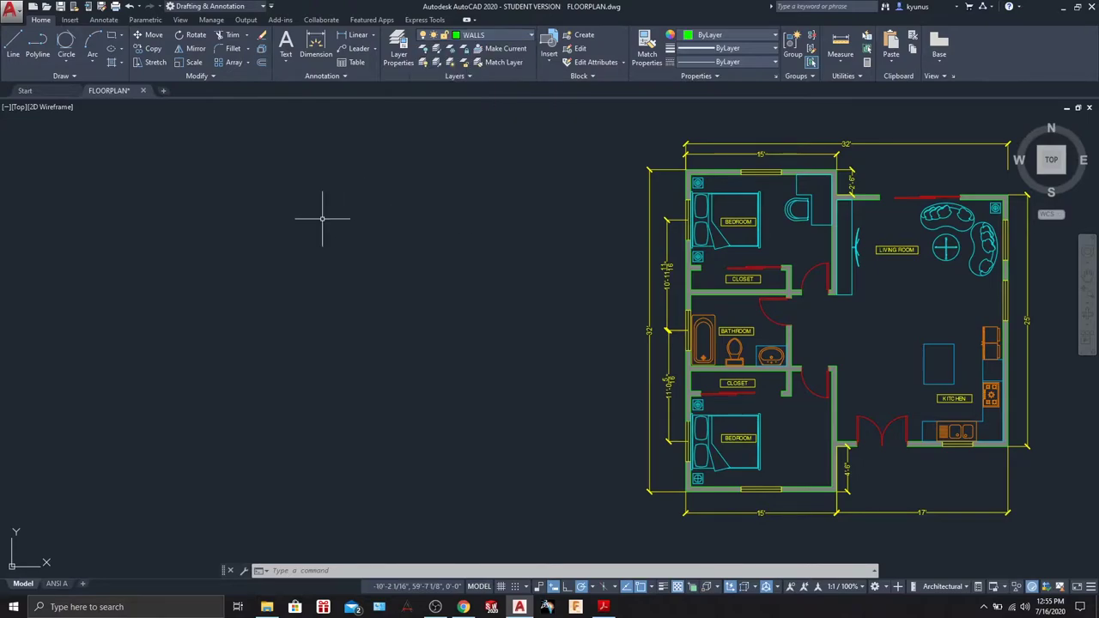
{"action": "mouse_move", "coordinate": [503, 328]}
{"action": "middle_mouse_down"}
{"action": "mouse_move", "coordinate": [527, 312]}
{"action": "mouse_move", "coordinate": [550, 331]}
{"action": "middle_mouse_up"}
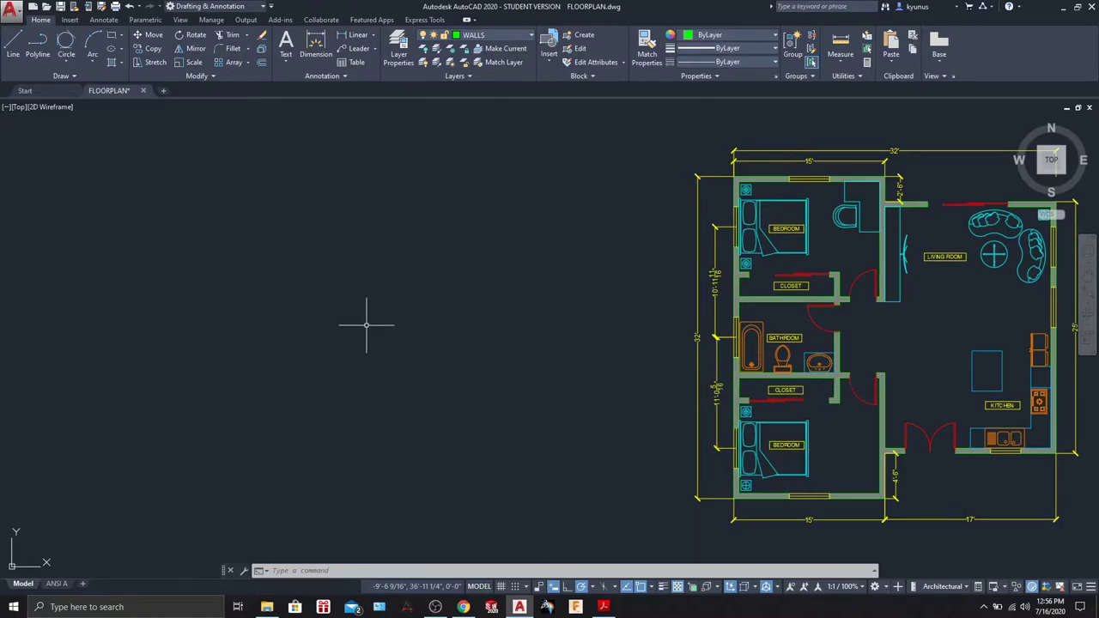
Step: Draw a line left of the plan, 15' to the right then 25' down
{"action": "left_click", "coordinate": [11, 41]}
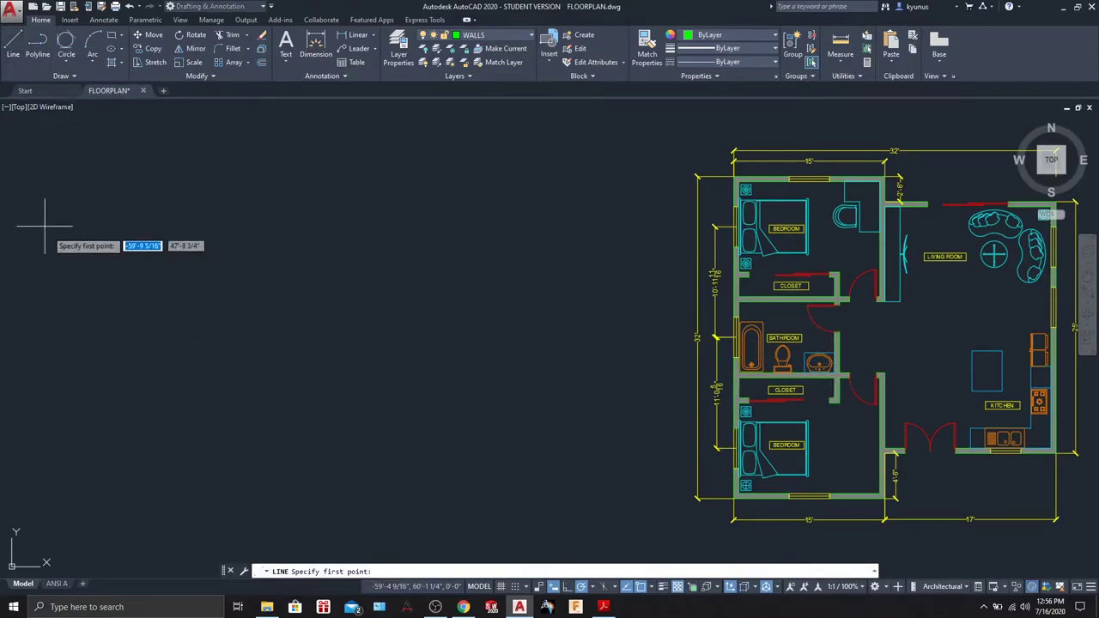
{"action": "left_click", "coordinate": [11, 50]}
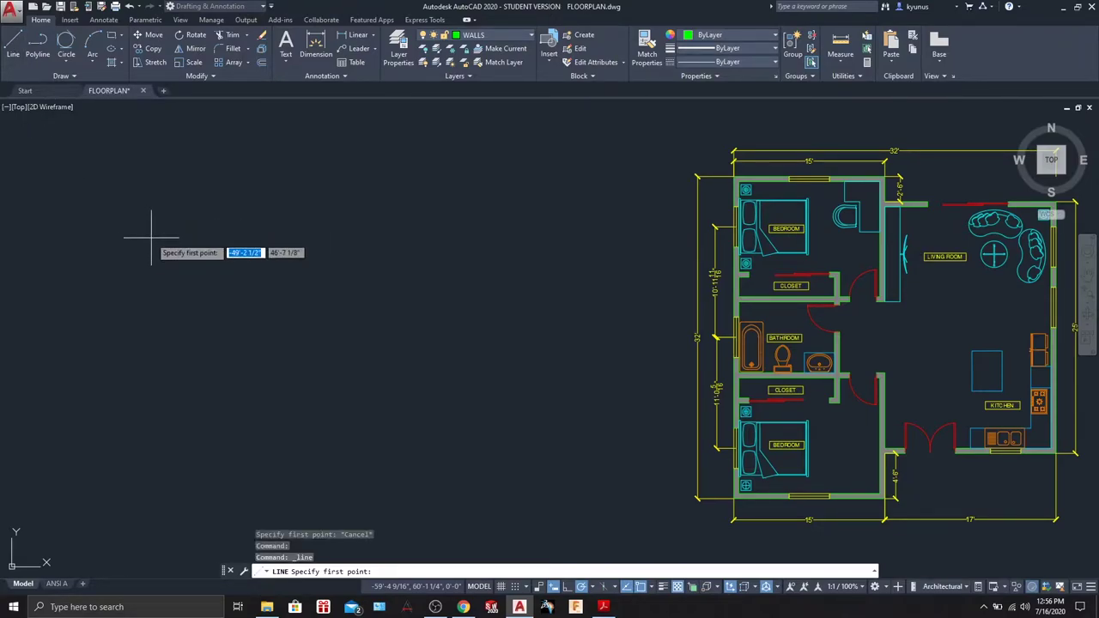
{"action": "left_click", "coordinate": [346, 158]}
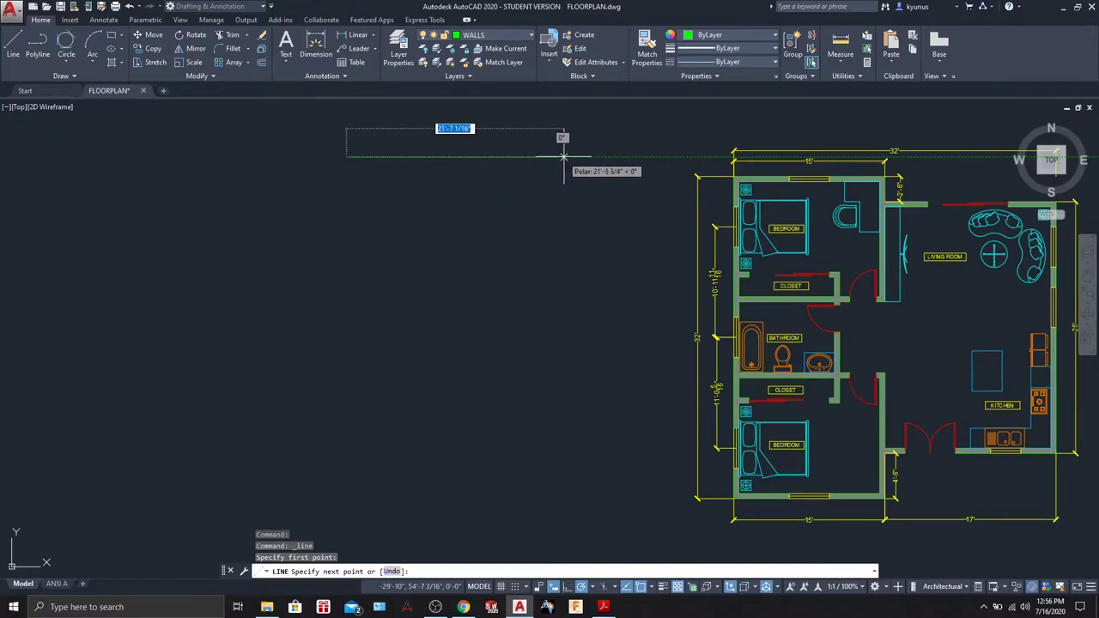
{"action": "type", "text": "15"}
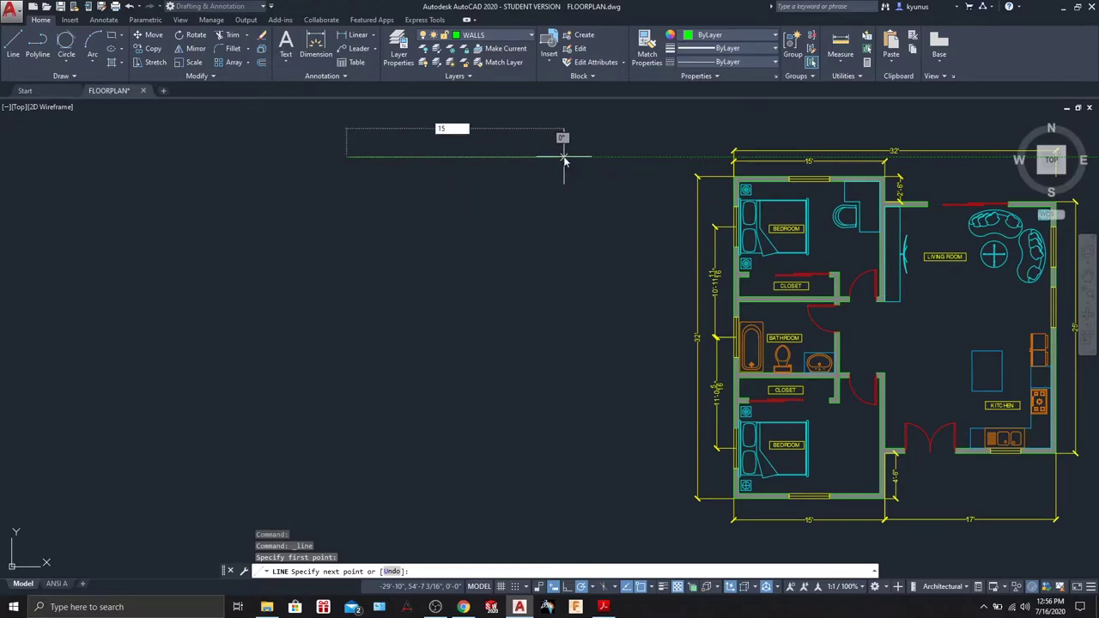
{"action": "key", "text": "Return"}
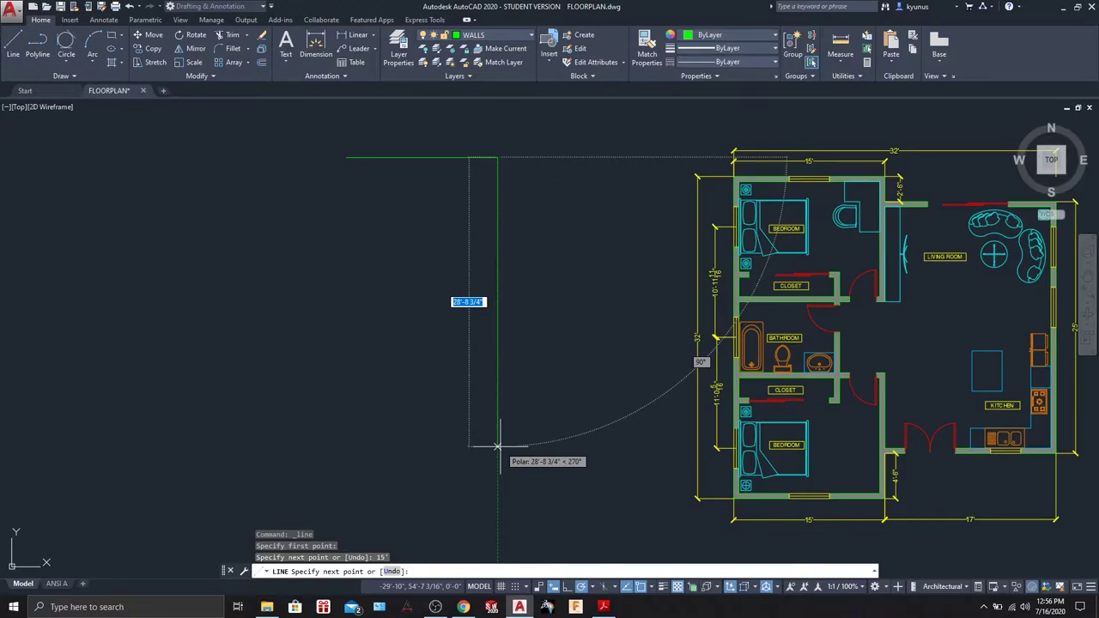
{"action": "type", "text": "2"}
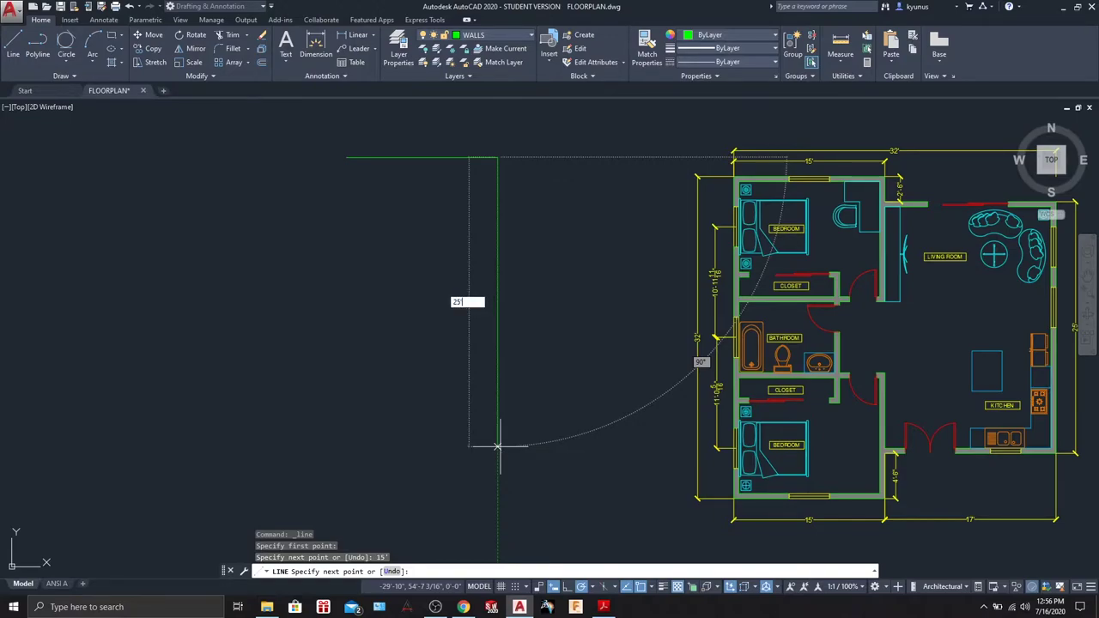
{"action": "type", "text": "5"}
{"action": "key", "text": "Return"}
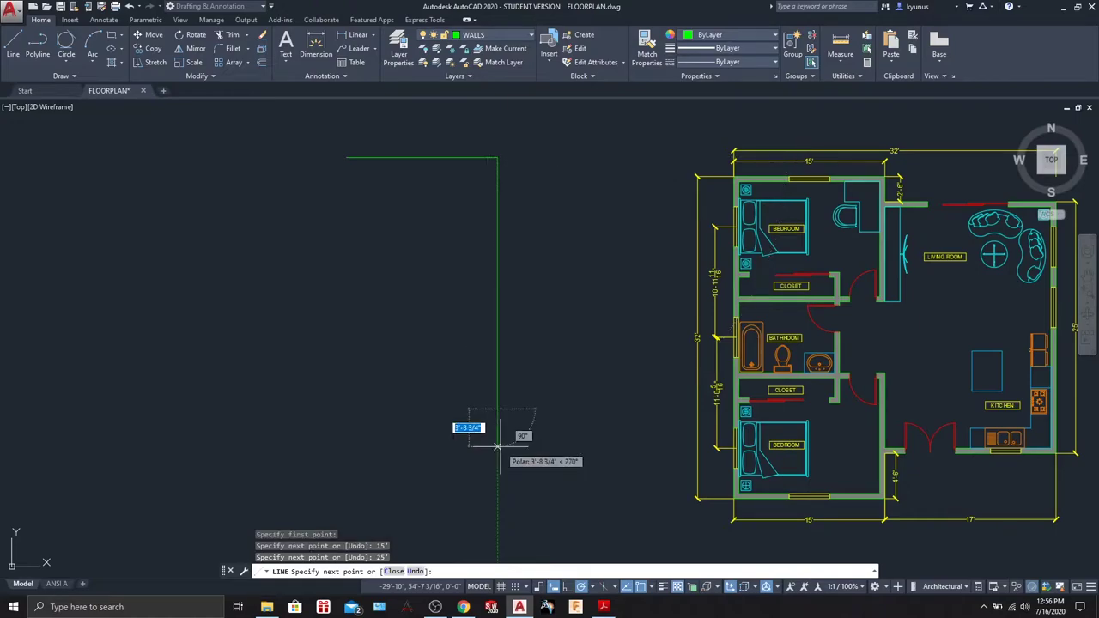
{"action": "left_click", "coordinate": [593, 588]}
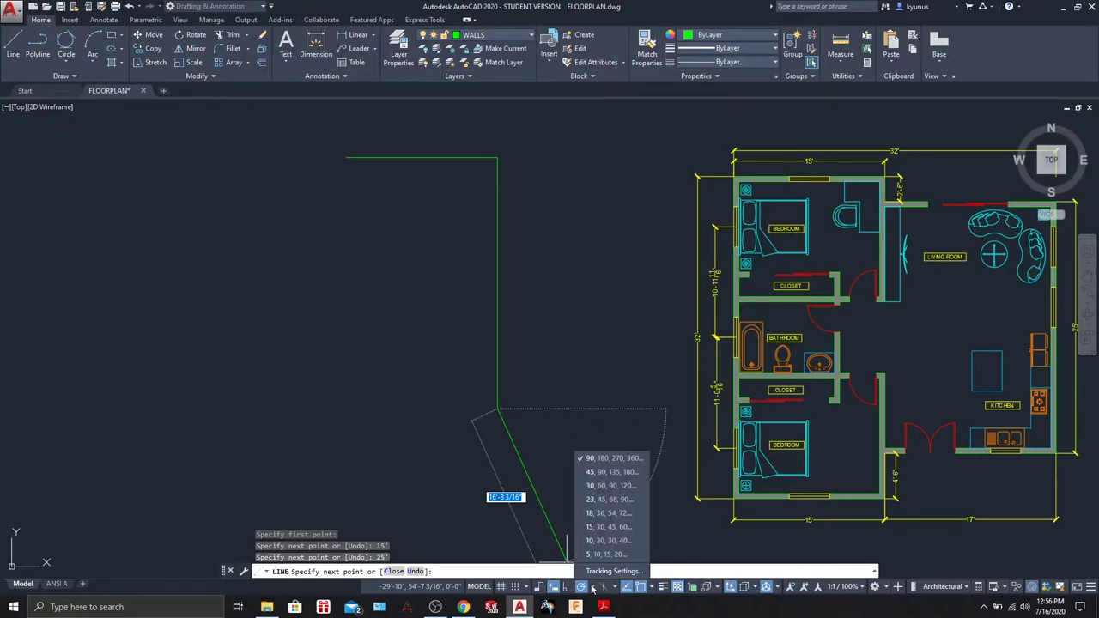
{"action": "left_click", "coordinate": [592, 588]}
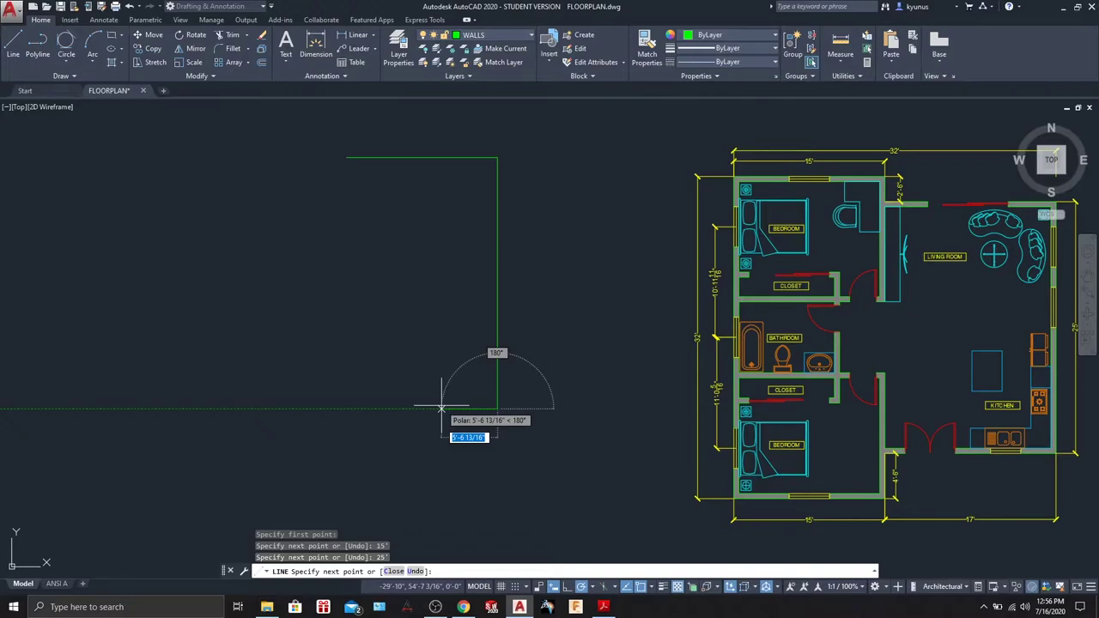
Step: Continue the wall with a 5' leftward, 10' downward and 22' leftward segment
{"action": "type", "text": "5"}
{"action": "key", "text": "Return"}
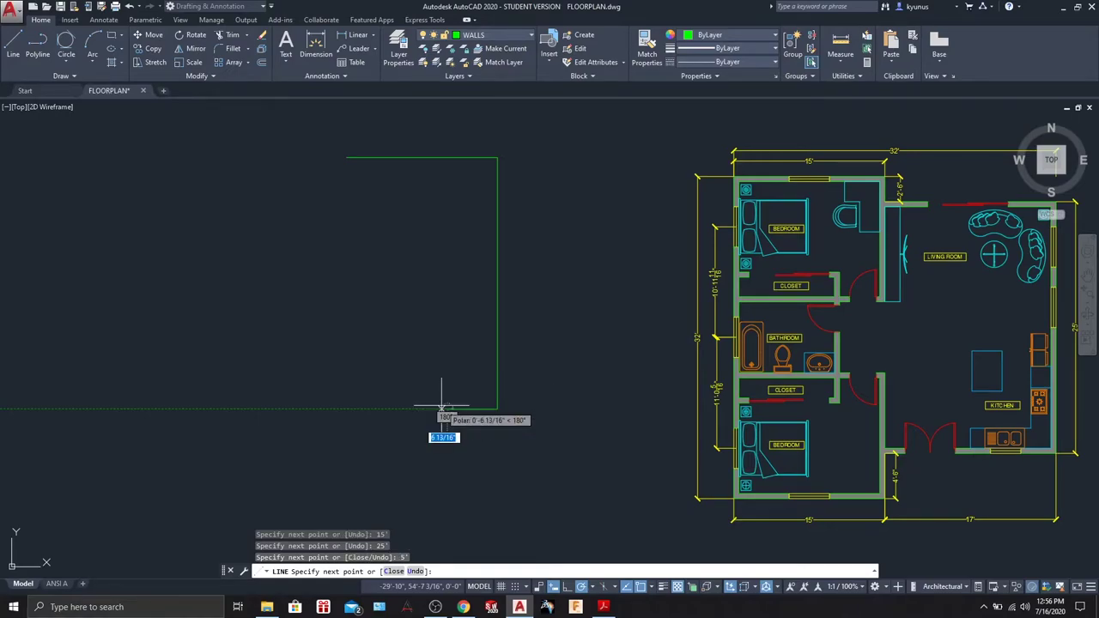
{"action": "left_click", "coordinate": [447, 408]}
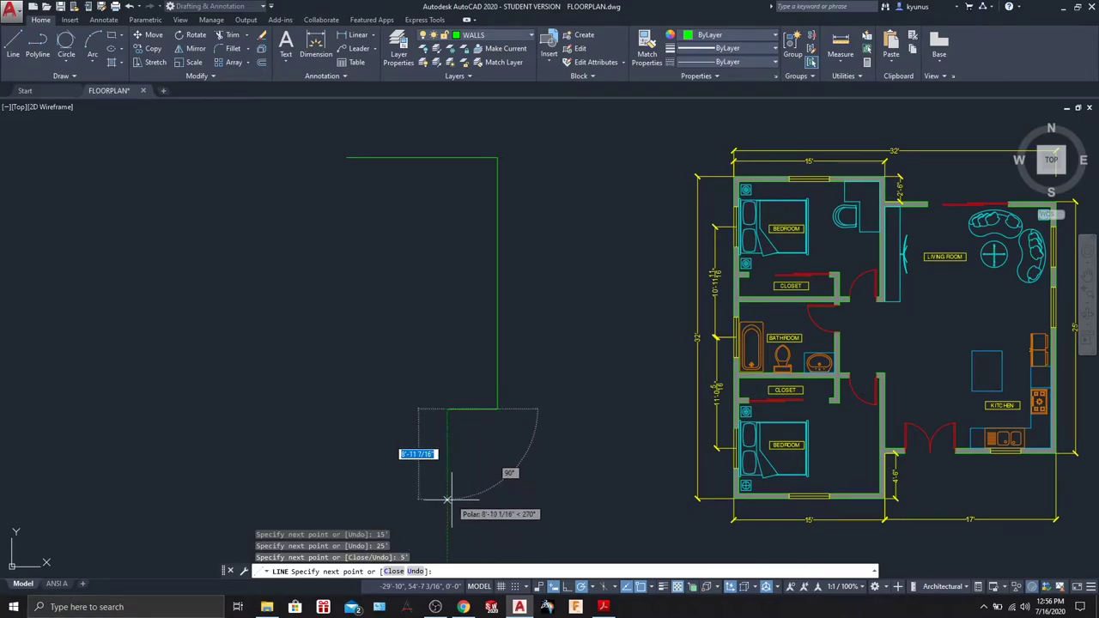
{"action": "middle_click_drag", "start_coordinate": [453, 507], "coordinate": [454, 486]}
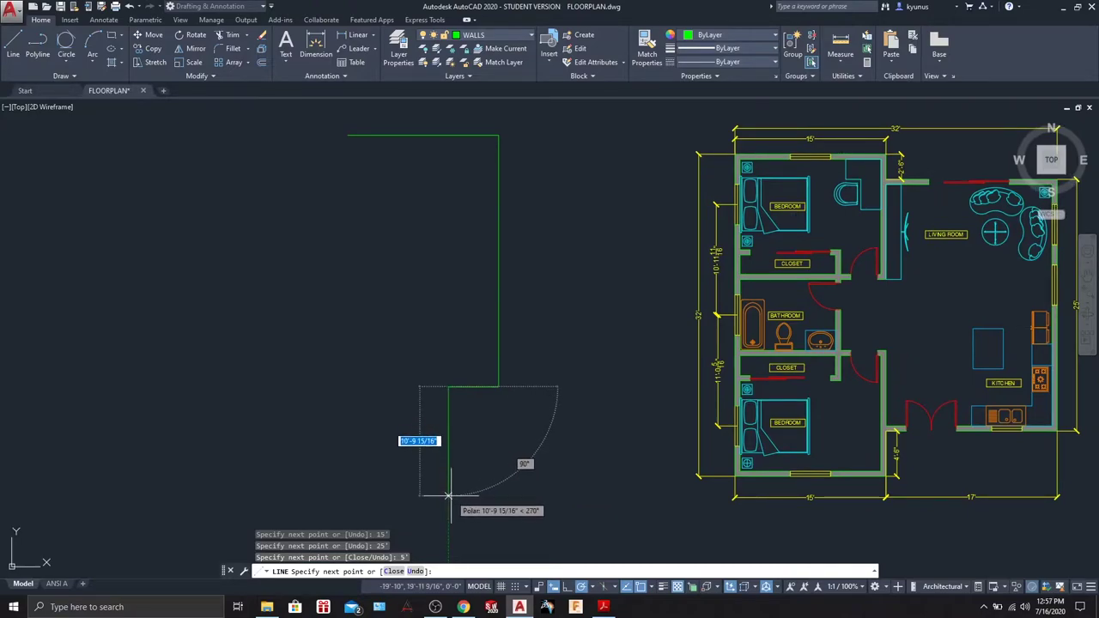
{"action": "type", "text": "10"}
{"action": "key", "text": "Return"}
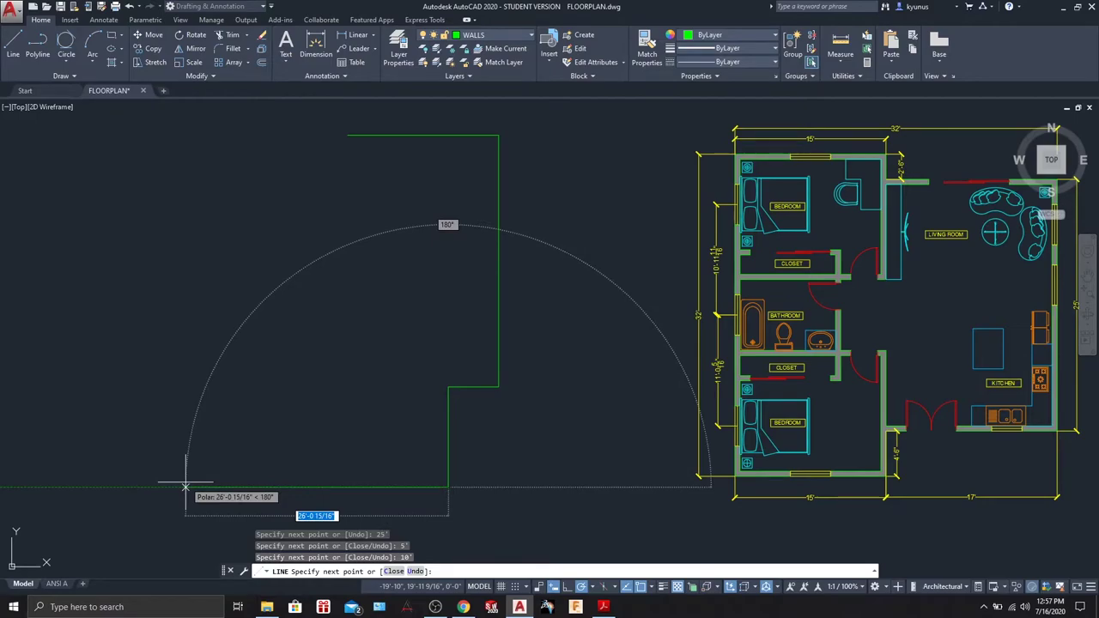
{"action": "type", "text": "22"}
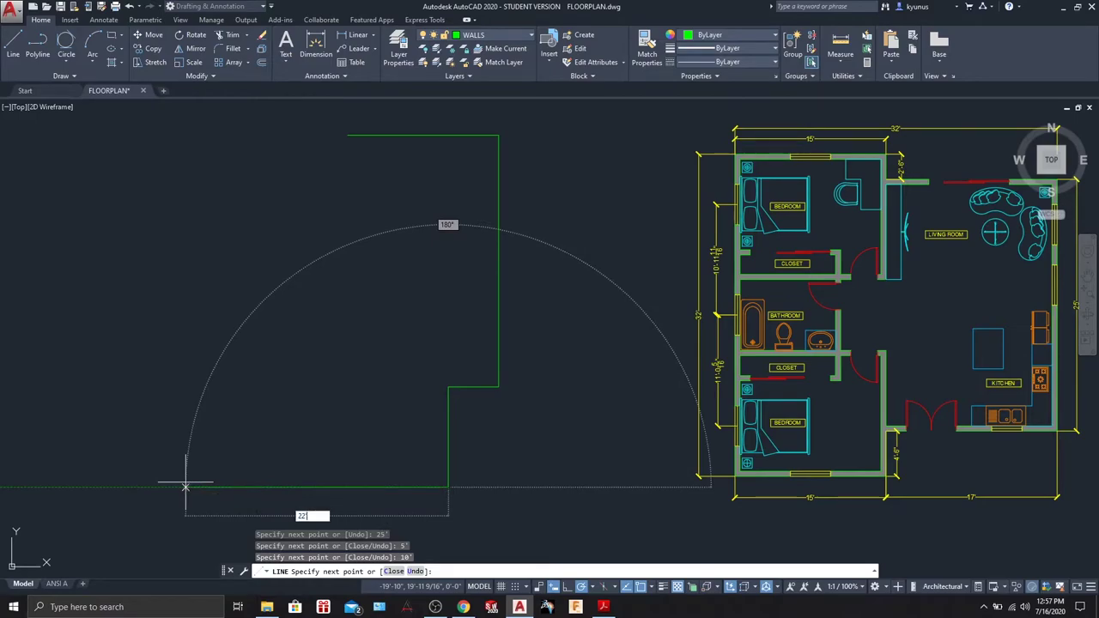
{"action": "key", "text": "Return"}
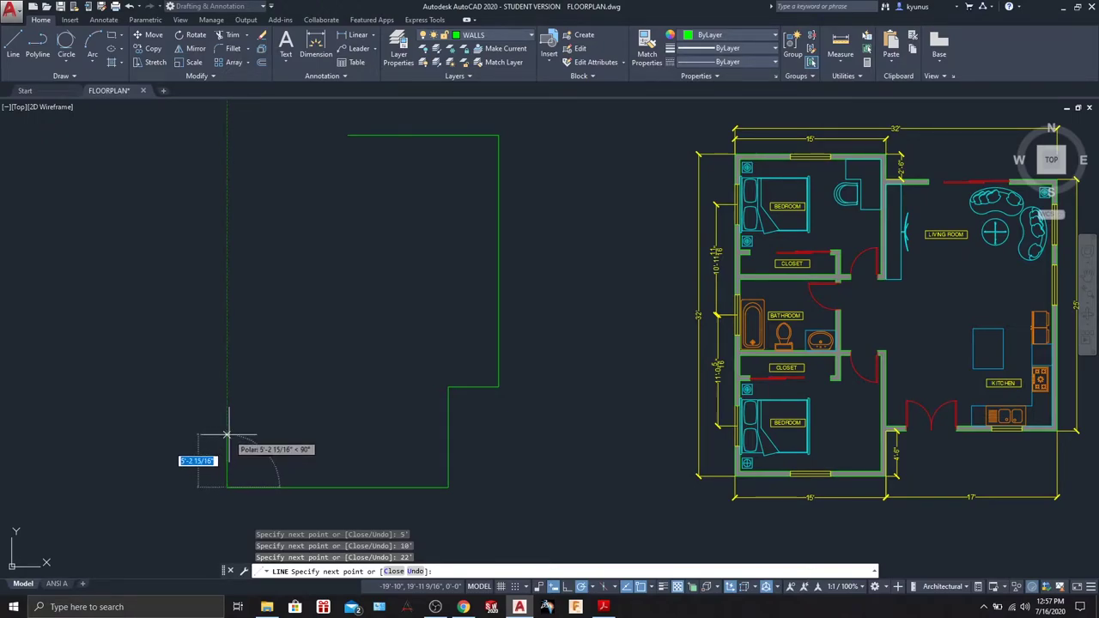
Step: Add stepped 6', 3', 6' and 3' segments climbing the left side
{"action": "type", "text": "6"}
{"action": "key", "text": "Return"}
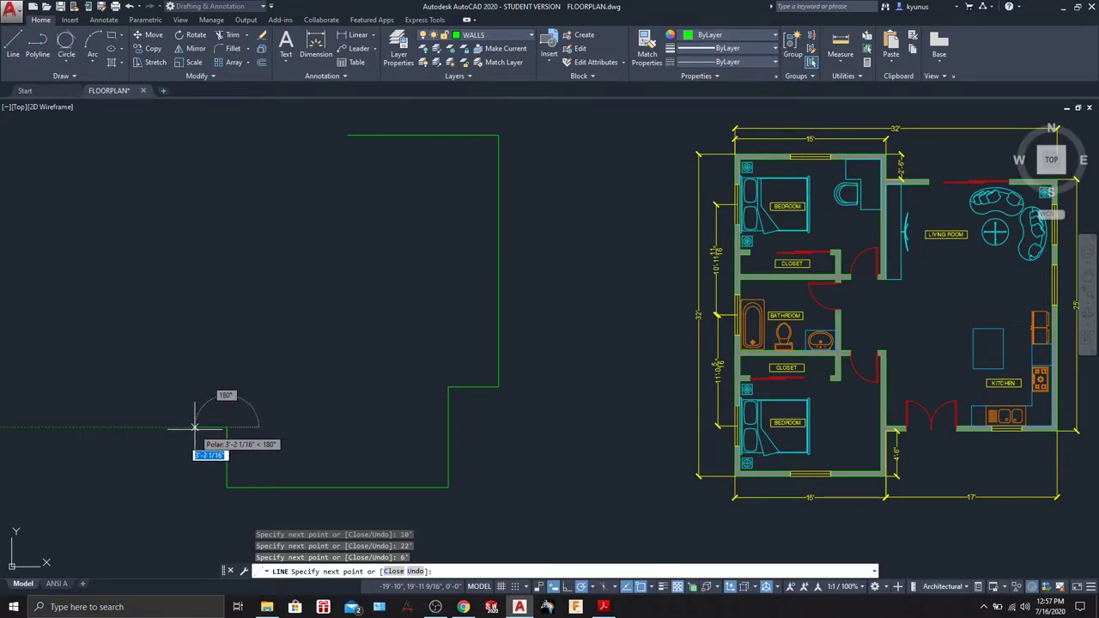
{"action": "type", "text": "3"}
{"action": "key", "text": "Return"}
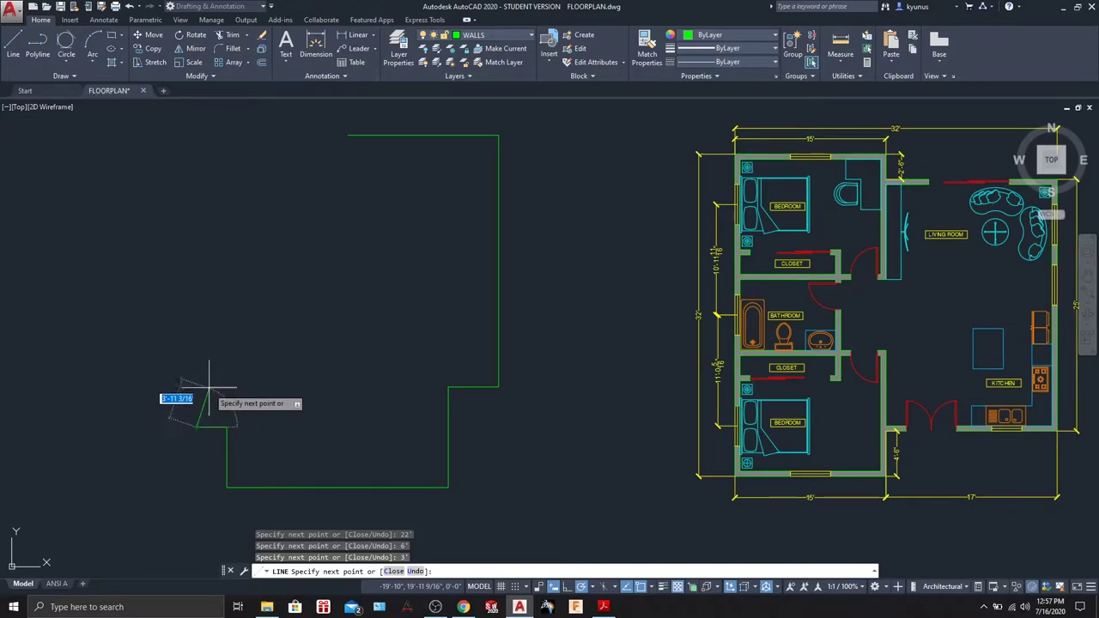
{"action": "type", "text": "6"}
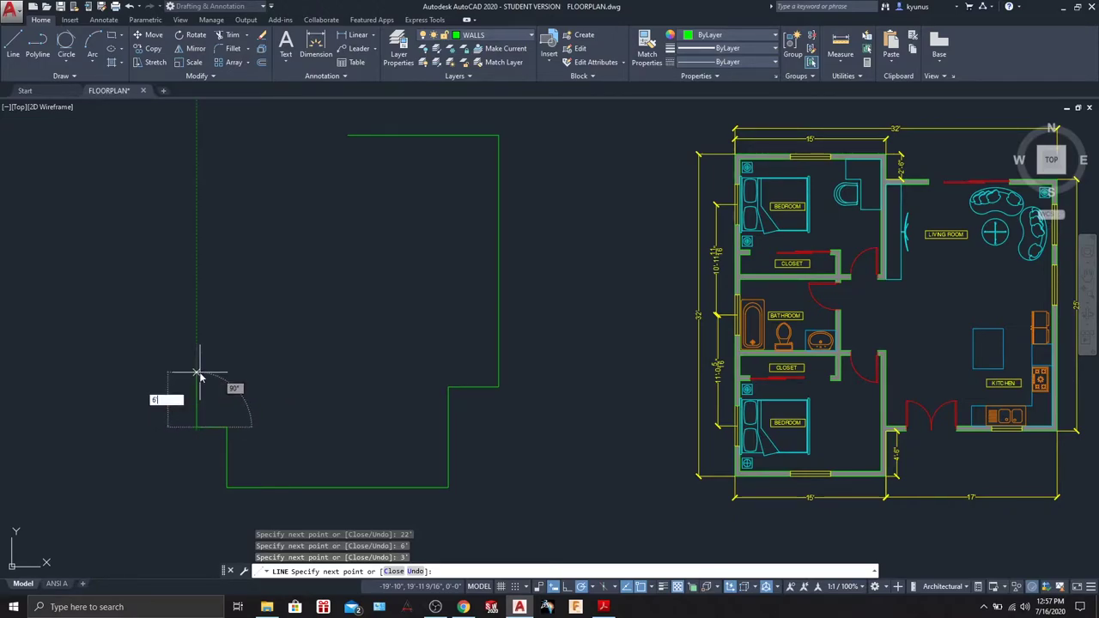
{"action": "key", "text": "Return"}
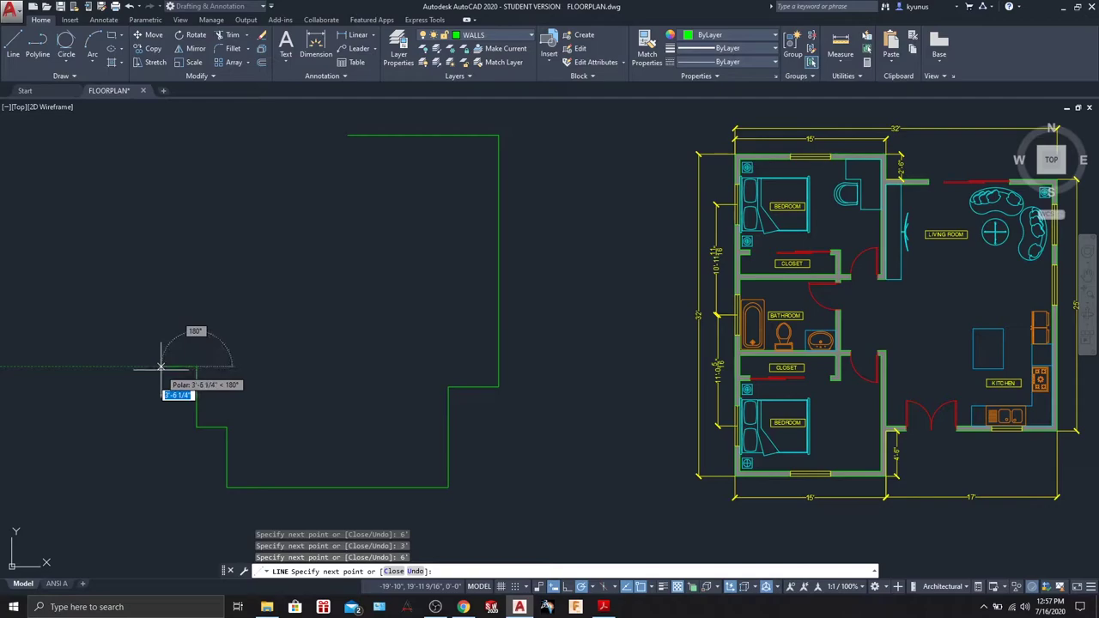
{"action": "type", "text": "3"}
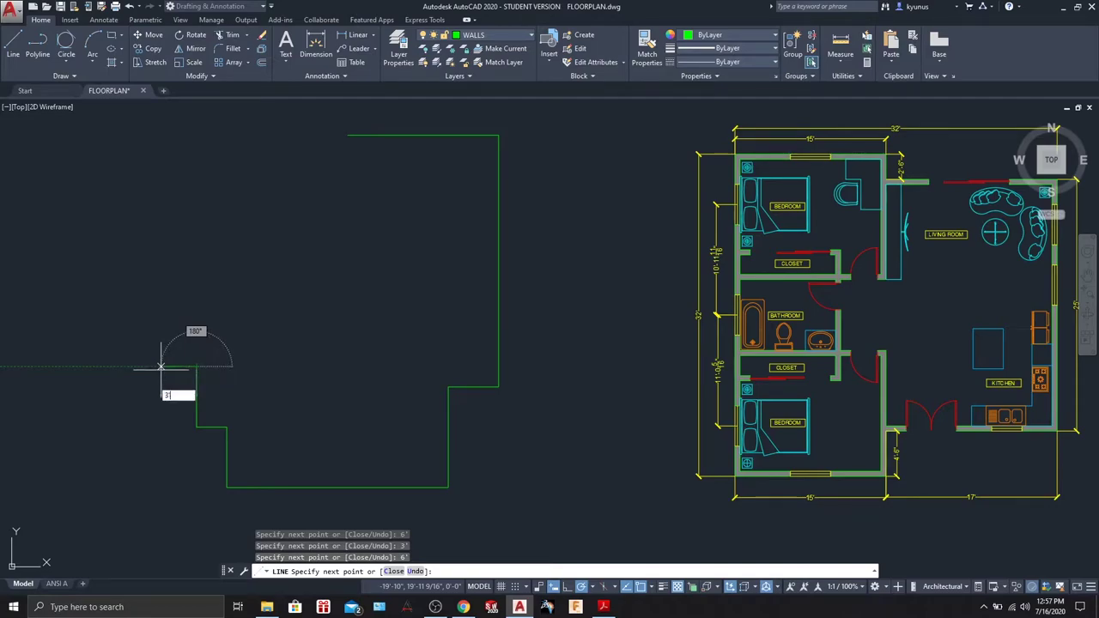
{"action": "key", "text": "Return"}
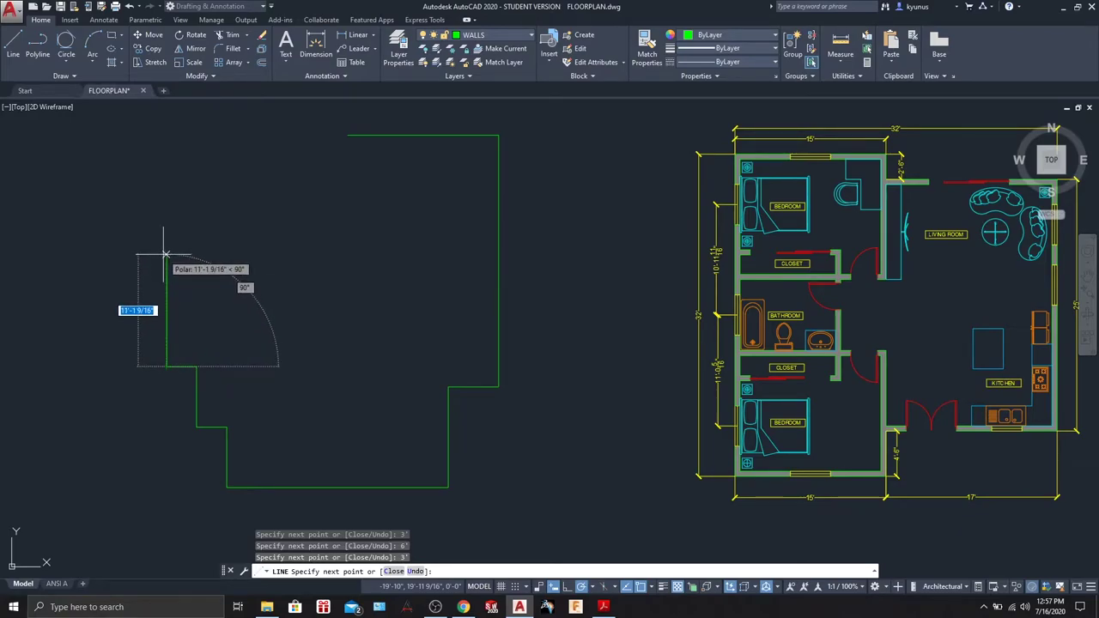
Step: Extend the outline with 12', 10' and 2' wall segments
{"action": "type", "text": "12"}
{"action": "key", "text": "Return"}
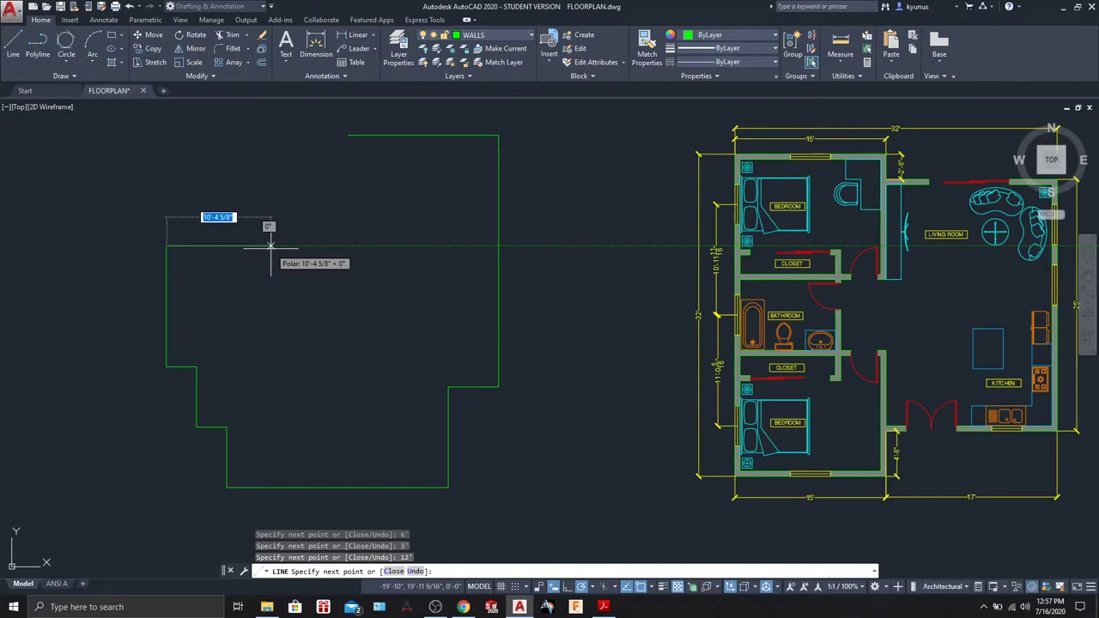
{"action": "type", "text": "10"}
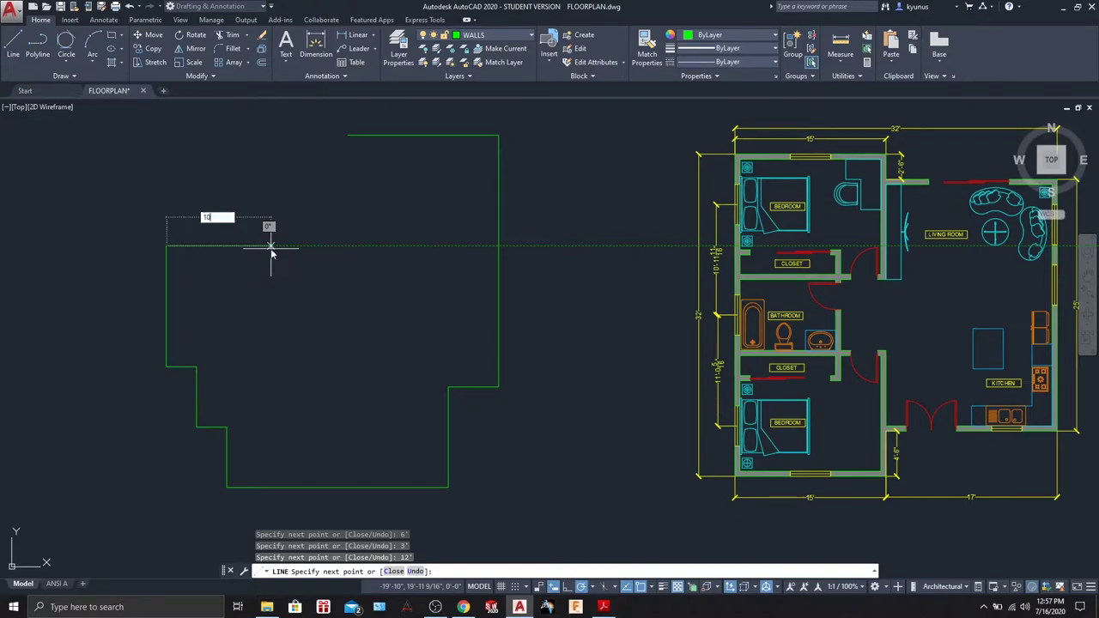
{"action": "key", "text": "Return"}
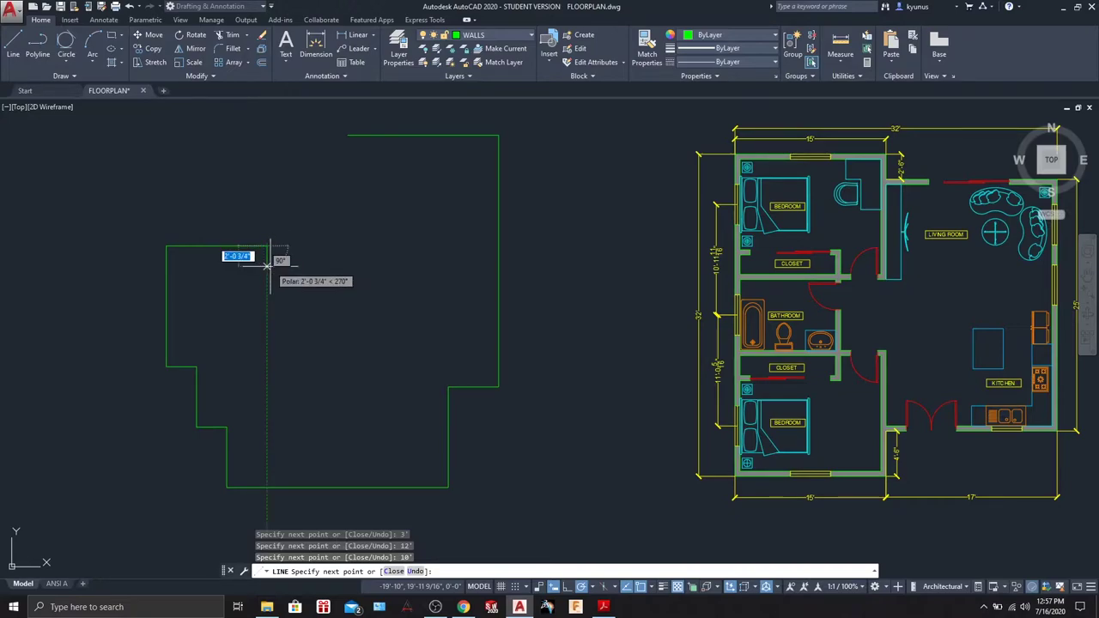
{"action": "type", "text": "2'"}
{"action": "key", "text": "Return"}
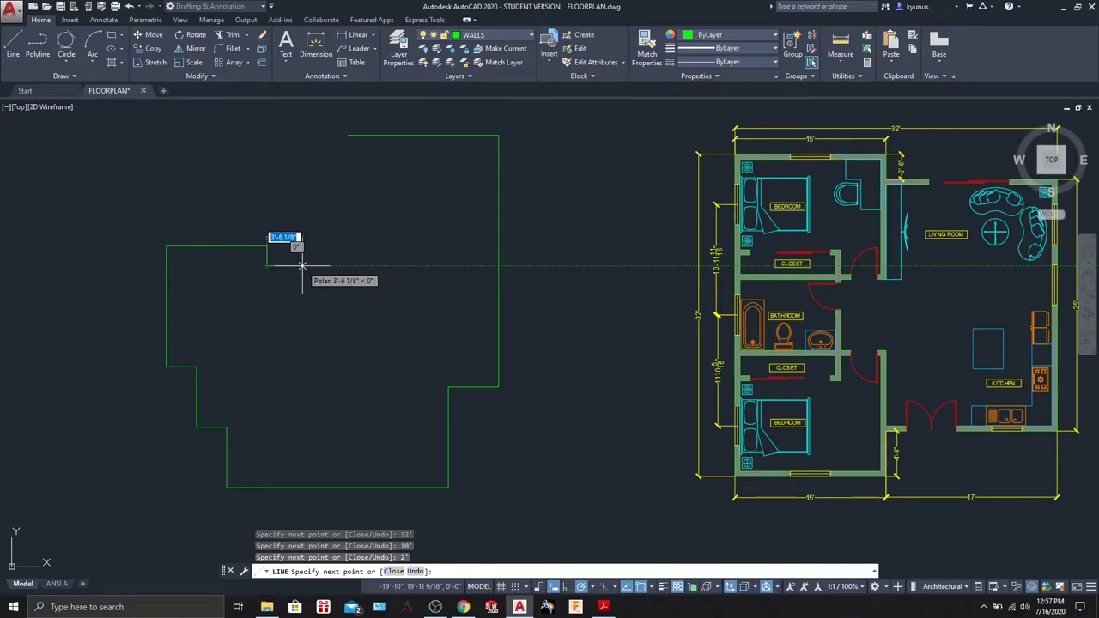
Step: Close the outline with a perpendicular point and a 13' run up to the upper wall's corner
{"action": "type", "text": "12"}
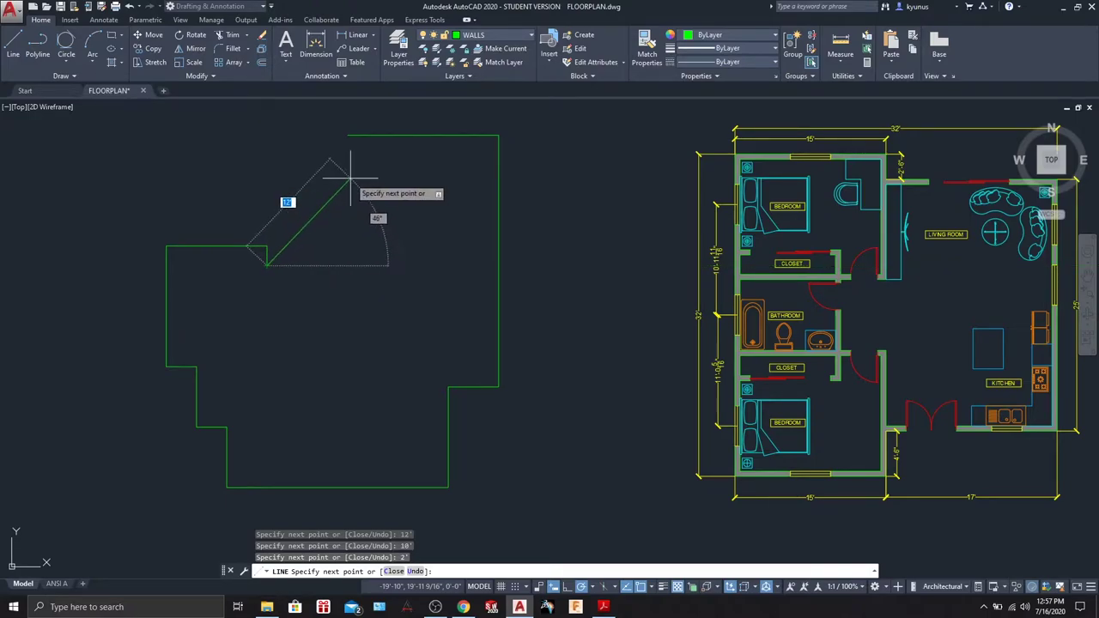
{"action": "key", "text": "BackSpace"}
{"action": "key", "text": "BackSpace"}
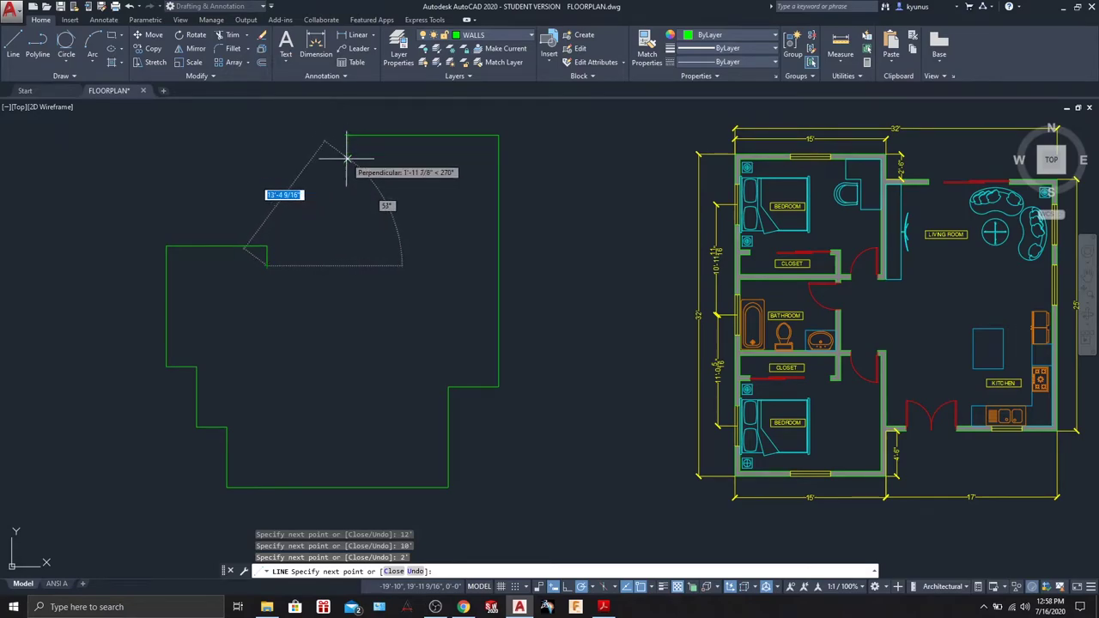
{"action": "left_click", "coordinate": [347, 264]}
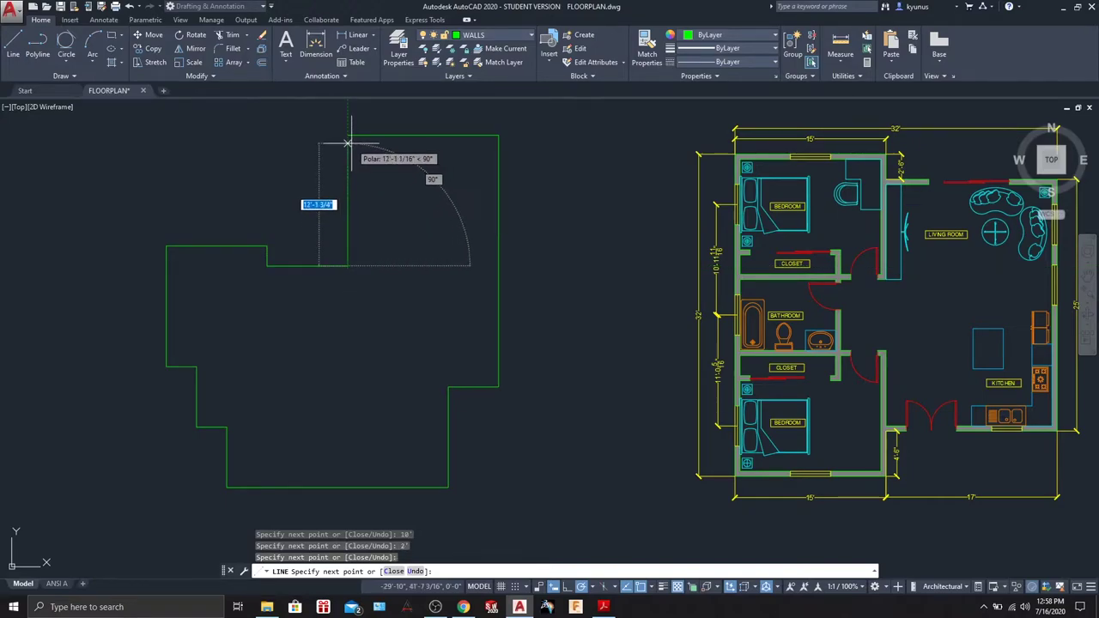
{"action": "type", "text": "13"}
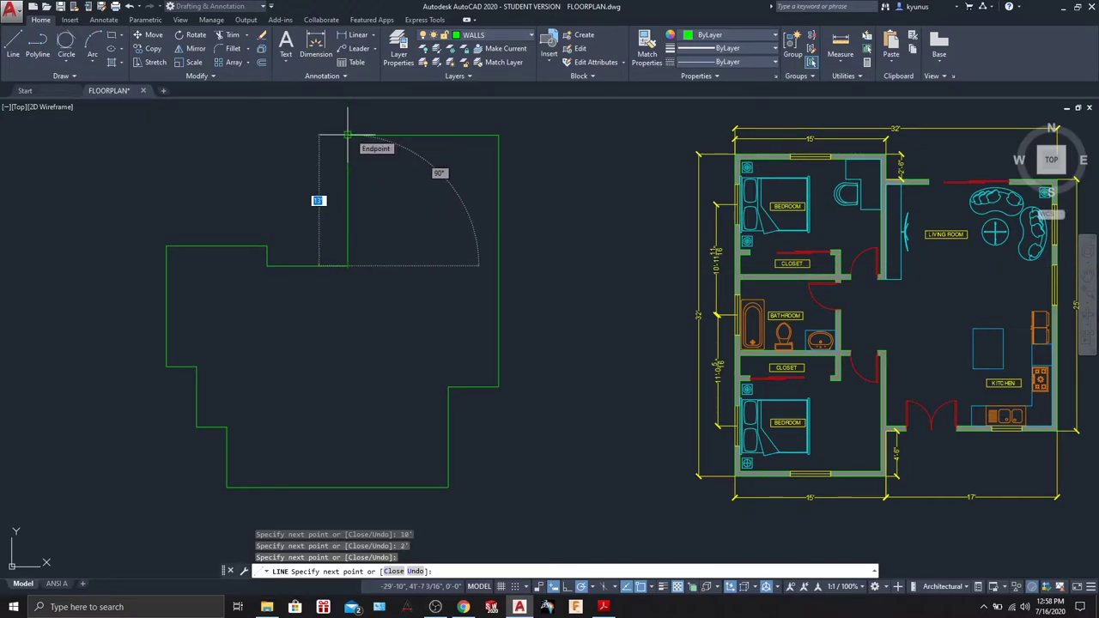
{"action": "left_click", "coordinate": [347, 135]}
{"action": "key", "text": "Return"}
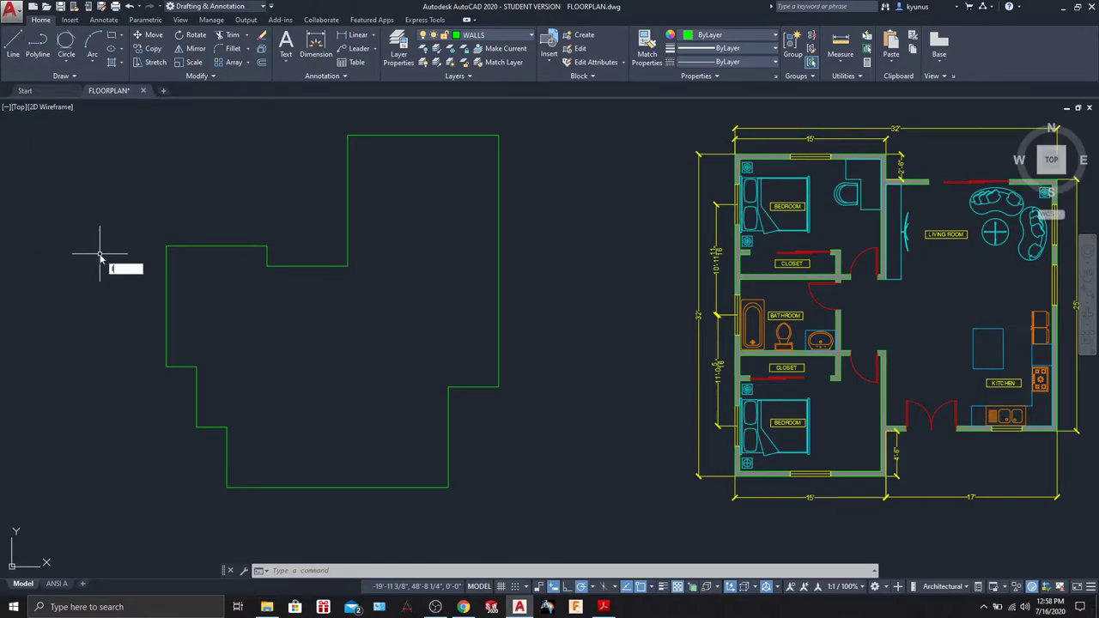
{"action": "key", "text": "Return"}
{"action": "key", "text": "Escape"}
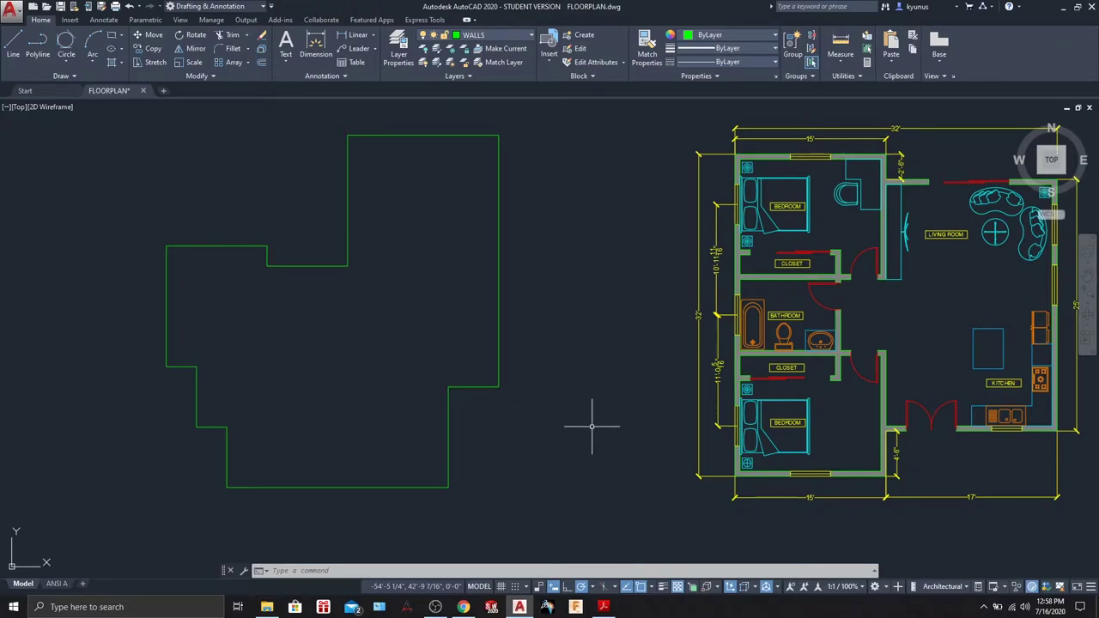
{"action": "left_click", "coordinate": [110, 111]}
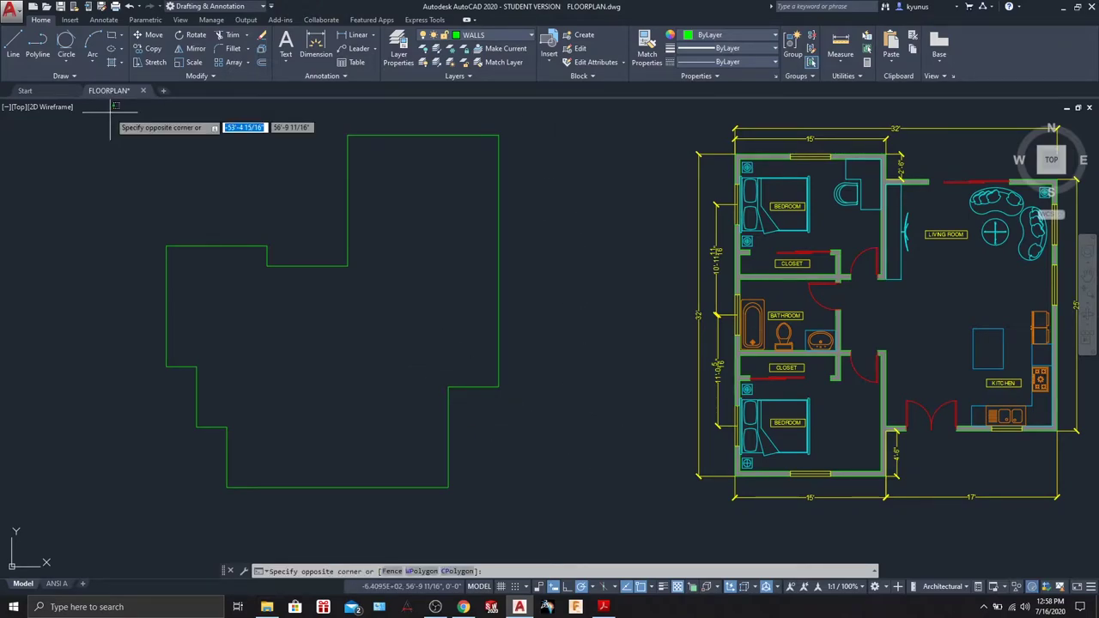
{"action": "left_click", "coordinate": [544, 507]}
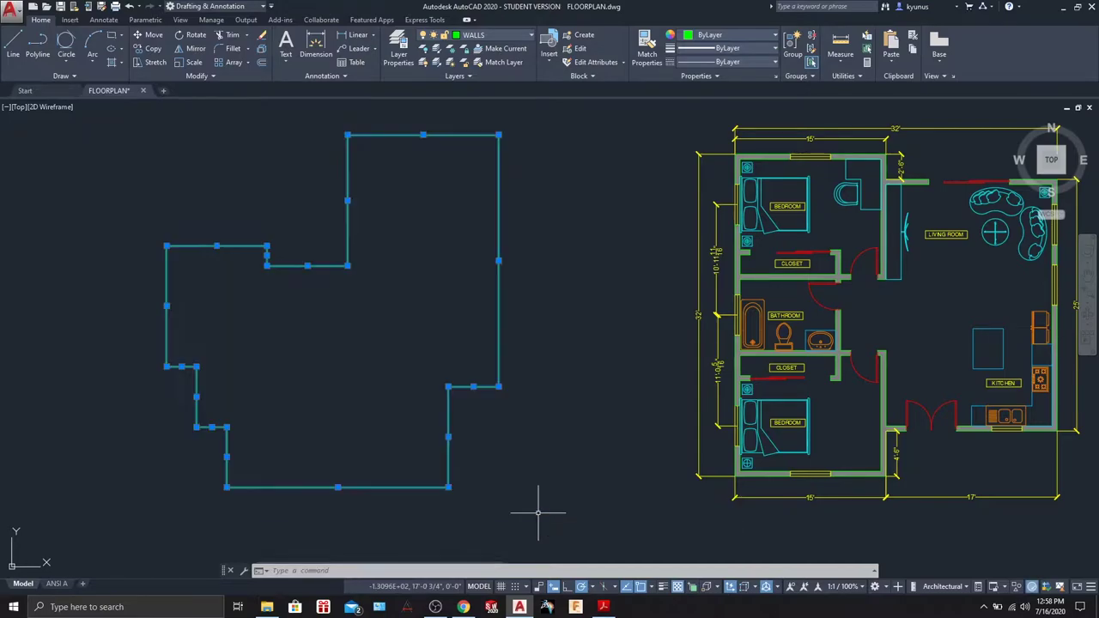
{"action": "left_click", "coordinate": [263, 63]}
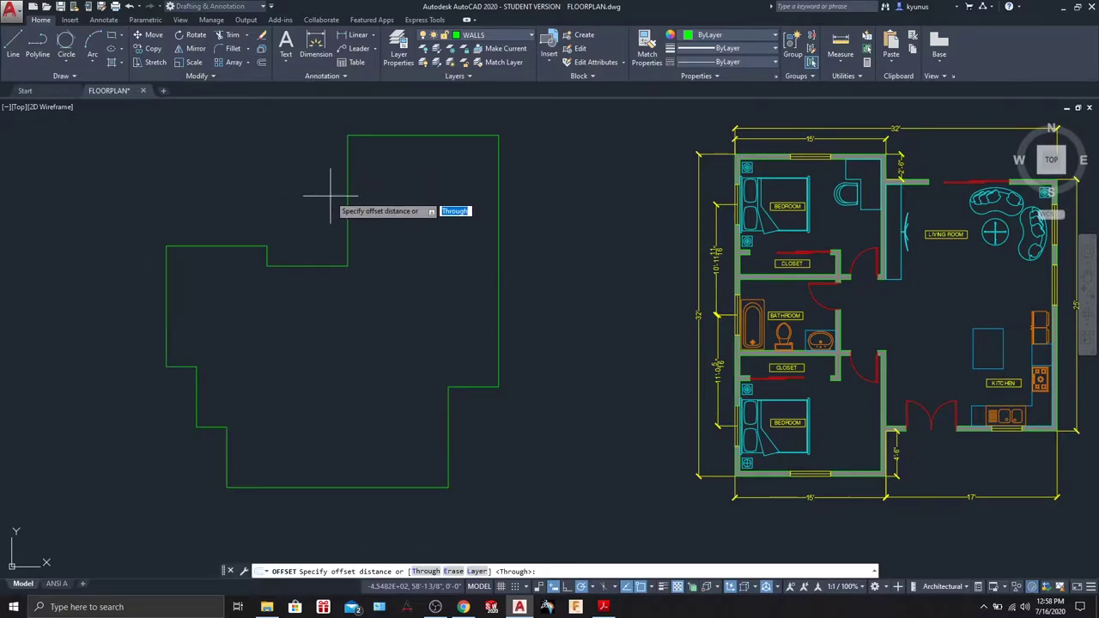
{"action": "type", "text": "6"}
{"action": "key", "text": "Return"}
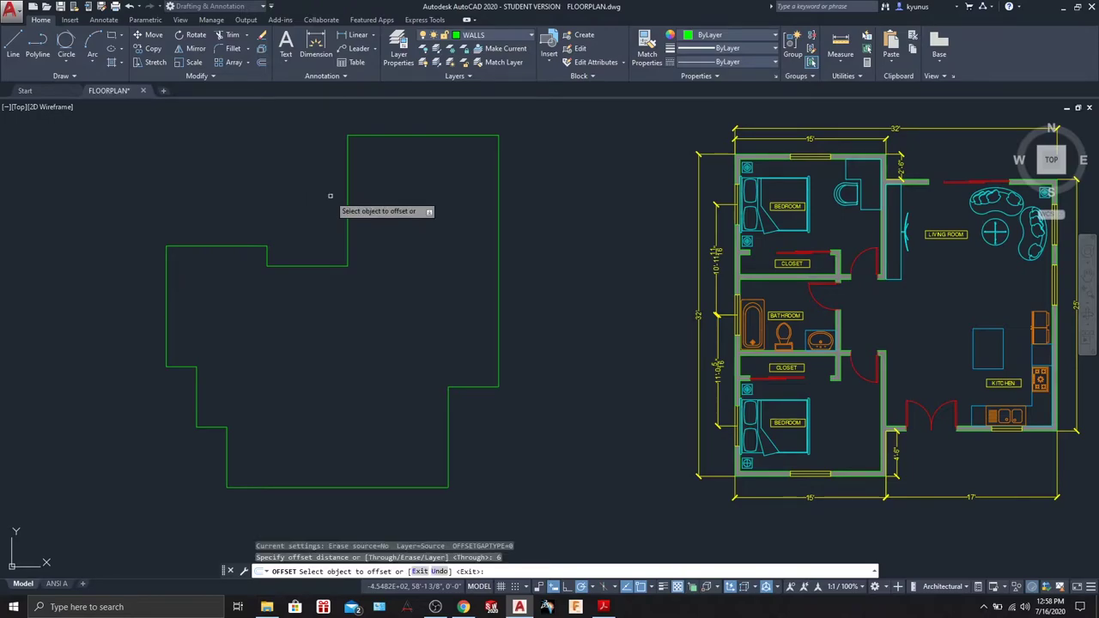
{"action": "left_click", "coordinate": [348, 147]}
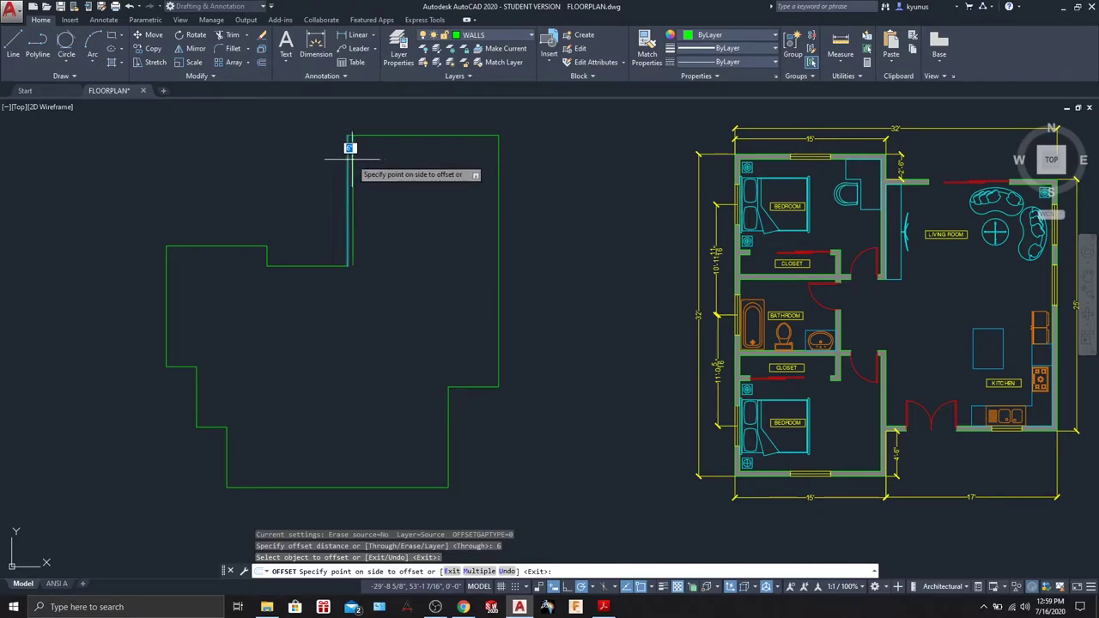
{"action": "key", "text": "Escape"}
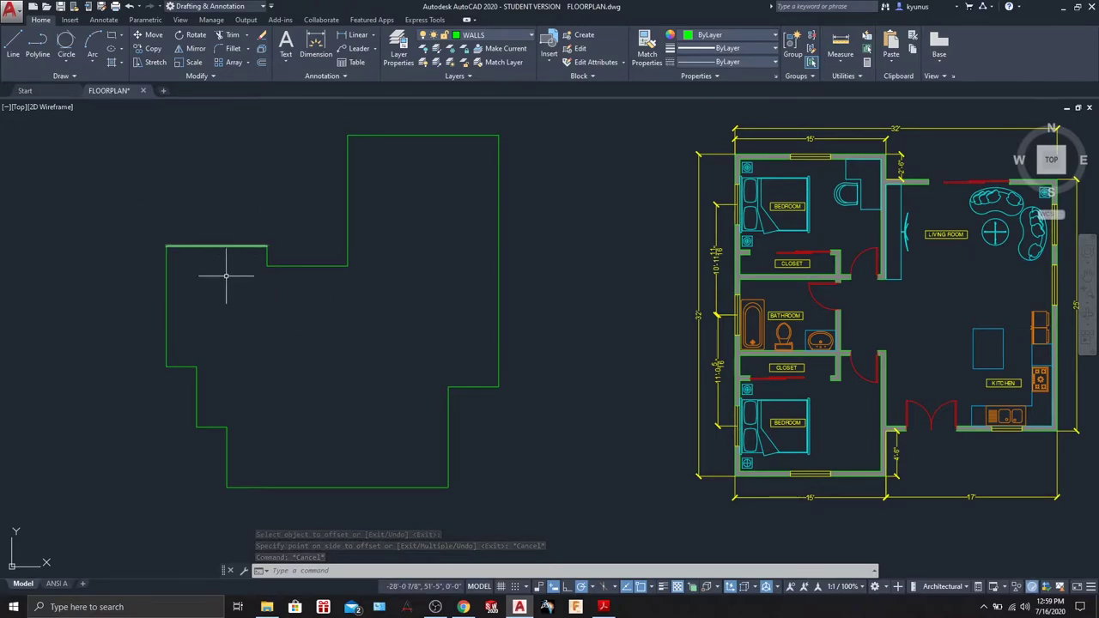
Step: Try picking the vertical and top outline walls individually, then clear the selection
{"action": "left_click", "coordinate": [348, 170]}
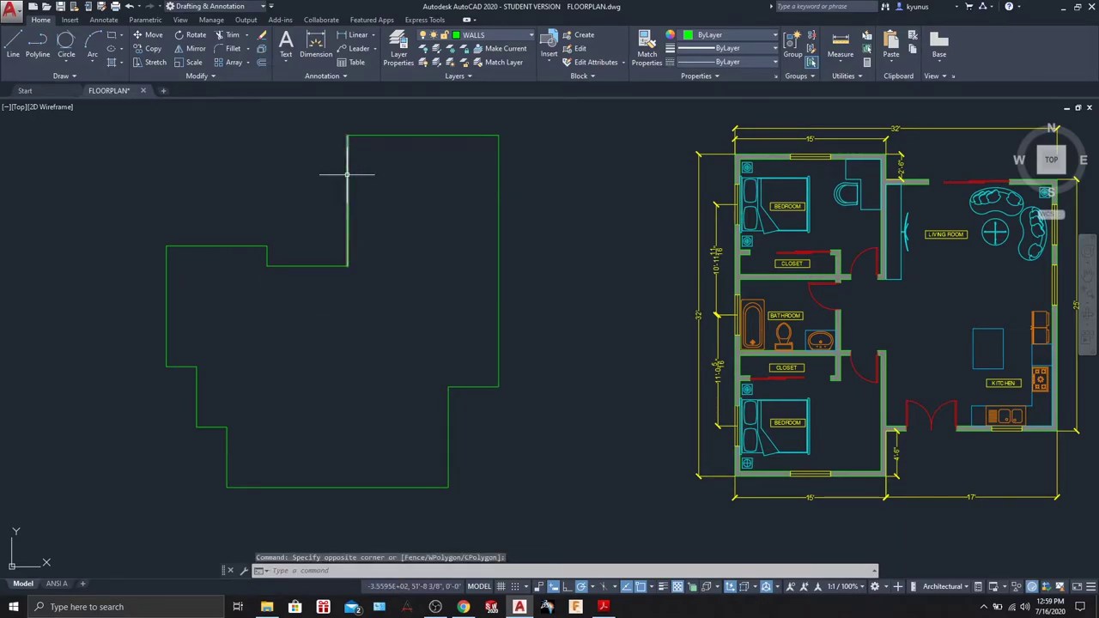
{"action": "left_click", "coordinate": [344, 168]}
{"action": "left_click", "coordinate": [423, 139]}
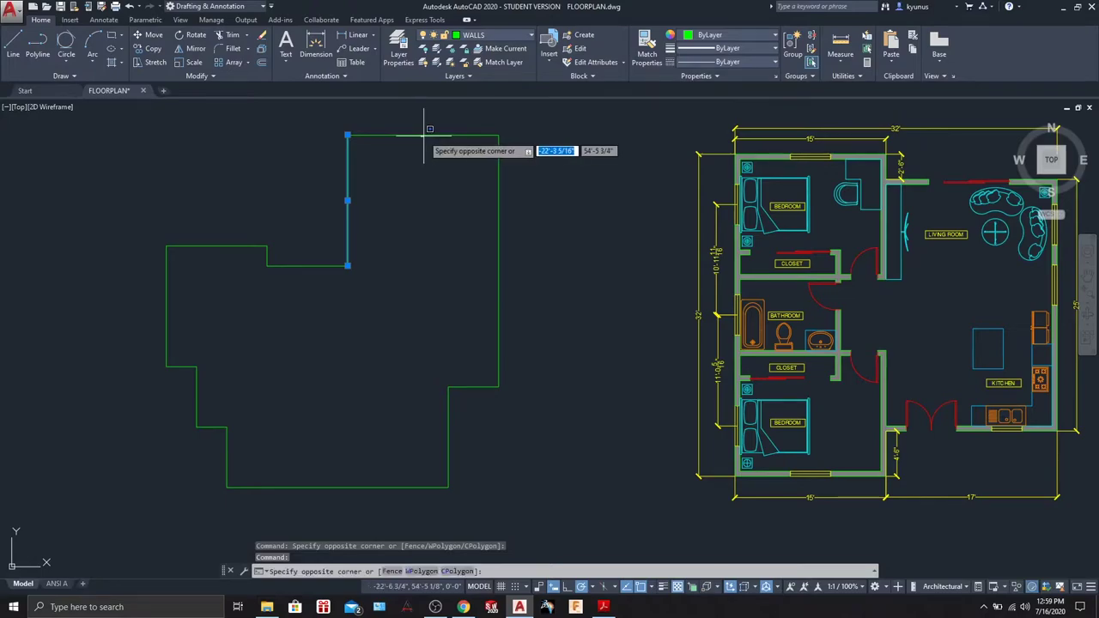
{"action": "key", "text": "Escape"}
{"action": "key", "text": "Escape"}
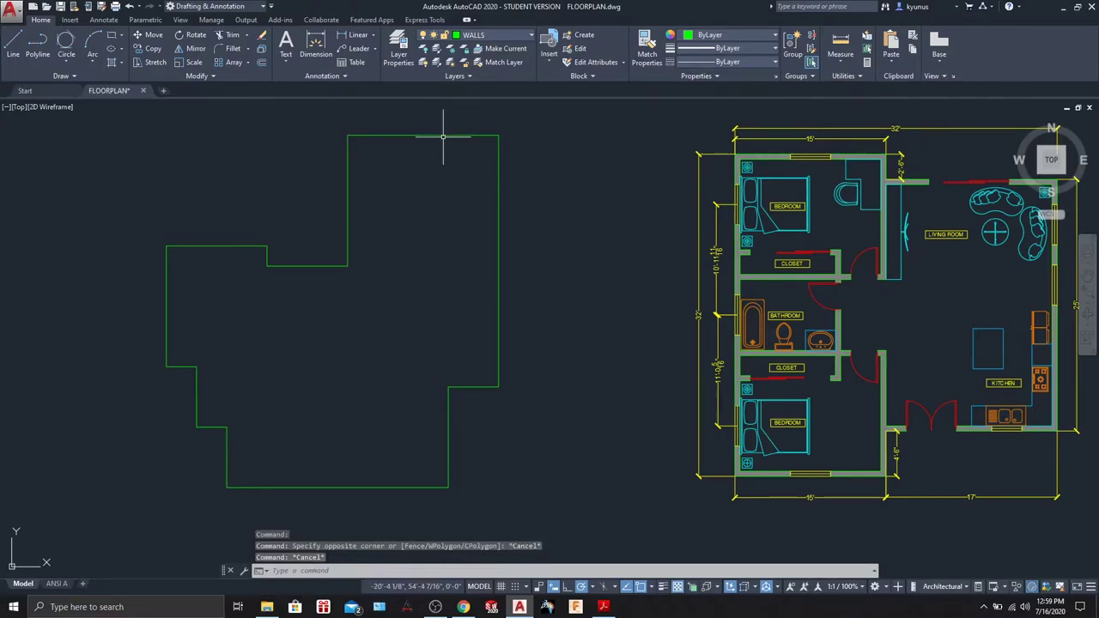
{"action": "left_click", "coordinate": [446, 134]}
{"action": "key", "text": "Escape"}
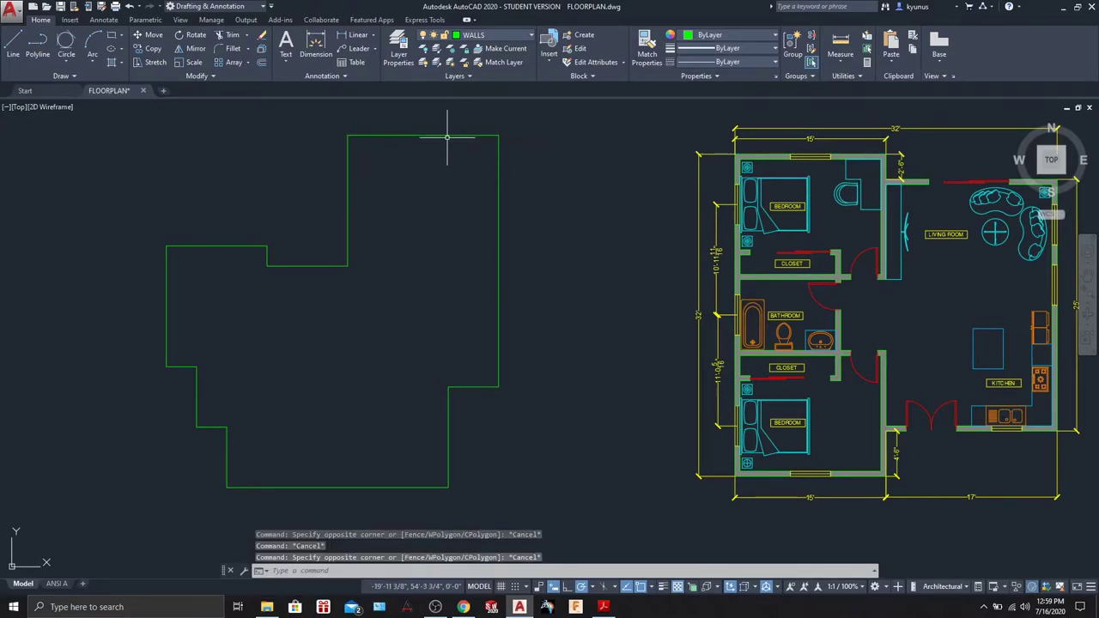
{"action": "left_click", "coordinate": [447, 136]}
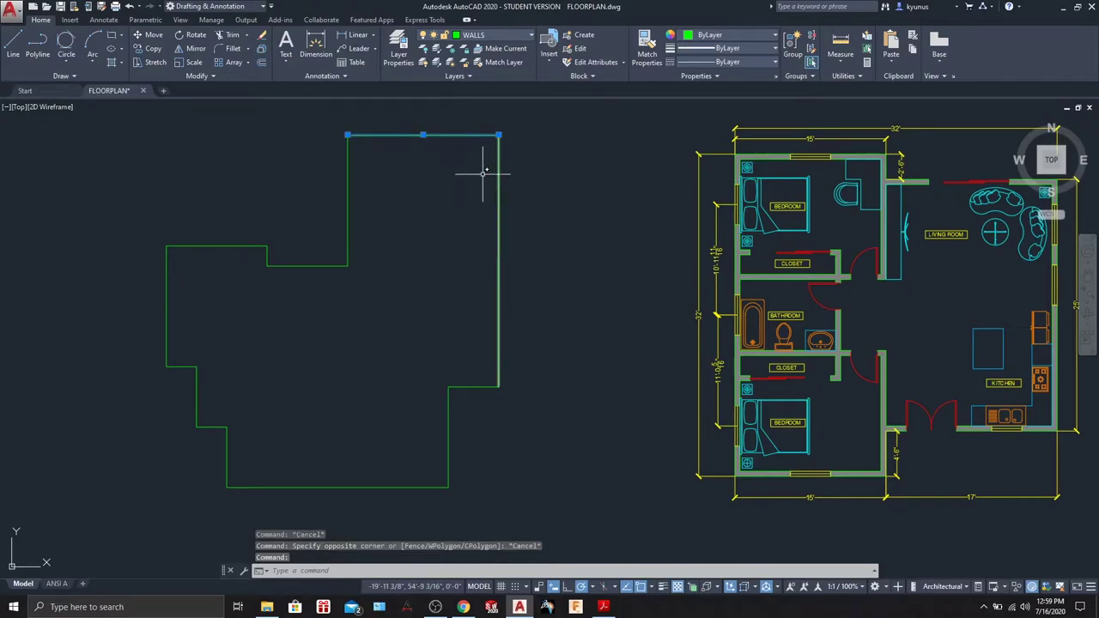
{"action": "key", "text": "Escape"}
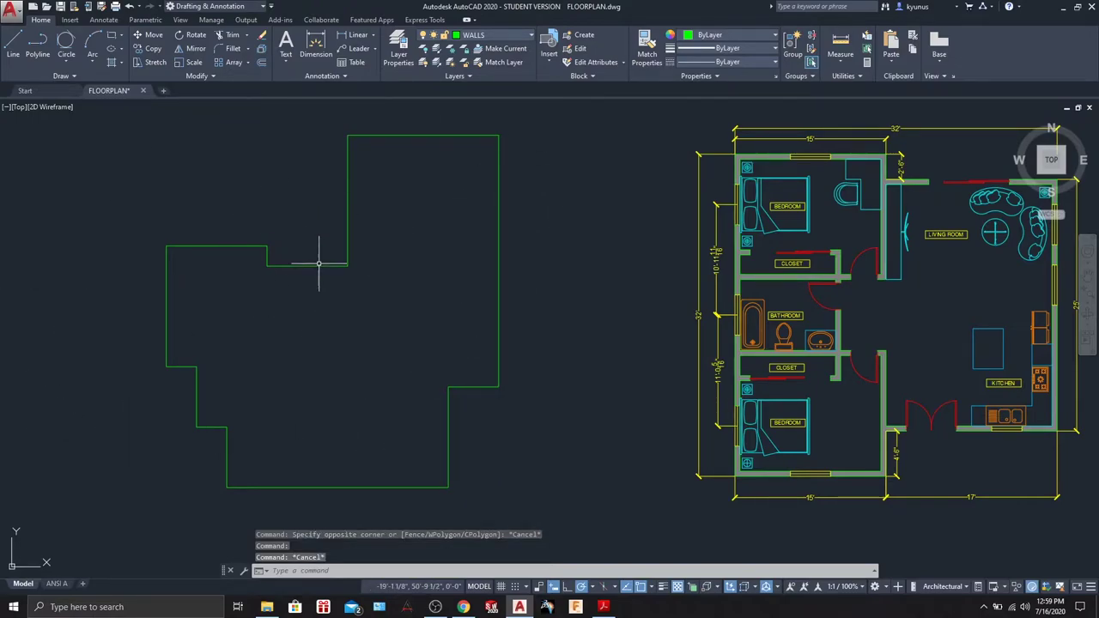
Step: Window-select the whole green outline and JOIN its lines into one polyline
{"action": "left_click", "coordinate": [124, 110]}
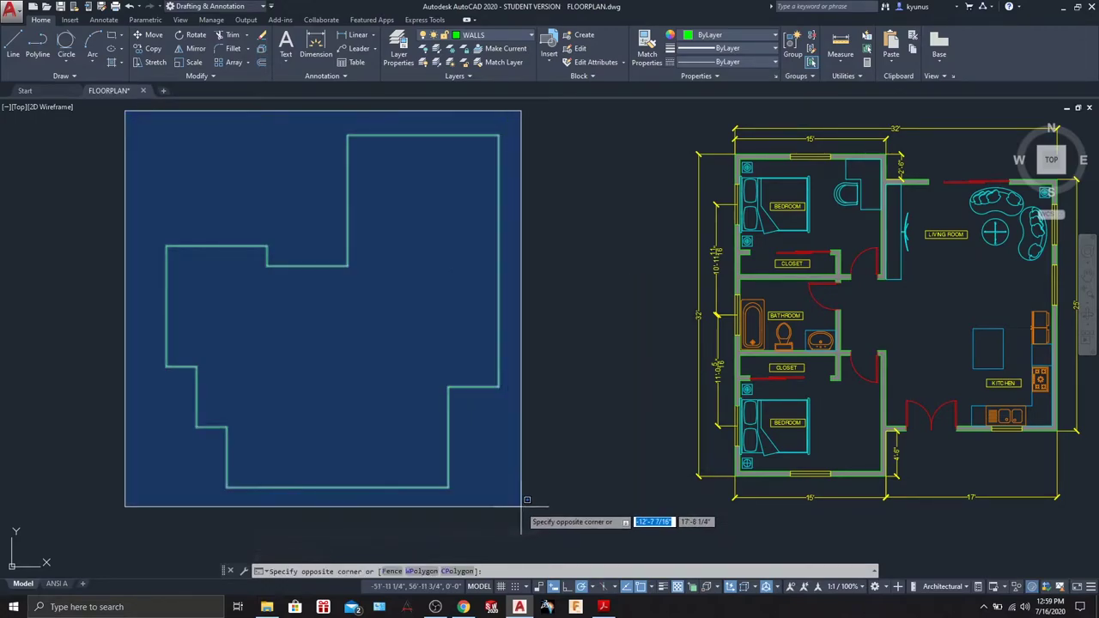
{"action": "left_click", "coordinate": [521, 507]}
{"action": "type", "text": "j"}
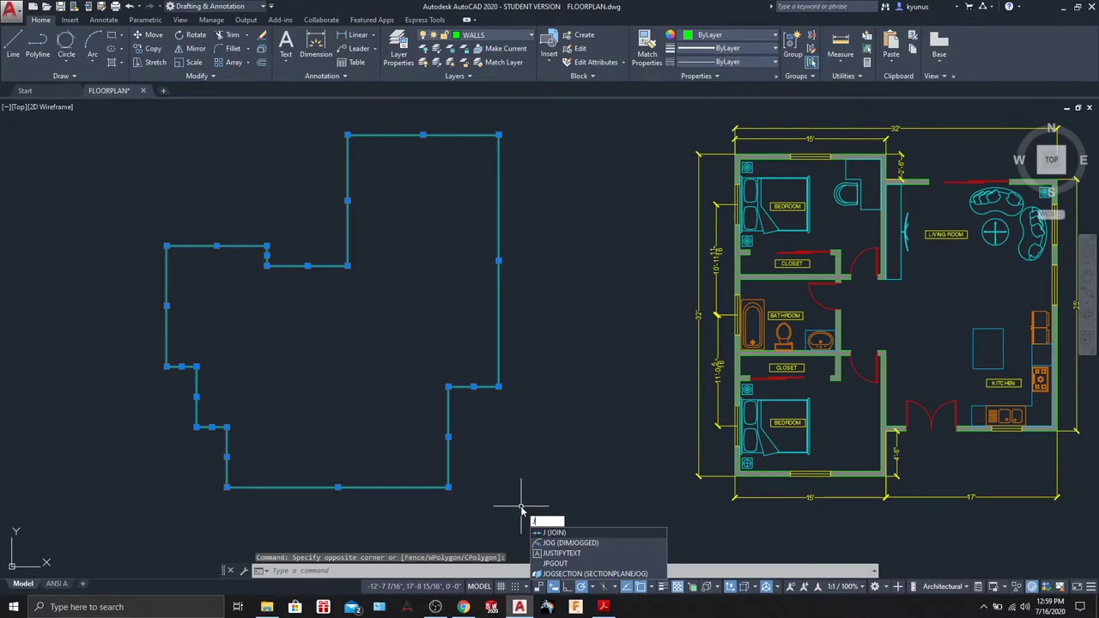
{"action": "key", "text": "Return"}
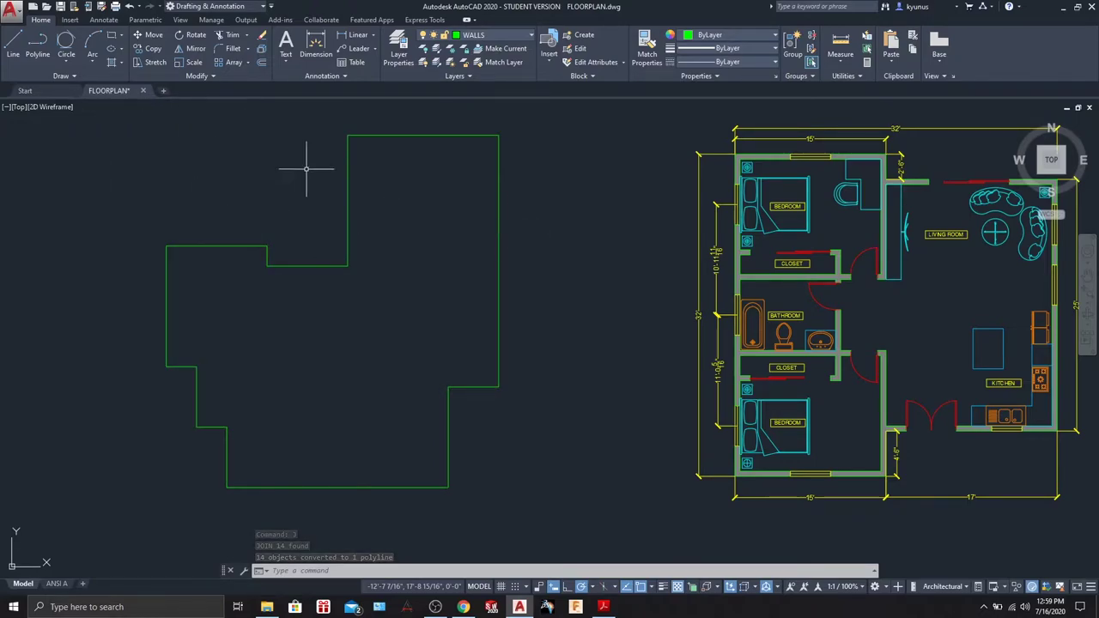
{"action": "left_click", "coordinate": [261, 69]}
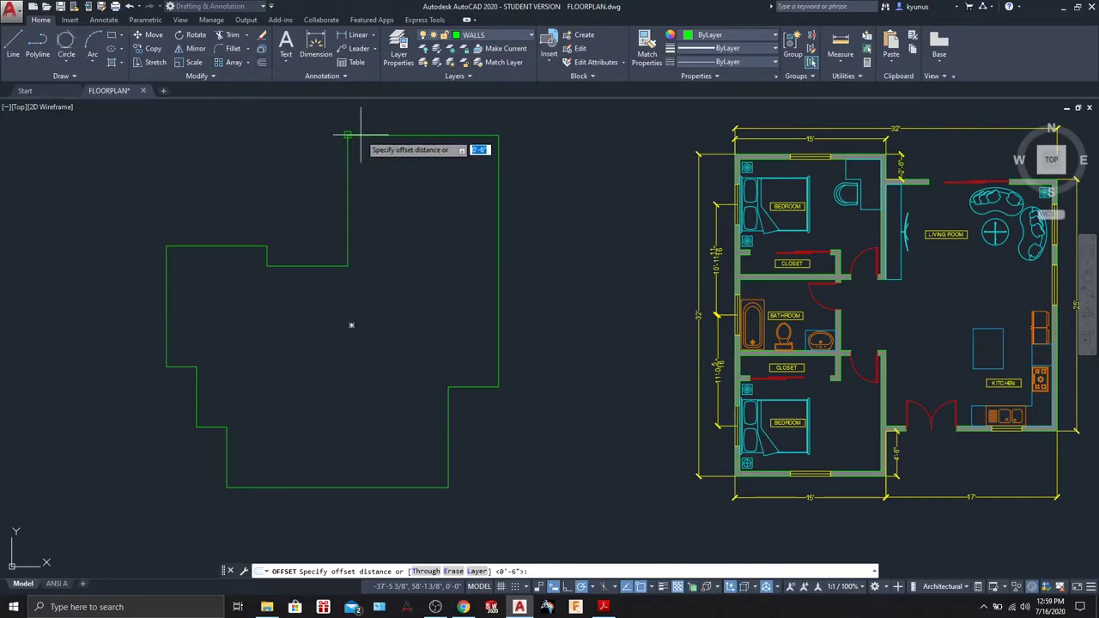
Step: Offset the wall polyline 6 inches to its inside
{"action": "type", "text": "6"}
{"action": "key", "text": "Return"}
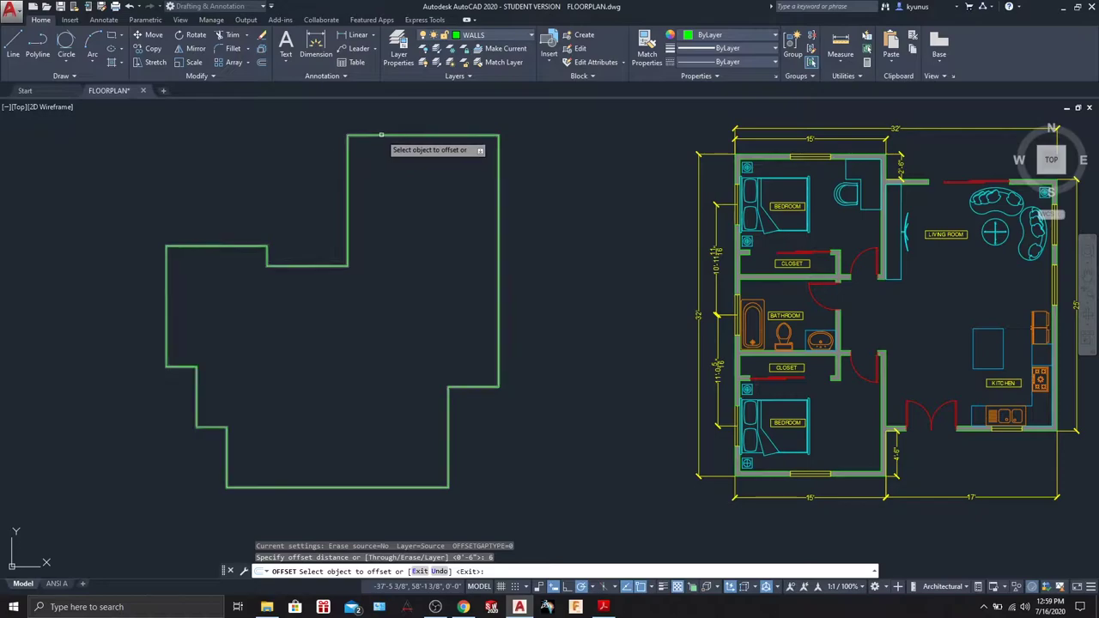
{"action": "left_click", "coordinate": [380, 135]}
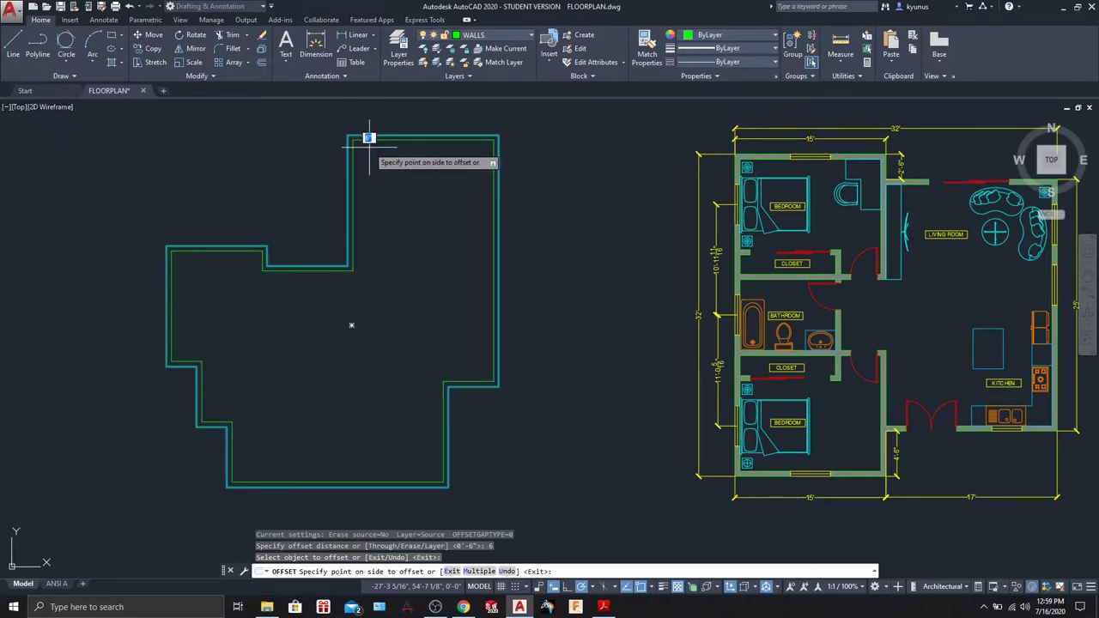
{"action": "left_click", "coordinate": [368, 137]}
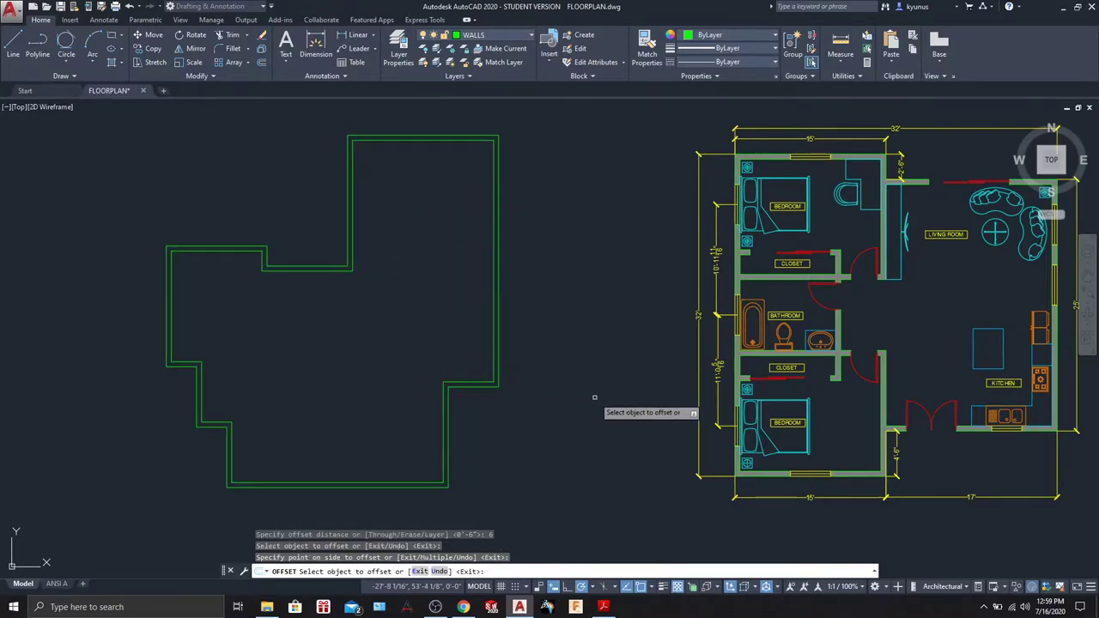
{"action": "key", "text": "Escape"}
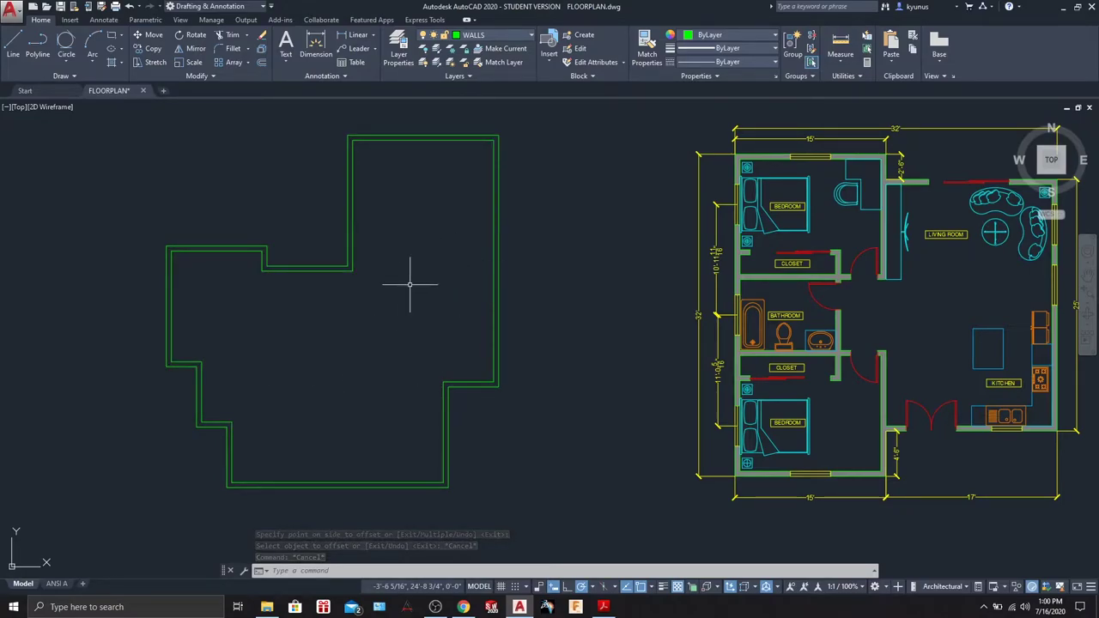
Step: Pan the view, move to the blank Drawing1, and cancel the half-typed command
{"action": "middle_click_drag", "start_coordinate": [355, 304], "coordinate": [405, 307]}
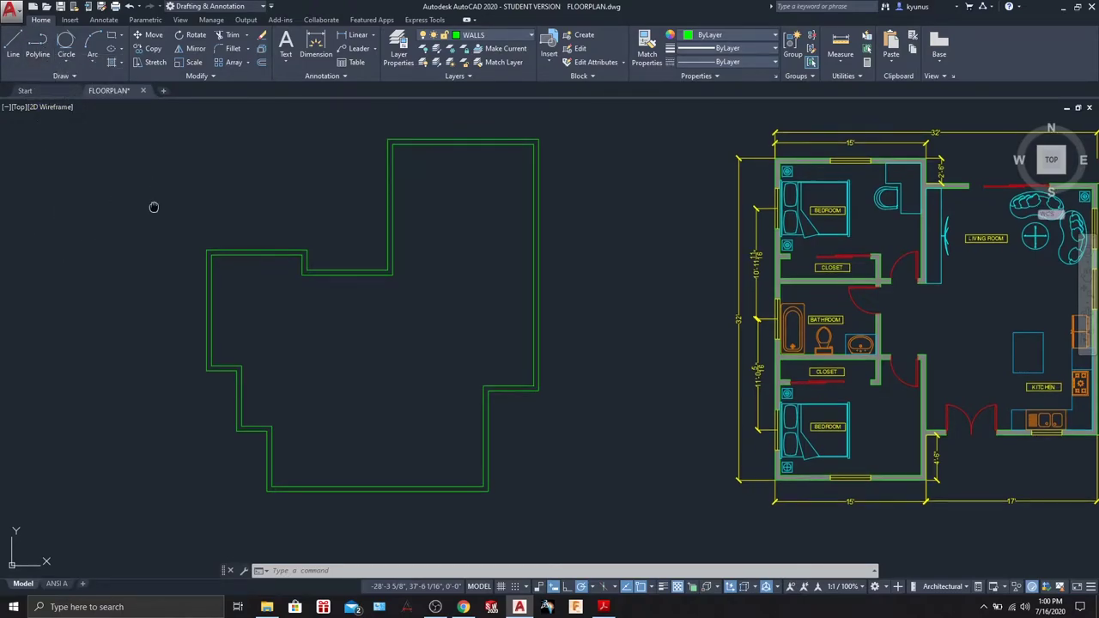
{"action": "mouse_move", "coordinate": [155, 206]}
{"action": "middle_mouse_down"}
{"action": "mouse_move", "coordinate": [163, 218]}
{"action": "mouse_move", "coordinate": [187, 205]}
{"action": "middle_mouse_up"}
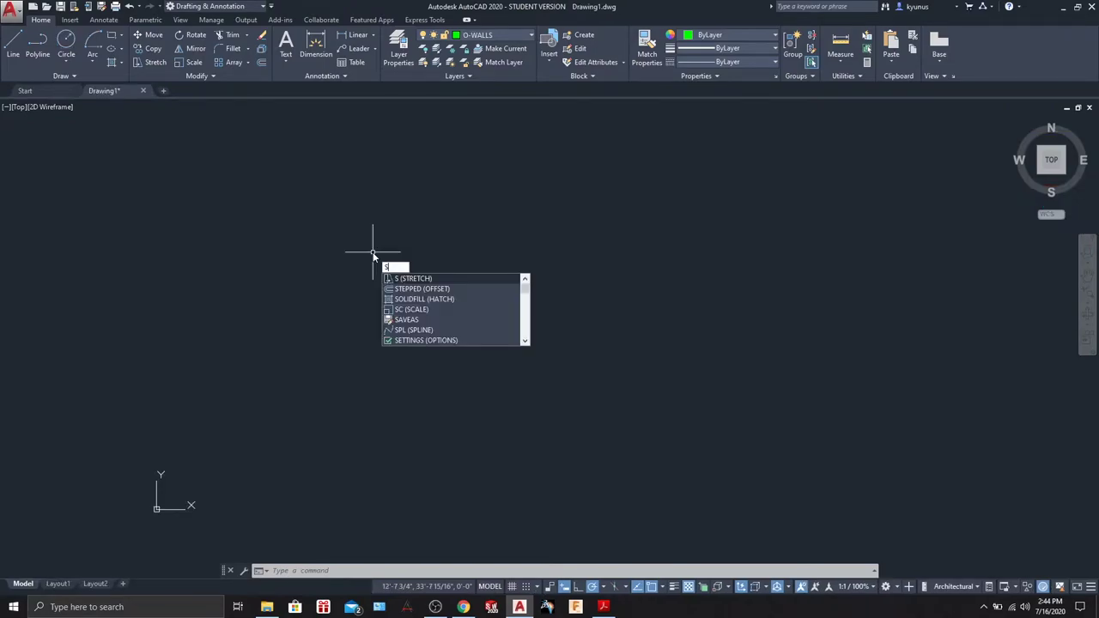
{"action": "key", "text": "Escape"}
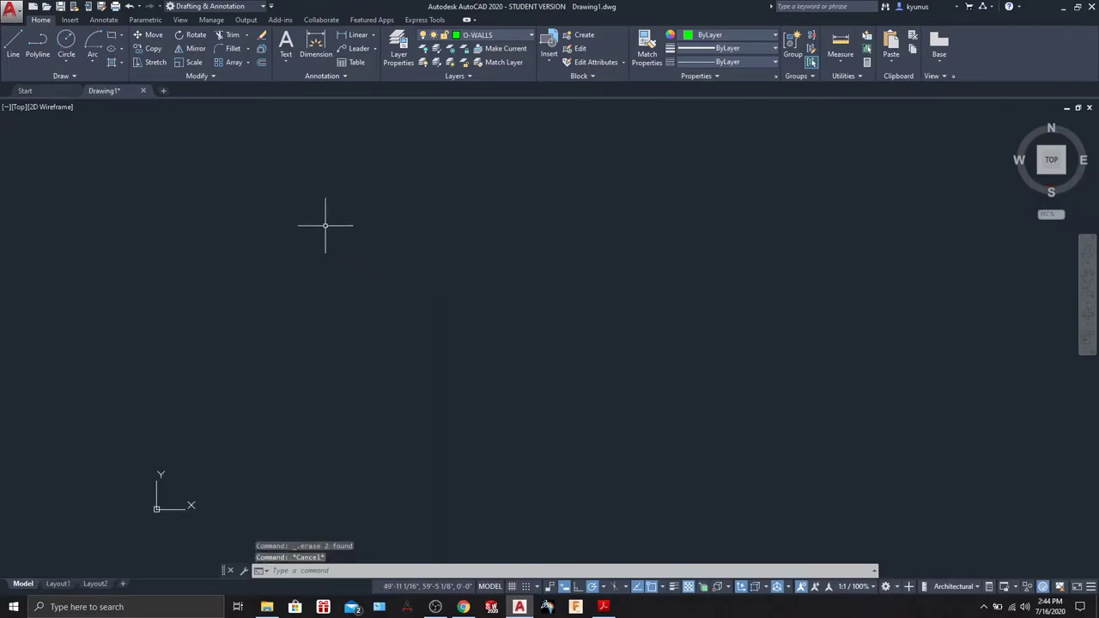
Step: Expand the Draw panel to reveal its extra drawing tools
{"action": "left_click", "coordinate": [66, 76]}
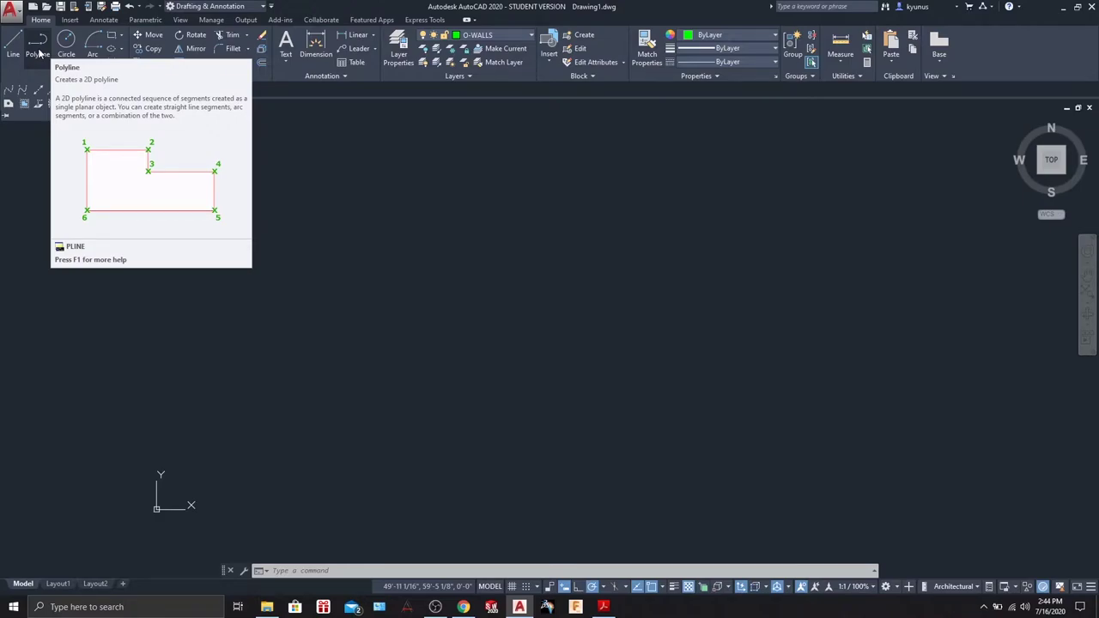
Step: Launch the POLYLINE command by typing POLY and accepting the suggestion
{"action": "left_click", "coordinate": [39, 43]}
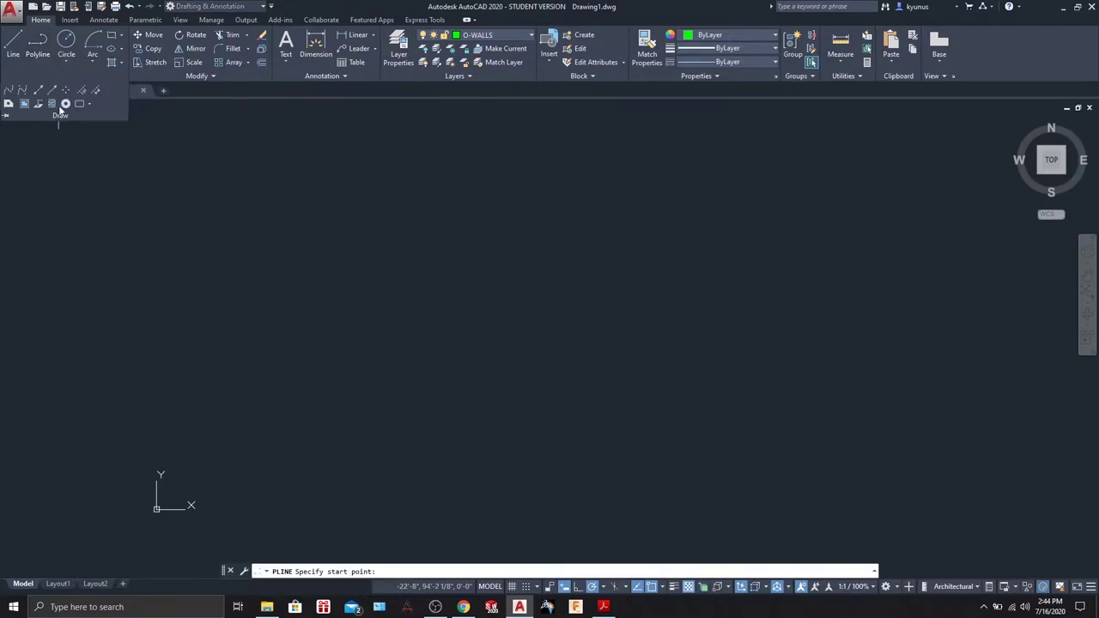
{"action": "left_click", "coordinate": [39, 43]}
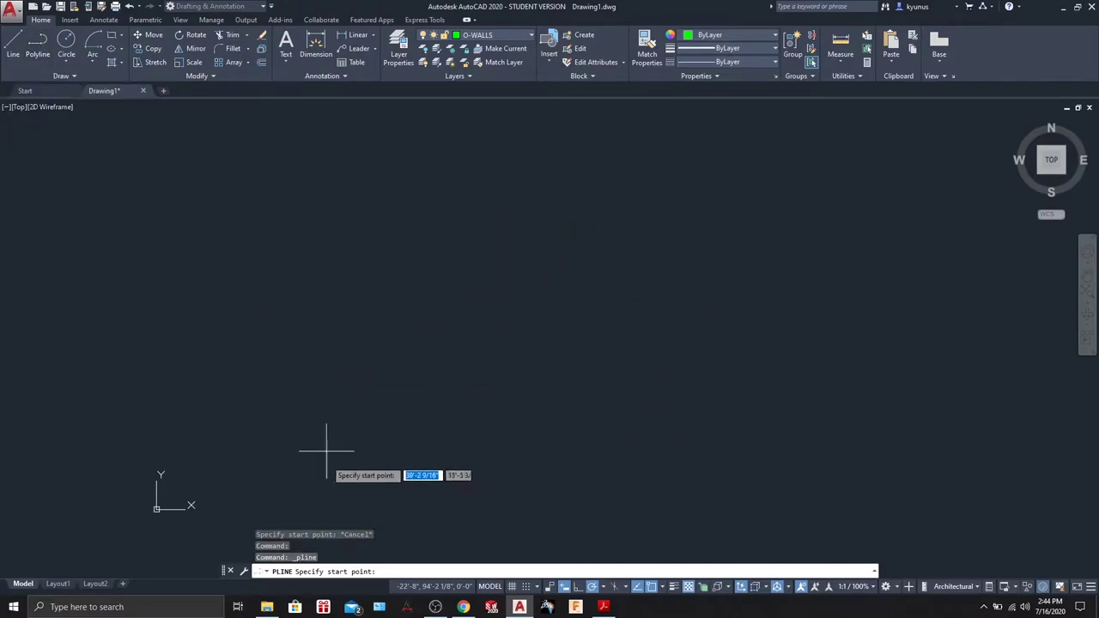
{"action": "key", "text": "Escape"}
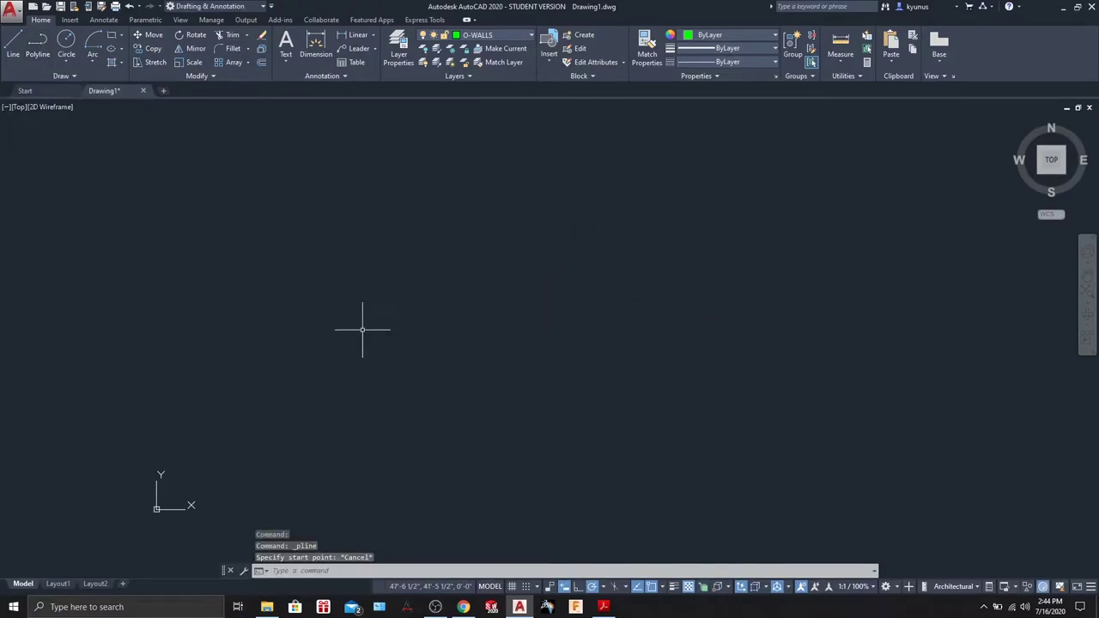
{"action": "type", "text": "POLY"}
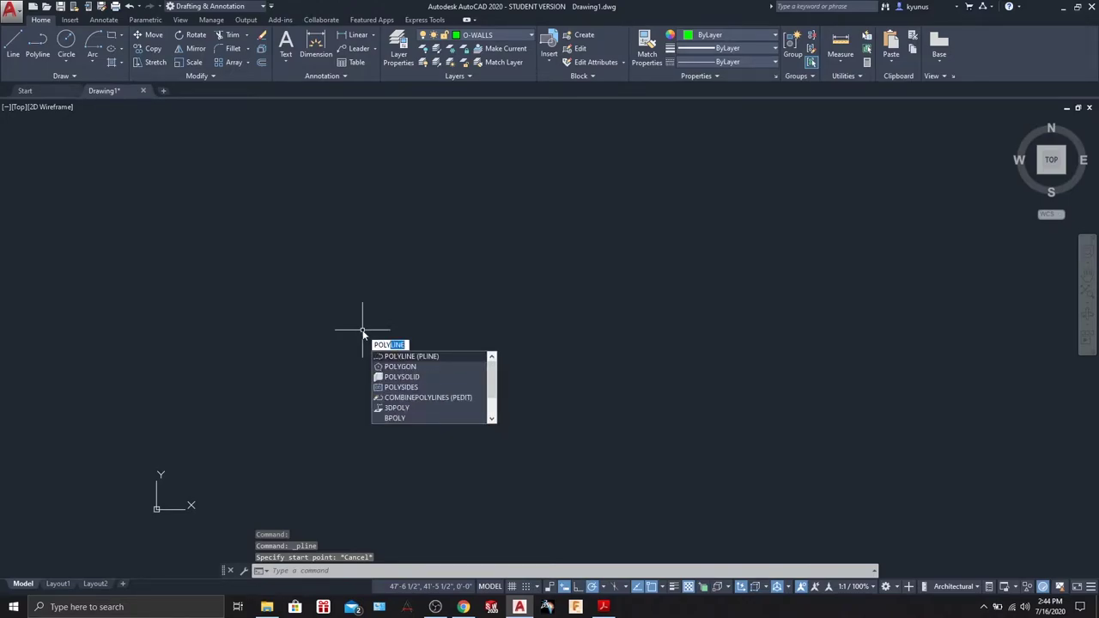
{"action": "key", "text": "Return"}
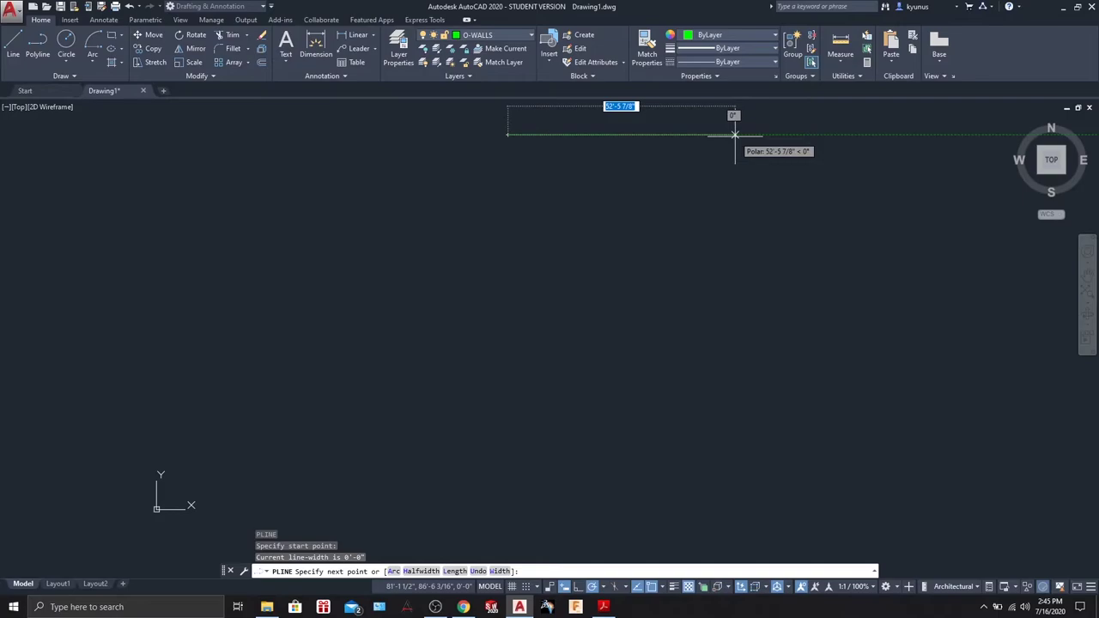
Step: Continue the wall polyline with segments of 15', 25', 5' and 10'
{"action": "type", "text": "15"}
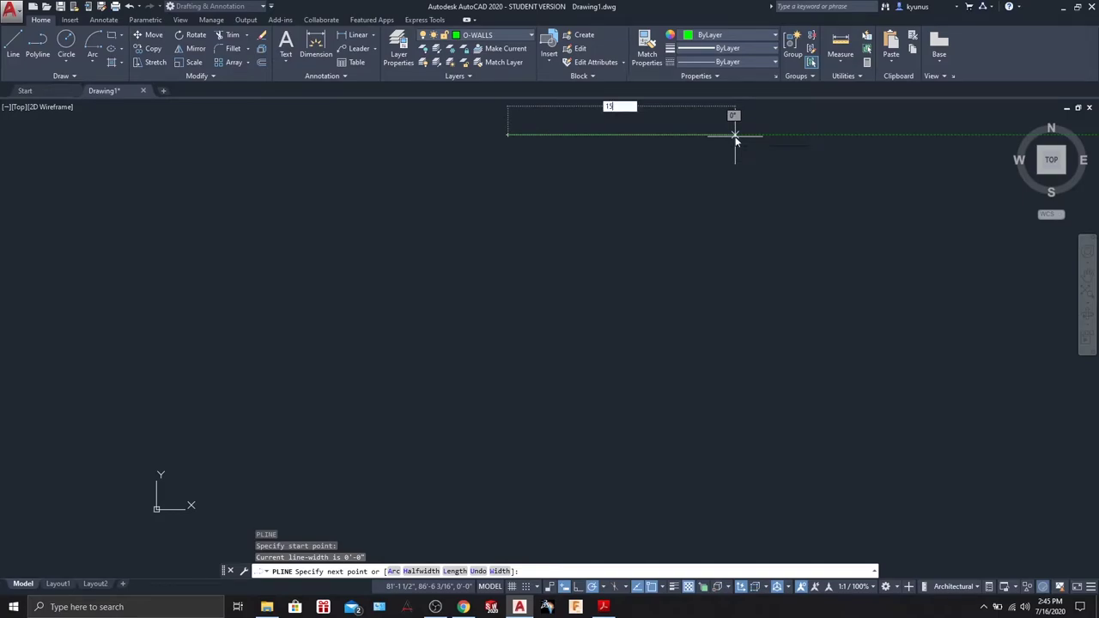
{"action": "type", "text": "'"}
{"action": "key", "text": "Return"}
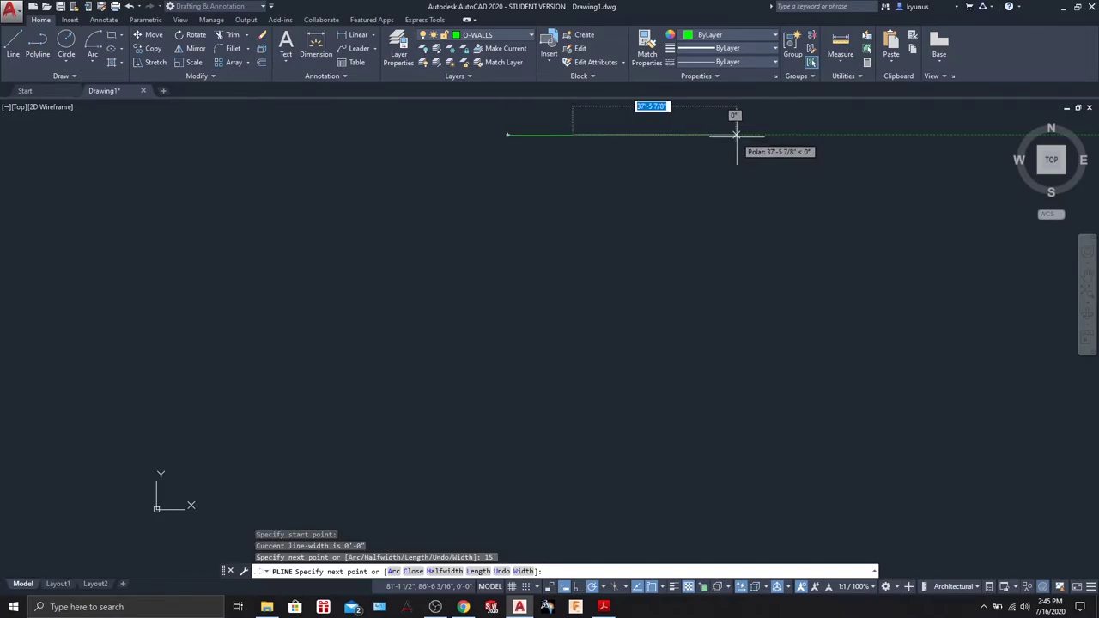
{"action": "scroll", "coordinate": [591, 189], "scroll_direction": "up", "scroll_amount": 2}
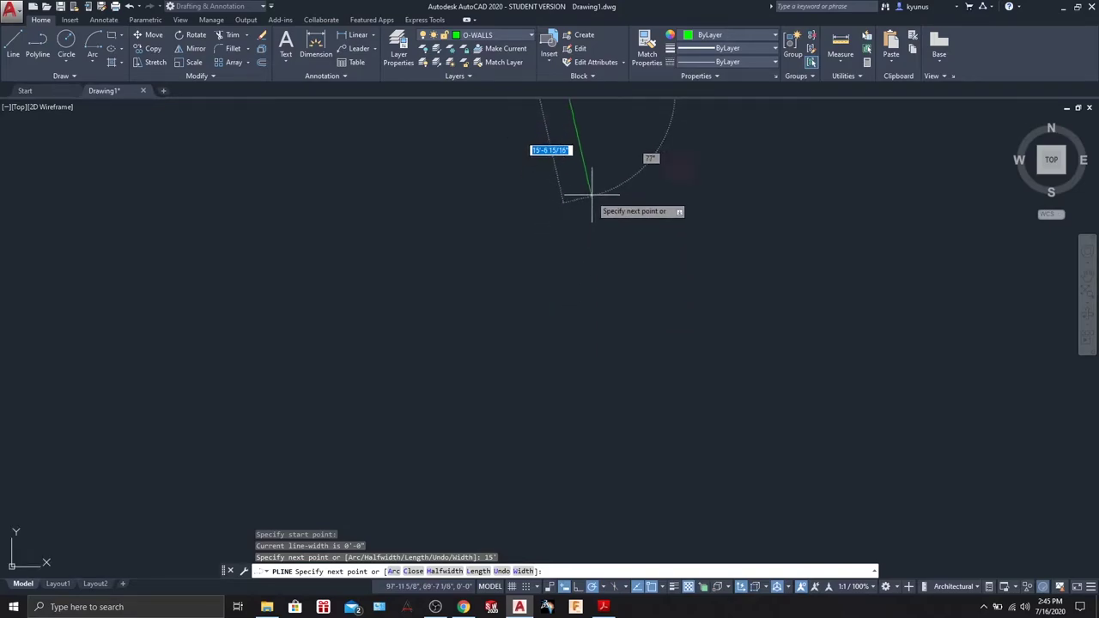
{"action": "mouse_move", "coordinate": [592, 189]}
{"action": "middle_mouse_down"}
{"action": "mouse_move", "coordinate": [613, 275]}
{"action": "mouse_move", "coordinate": [603, 301]}
{"action": "mouse_move", "coordinate": [611, 216]}
{"action": "middle_mouse_up"}
{"action": "scroll", "coordinate": [602, 296], "scroll_direction": "up", "scroll_amount": 2}
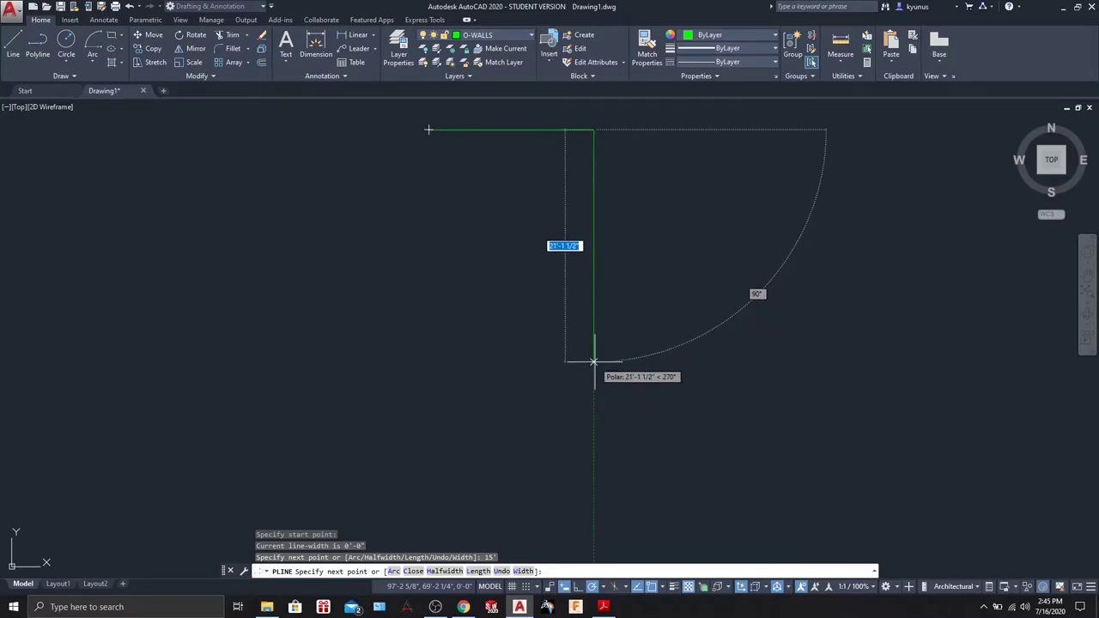
{"action": "type", "text": "25'"}
{"action": "key", "text": "Return"}
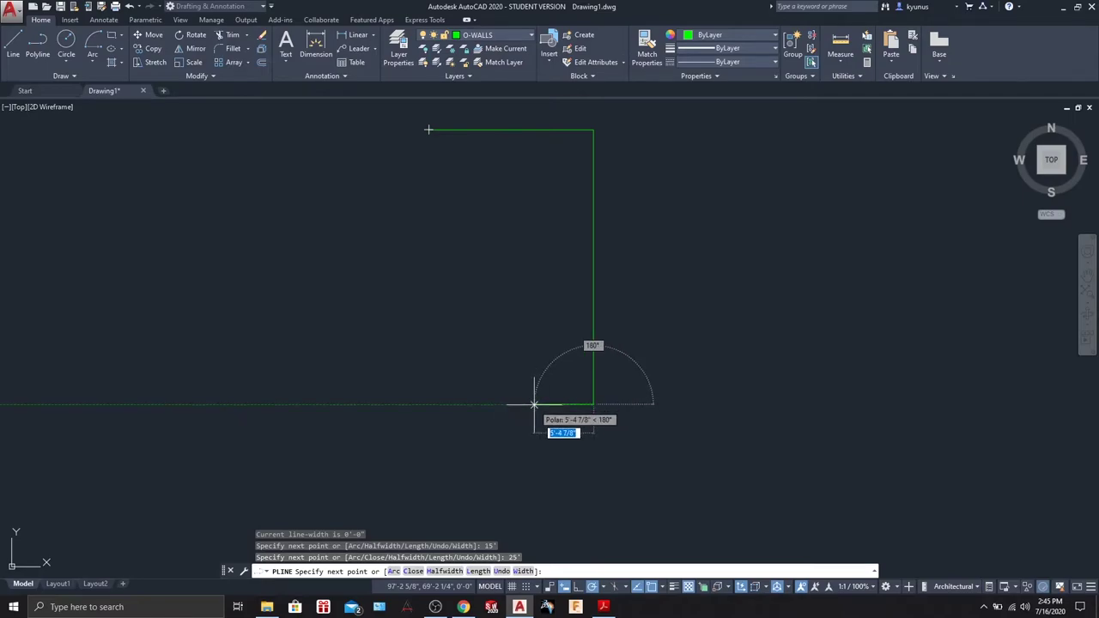
{"action": "type", "text": "5'"}
{"action": "key", "text": "Return"}
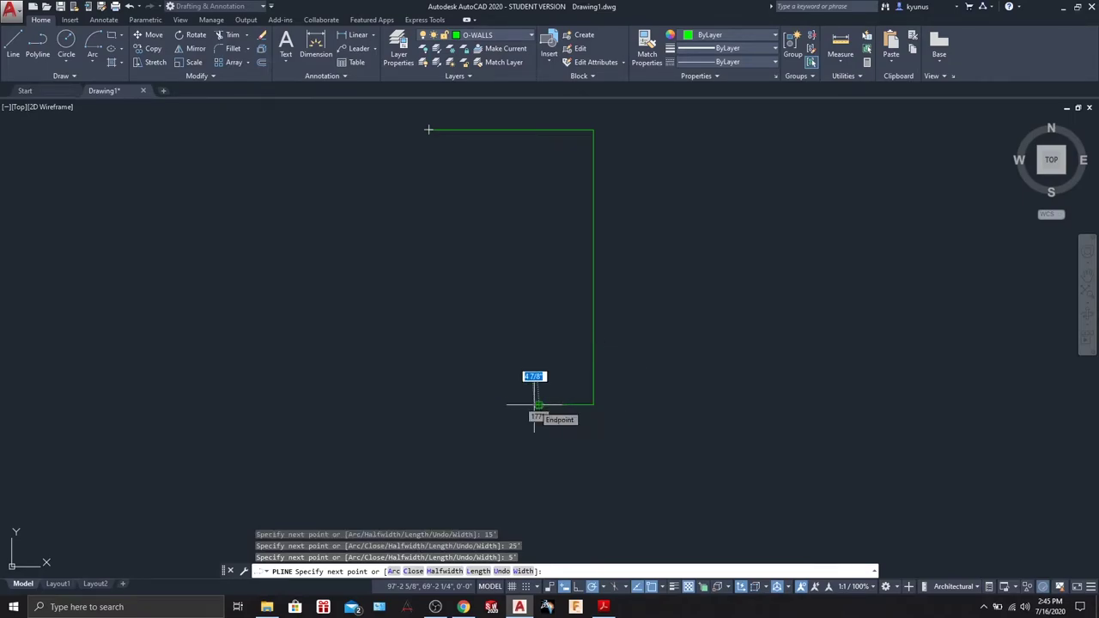
{"action": "type", "text": "10"}
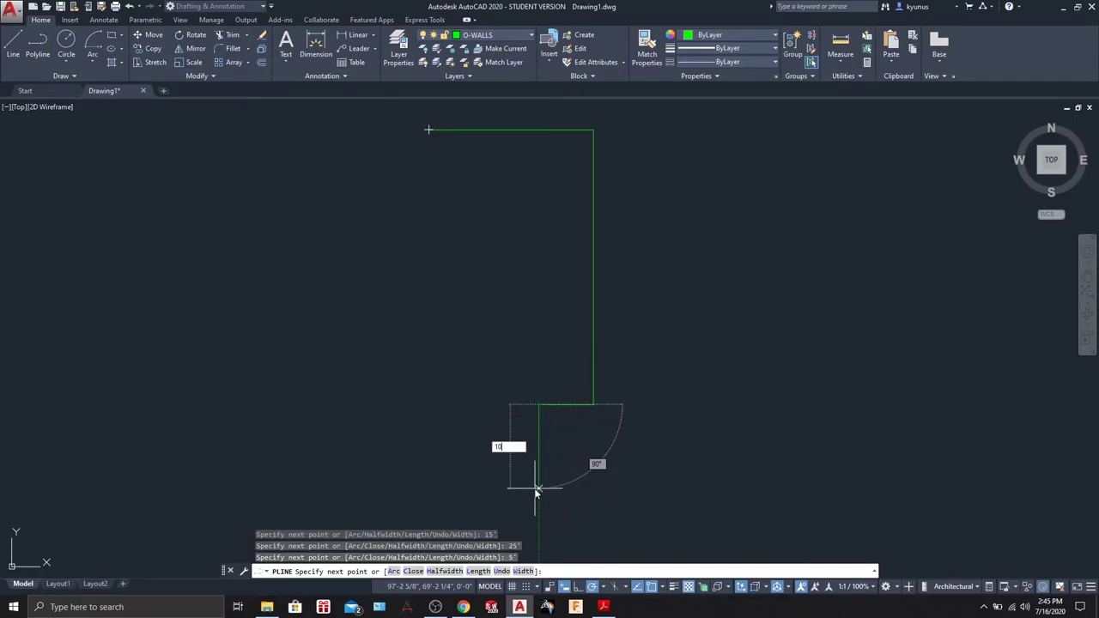
{"action": "type", "text": "'"}
{"action": "key", "text": "Return"}
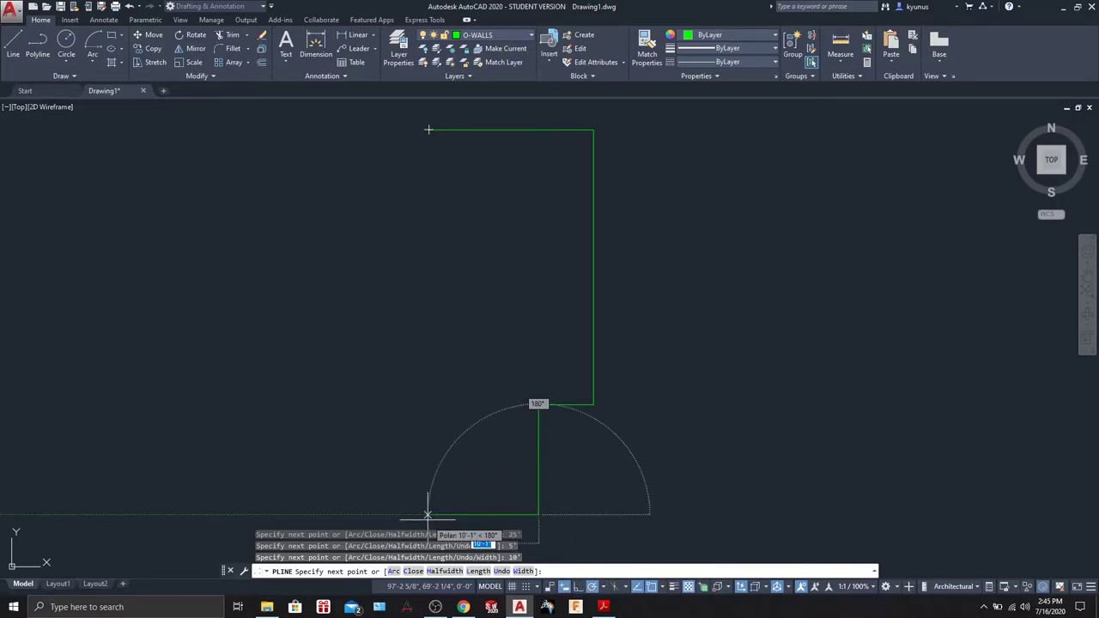
Step: Add wall segments of 20 left, 5 up, 3 left, 5 up and 2 left
{"action": "type", "text": "2"}
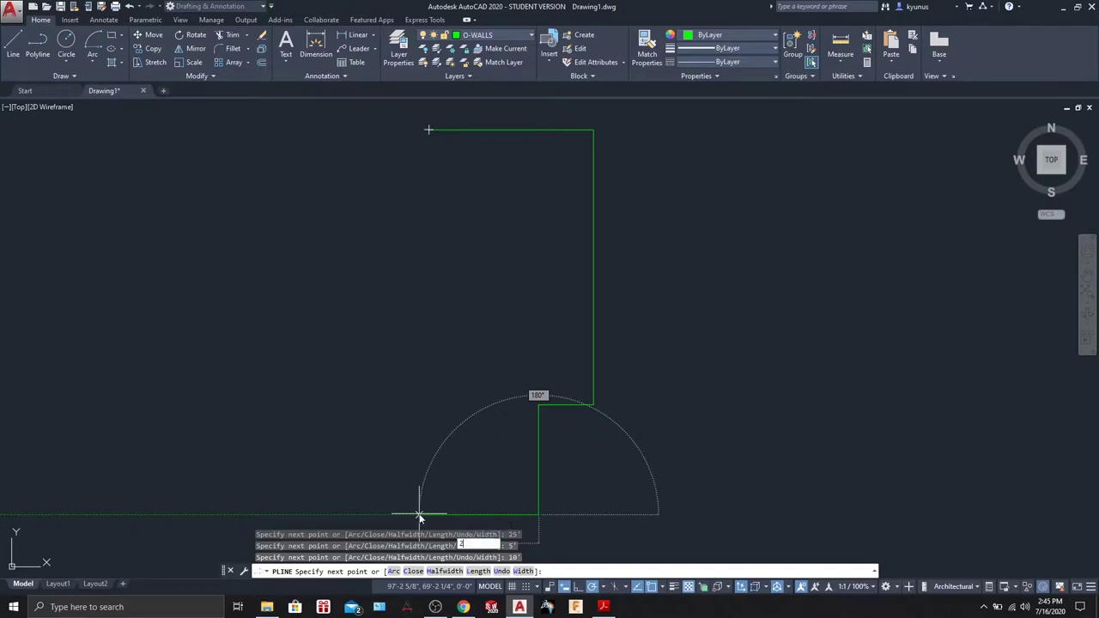
{"action": "type", "text": "0"}
{"action": "key", "text": "Return"}
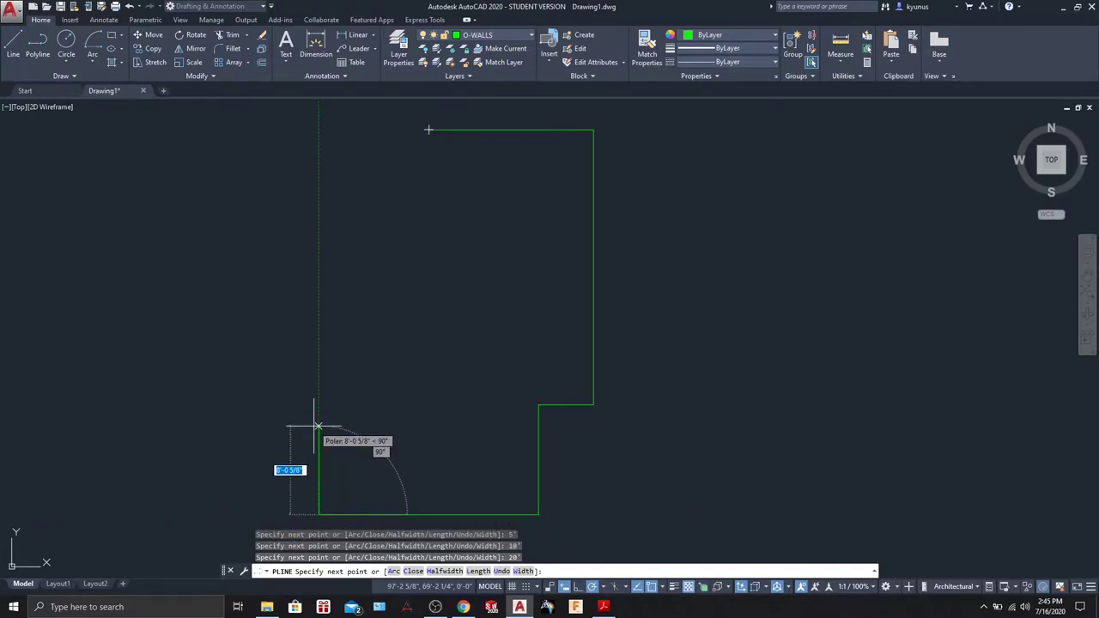
{"action": "type", "text": "5"}
{"action": "key", "text": "Return"}
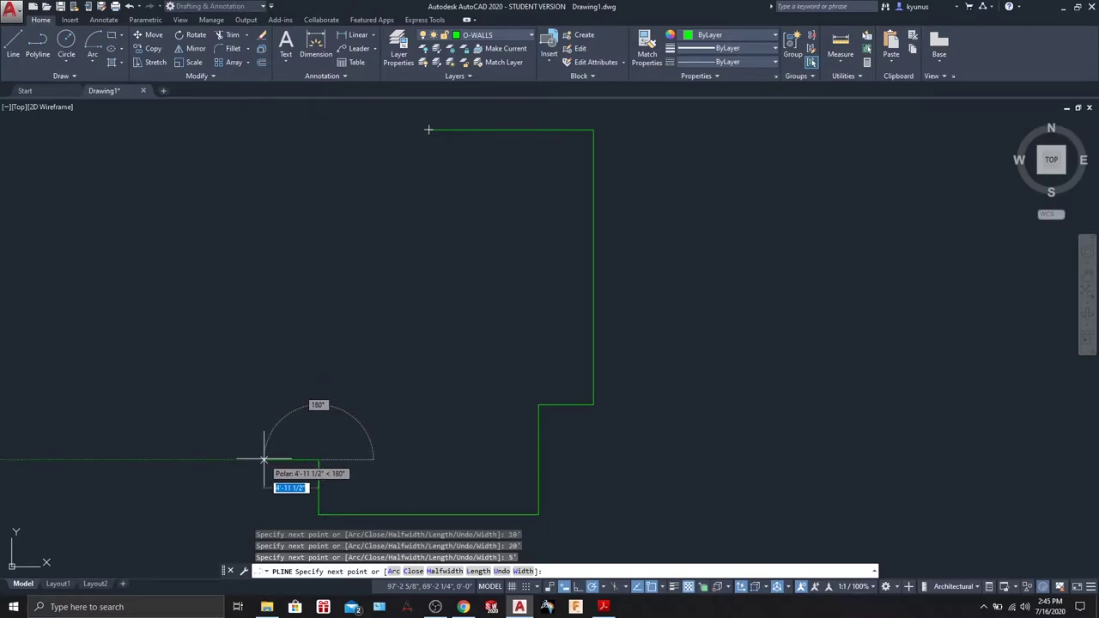
{"action": "type", "text": "3"}
{"action": "key", "text": "Return"}
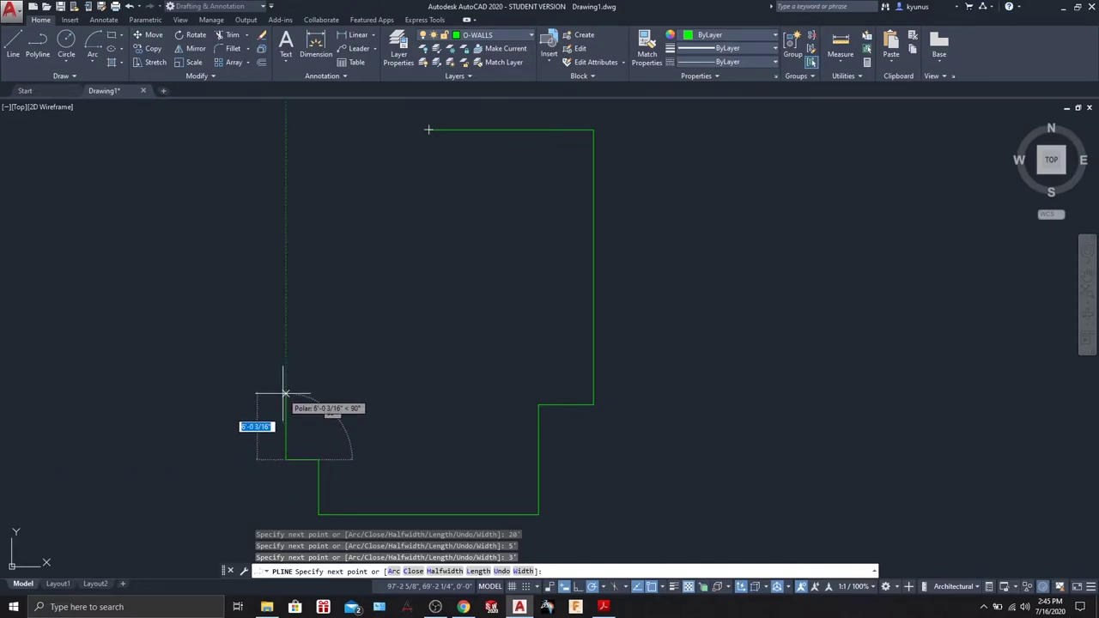
{"action": "type", "text": "5"}
{"action": "key", "text": "Return"}
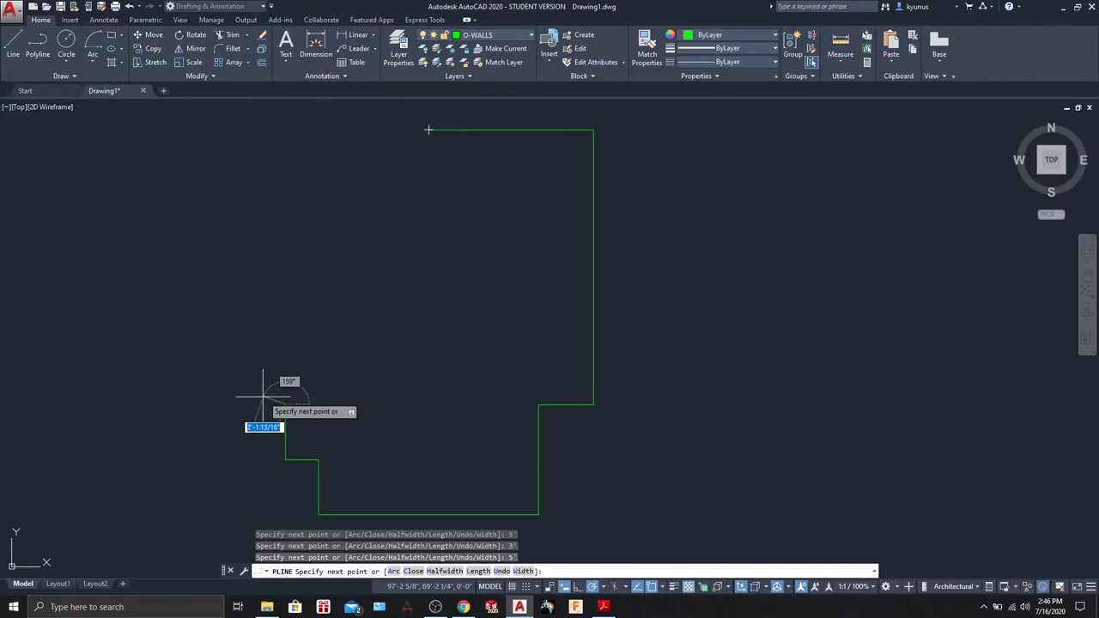
{"action": "type", "text": "2"}
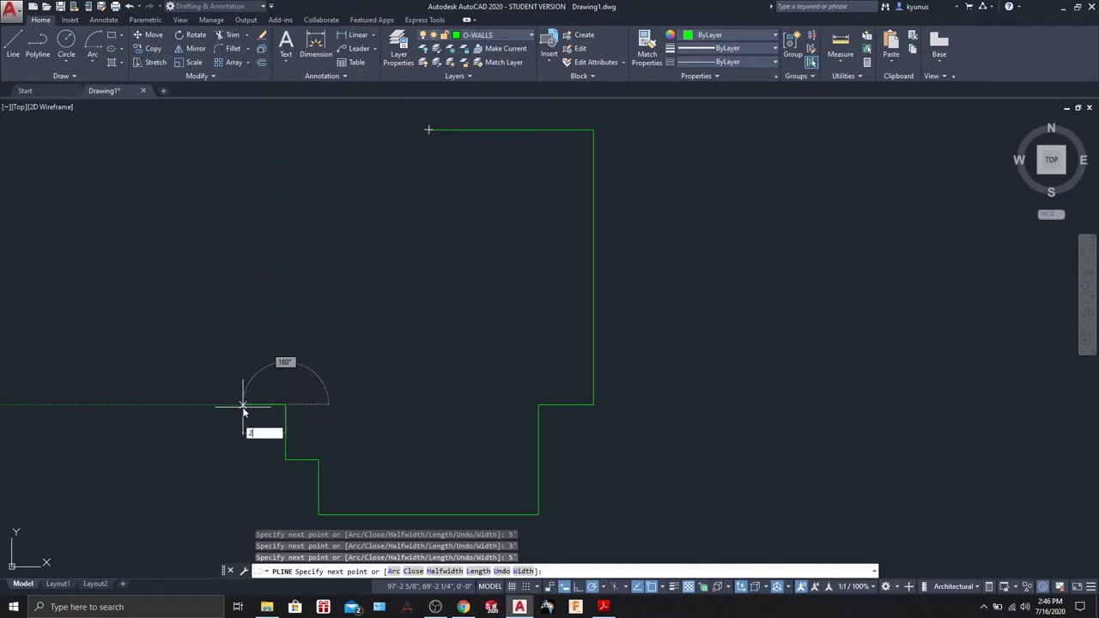
{"action": "key", "text": "Return"}
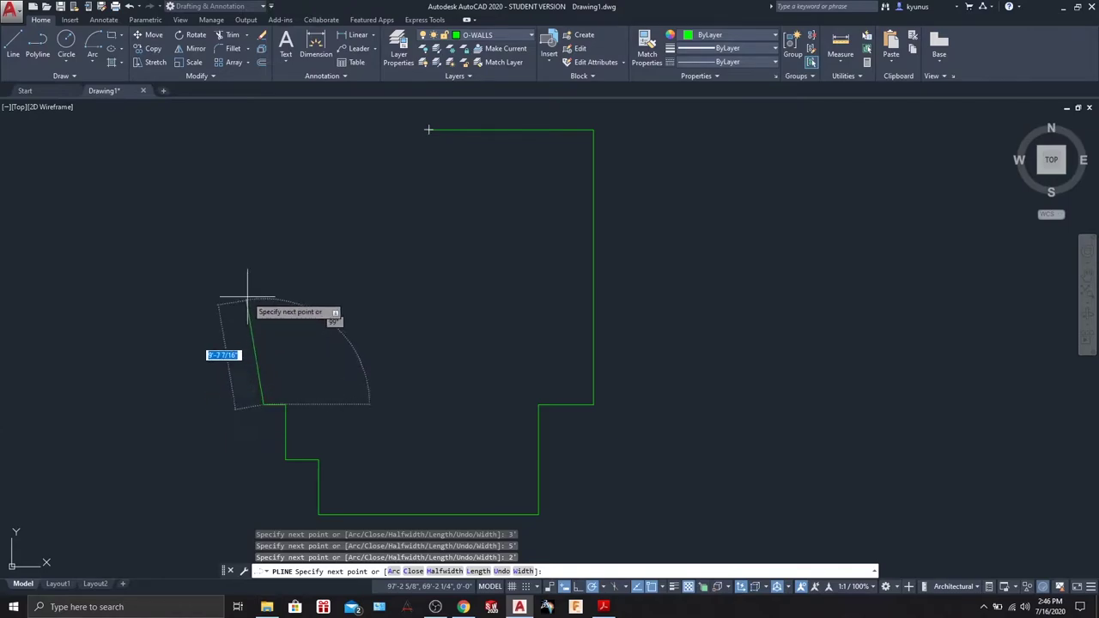
Step: Add segments of 10, 12, 1 and 3', then end the polyline at its starting corner
{"action": "type", "text": "10"}
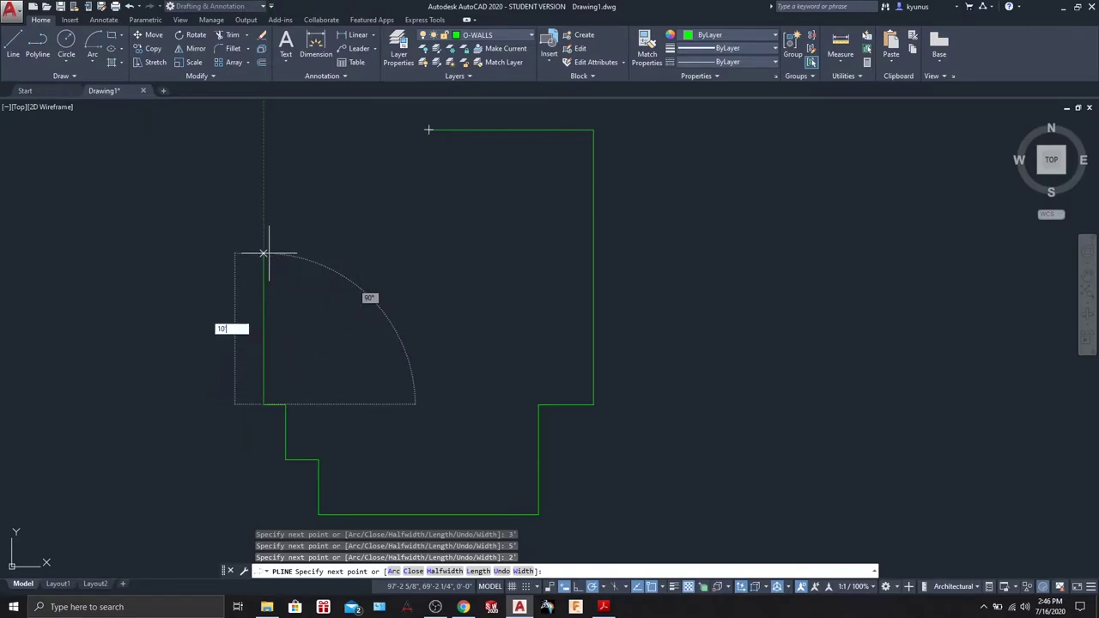
{"action": "key", "text": "Return"}
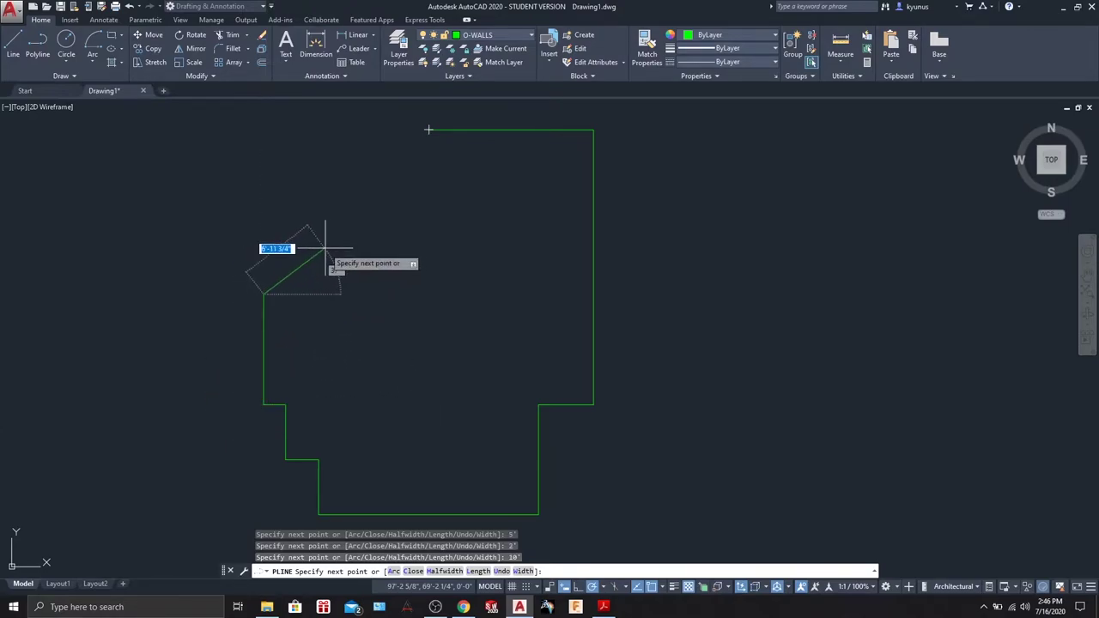
{"action": "type", "text": "12"}
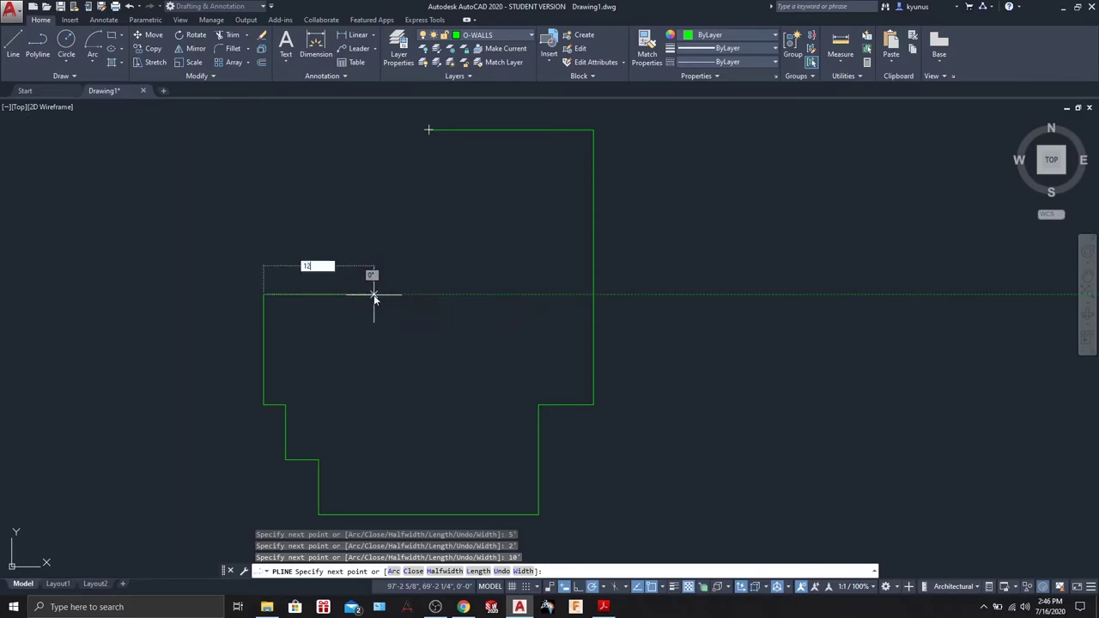
{"action": "key", "text": "Return"}
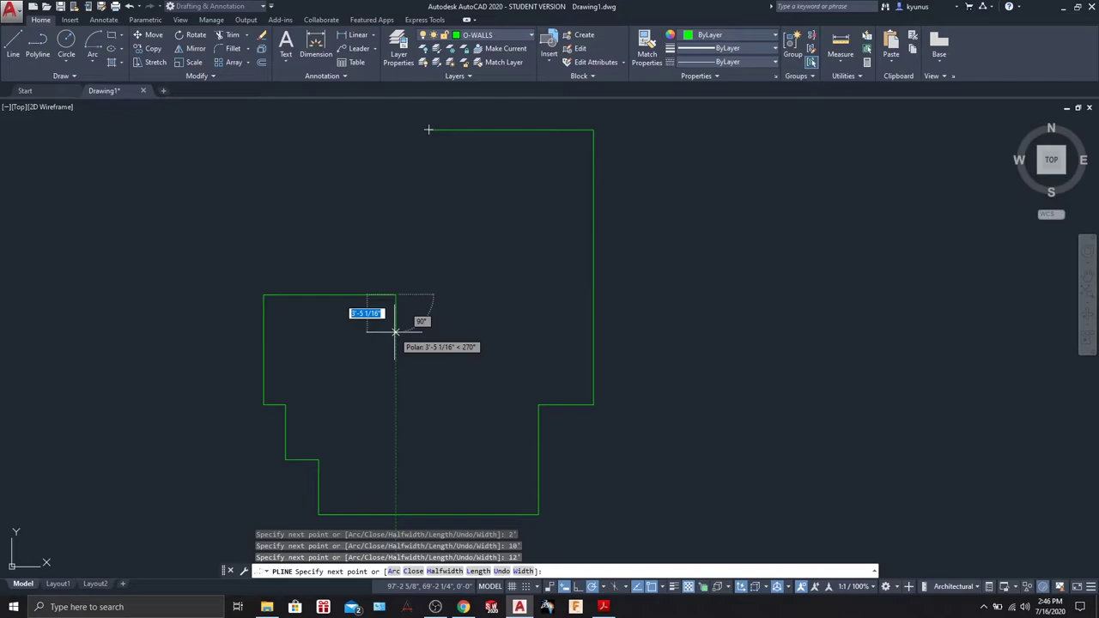
{"action": "type", "text": "1"}
{"action": "key", "text": "Return"}
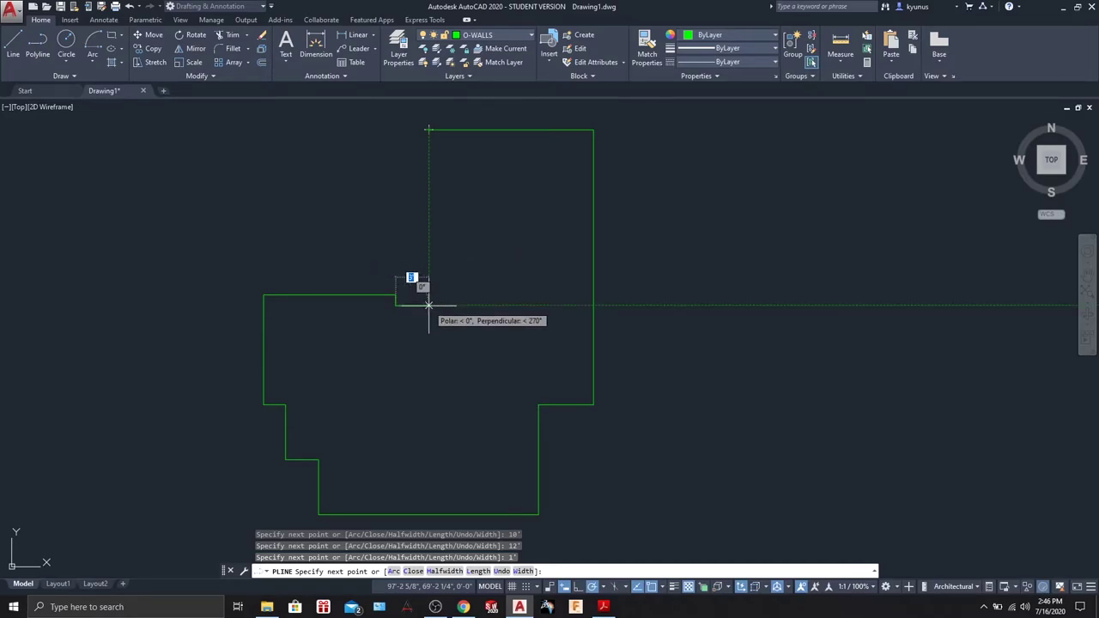
{"action": "type", "text": "3'"}
{"action": "key", "text": "Return"}
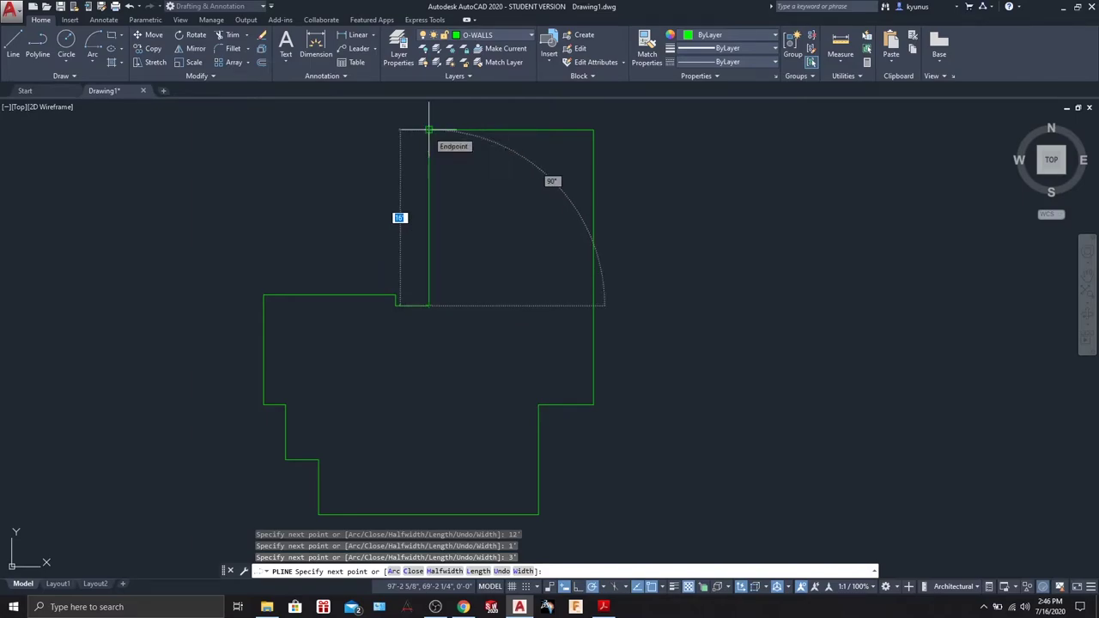
{"action": "left_click", "coordinate": [430, 131]}
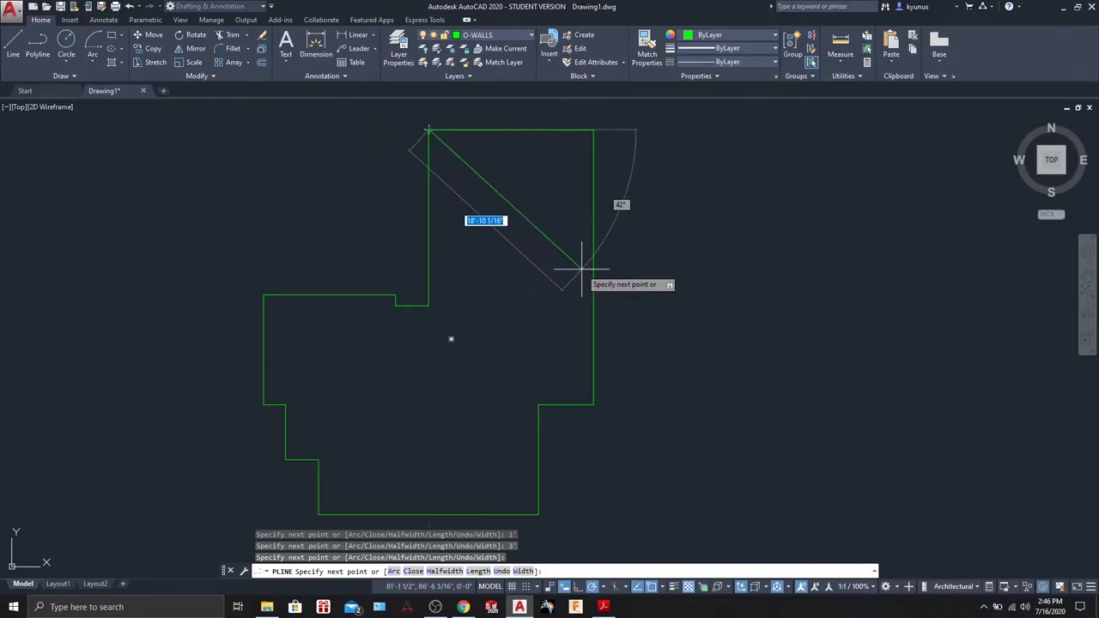
{"action": "key", "text": "Return"}
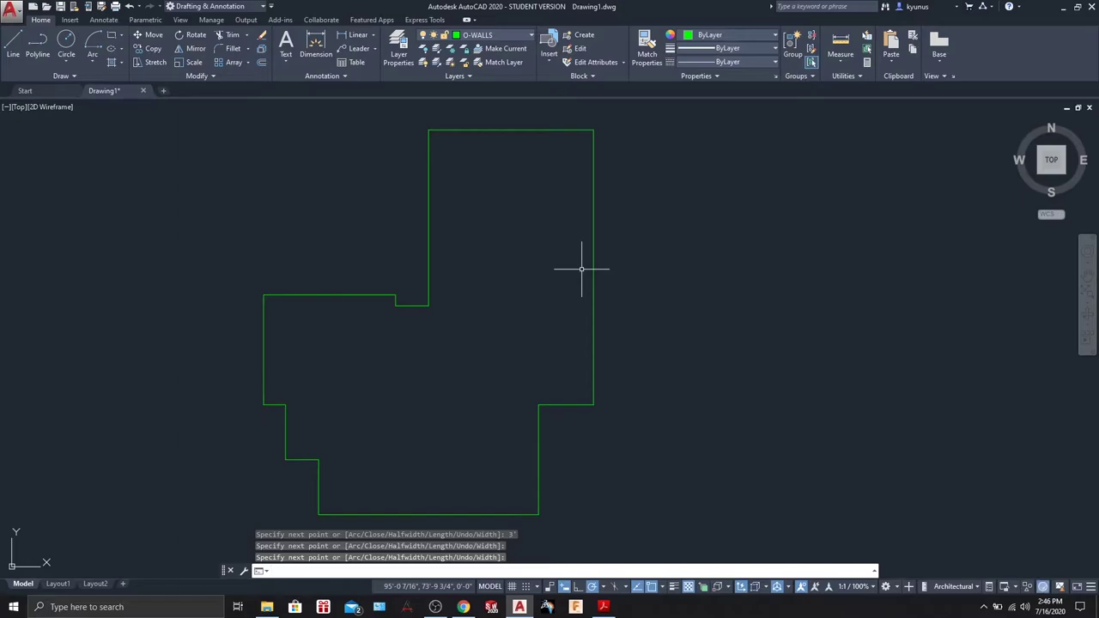
Step: Check the wall outline by selecting and deselecting it, then begin an Offset
{"action": "mouse_move", "coordinate": [645, 253]}
{"action": "middle_mouse_down"}
{"action": "mouse_move", "coordinate": [690, 263]}
{"action": "mouse_move", "coordinate": [710, 246]}
{"action": "middle_mouse_up"}
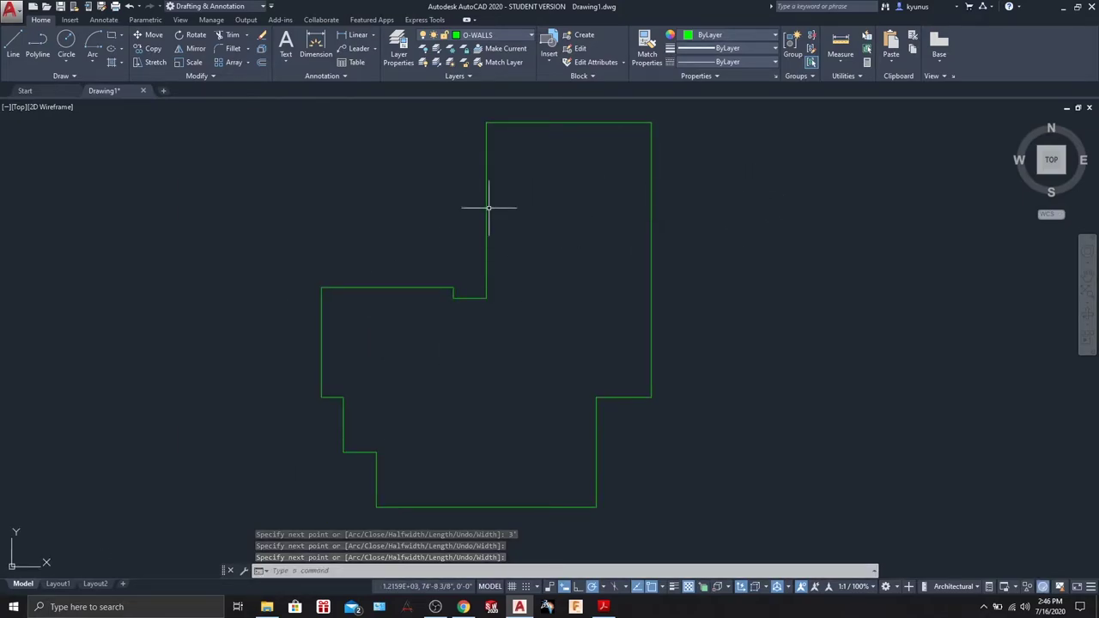
{"action": "left_click", "coordinate": [569, 123]}
{"action": "left_click", "coordinate": [852, 257]}
{"action": "key", "text": "Escape"}
{"action": "key", "text": "Escape"}
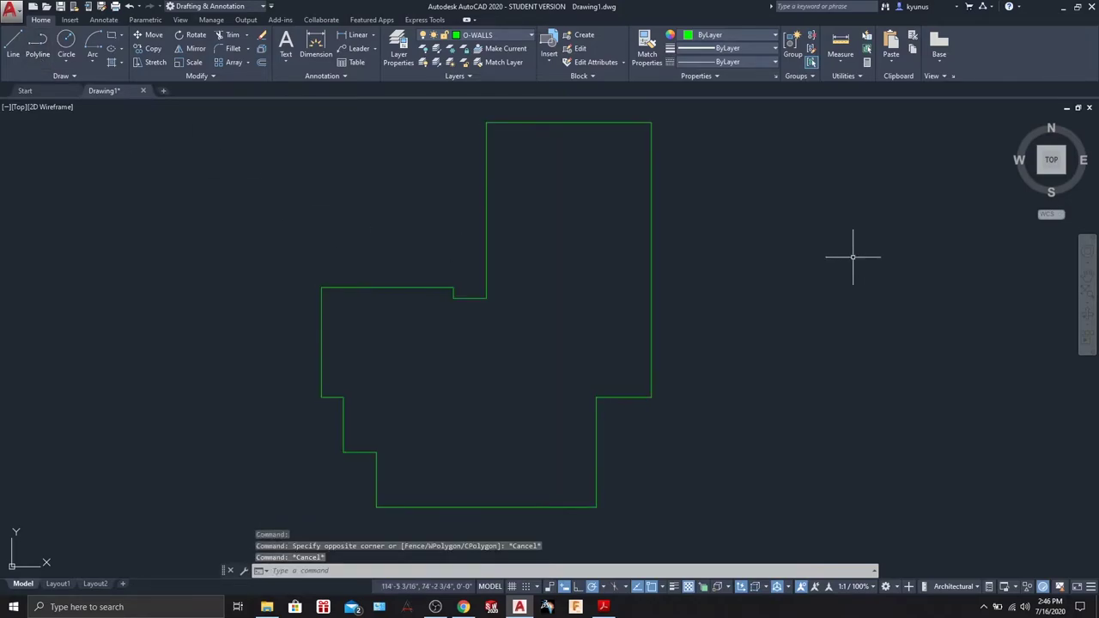
{"action": "left_click", "coordinate": [573, 125]}
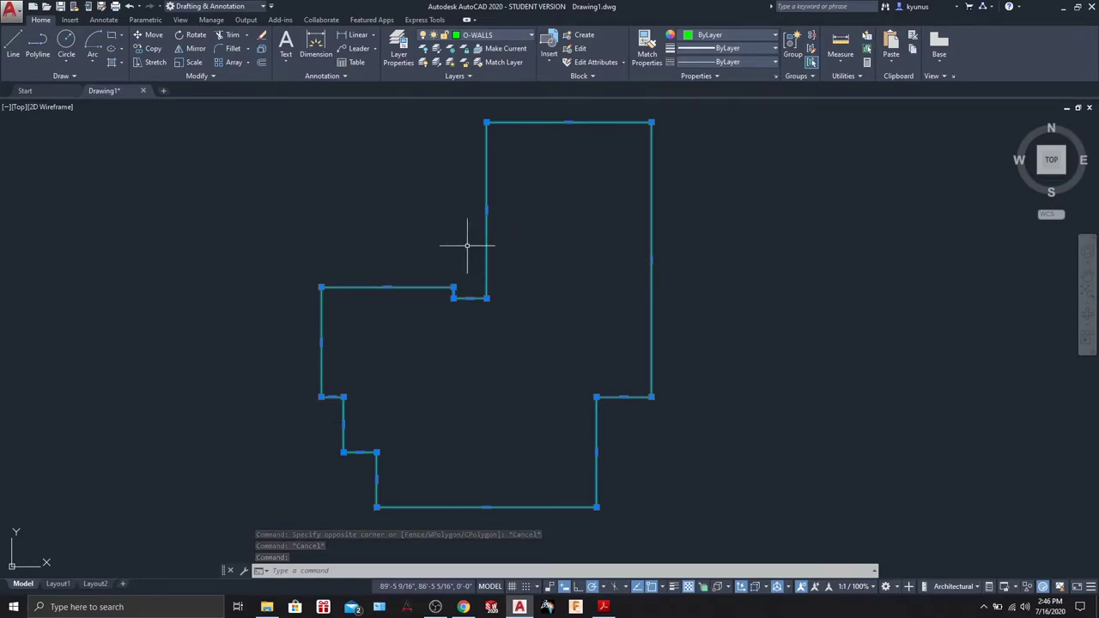
{"action": "key", "text": "Escape"}
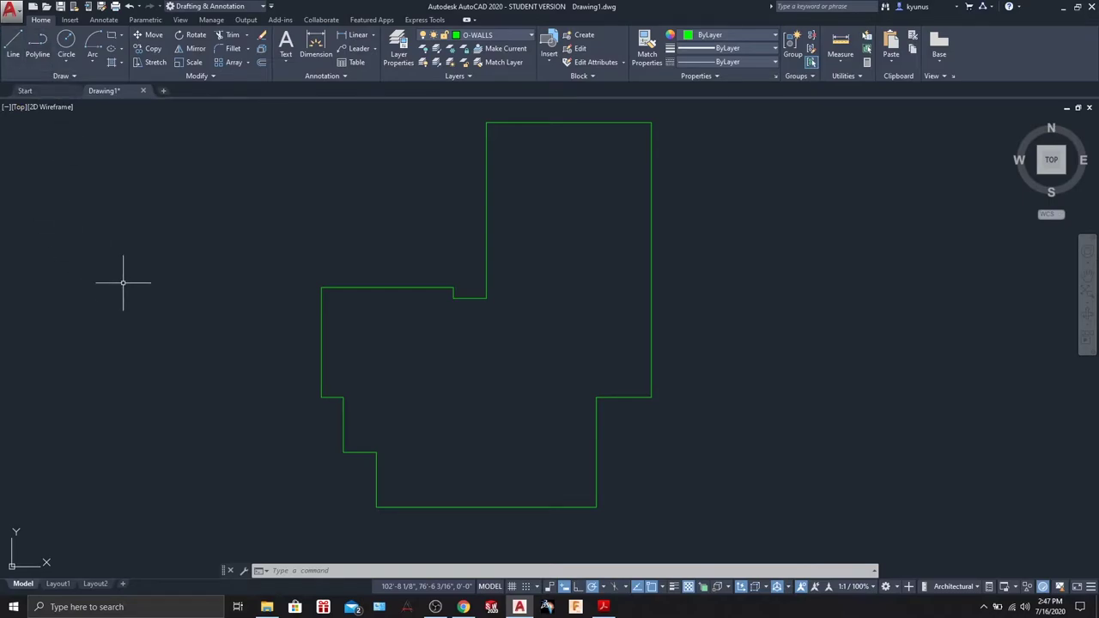
{"action": "middle_click_drag", "start_coordinate": [194, 279], "coordinate": [202, 290]}
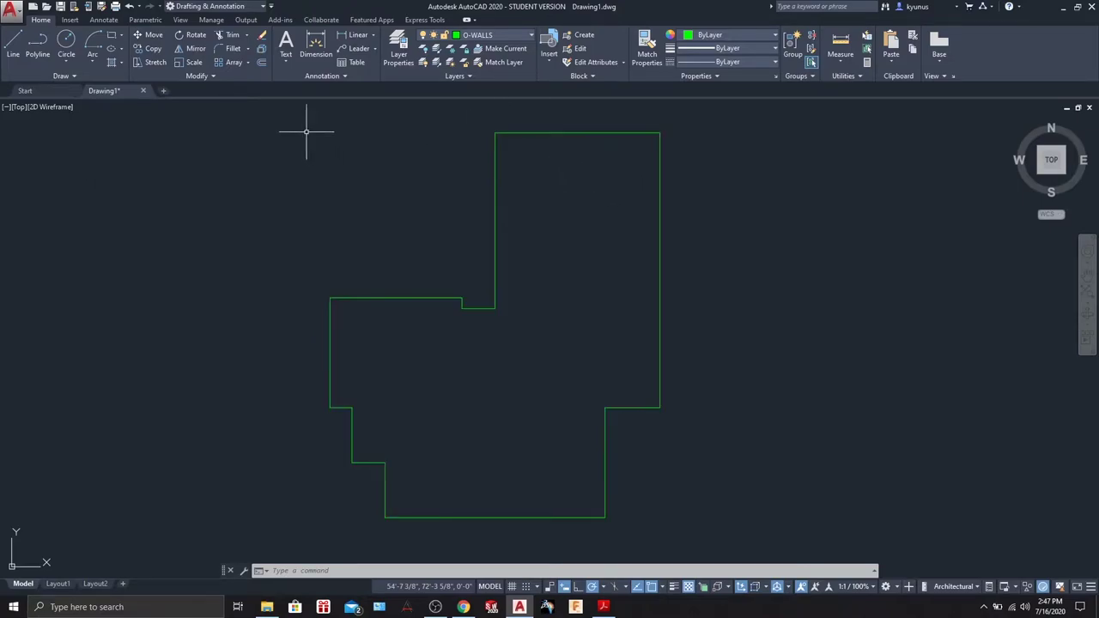
{"action": "left_click", "coordinate": [261, 63]}
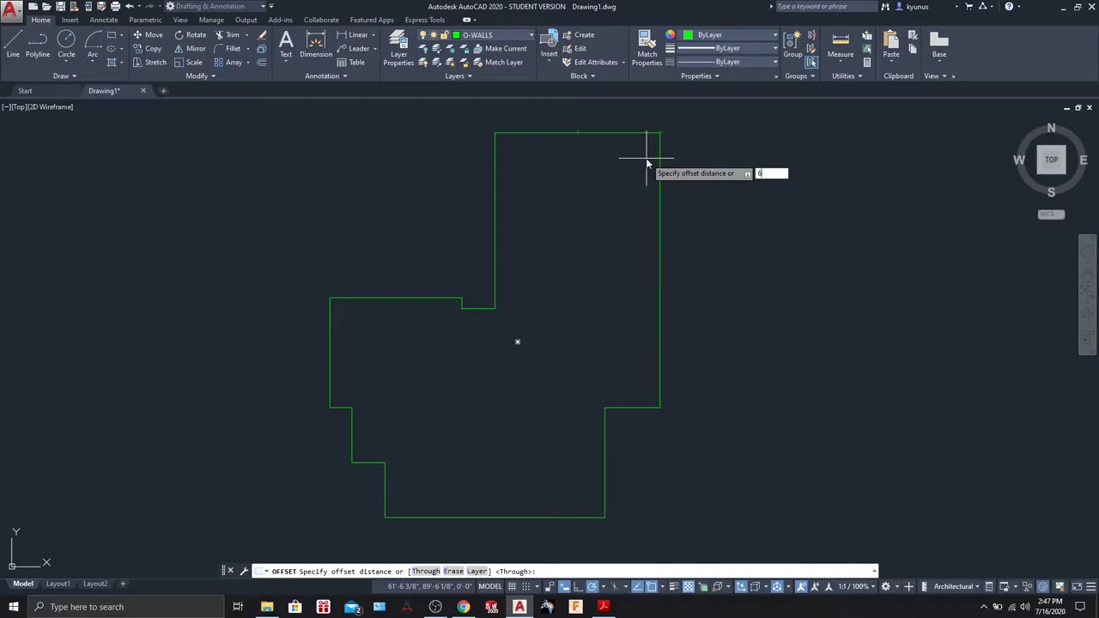
Step: Offset the wall outline 6 units inward to form the inner wall line
{"action": "key", "text": "Return"}
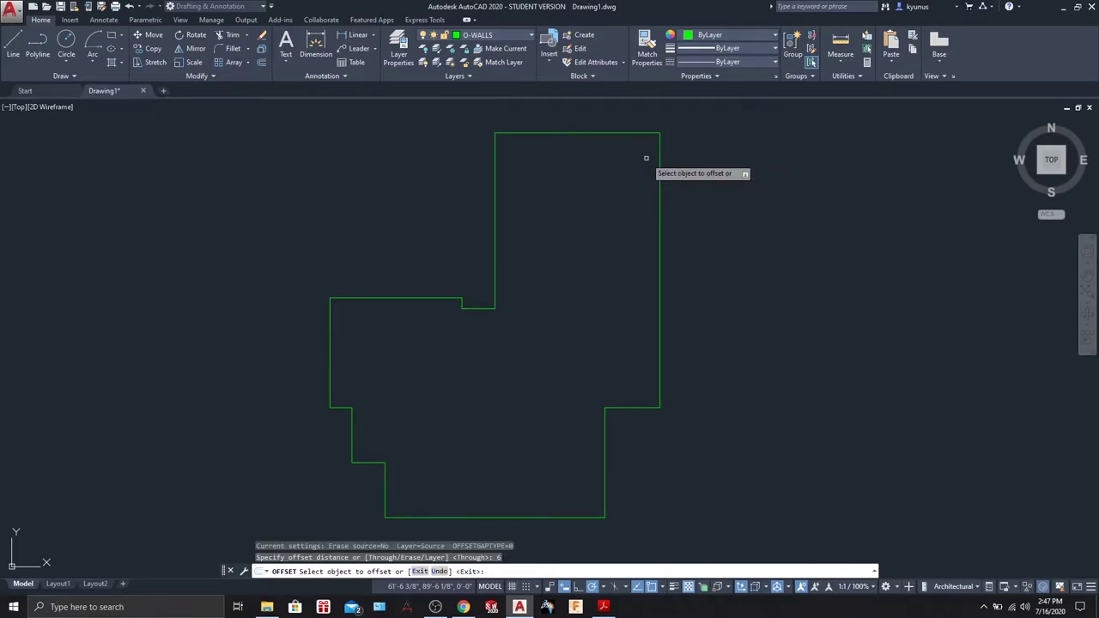
{"action": "left_click", "coordinate": [651, 133]}
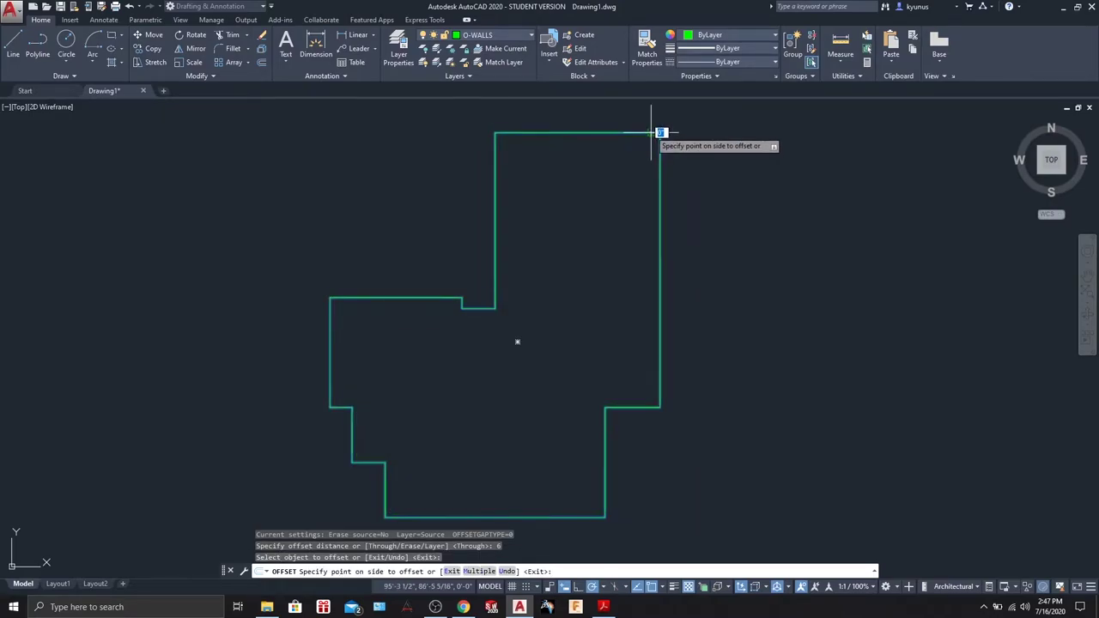
{"action": "left_click", "coordinate": [644, 143]}
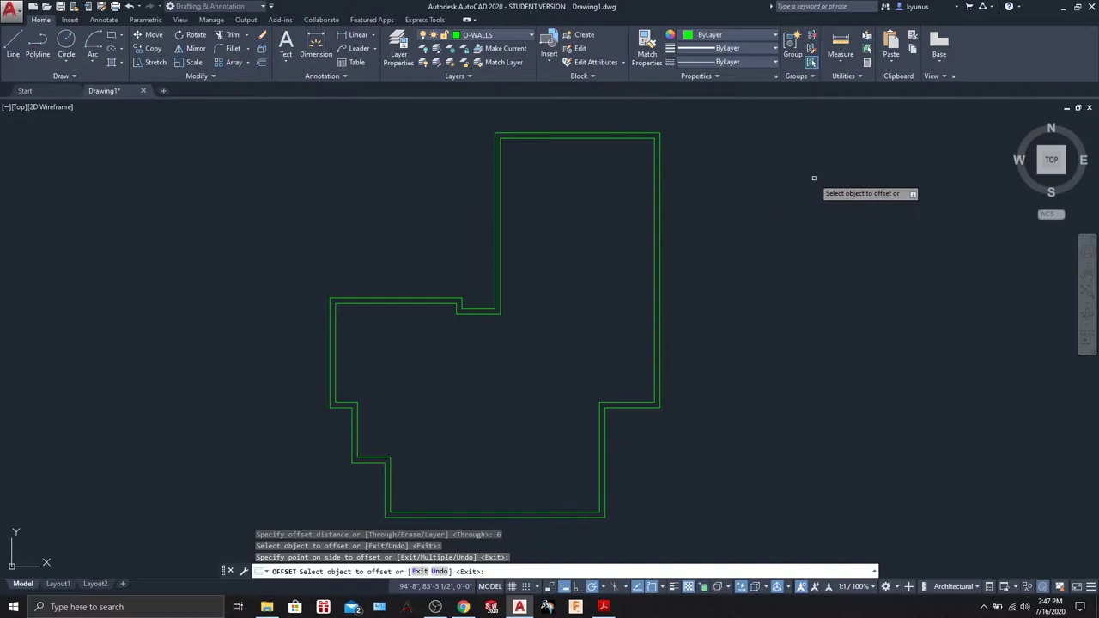
{"action": "key", "text": "Escape"}
{"action": "mouse_move", "coordinate": [730, 332]}
{"action": "middle_mouse_down"}
{"action": "mouse_move", "coordinate": [732, 303]}
{"action": "mouse_move", "coordinate": [738, 315]}
{"action": "middle_mouse_up"}
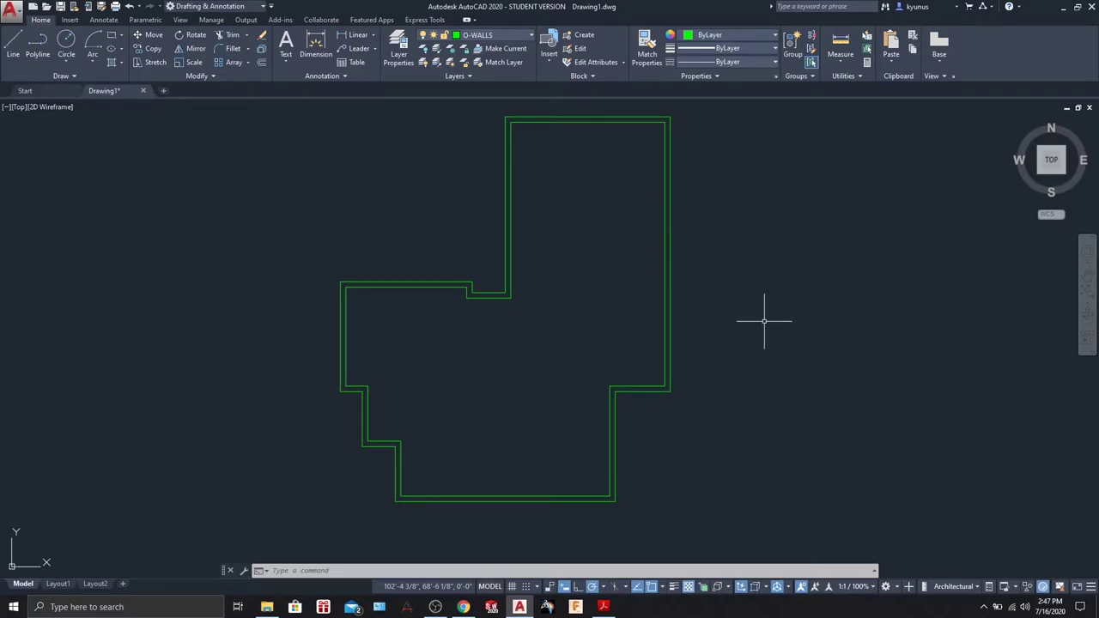
{"action": "middle_click_drag", "start_coordinate": [742, 259], "coordinate": [736, 273]}
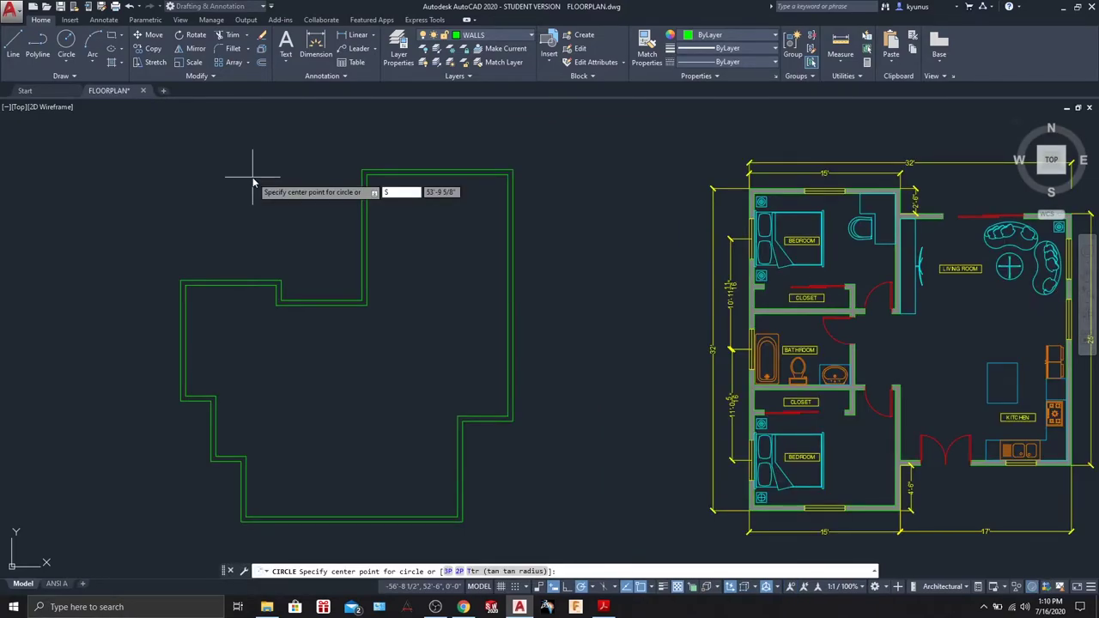
{"action": "key", "text": "Escape"}
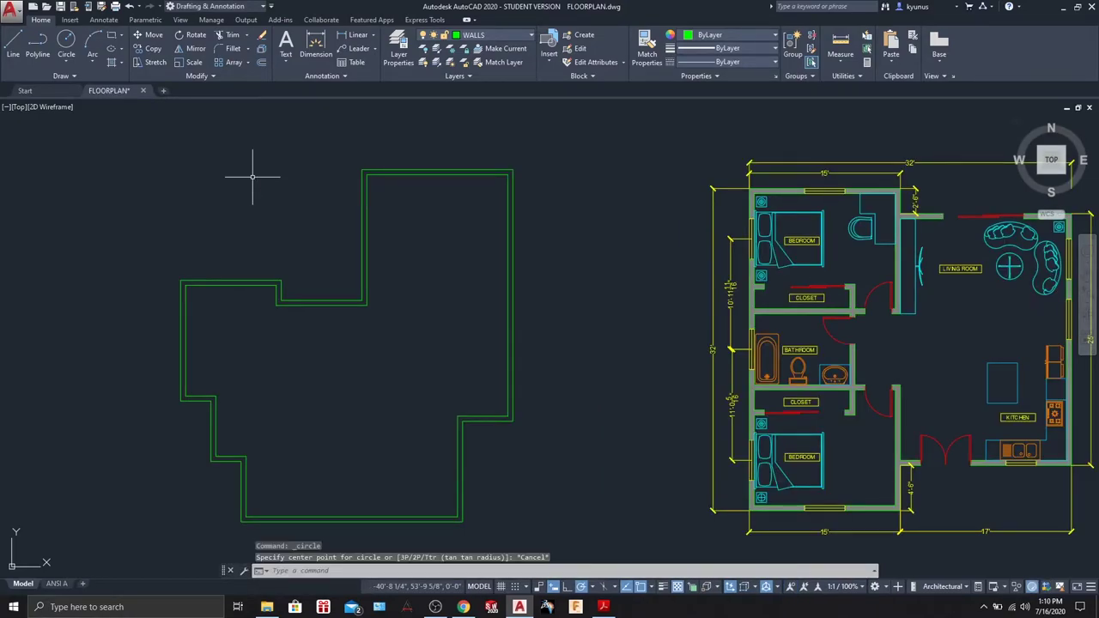
Step: Draw a Center, Radius circle of radius 2' inside the upper room
{"action": "left_click", "coordinate": [68, 57]}
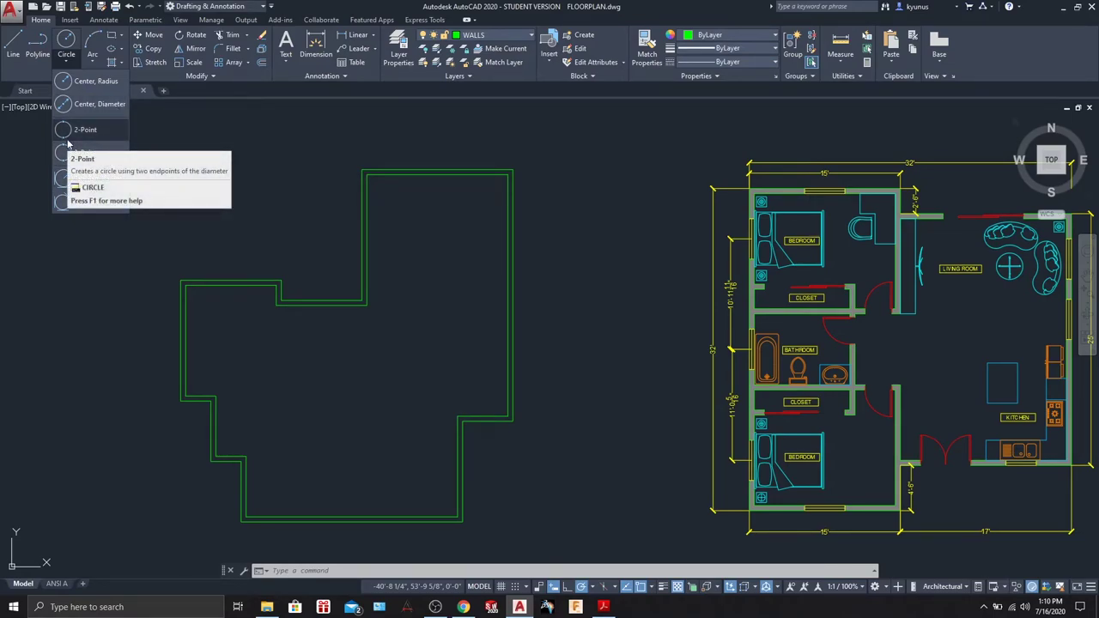
{"action": "left_click", "coordinate": [95, 81]}
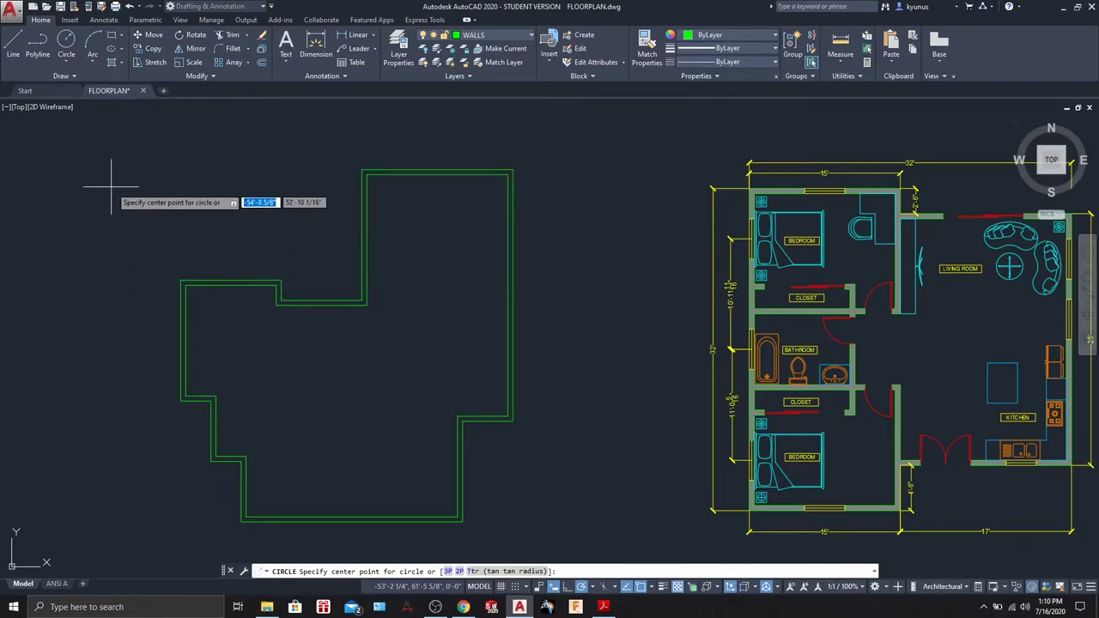
{"action": "left_click", "coordinate": [438, 226]}
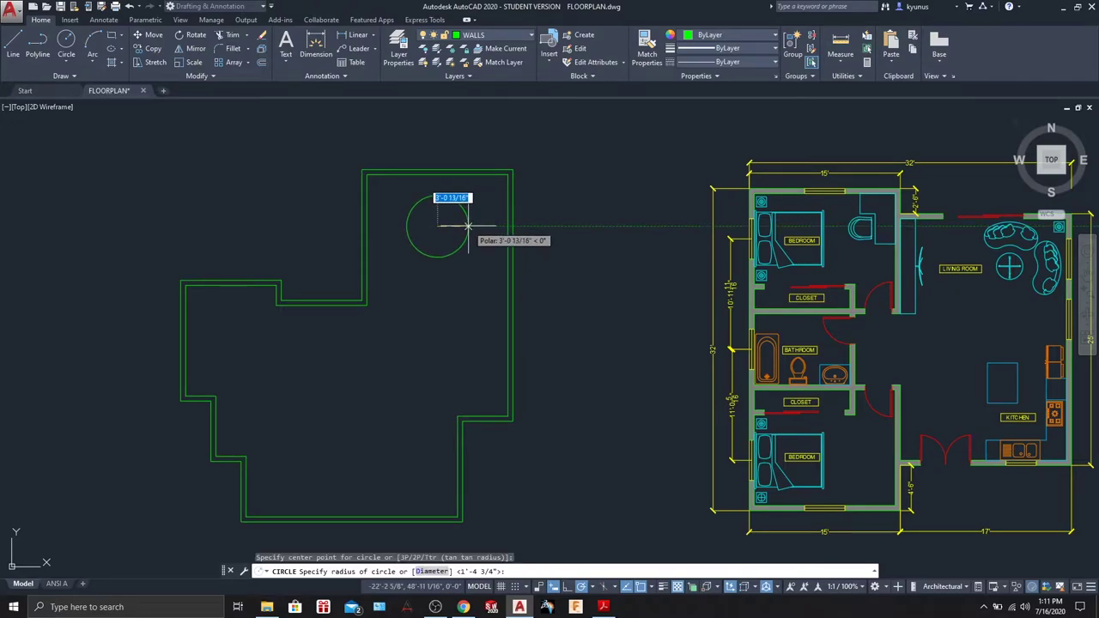
{"action": "type", "text": "2"}
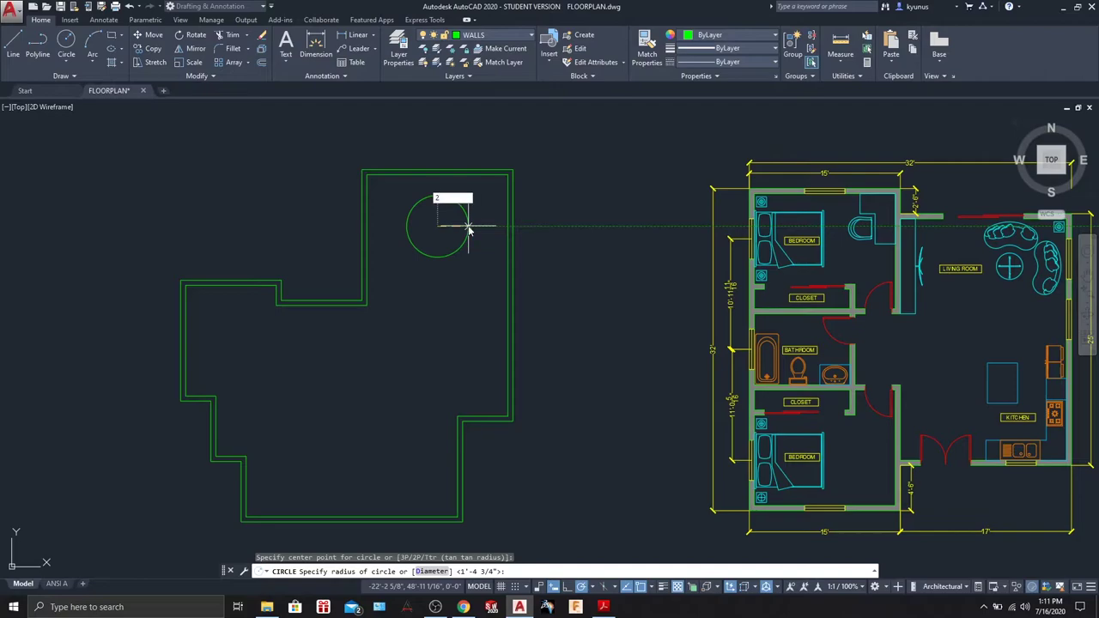
{"action": "key", "text": "Return"}
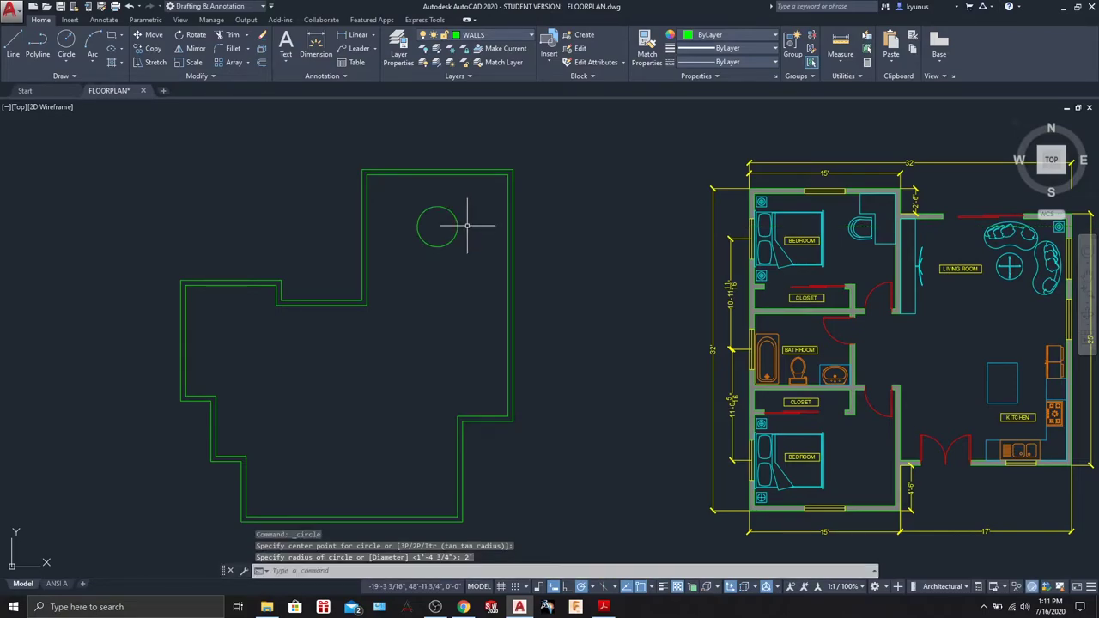
{"action": "left_click", "coordinate": [67, 64]}
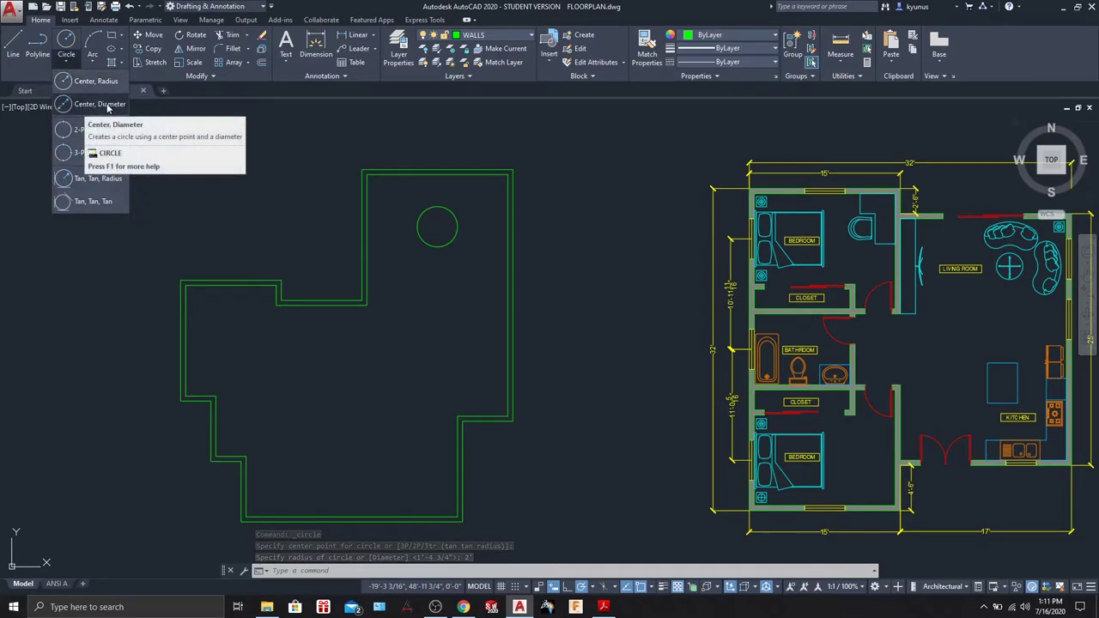
Step: Draw a Center, Diameter circle of diameter 4 left of the wall outline
{"action": "left_click", "coordinate": [93, 105]}
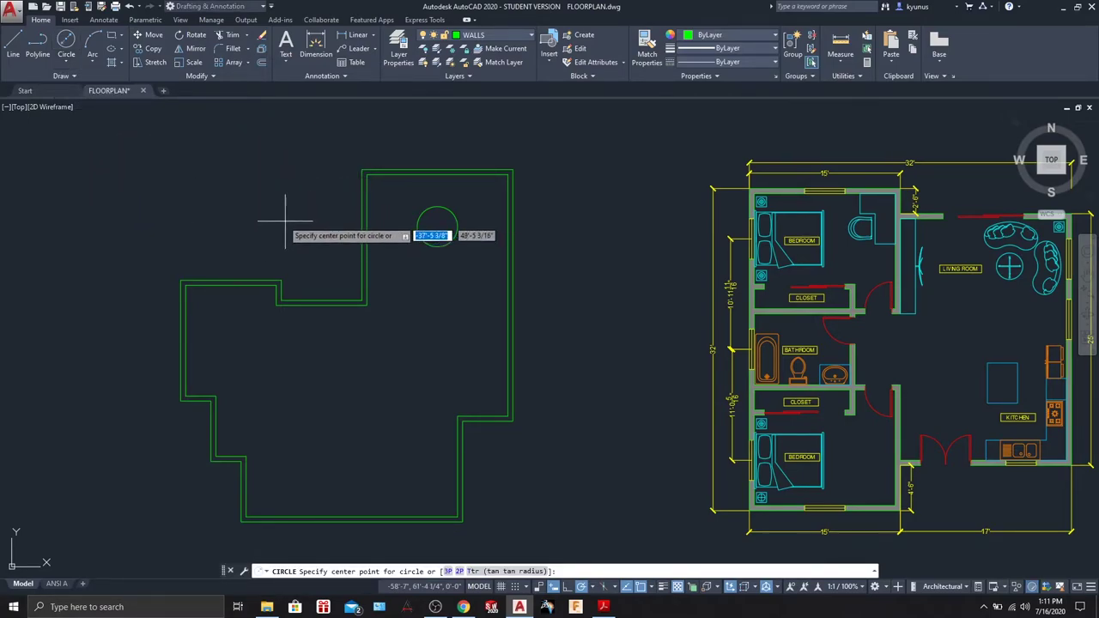
{"action": "left_click", "coordinate": [206, 199]}
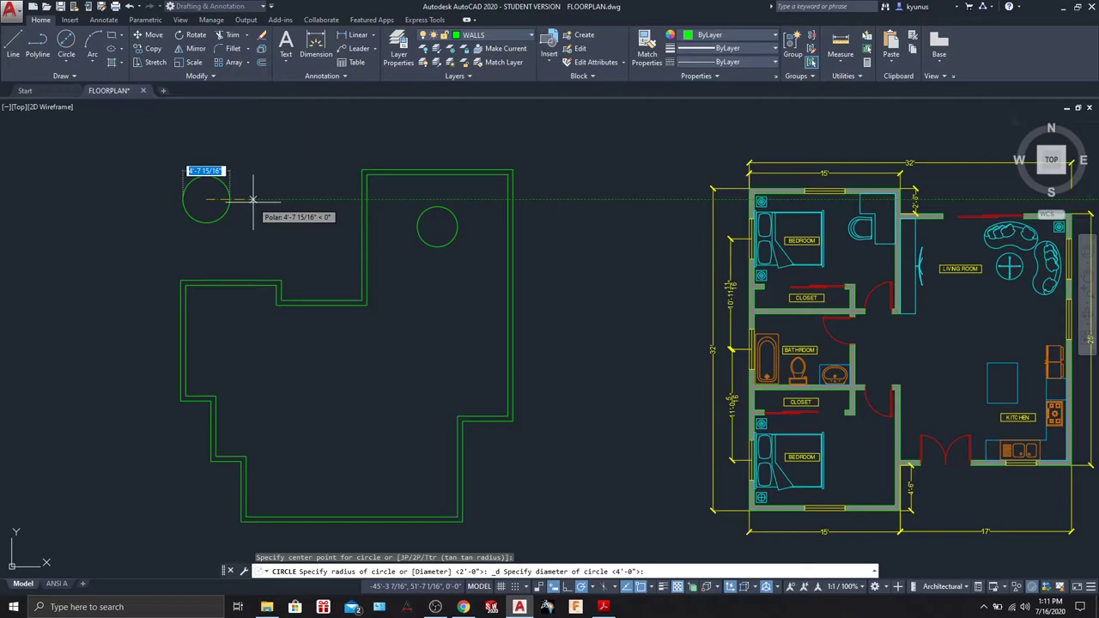
{"action": "type", "text": "4"}
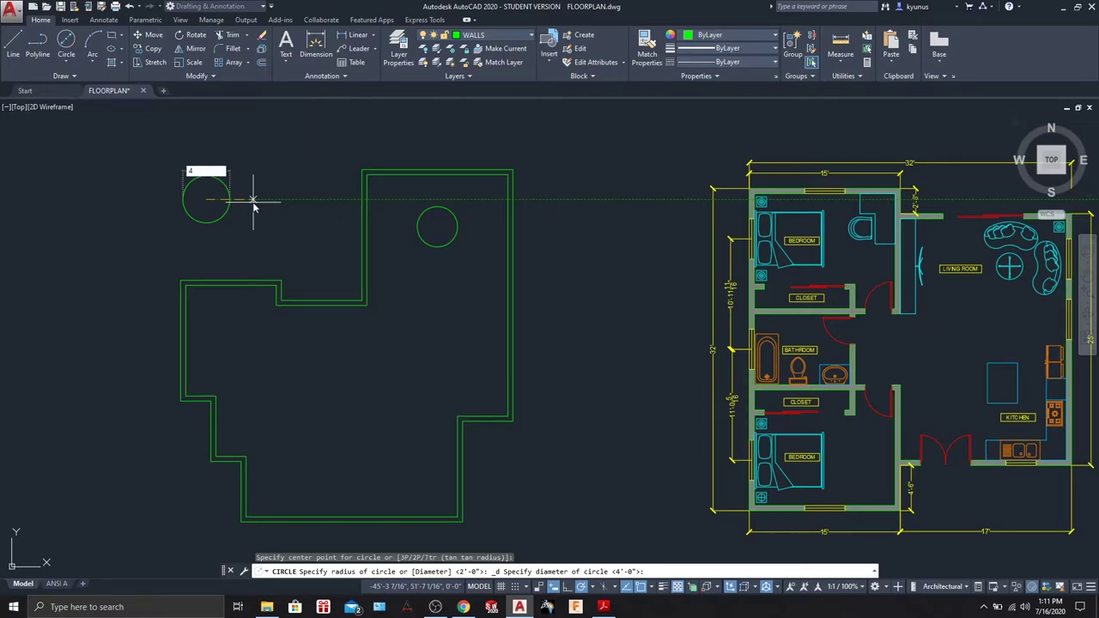
{"action": "key", "text": "Return"}
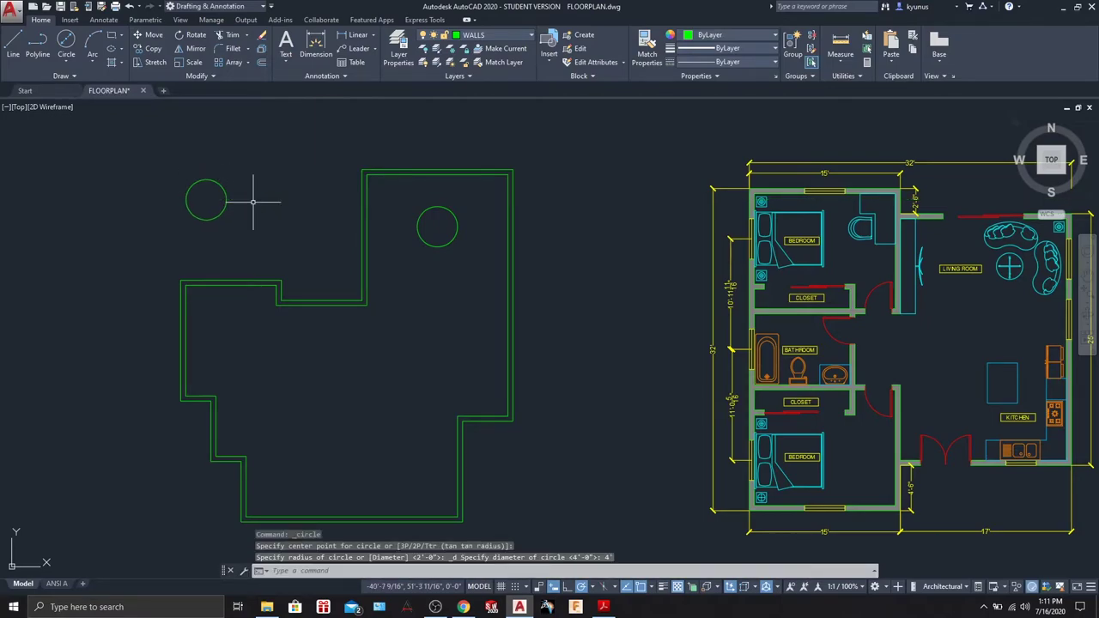
{"action": "left_click", "coordinate": [66, 60]}
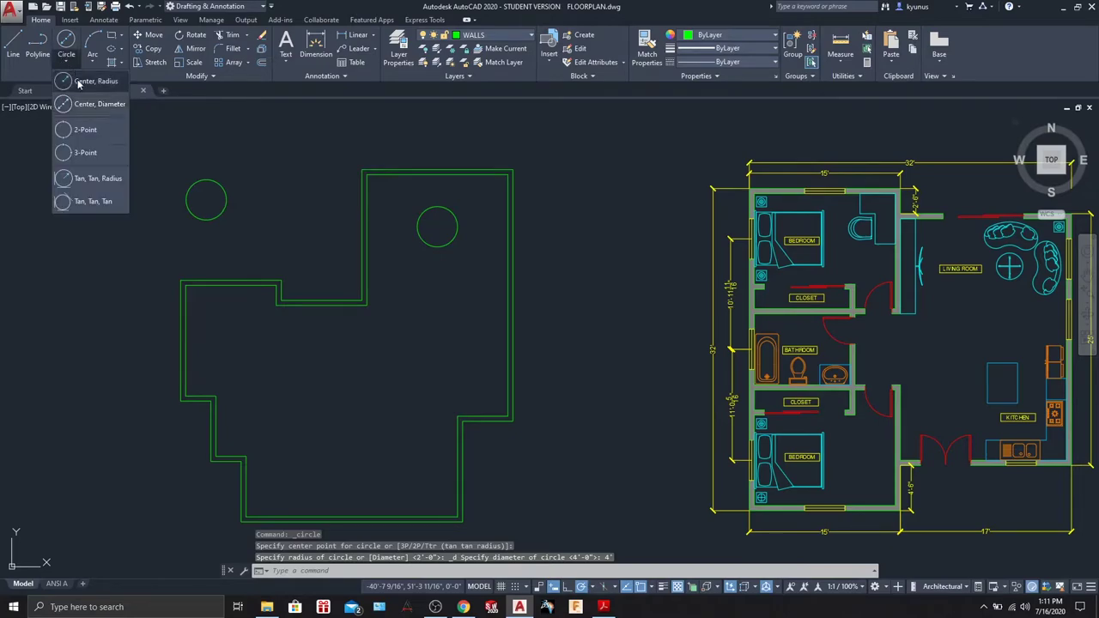
Step: Draw a 2-Point circle from two diameter end points
{"action": "left_click", "coordinate": [85, 131]}
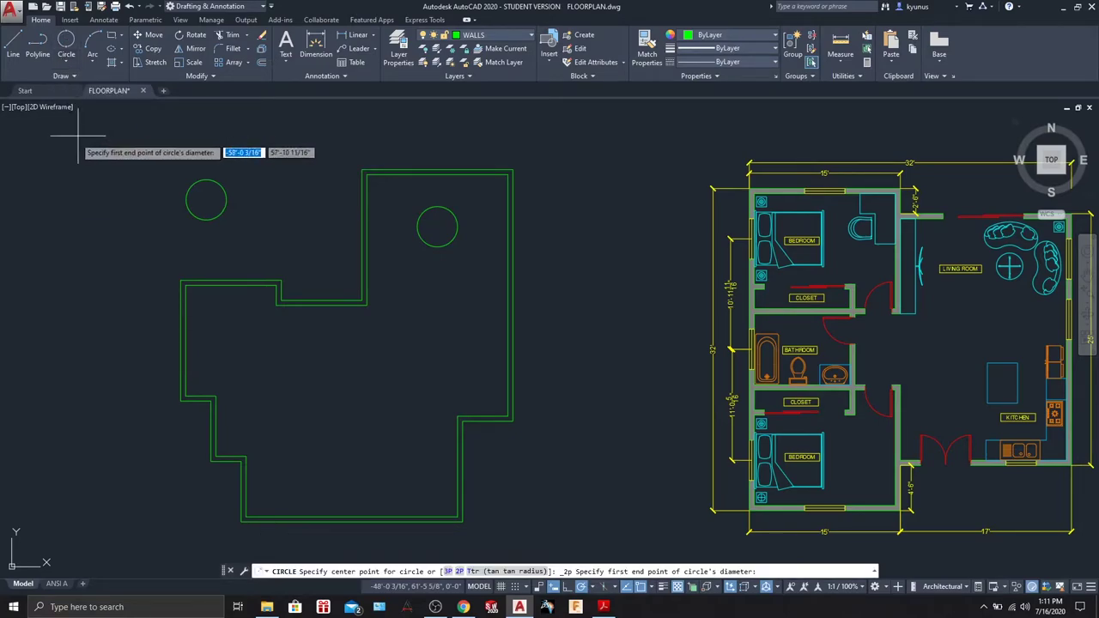
{"action": "left_click", "coordinate": [53, 238]}
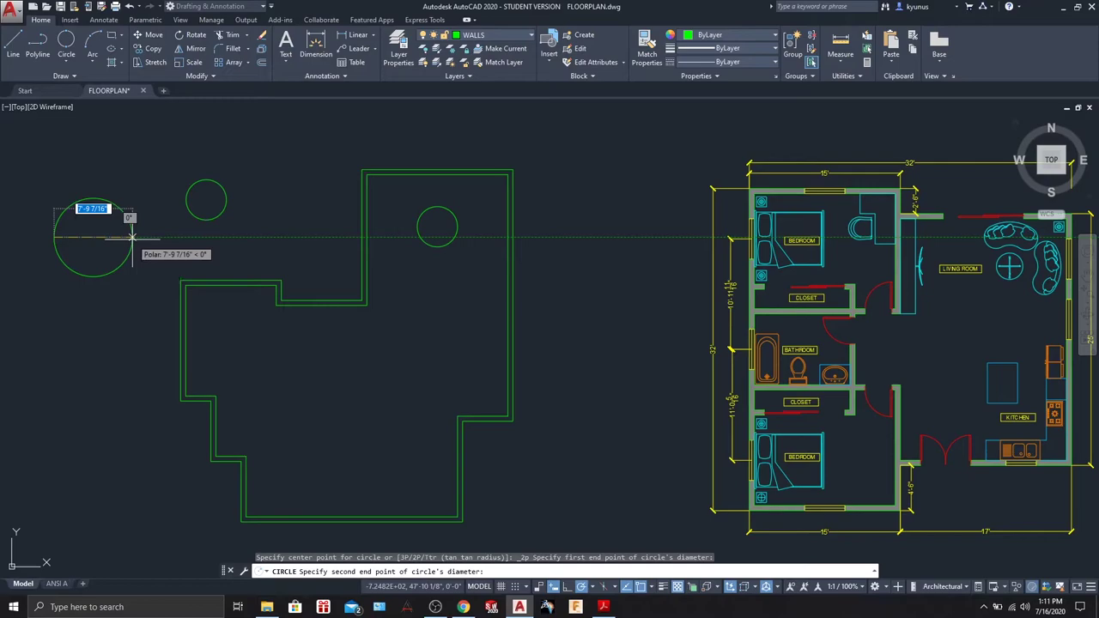
{"action": "left_click", "coordinate": [131, 238]}
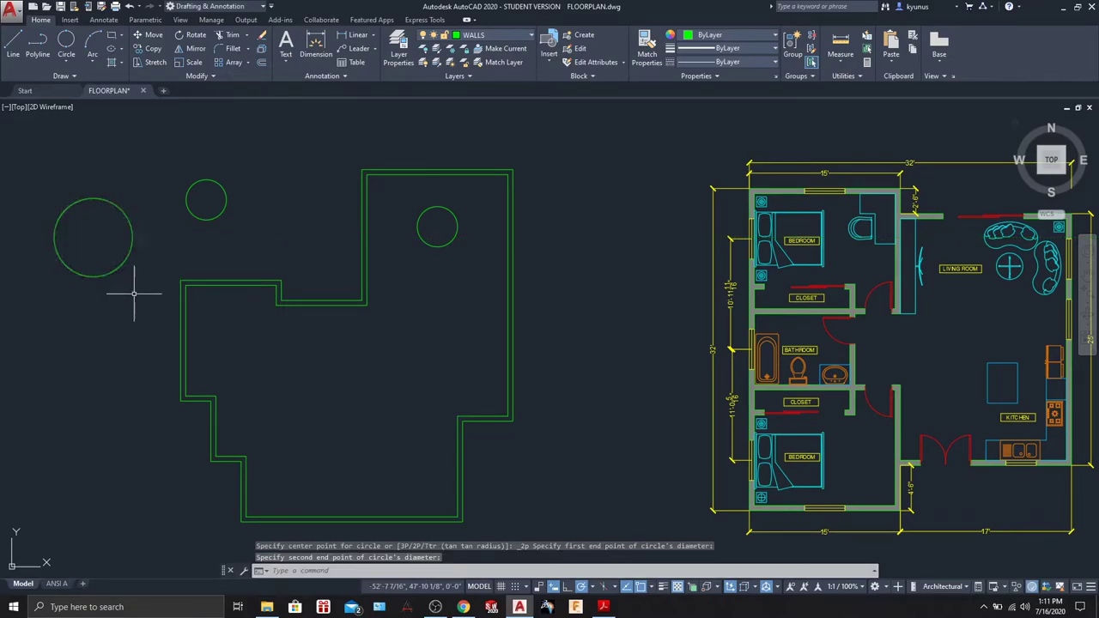
Step: Draw a 3-Point circle through three picked points
{"action": "left_click", "coordinate": [63, 66]}
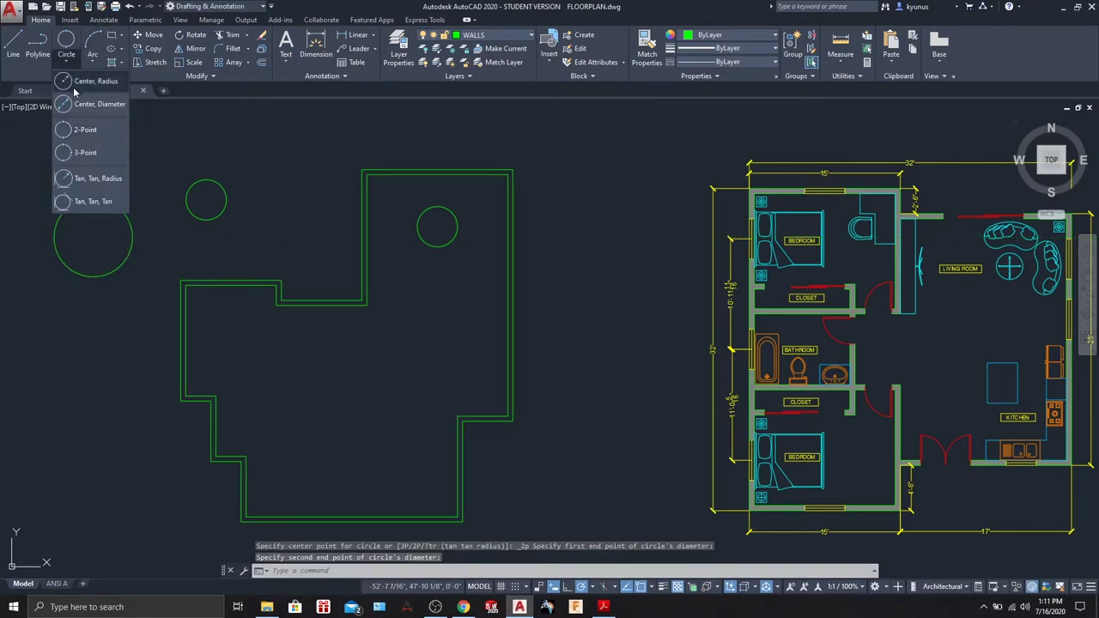
{"action": "left_click", "coordinate": [86, 153]}
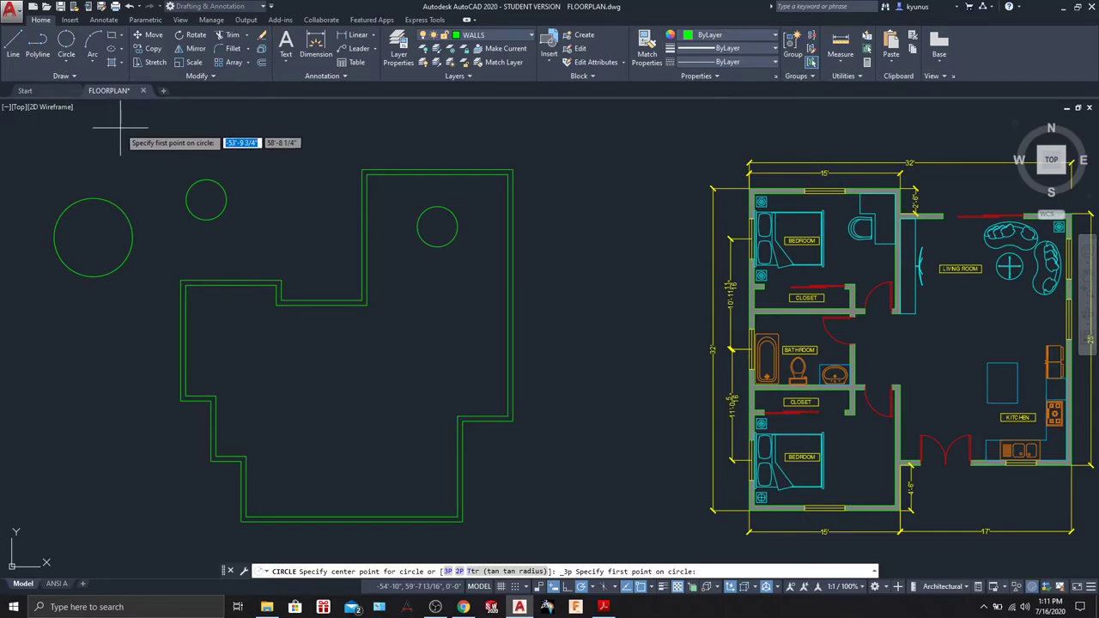
{"action": "left_click", "coordinate": [156, 133]}
{"action": "left_click", "coordinate": [123, 162]}
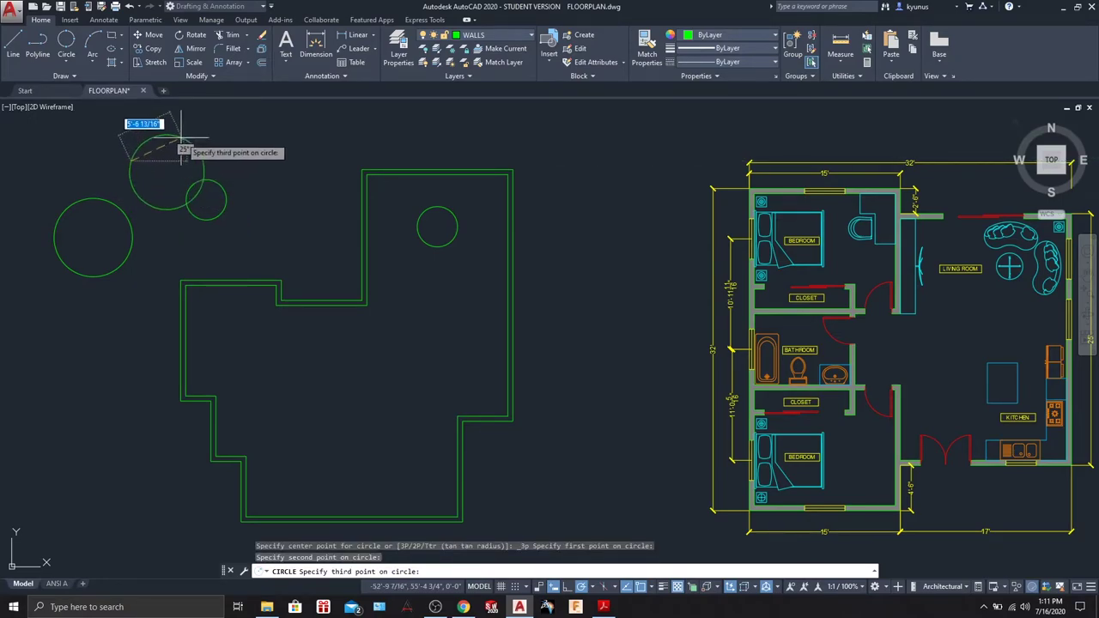
{"action": "left_click", "coordinate": [115, 116]}
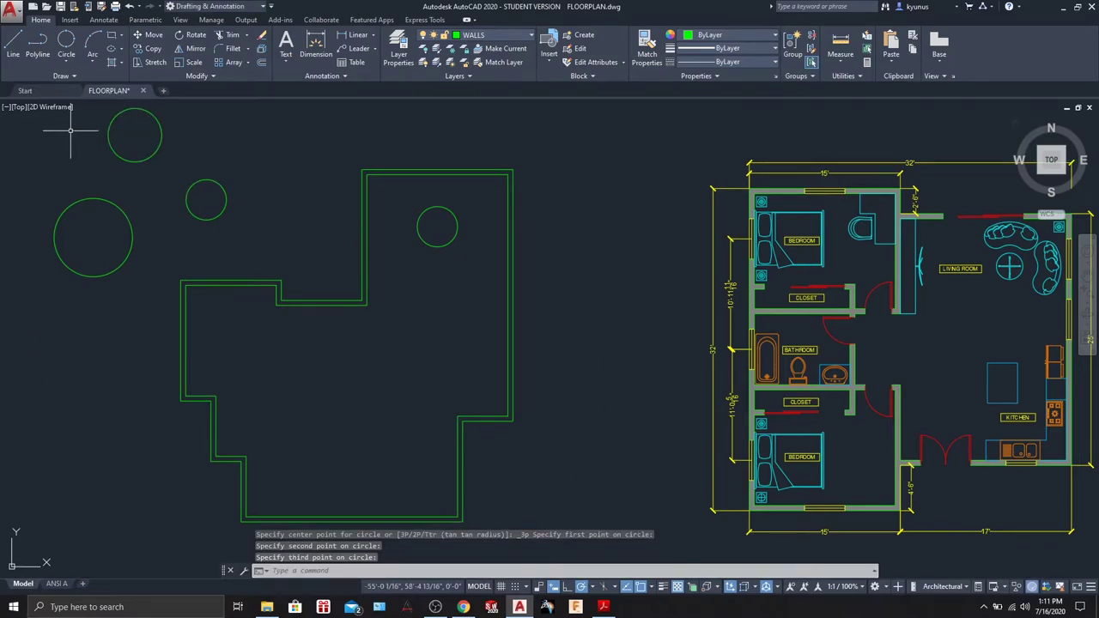
Step: Draw a Tan, Tan, Radius circle tangent to the top and left circles
{"action": "left_click", "coordinate": [67, 62]}
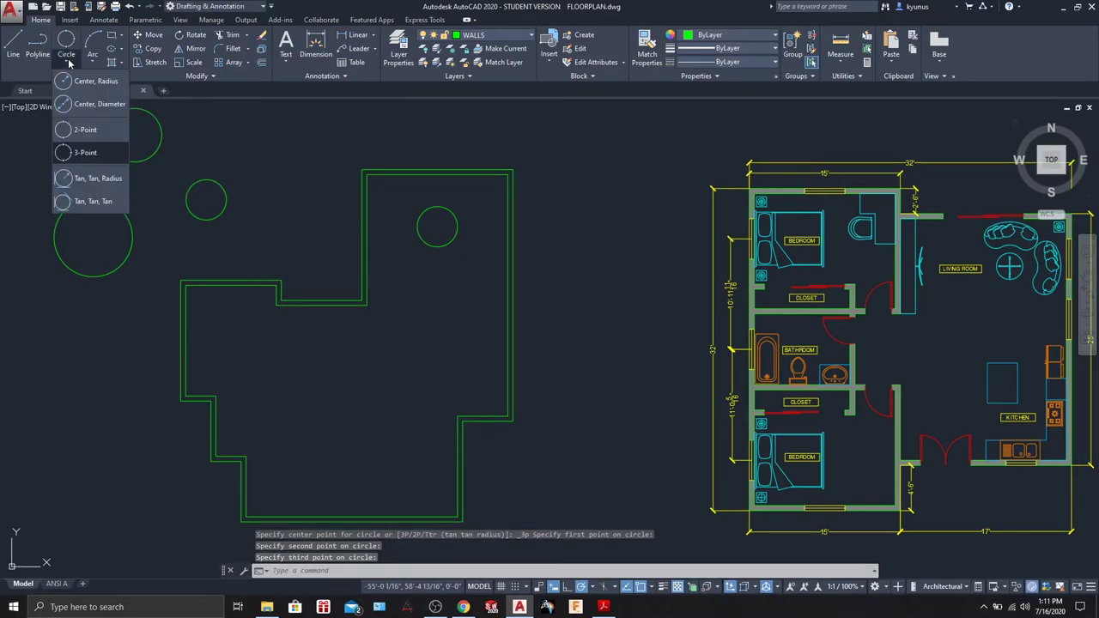
{"action": "left_click", "coordinate": [91, 178]}
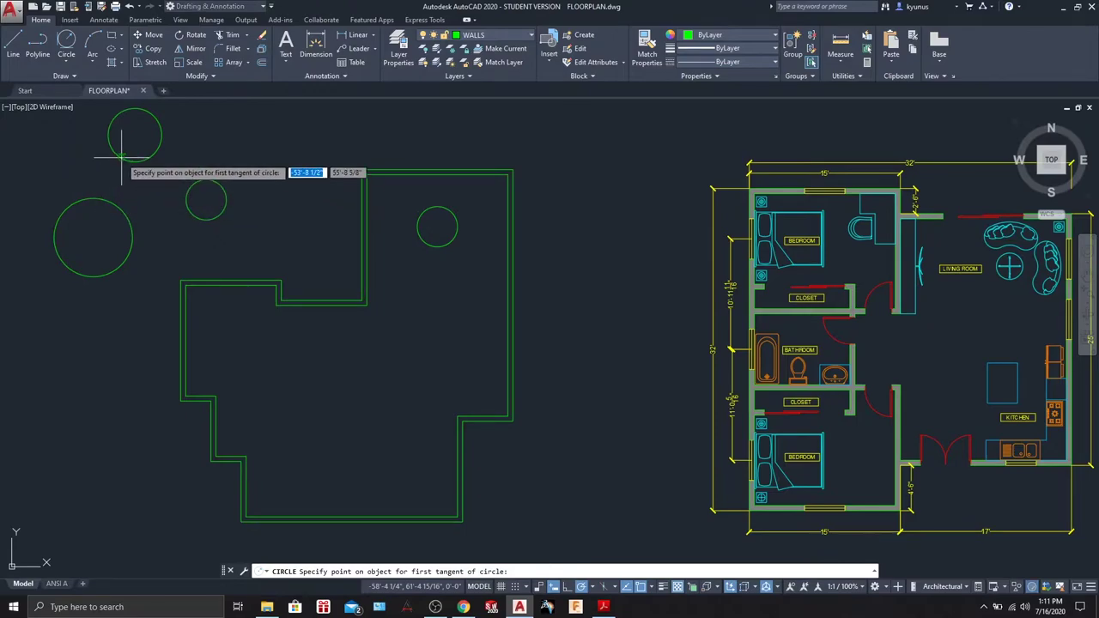
{"action": "left_click", "coordinate": [120, 158]}
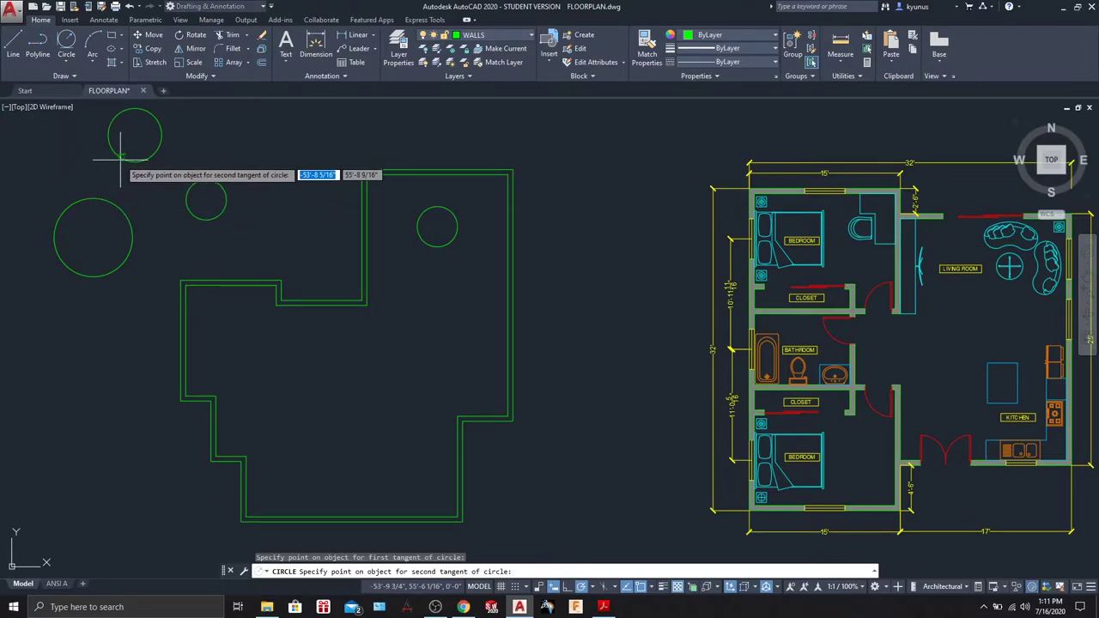
{"action": "left_click", "coordinate": [109, 202]}
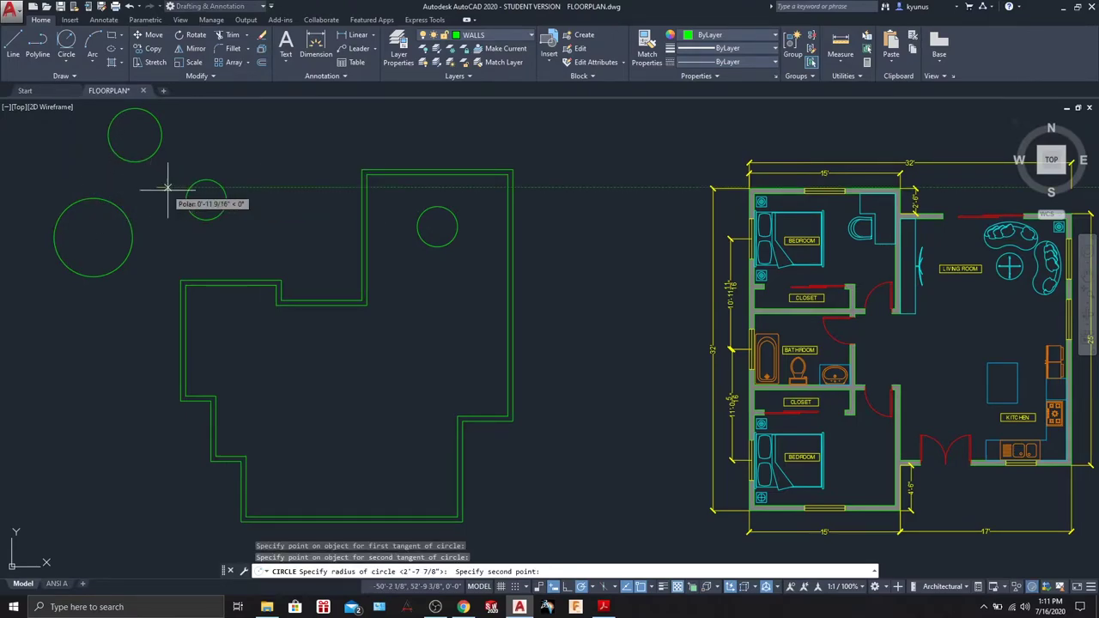
{"action": "left_click", "coordinate": [165, 219]}
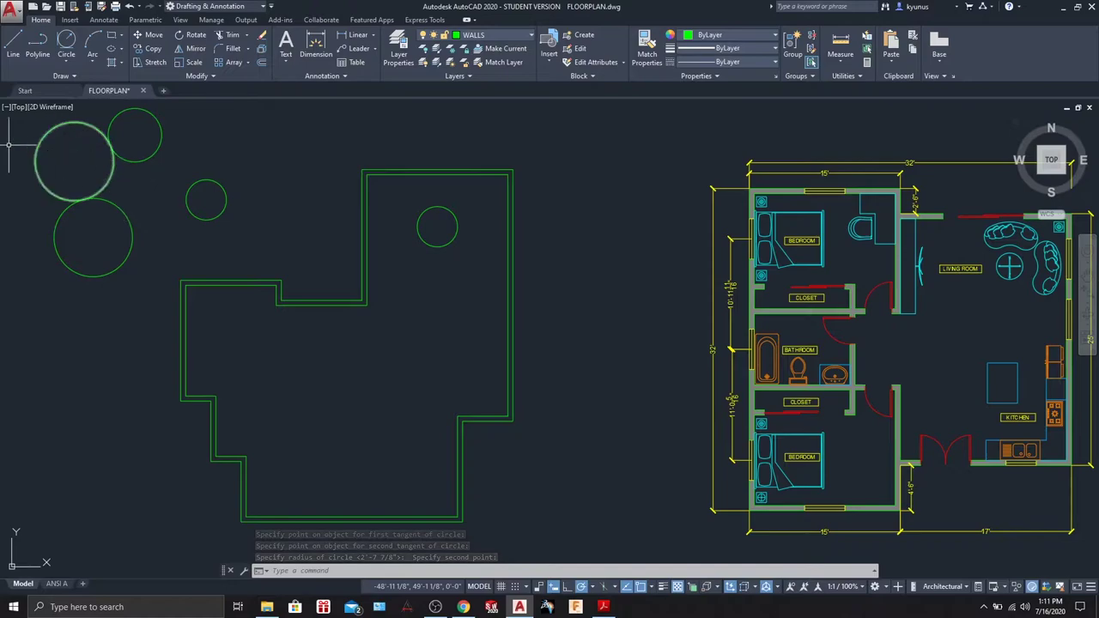
Step: Draw a Tan, Tan, Tan circle touching the top, left and bottom circles
{"action": "left_click", "coordinate": [61, 63]}
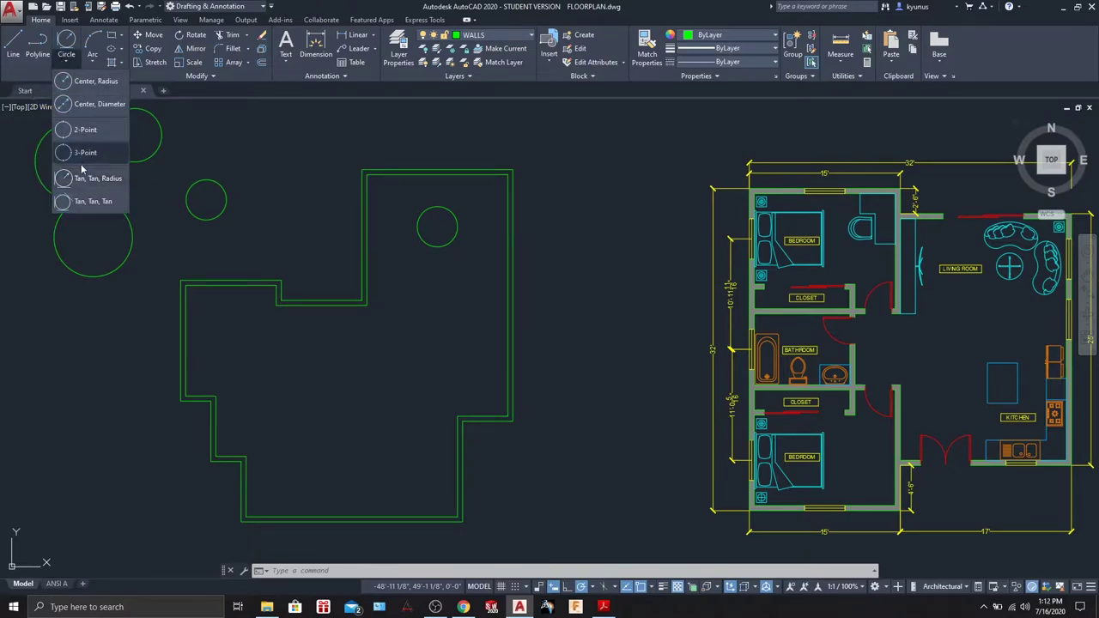
{"action": "left_click", "coordinate": [90, 203]}
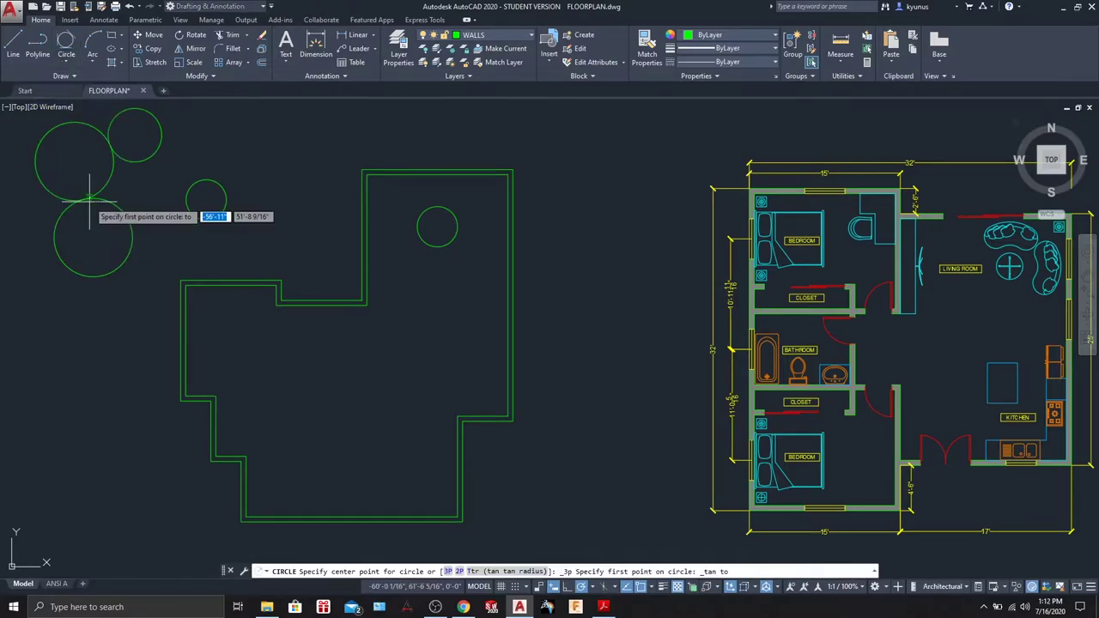
{"action": "left_click", "coordinate": [133, 161]}
{"action": "left_click", "coordinate": [113, 170]}
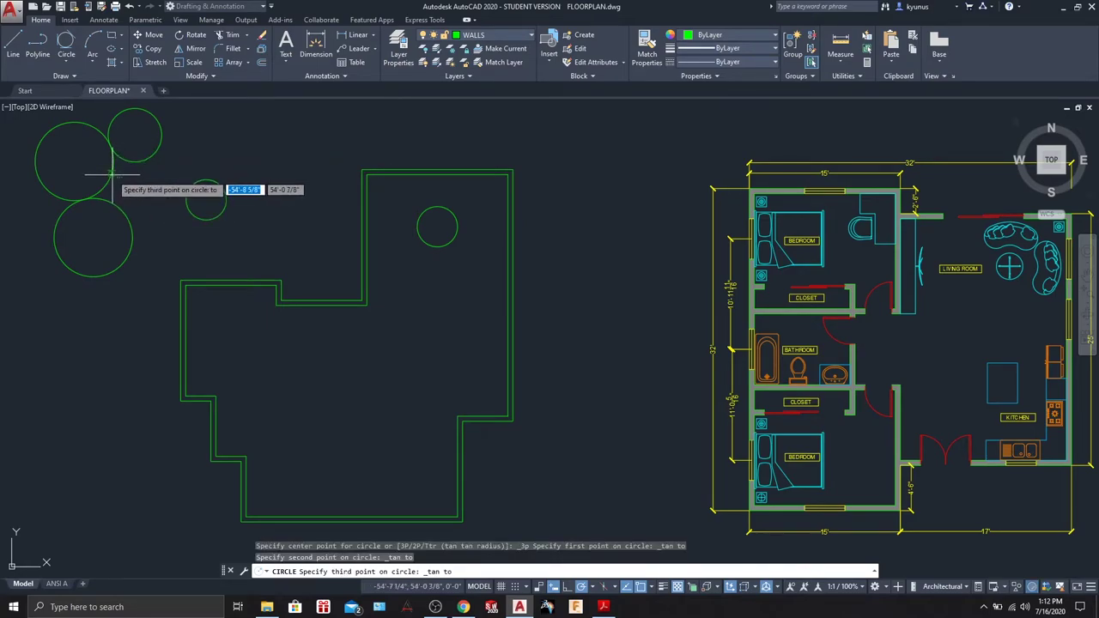
{"action": "left_click", "coordinate": [127, 219]}
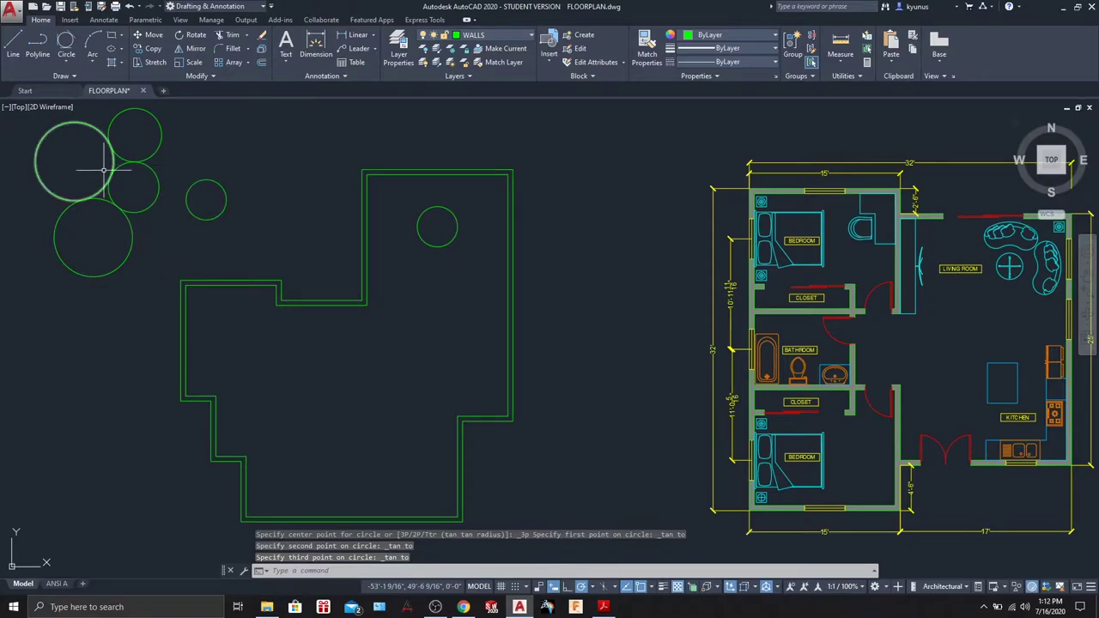
Step: Browse the Circle methods list and close it without drawing
{"action": "left_click", "coordinate": [65, 62]}
{"action": "left_click", "coordinate": [65, 63]}
{"action": "left_click", "coordinate": [66, 63]}
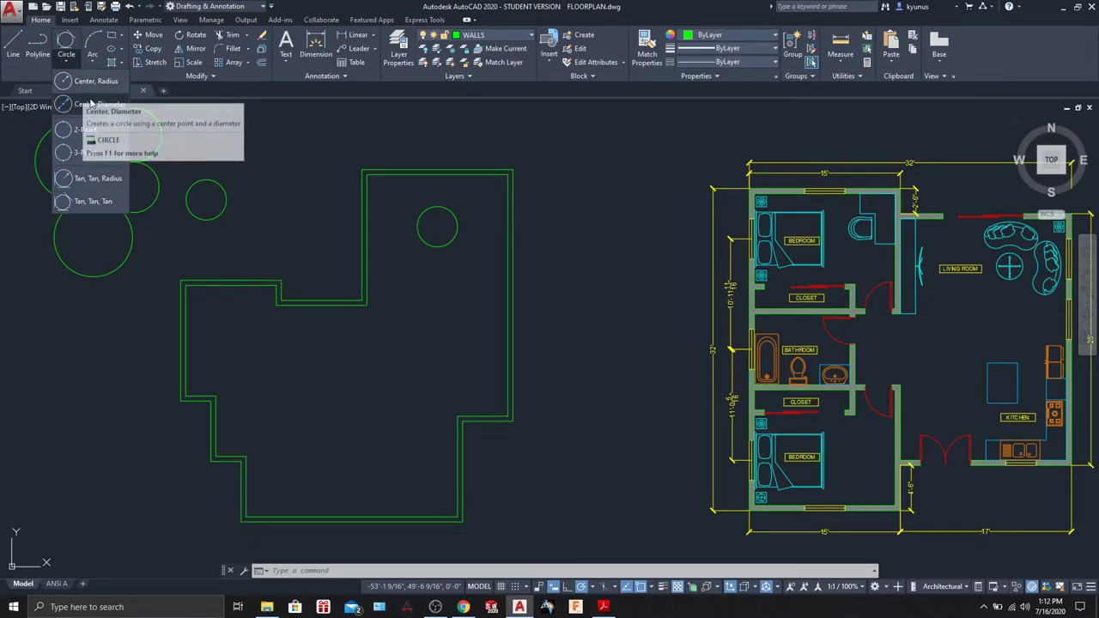
{"action": "left_click", "coordinate": [65, 62]}
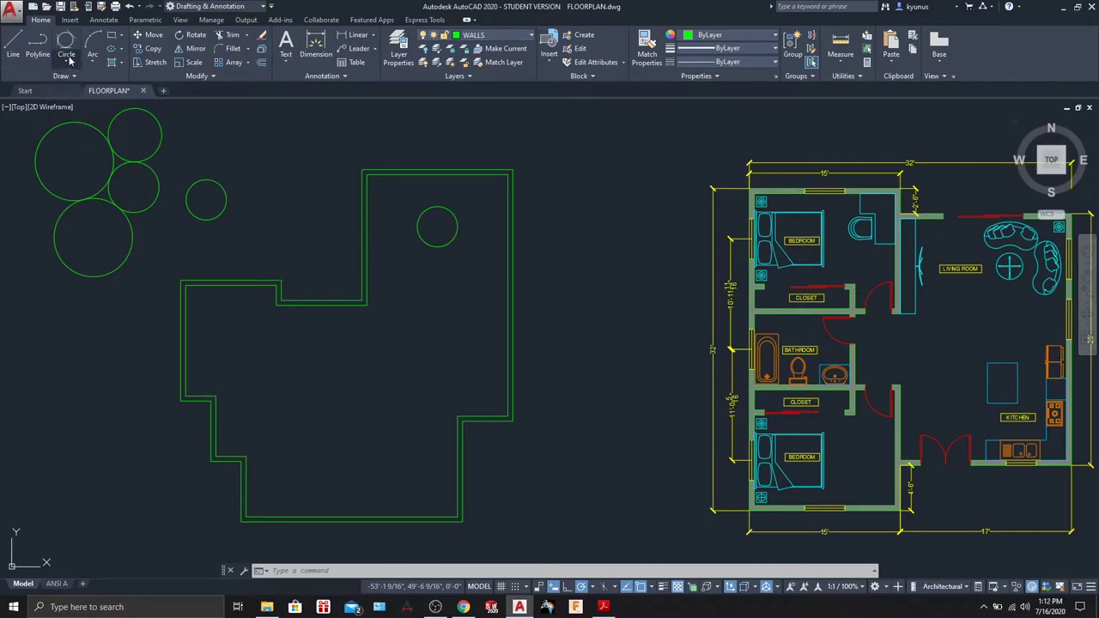
{"action": "left_click", "coordinate": [65, 62]}
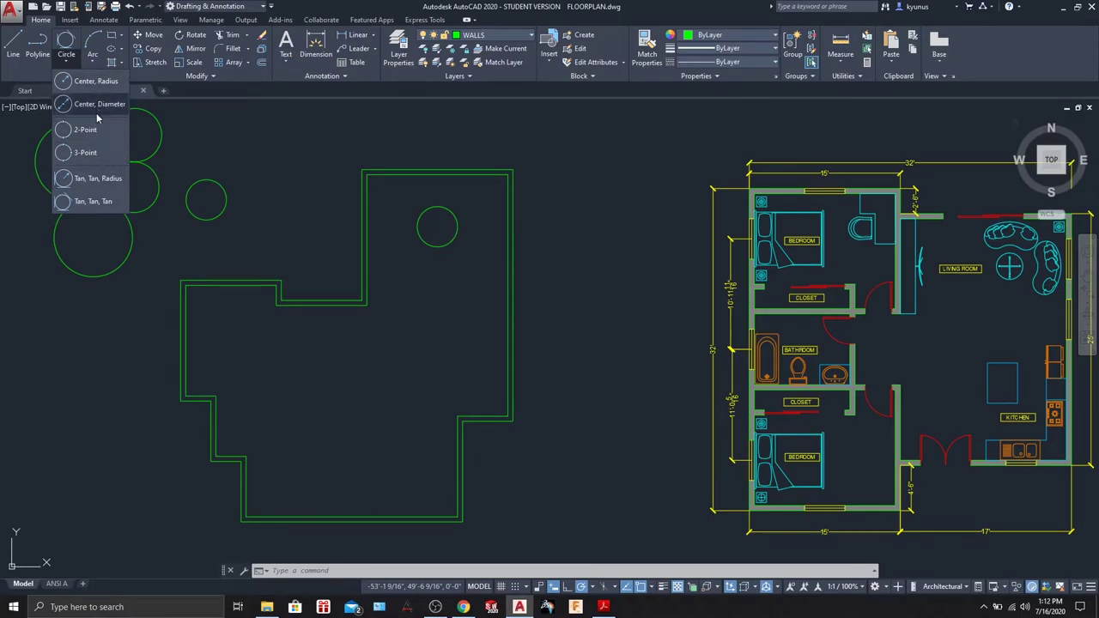
{"action": "left_click", "coordinate": [65, 63]}
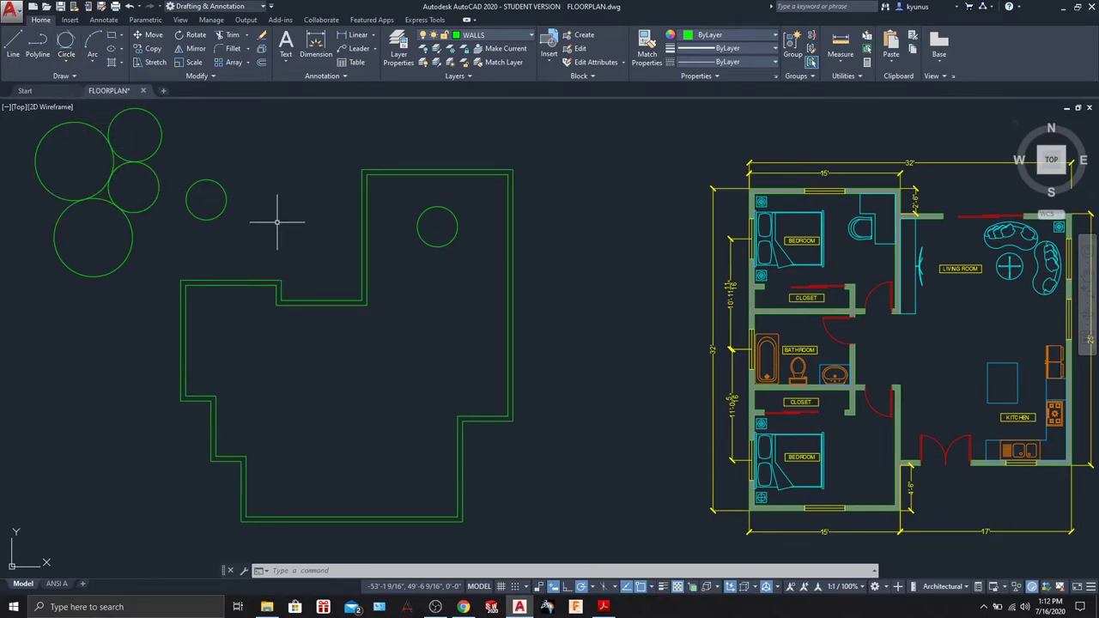
Step: Erase the five practice circles outside the wall outline, keeping the inner circle
{"action": "mouse_move", "coordinate": [276, 222]}
{"action": "middle_mouse_down"}
{"action": "mouse_move", "coordinate": [275, 211]}
{"action": "mouse_move", "coordinate": [376, 233]}
{"action": "middle_mouse_up"}
{"action": "mouse_move", "coordinate": [374, 234]}
{"action": "left_mouse_down"}
{"action": "mouse_move", "coordinate": [317, 228]}
{"action": "mouse_move", "coordinate": [90, 130]}
{"action": "left_mouse_up"}
{"action": "key", "text": "Delete"}
{"action": "left_click", "coordinate": [289, 109]}
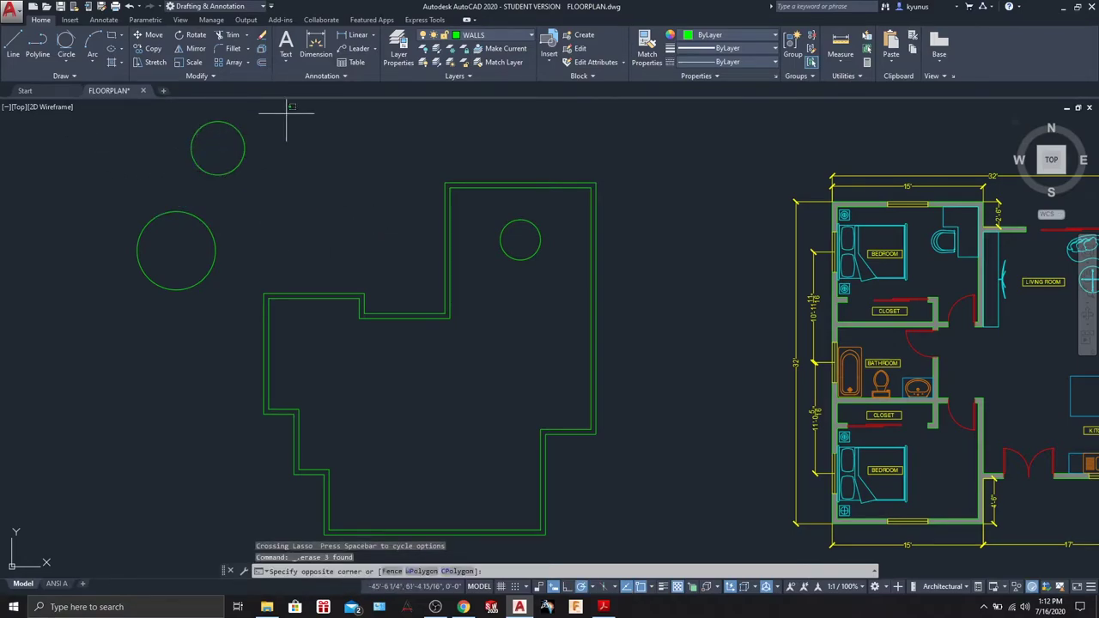
{"action": "left_click", "coordinate": [114, 354]}
{"action": "key", "text": "Delete"}
{"action": "mouse_move", "coordinate": [547, 250]}
{"action": "left_mouse_down"}
{"action": "mouse_move", "coordinate": [526, 233]}
{"action": "mouse_move", "coordinate": [538, 289]}
{"action": "left_mouse_up"}
{"action": "key", "text": "Escape"}
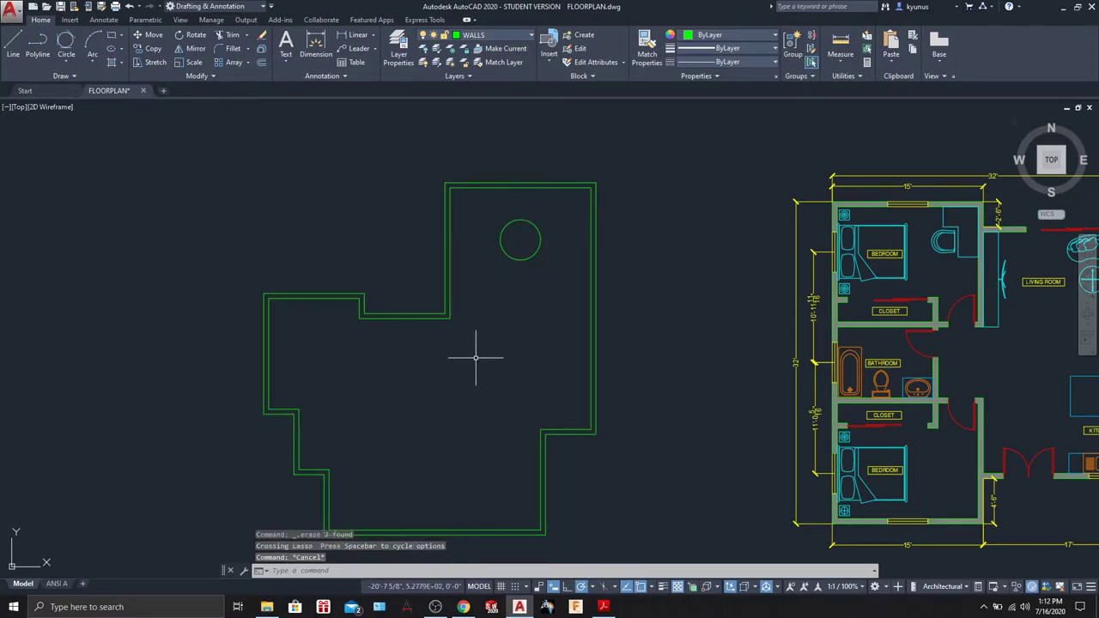
{"action": "middle_click_drag", "start_coordinate": [475, 356], "coordinate": [480, 327]}
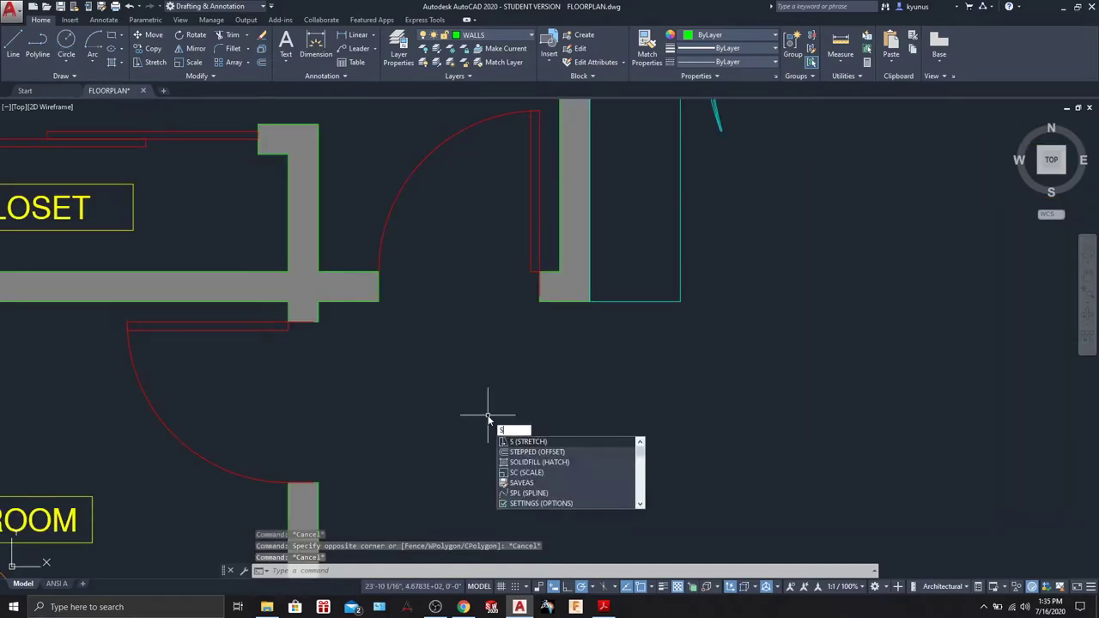
{"action": "key", "text": "Escape"}
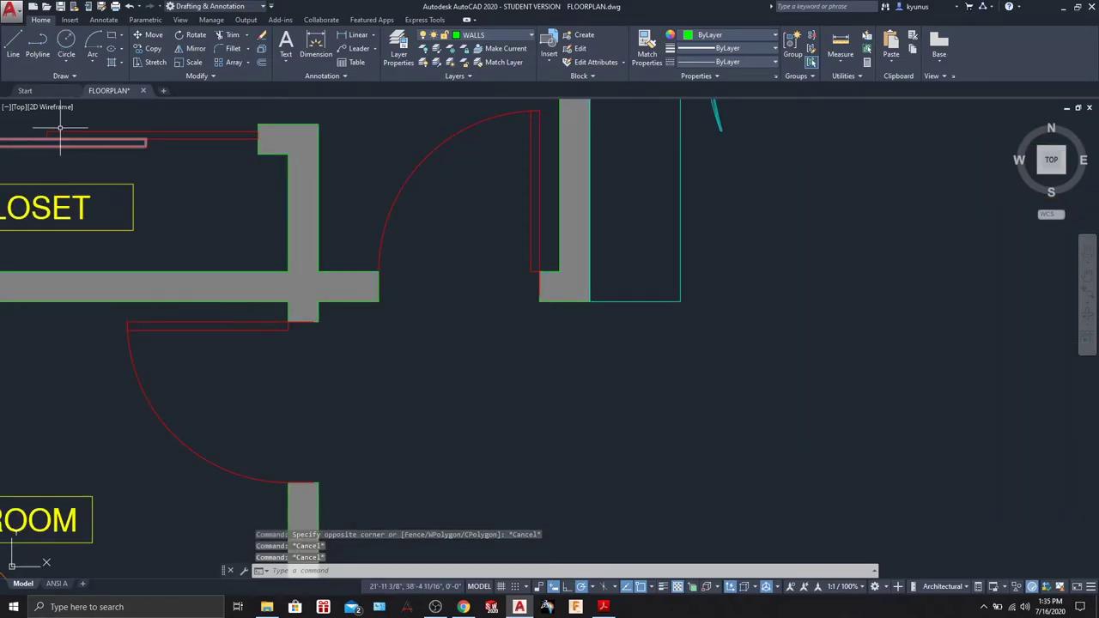
{"action": "left_click", "coordinate": [96, 58]}
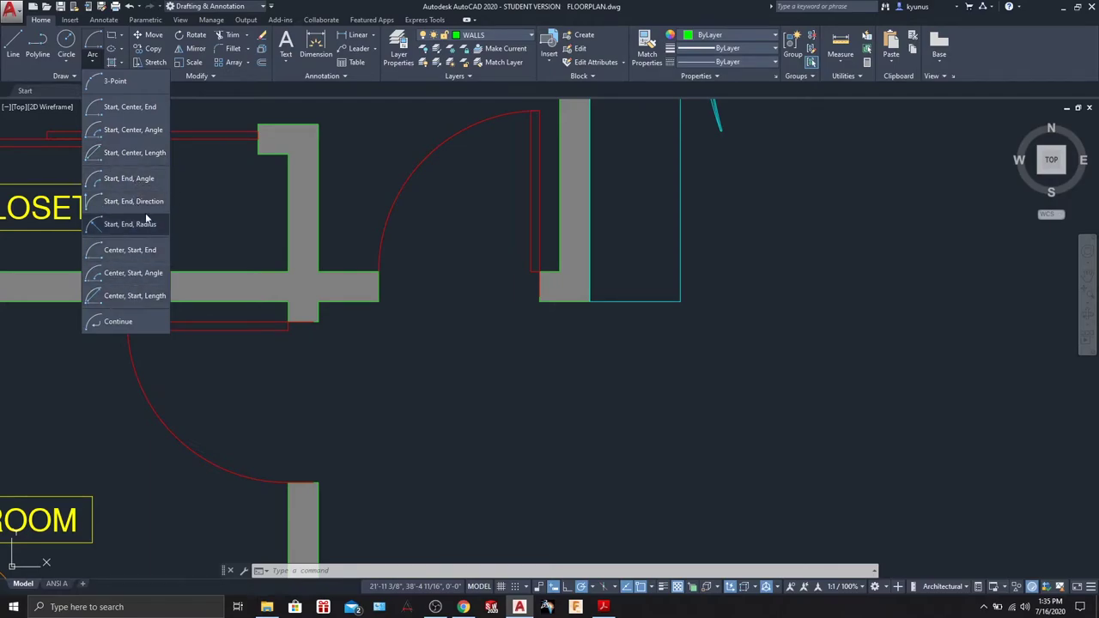
{"action": "left_click", "coordinate": [98, 58]}
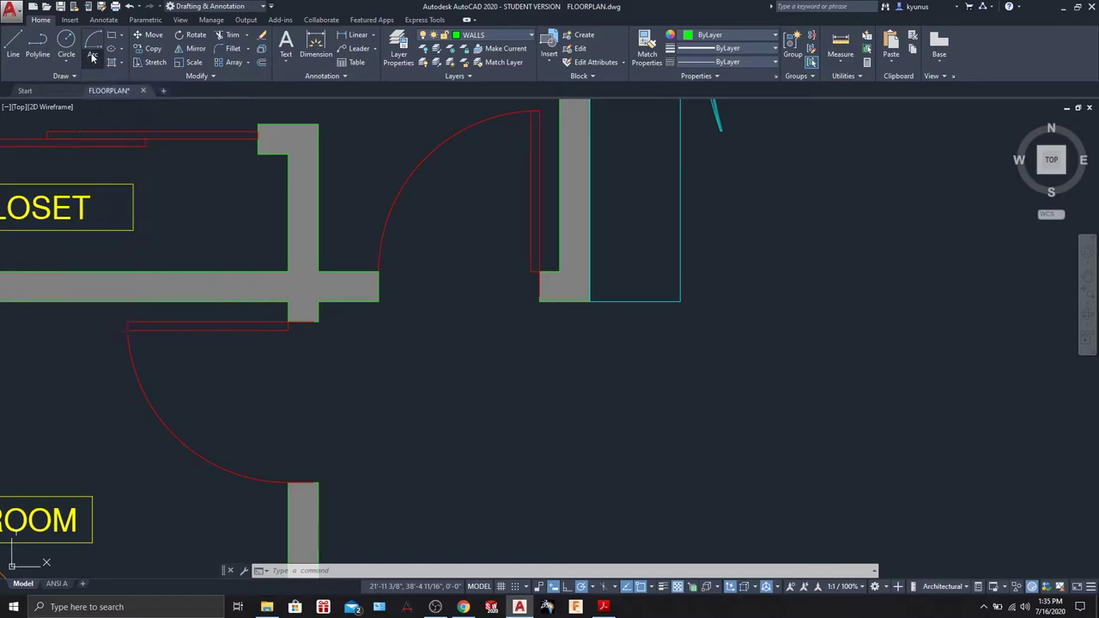
{"action": "left_click", "coordinate": [93, 57]}
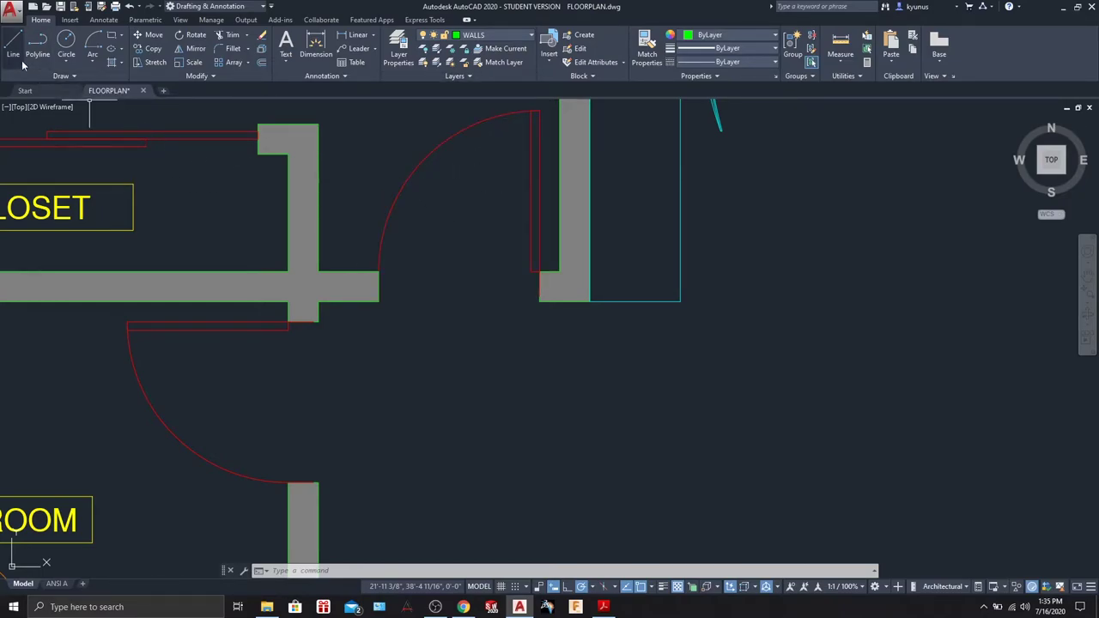
{"action": "left_click", "coordinate": [94, 62]}
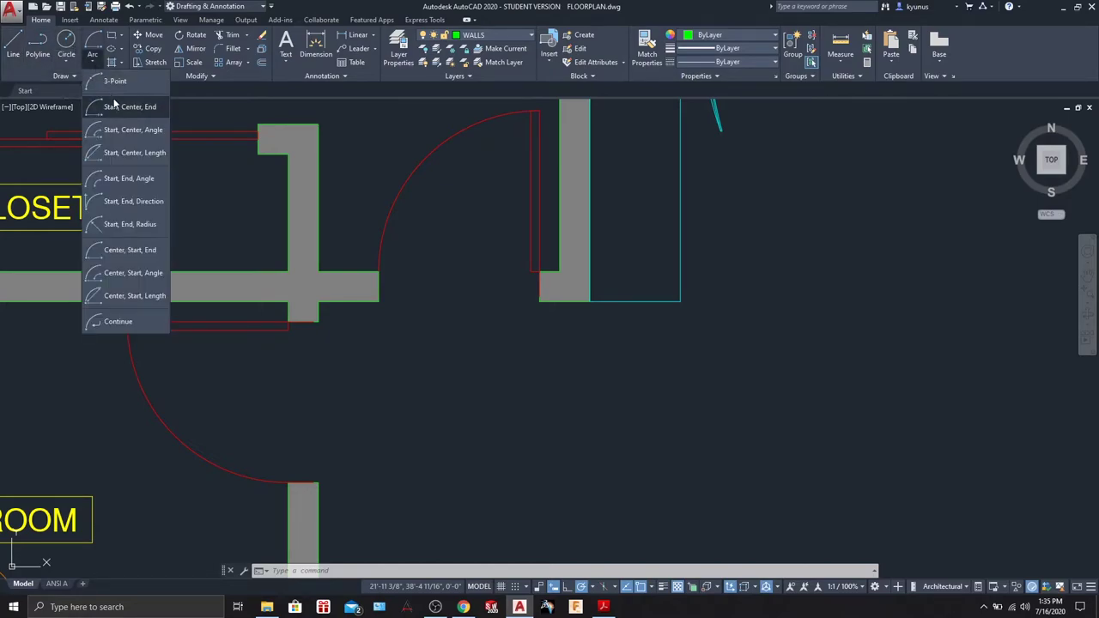
{"action": "left_click", "coordinate": [94, 59]}
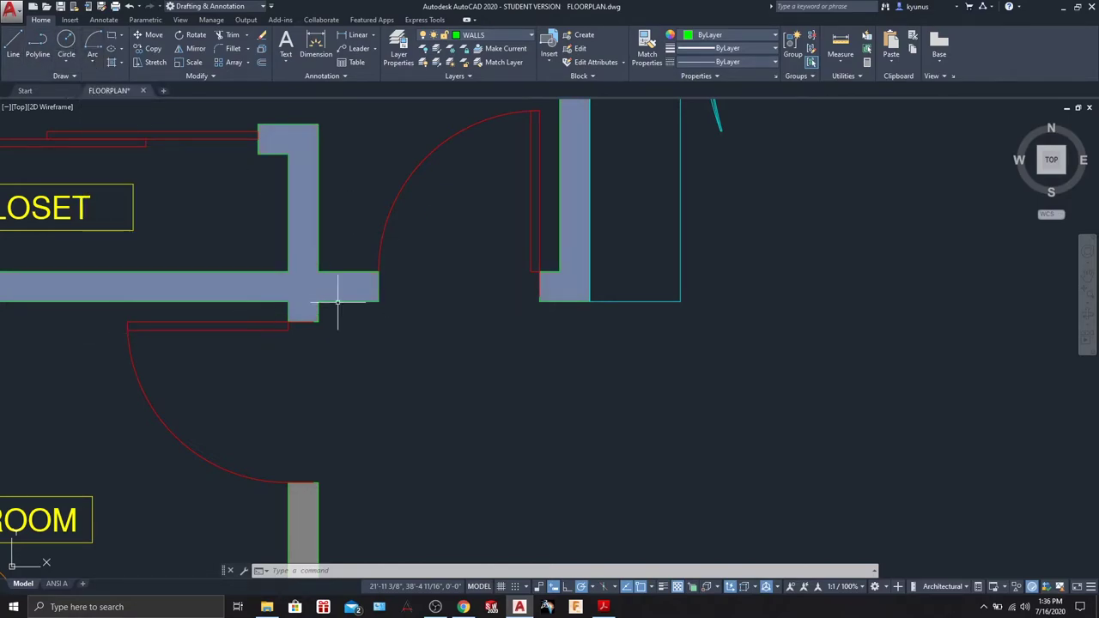
{"action": "middle_click_drag", "start_coordinate": [713, 403], "coordinate": [646, 404]}
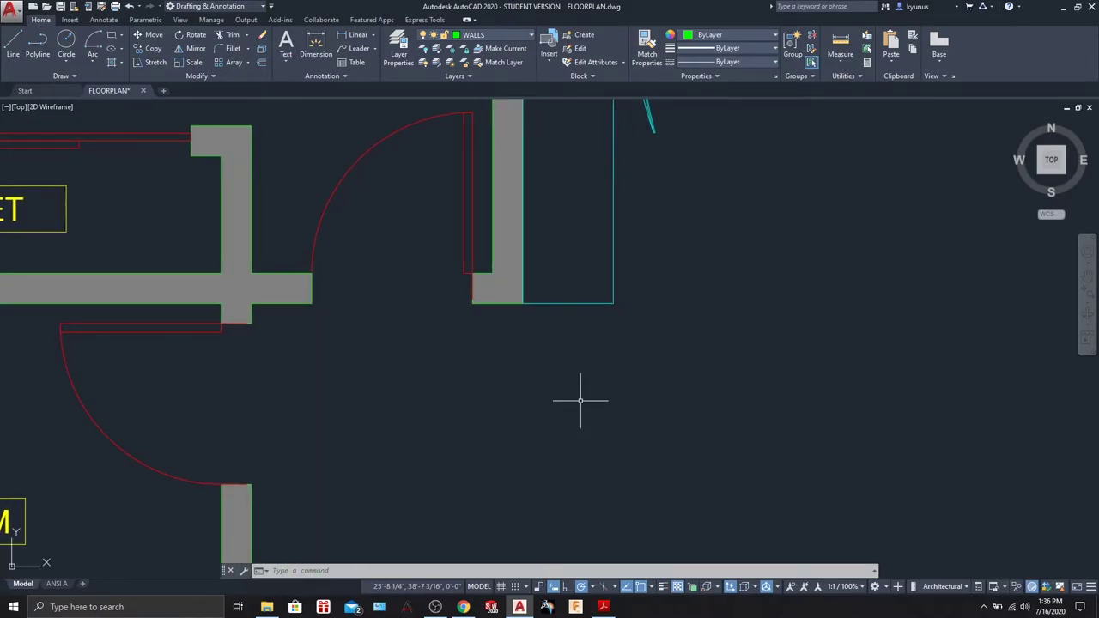
Step: Start the door leaf with a 2'8 bottom edge and a 2 vertical edge
{"action": "left_click", "coordinate": [10, 47]}
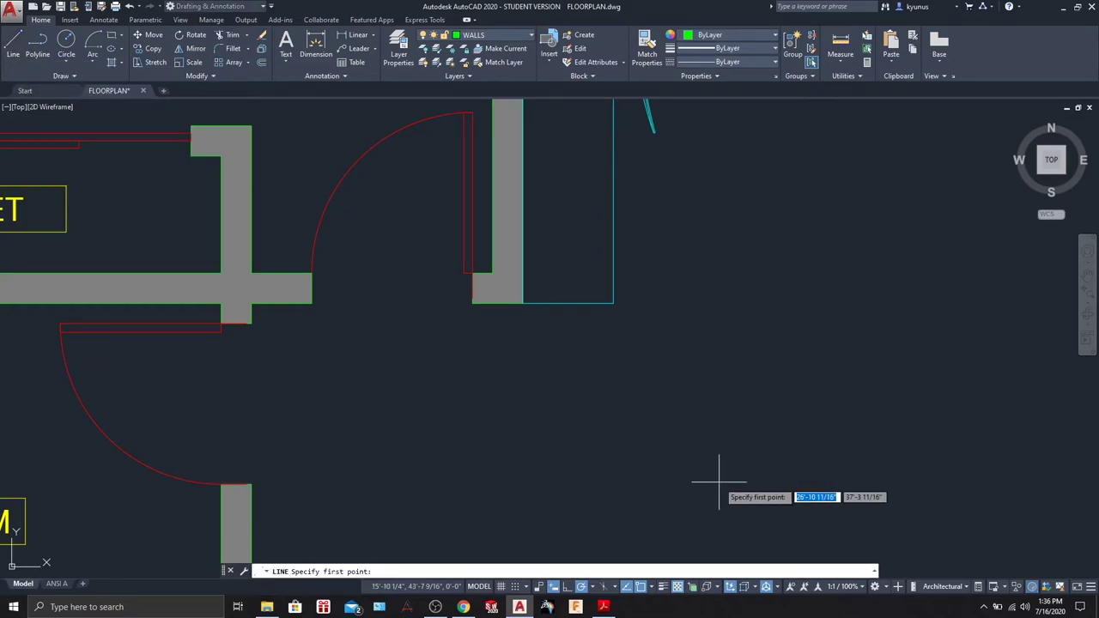
{"action": "left_click", "coordinate": [677, 479]}
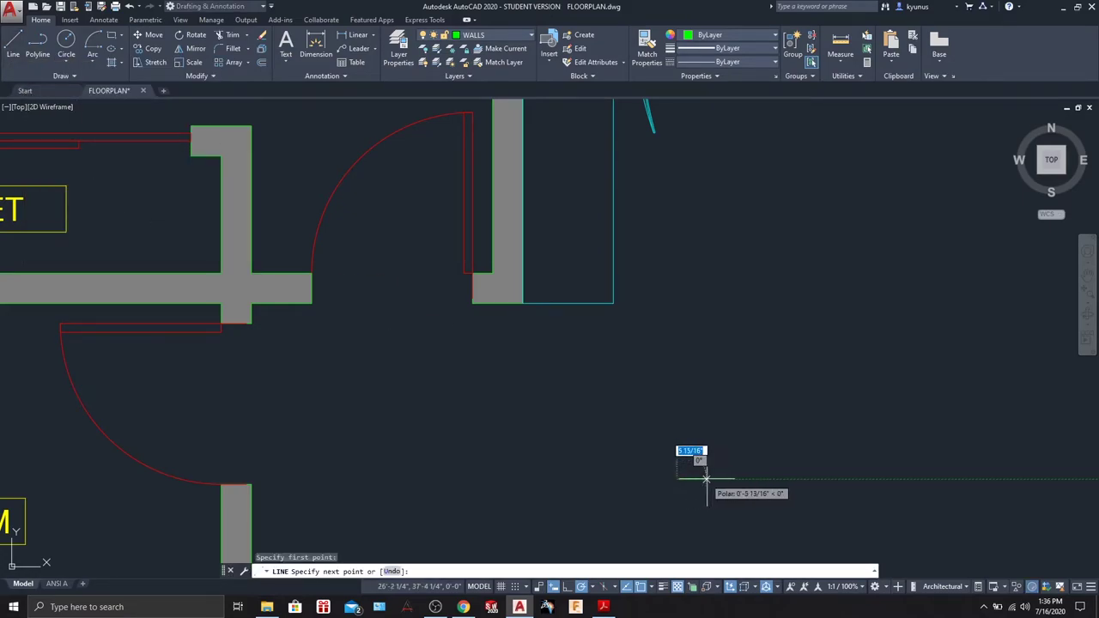
{"action": "type", "text": "2"}
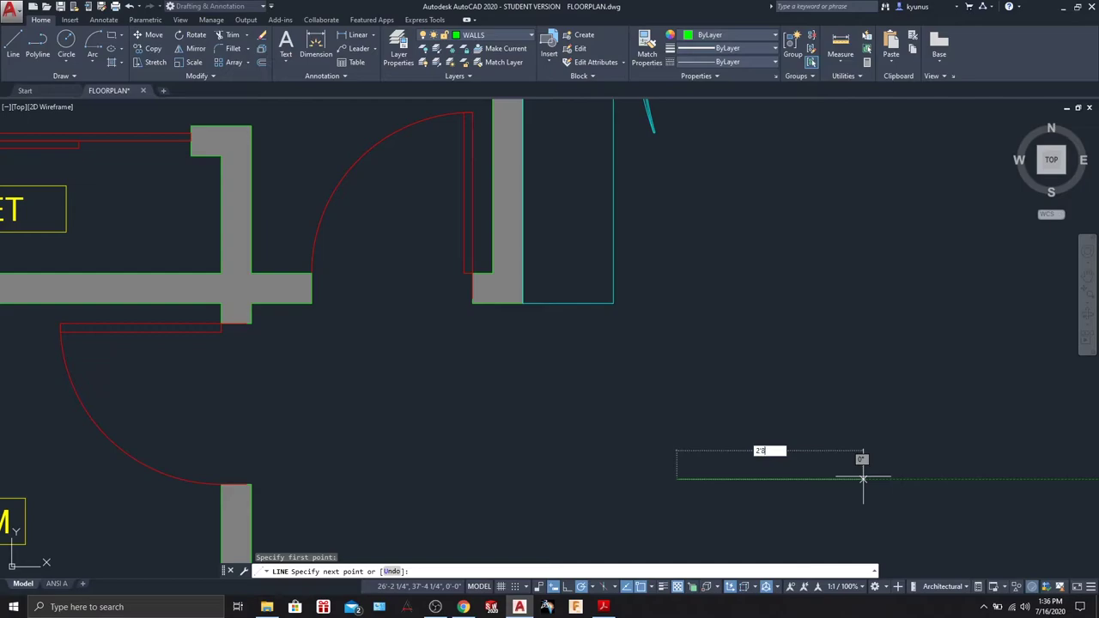
{"action": "type", "text": "'8"}
{"action": "key", "text": "Return"}
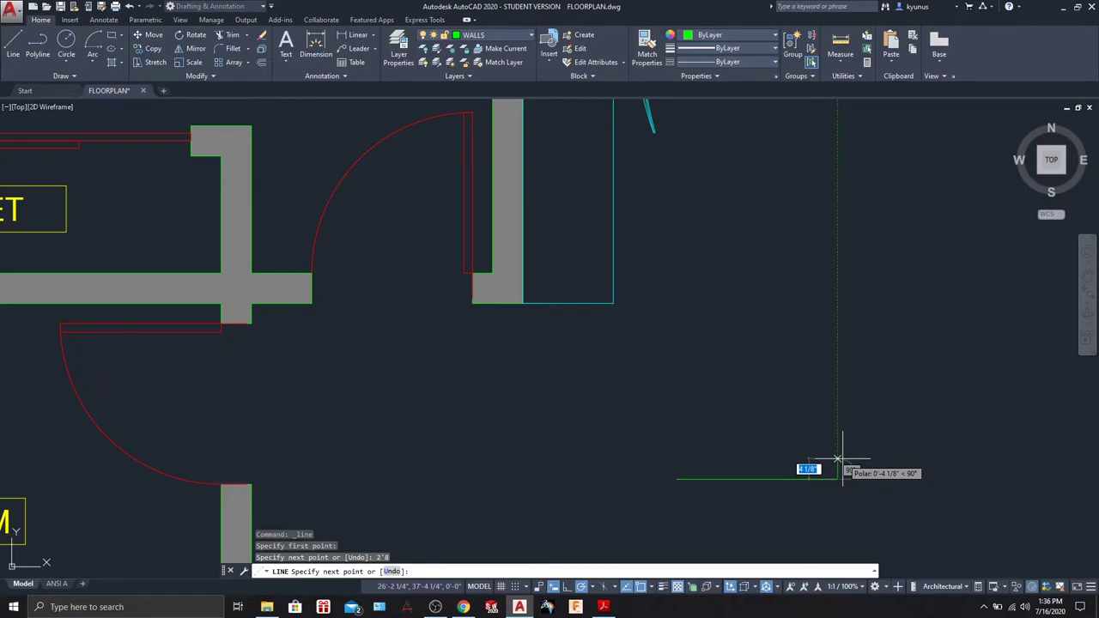
{"action": "type", "text": "2"}
{"action": "key", "text": "Return"}
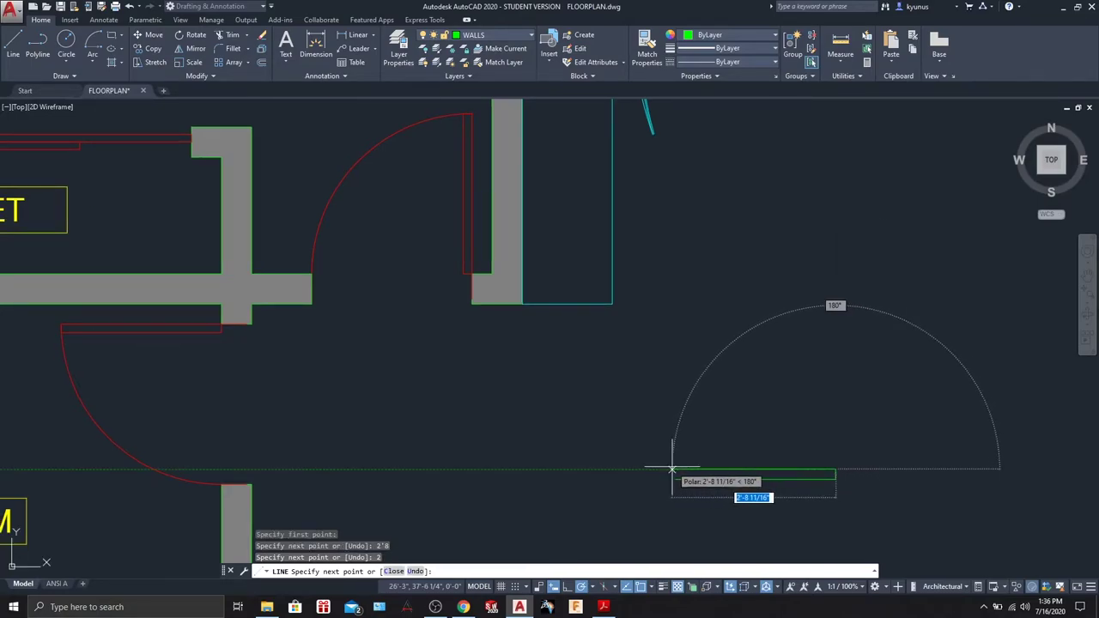
Step: Close the door-leaf rectangle with its top and left edges
{"action": "scroll", "coordinate": [679, 471], "scroll_direction": "up", "scroll_amount": 3}
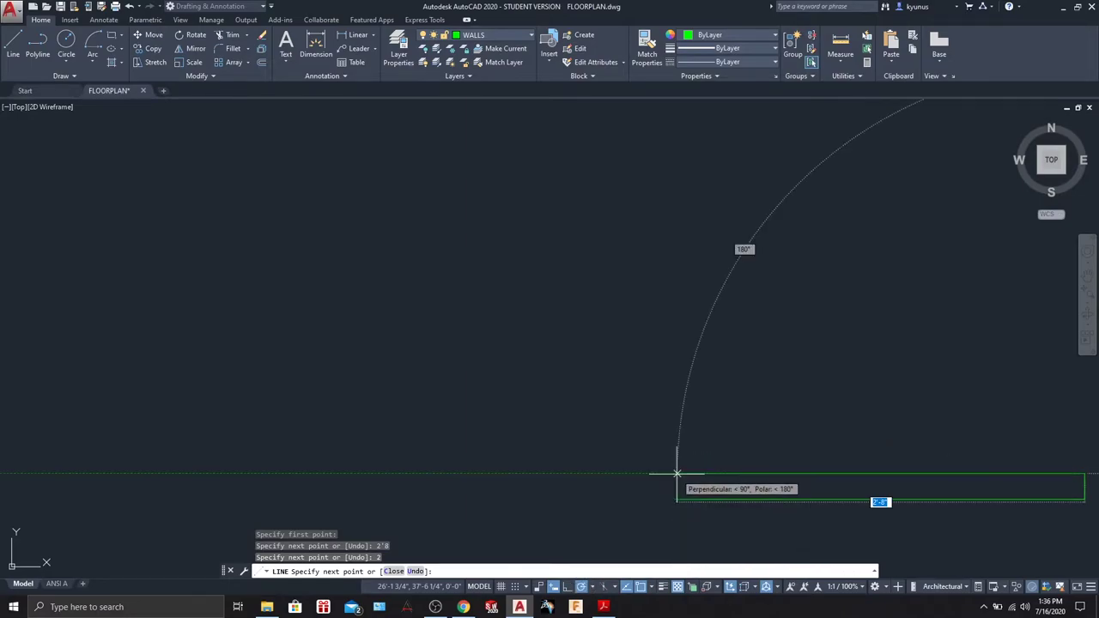
{"action": "left_click", "coordinate": [677, 474]}
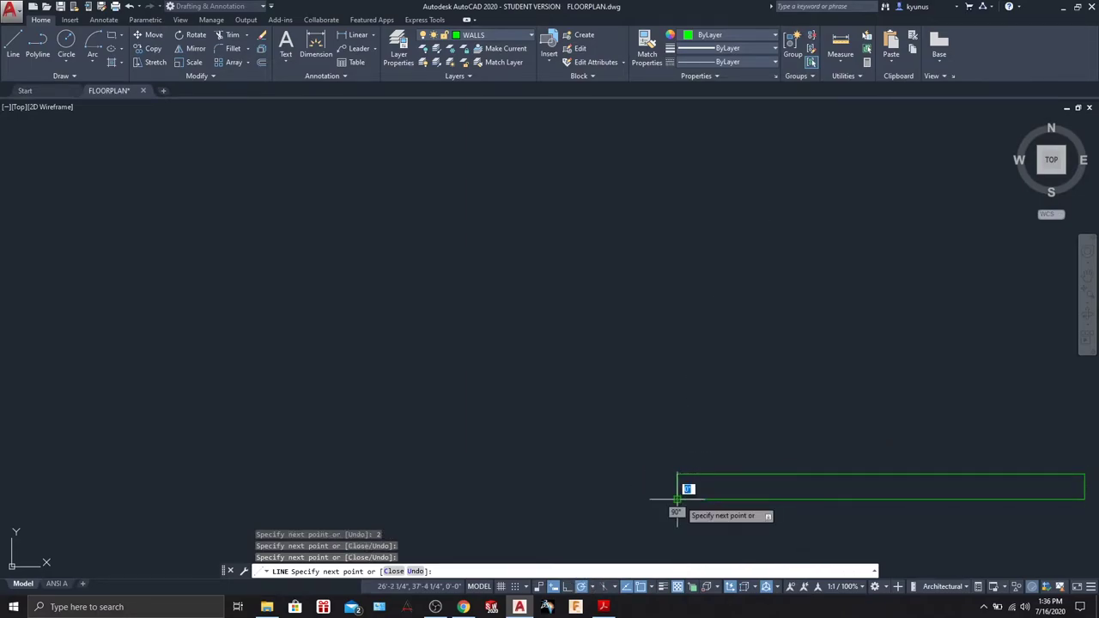
{"action": "left_click", "coordinate": [677, 500]}
{"action": "key", "text": "Return"}
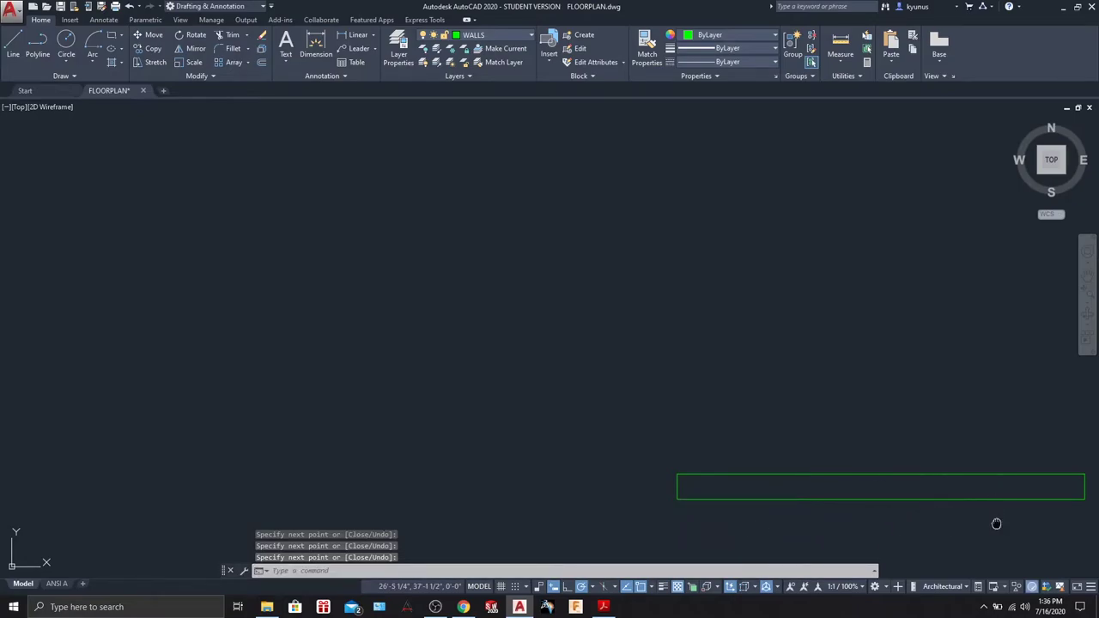
{"action": "middle_click_drag", "start_coordinate": [996, 523], "coordinate": [867, 474]}
{"action": "scroll", "coordinate": [868, 474], "scroll_direction": "down", "scroll_amount": 2}
{"action": "scroll", "coordinate": [866, 472], "scroll_direction": "up", "scroll_amount": 8}
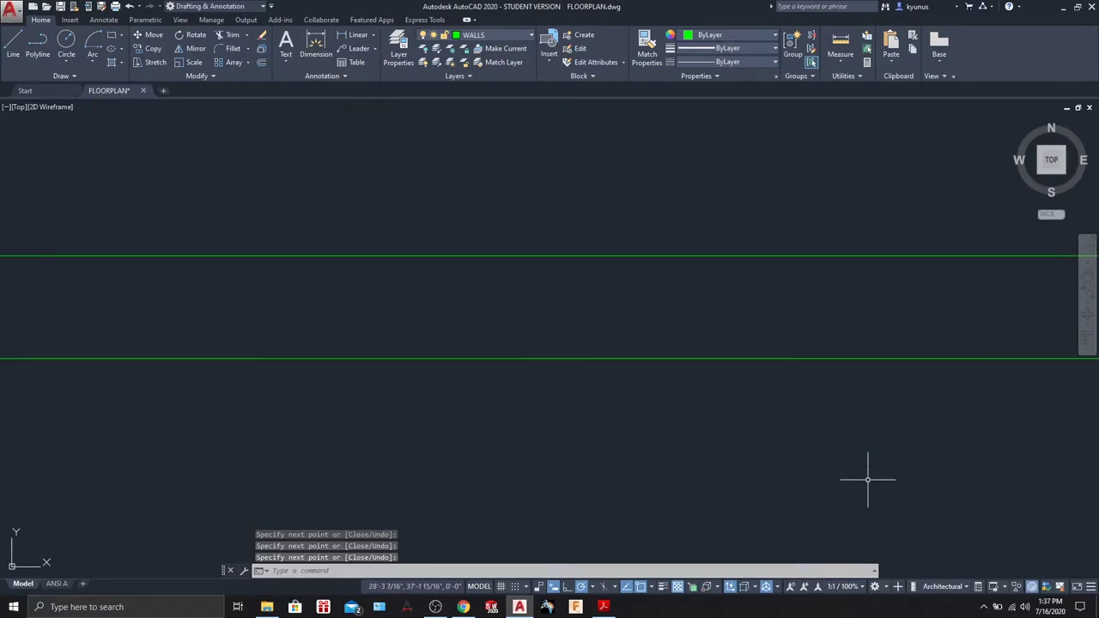
{"action": "scroll", "coordinate": [867, 477], "scroll_direction": "down", "scroll_amount": 9}
{"action": "scroll", "coordinate": [864, 484], "scroll_direction": "down", "scroll_amount": 2}
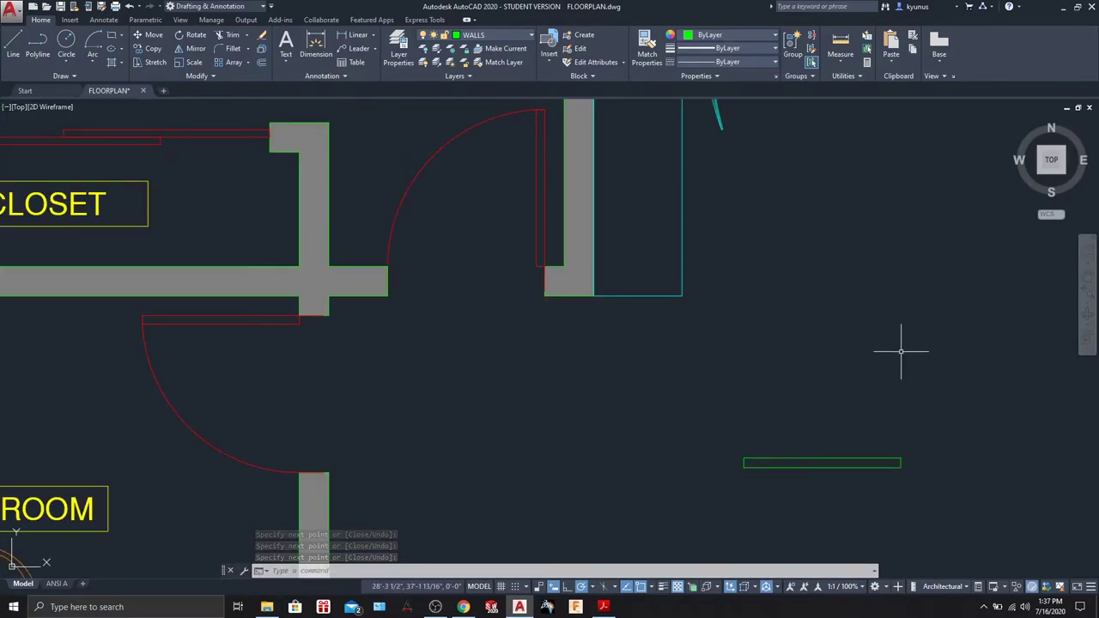
Step: Draw a Start, Center, End quarter arc from the leaf's outer end, centred on its left corner
{"action": "middle_click_drag", "start_coordinate": [902, 355], "coordinate": [802, 389]}
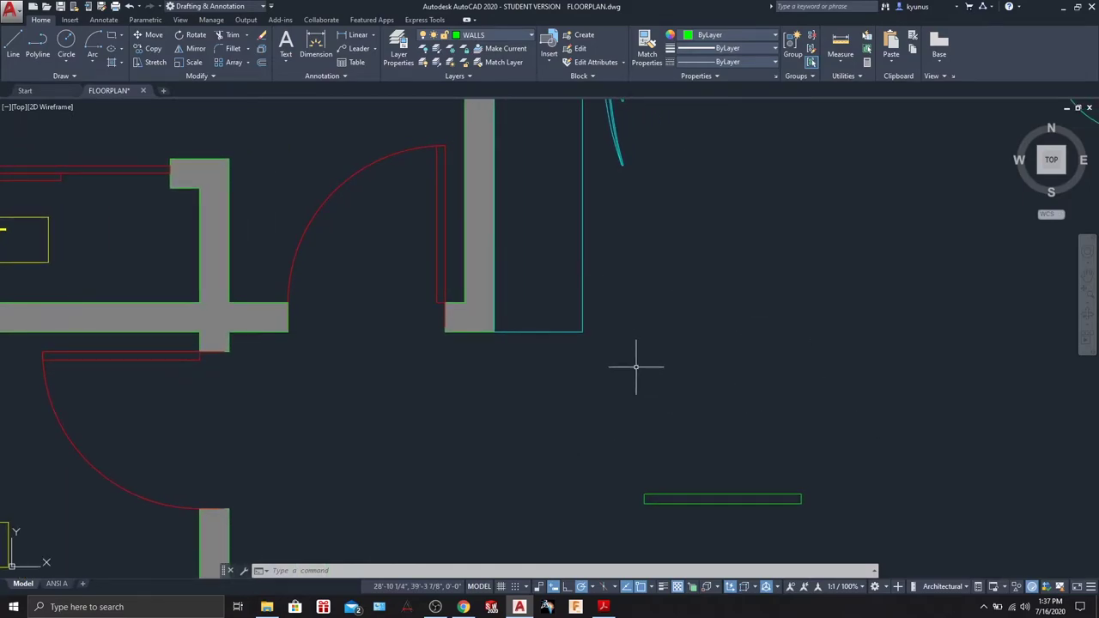
{"action": "left_click", "coordinate": [97, 57]}
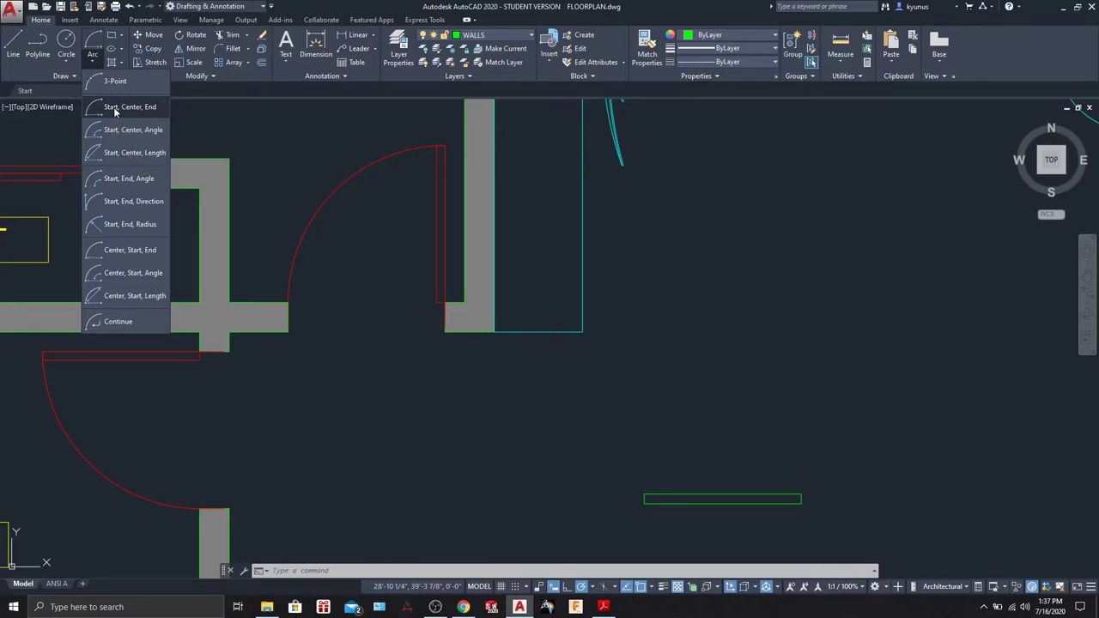
{"action": "left_click", "coordinate": [113, 107]}
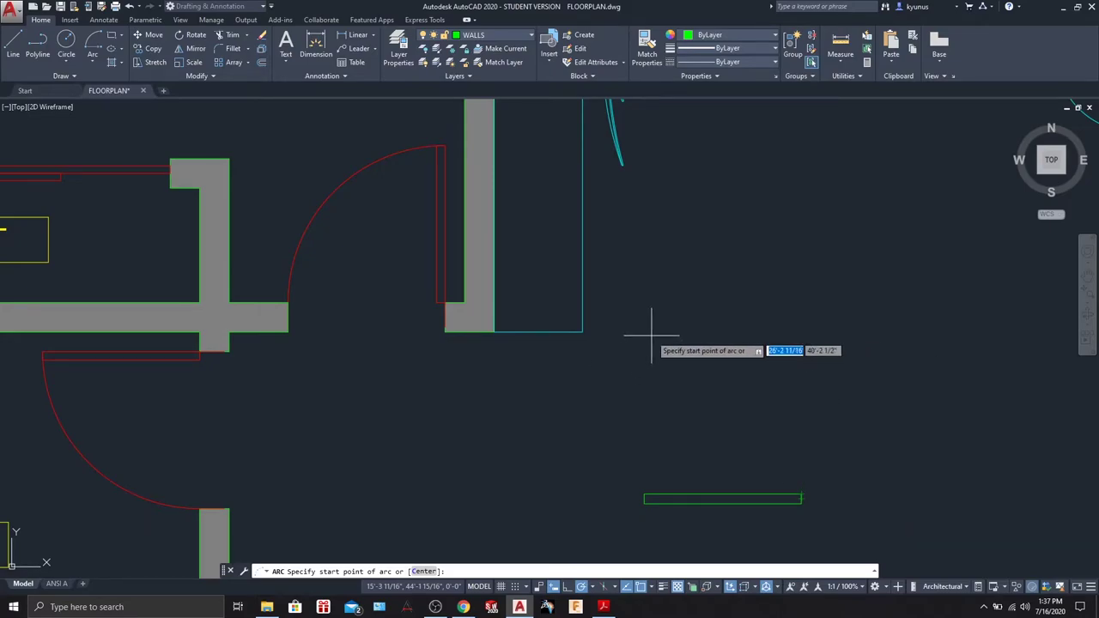
{"action": "left_click", "coordinate": [801, 496]}
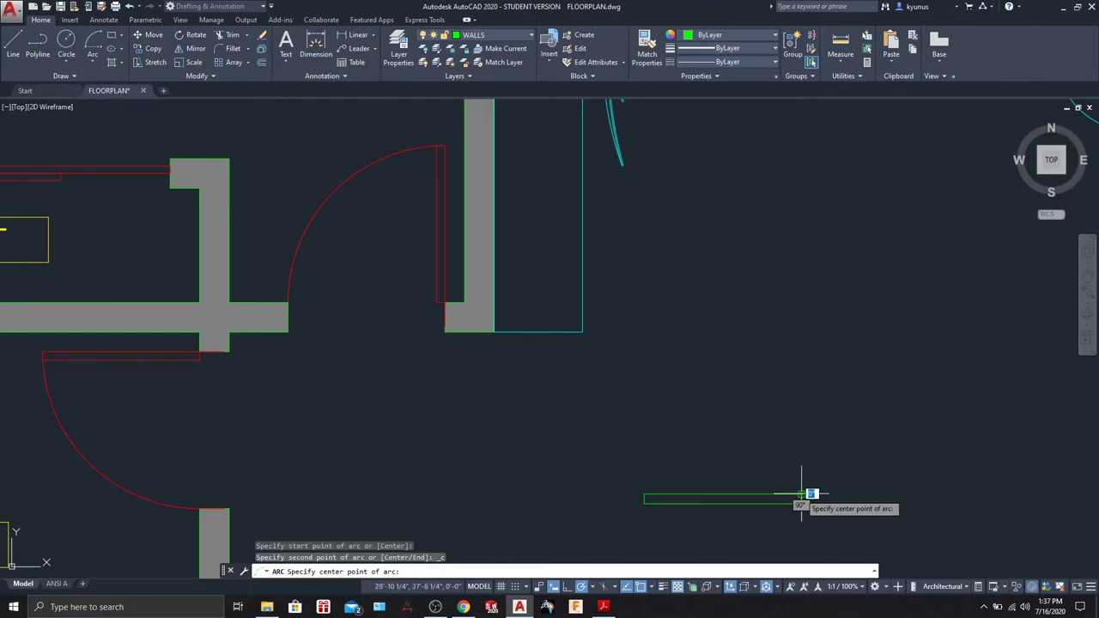
{"action": "key", "text": "Down"}
{"action": "key", "text": "Return"}
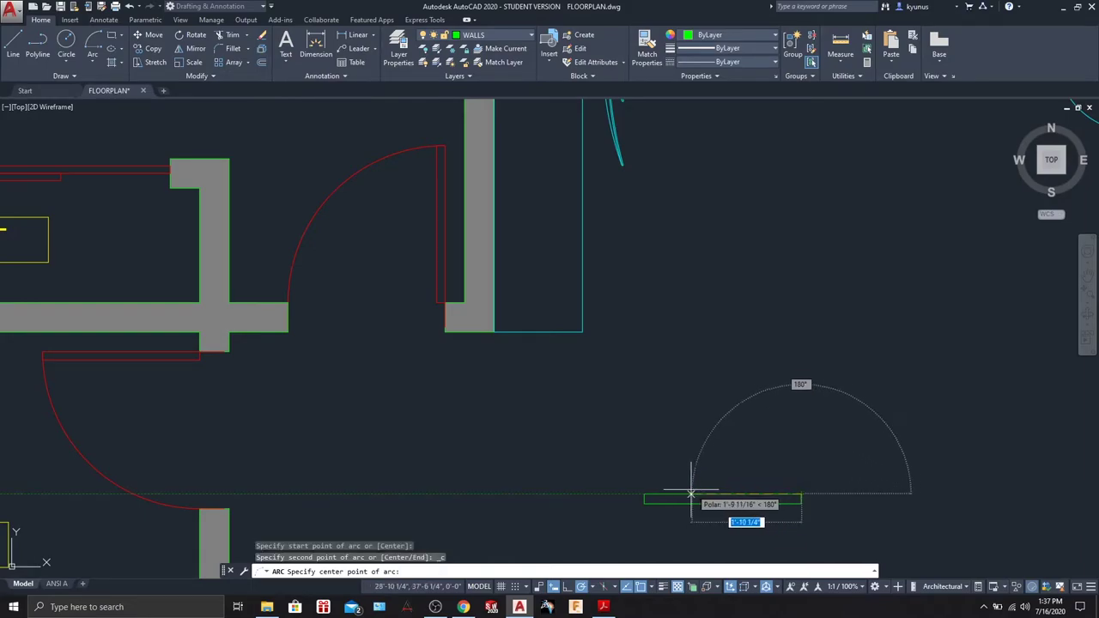
{"action": "left_click", "coordinate": [645, 494]}
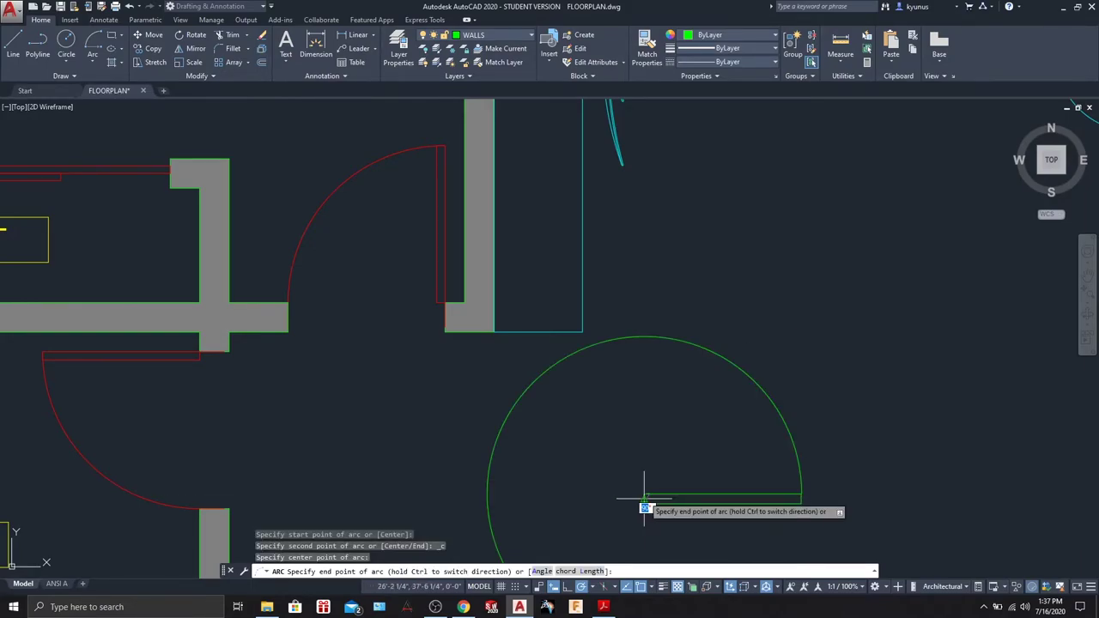
{"action": "left_click", "coordinate": [643, 336]}
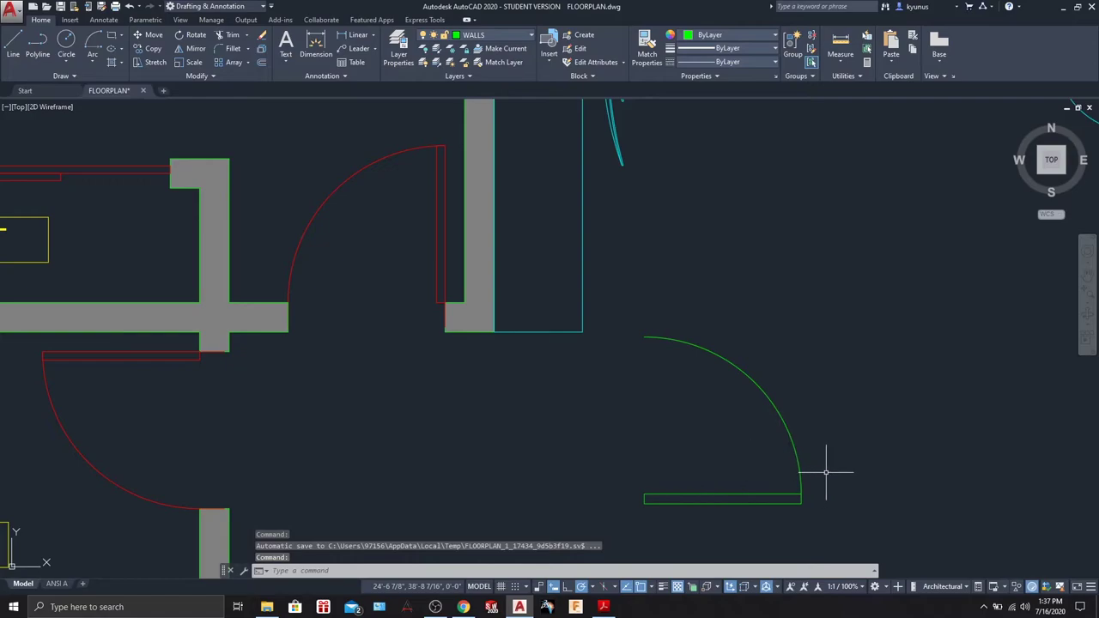
{"action": "scroll", "coordinate": [420, 386], "scroll_direction": "down", "scroll_amount": 2}
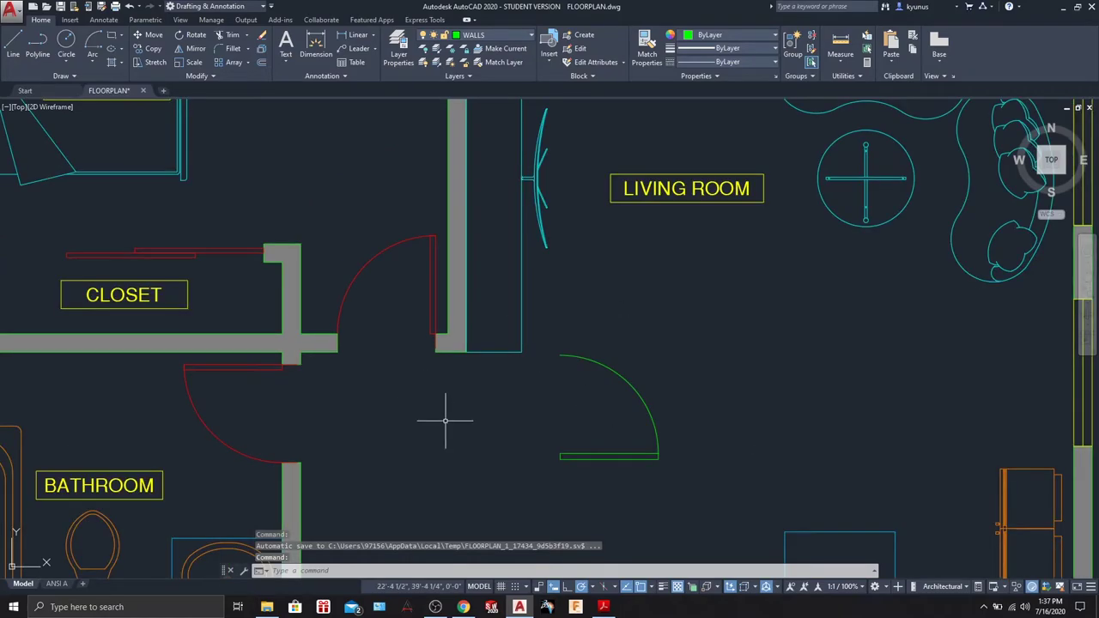
{"action": "scroll", "coordinate": [383, 378], "scroll_direction": "up", "scroll_amount": 3}
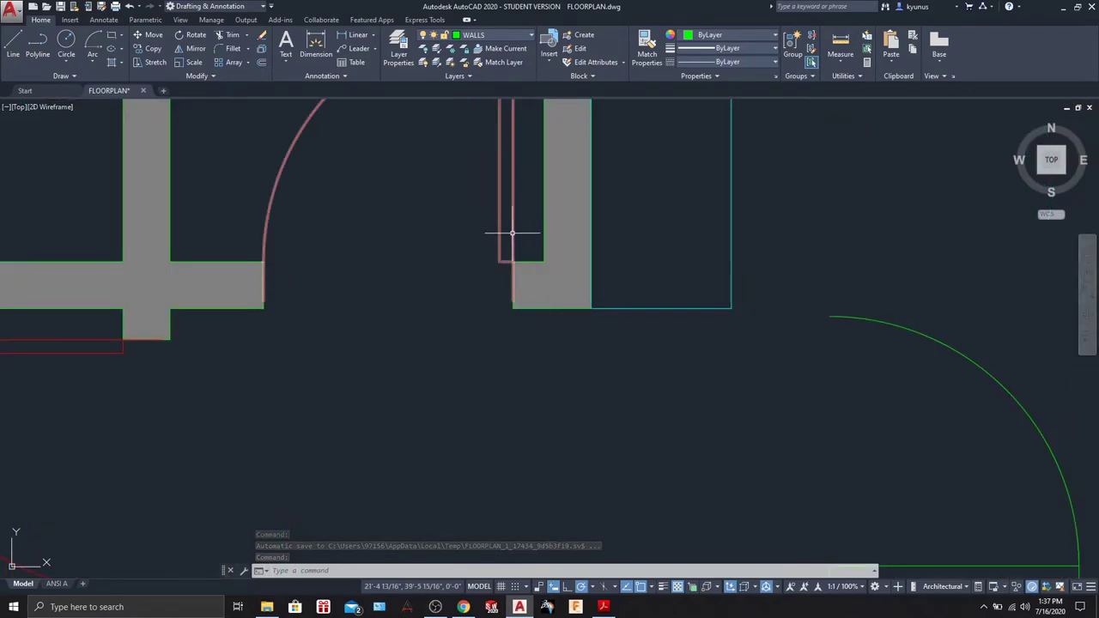
{"action": "scroll", "coordinate": [520, 240], "scroll_direction": "up", "scroll_amount": 2}
{"action": "scroll", "coordinate": [481, 331], "scroll_direction": "down", "scroll_amount": 3}
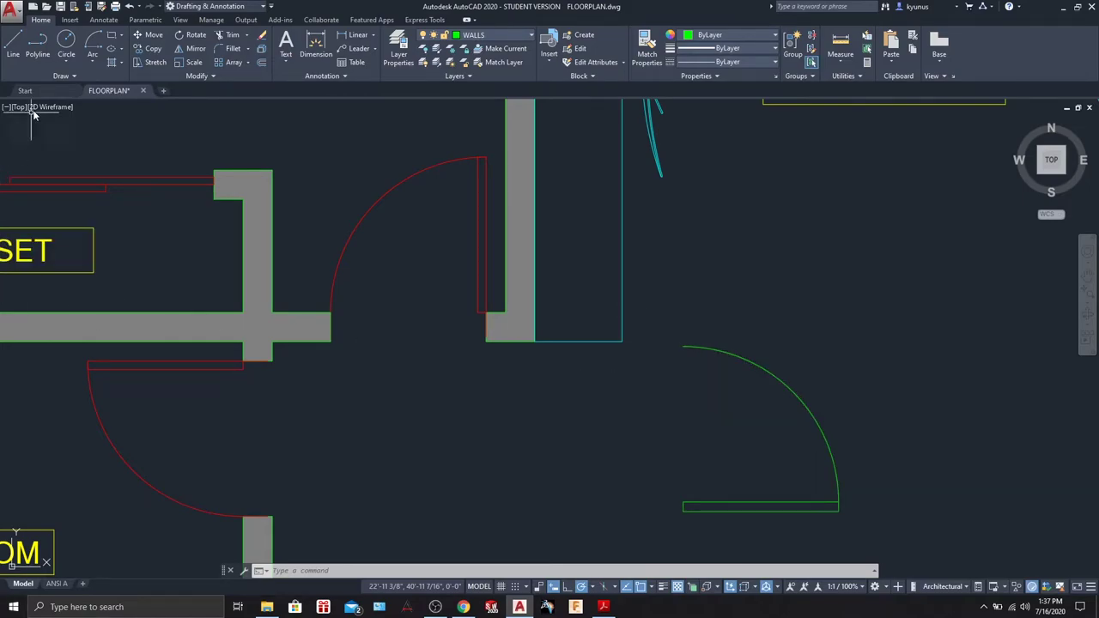
{"action": "left_click", "coordinate": [90, 60]}
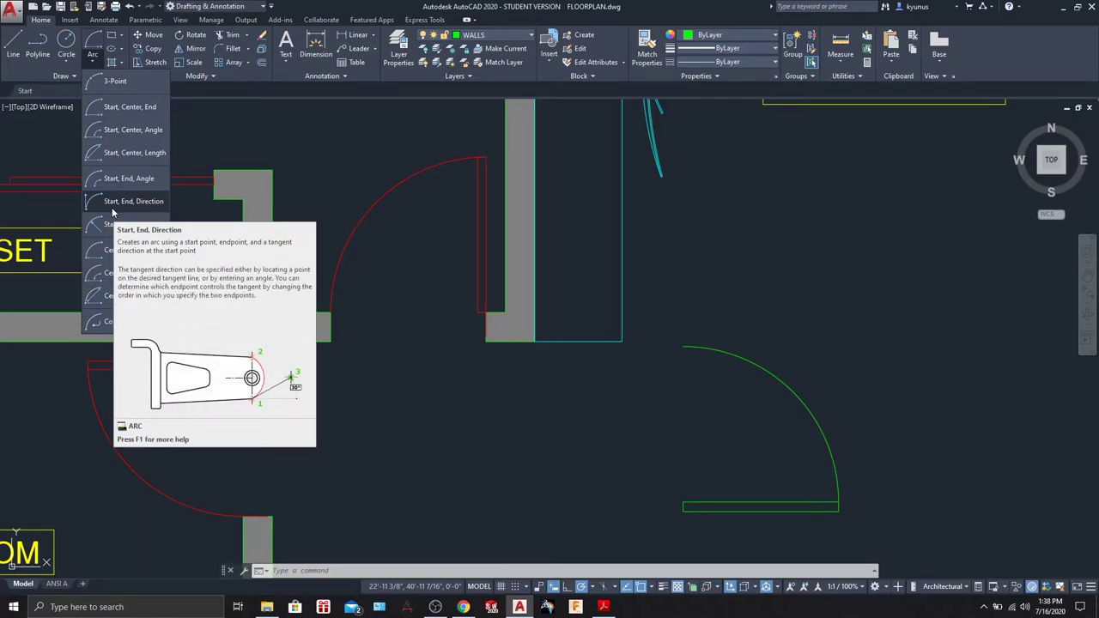
{"action": "key", "text": "Escape"}
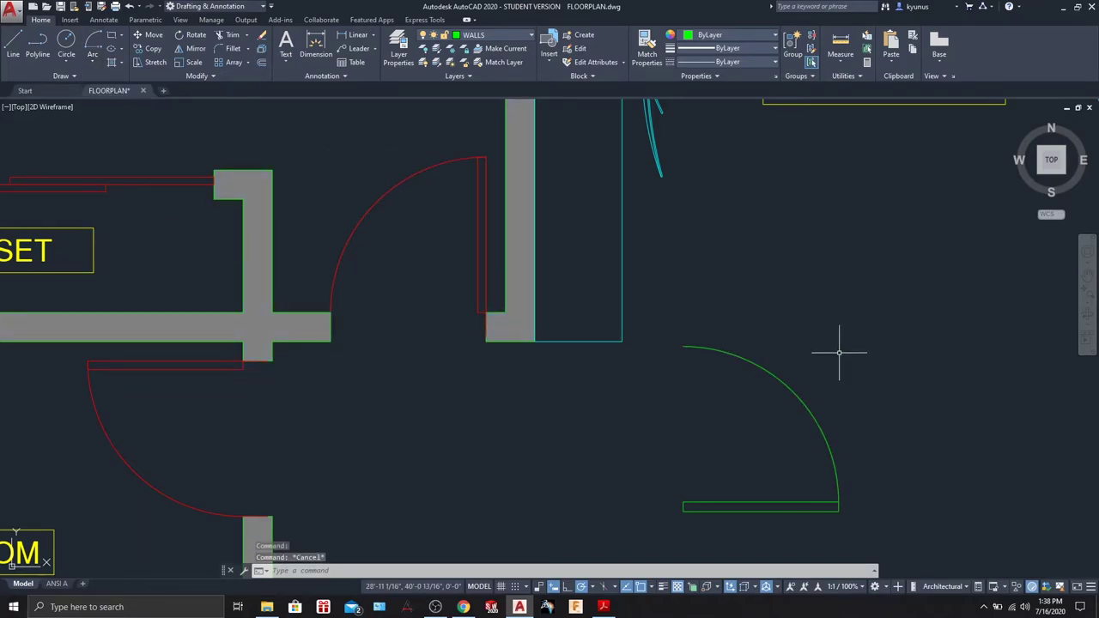
{"action": "left_click", "coordinate": [92, 60]}
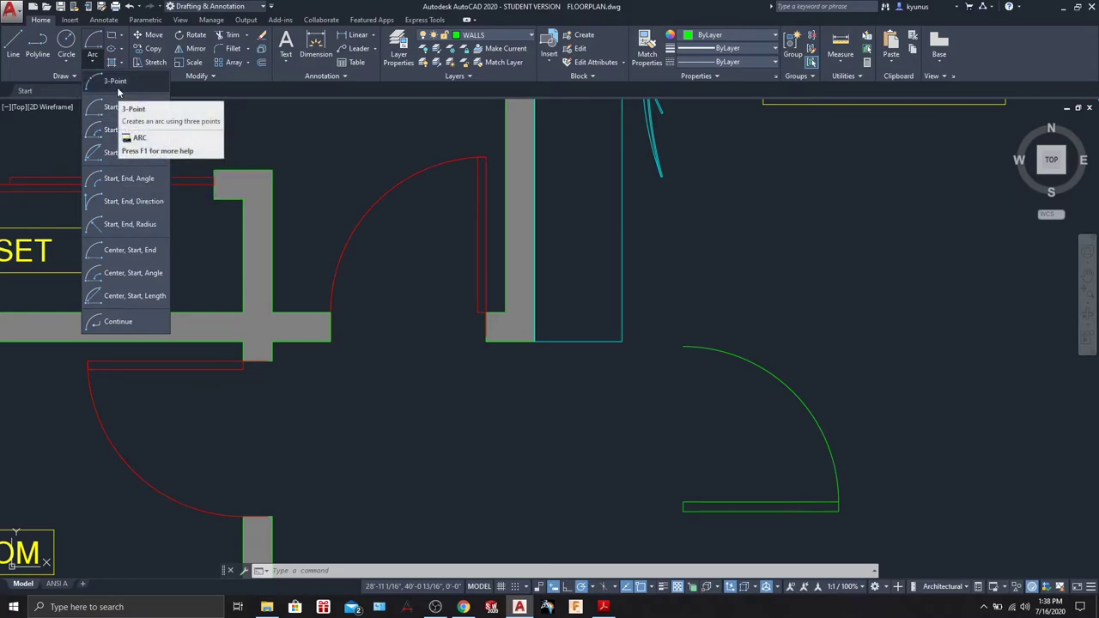
{"action": "left_click", "coordinate": [286, 219]}
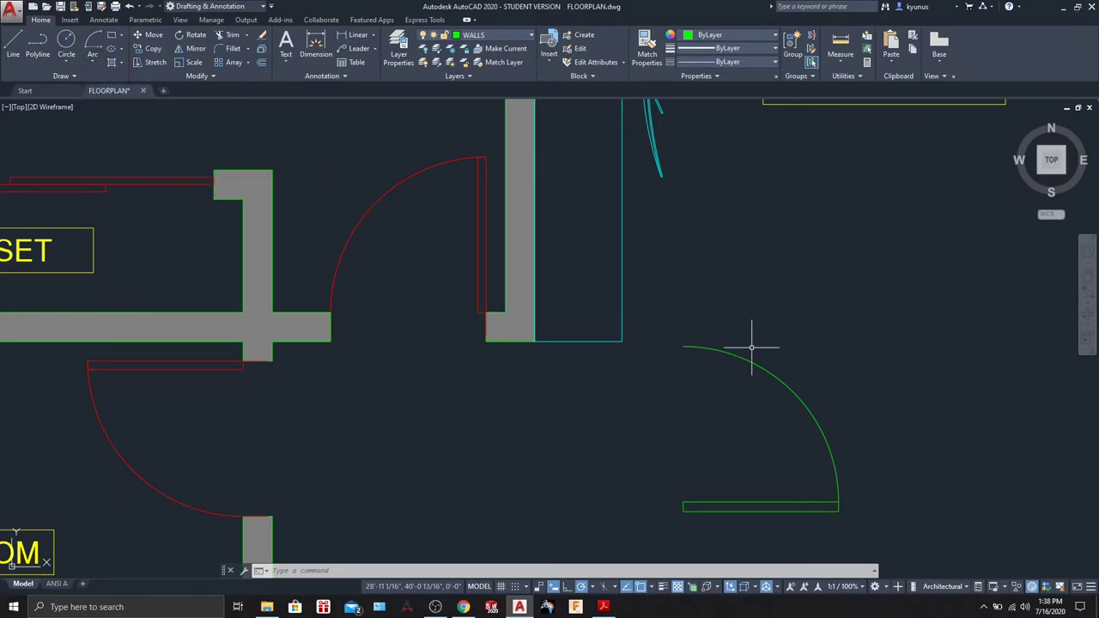
Step: Cancel the stray 's' command, then zoom and pan until the entire house plan fits on screen
{"action": "type", "text": "s"}
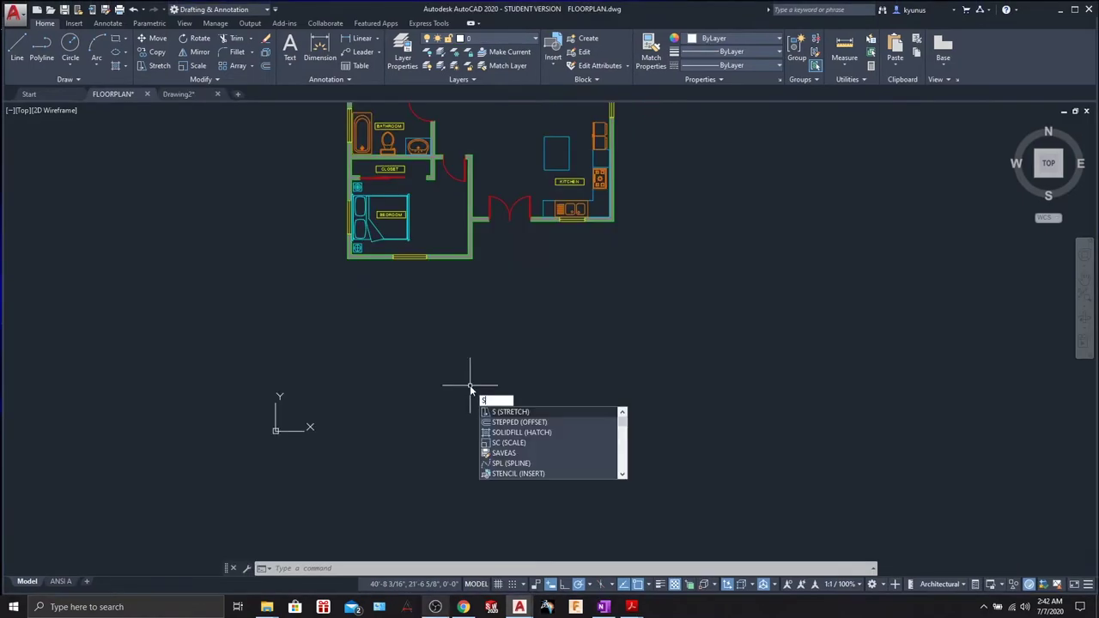
{"action": "key", "text": "Escape"}
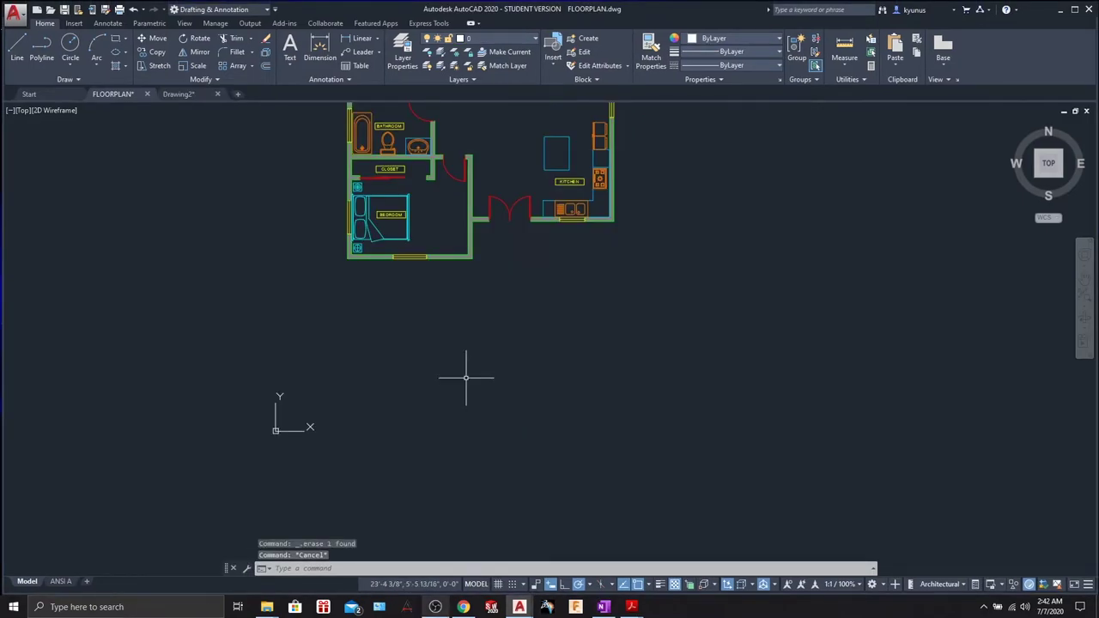
{"action": "scroll", "coordinate": [455, 266], "scroll_direction": "up", "scroll_amount": 4}
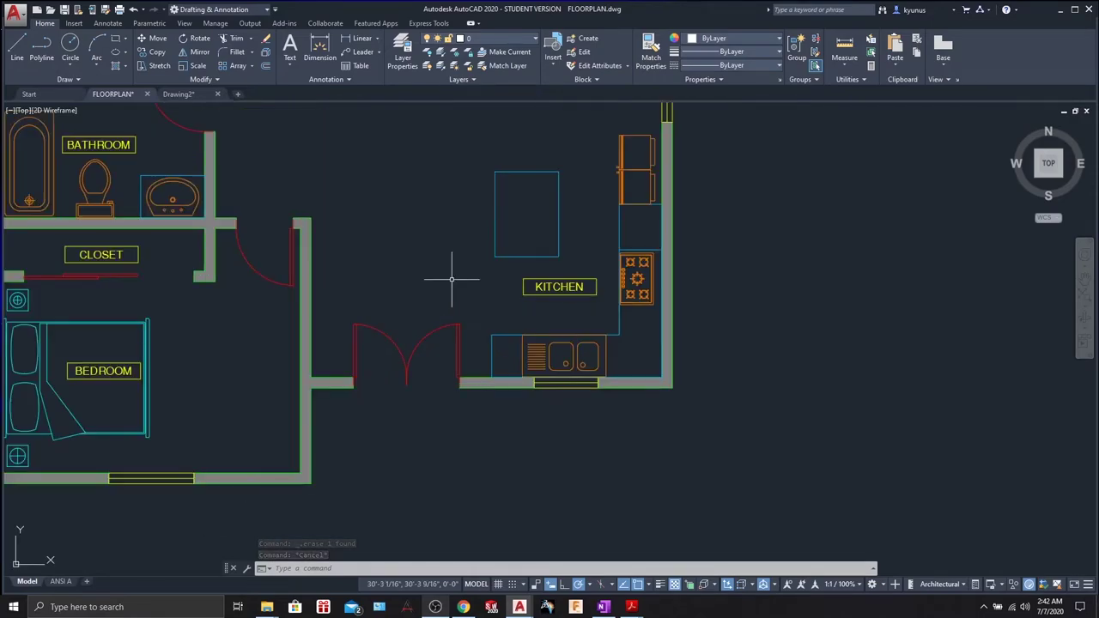
{"action": "middle_click_drag", "start_coordinate": [451, 279], "coordinate": [541, 190]}
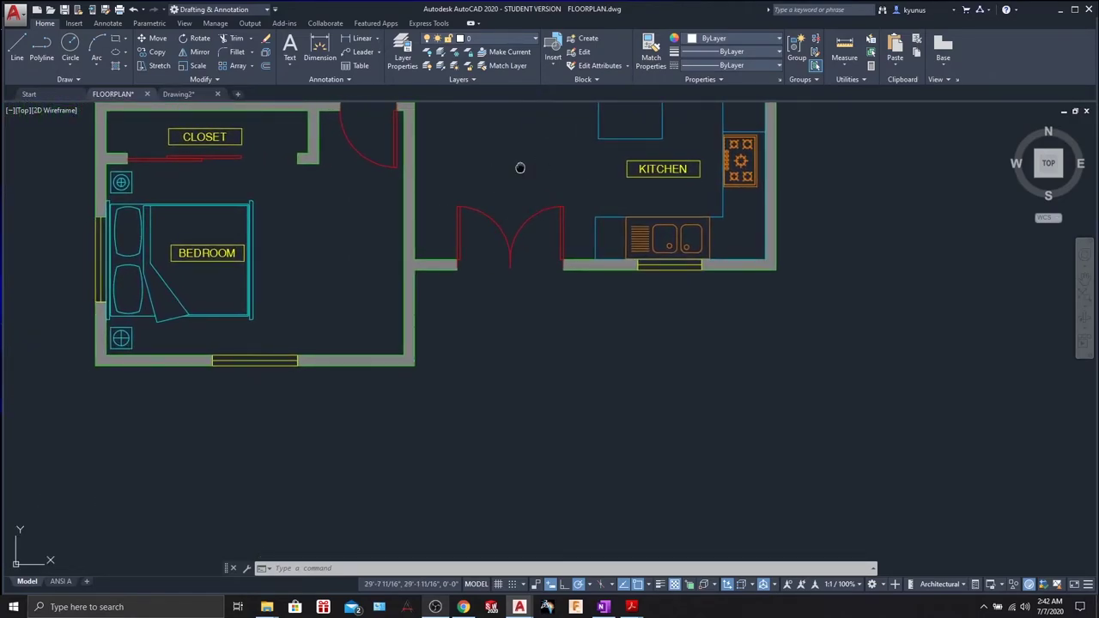
{"action": "scroll", "coordinate": [567, 309], "scroll_direction": "down", "scroll_amount": 5}
{"action": "scroll", "coordinate": [558, 258], "scroll_direction": "up", "scroll_amount": 3}
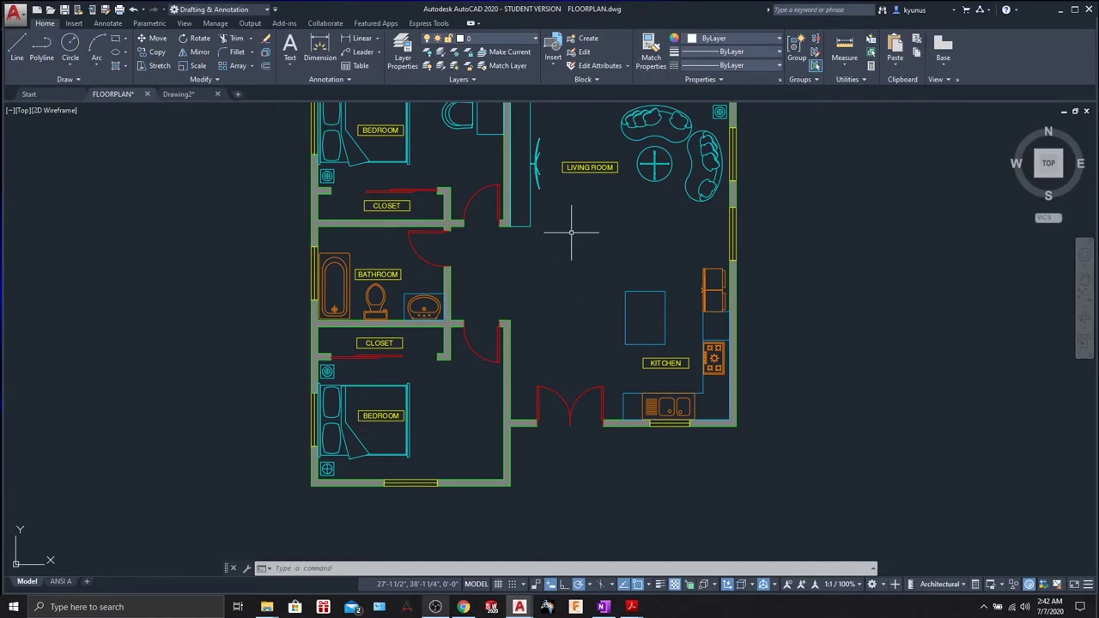
{"action": "middle_click_drag", "start_coordinate": [571, 232], "coordinate": [514, 301]}
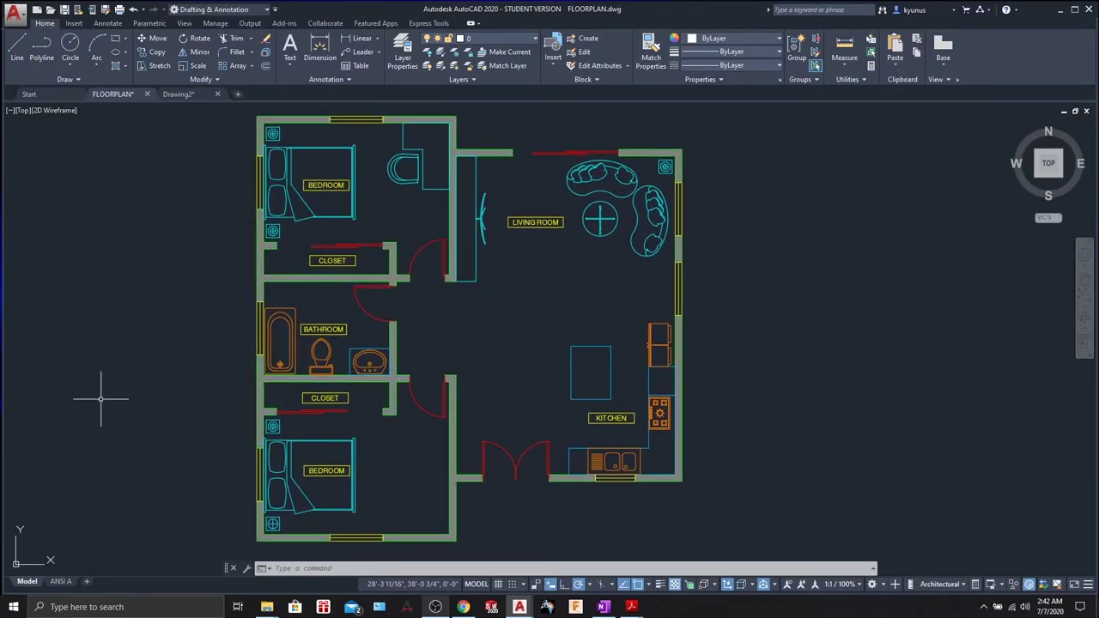
Step: Restore the saved ENTRANCE view from Custom Model Views
{"action": "left_click", "coordinate": [23, 112]}
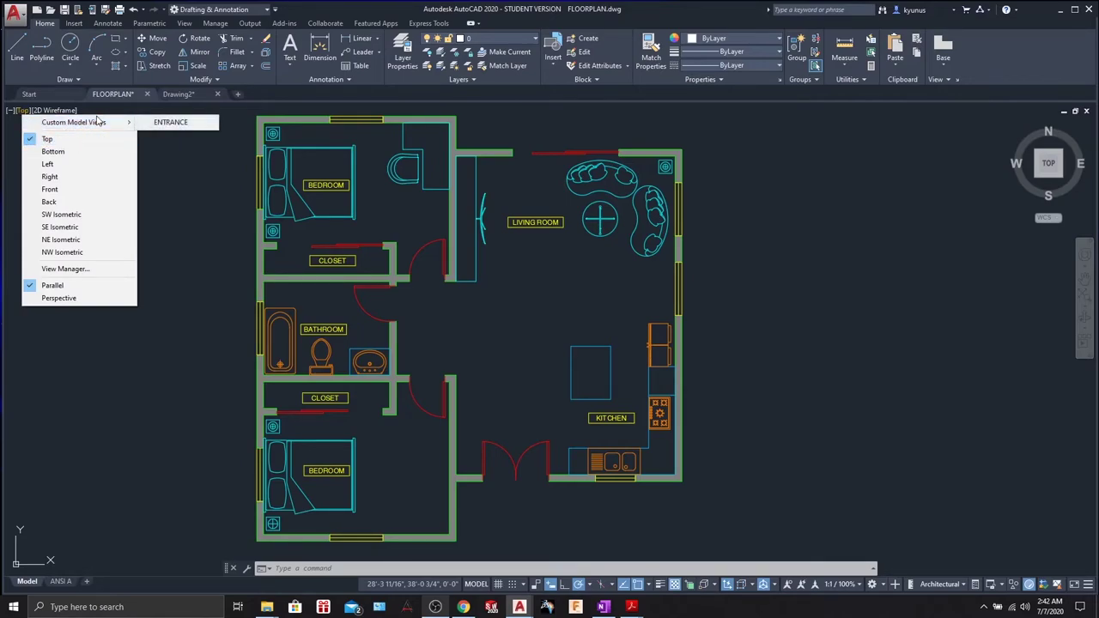
{"action": "mouse_move", "coordinate": [104, 125]}
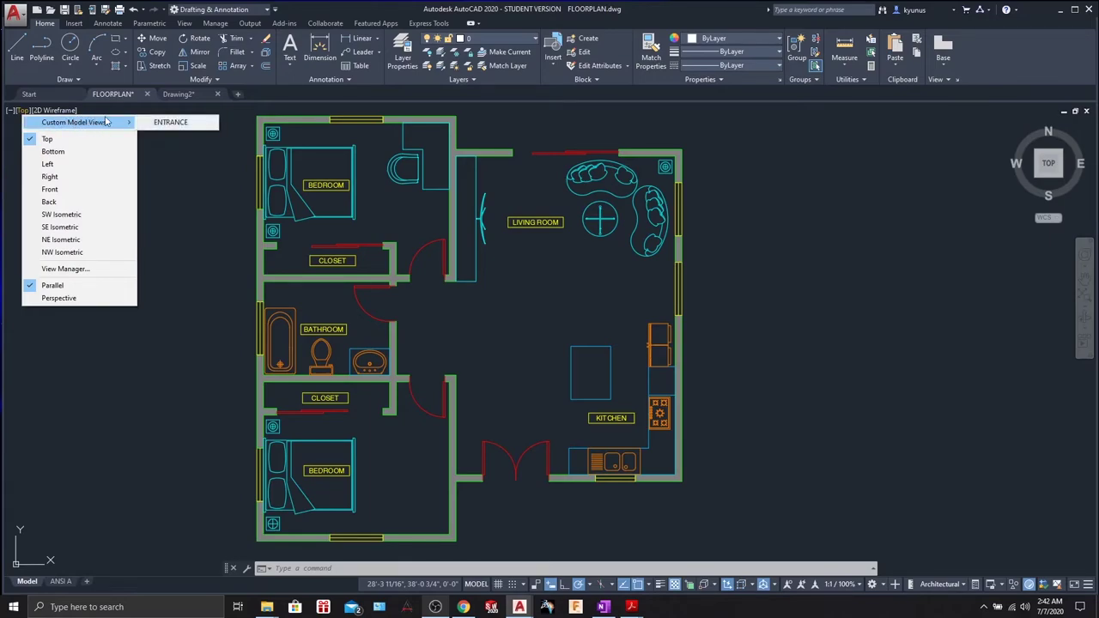
{"action": "left_click", "coordinate": [155, 123]}
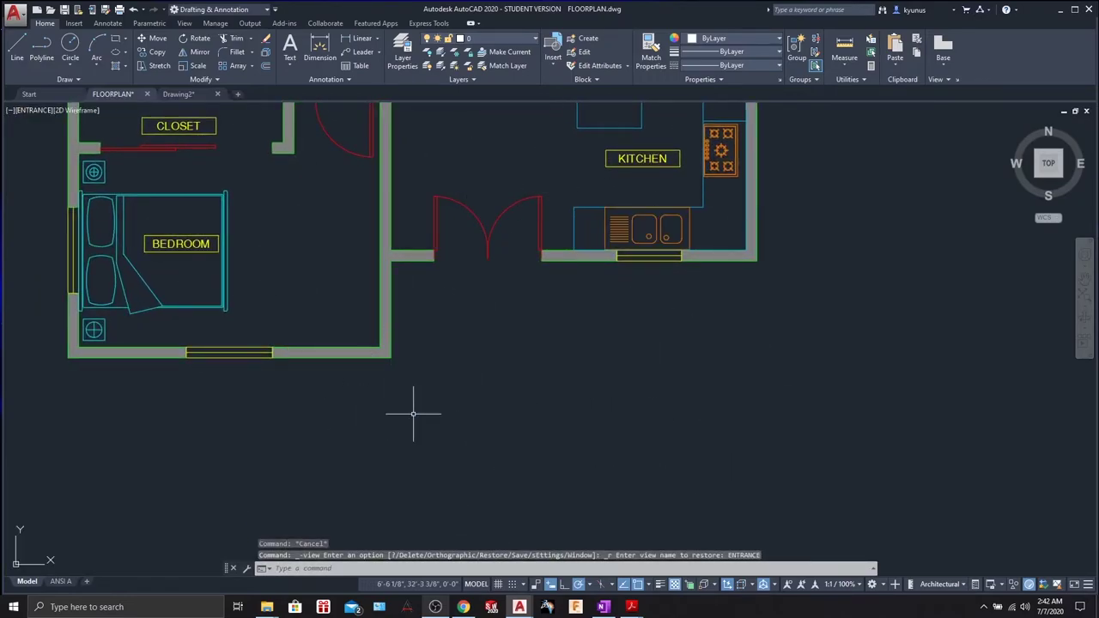
Step: Zoom out and pan so the whole floor plan is visible again
{"action": "scroll", "coordinate": [531, 354], "scroll_direction": "down", "scroll_amount": 2}
{"action": "scroll", "coordinate": [532, 360], "scroll_direction": "down", "scroll_amount": 3}
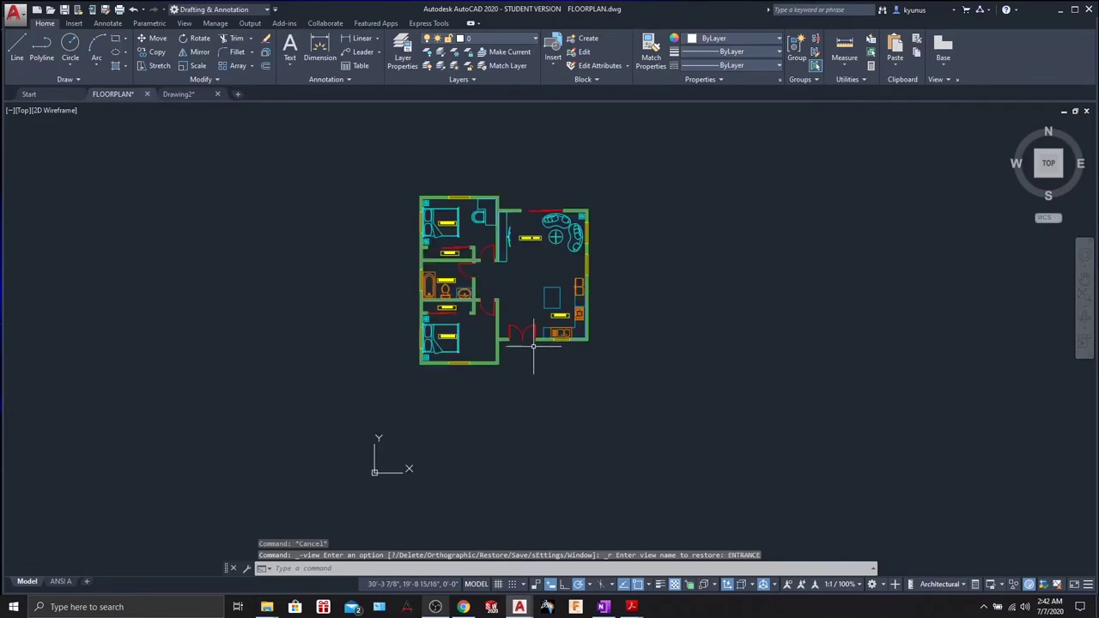
{"action": "scroll", "coordinate": [536, 339], "scroll_direction": "up", "scroll_amount": 2}
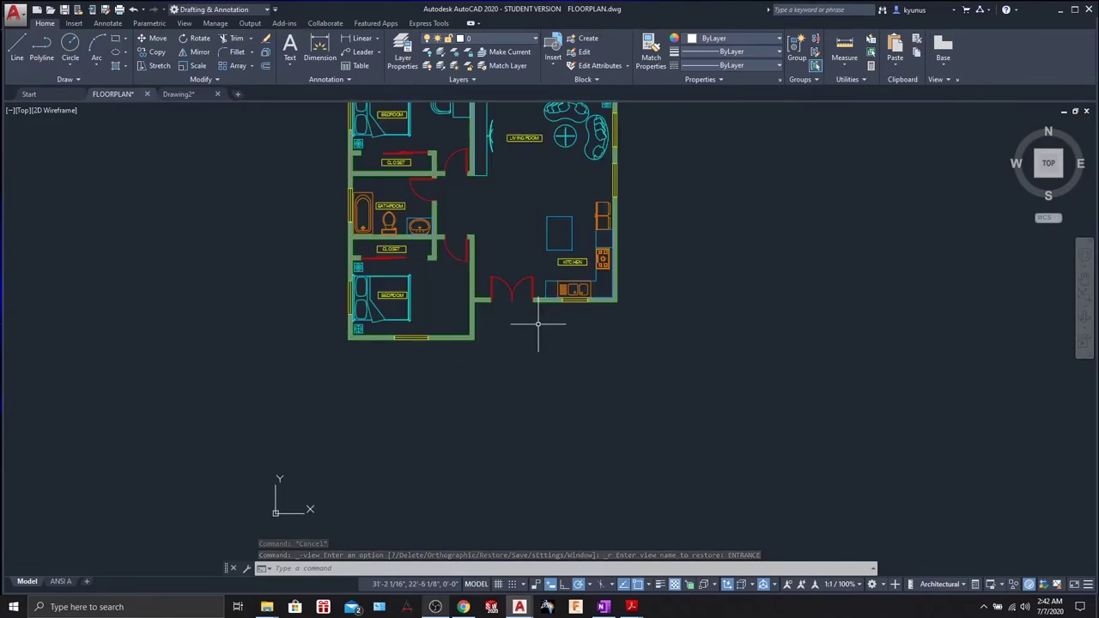
{"action": "middle_click_drag", "start_coordinate": [476, 216], "coordinate": [506, 262]}
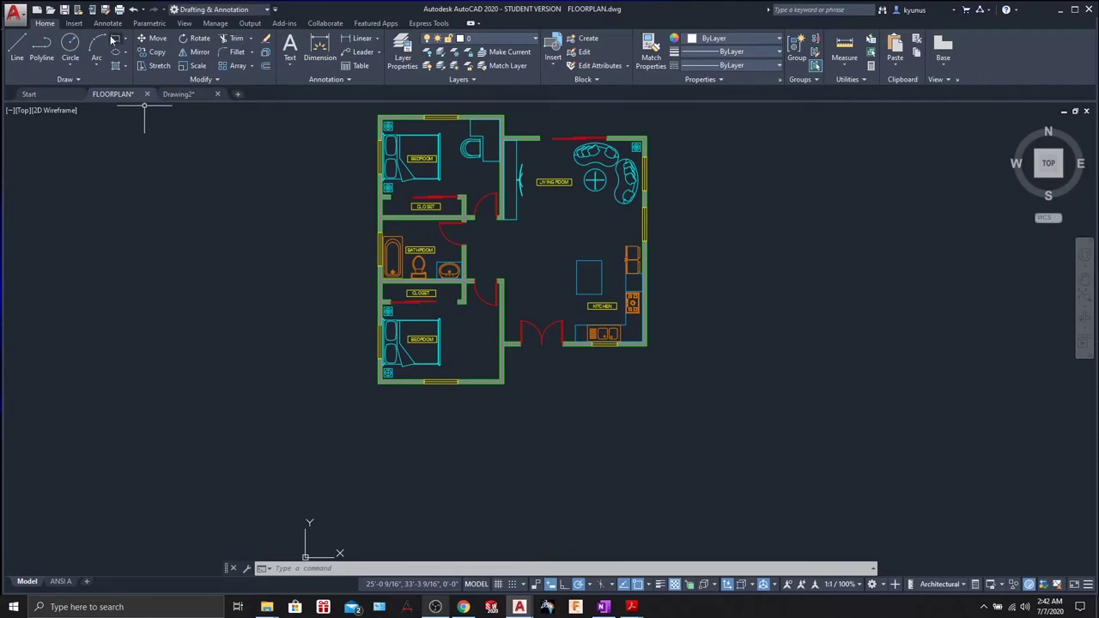
Step: Frame the living room up close and save it as a named view called 'livingroom'
{"action": "left_click", "coordinate": [182, 23]}
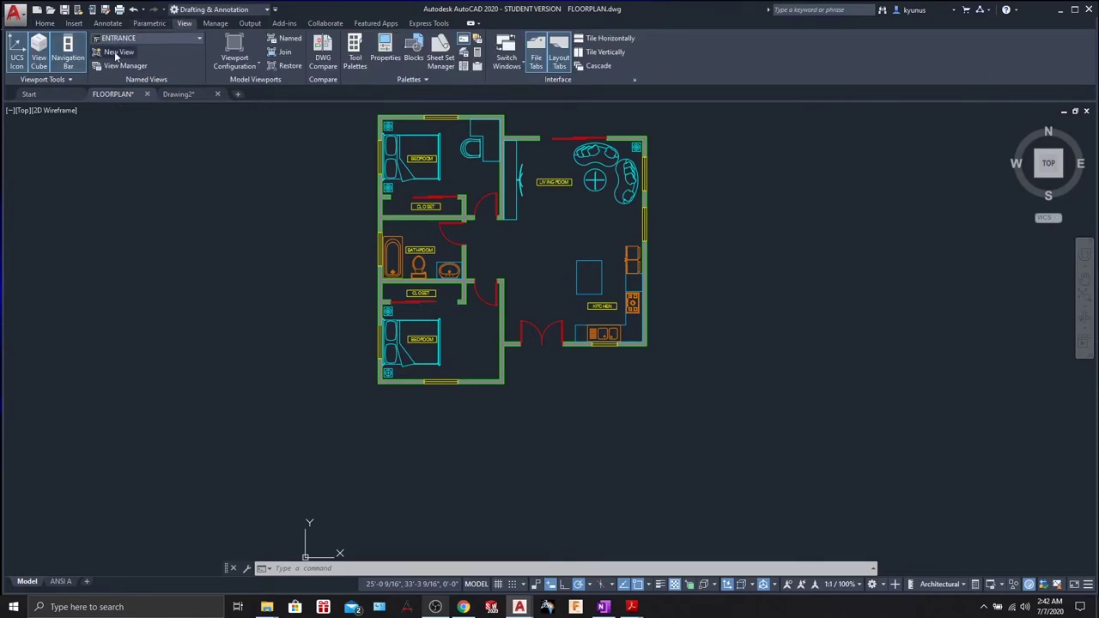
{"action": "scroll", "coordinate": [572, 191], "scroll_direction": "up", "scroll_amount": 5}
{"action": "middle_click_drag", "start_coordinate": [572, 192], "coordinate": [541, 379]}
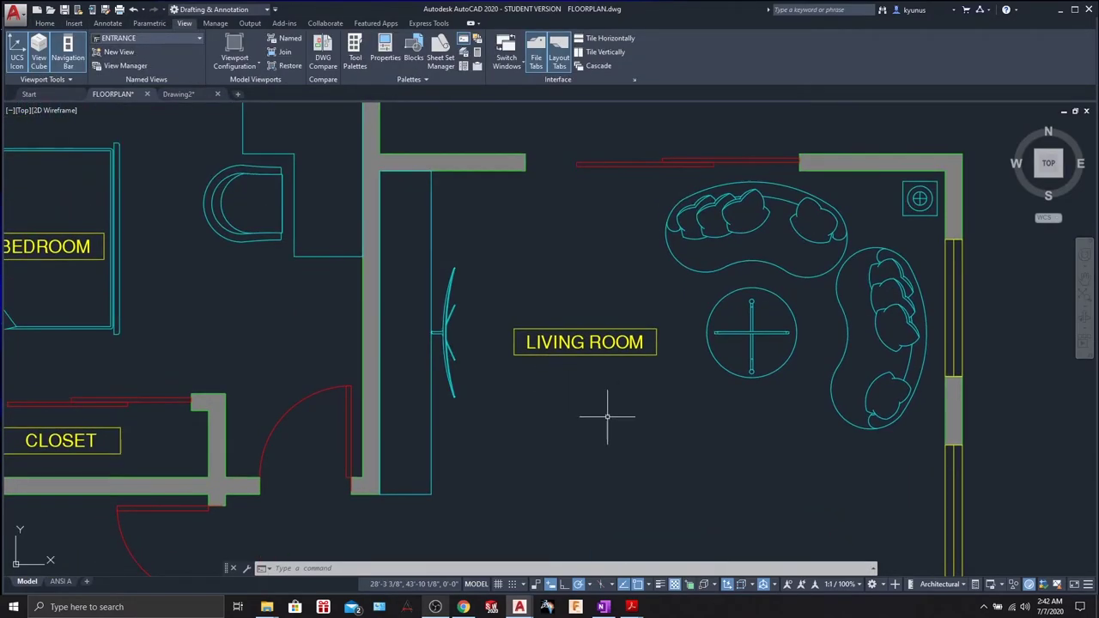
{"action": "middle_click_drag", "start_coordinate": [608, 417], "coordinate": [519, 375]}
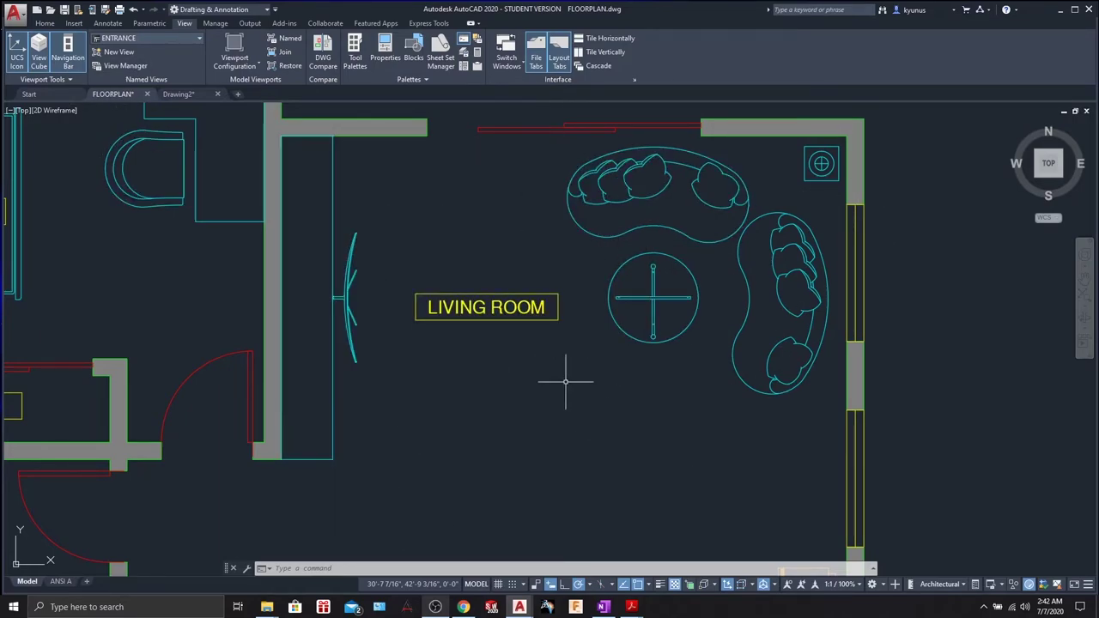
{"action": "left_click", "coordinate": [119, 52]}
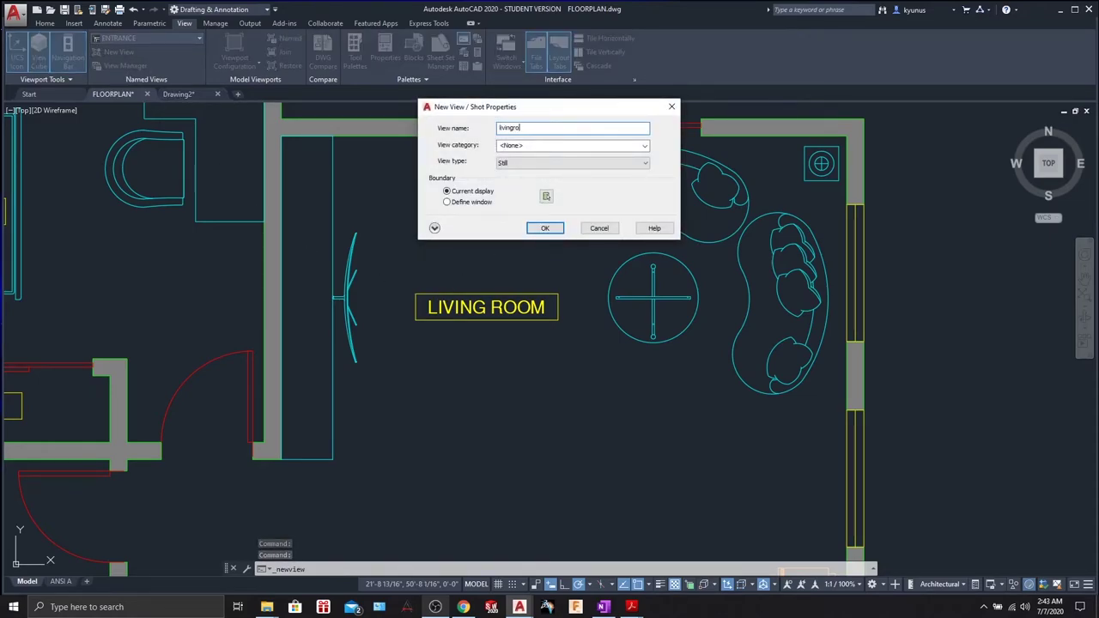
{"action": "left_click", "coordinate": [544, 229]}
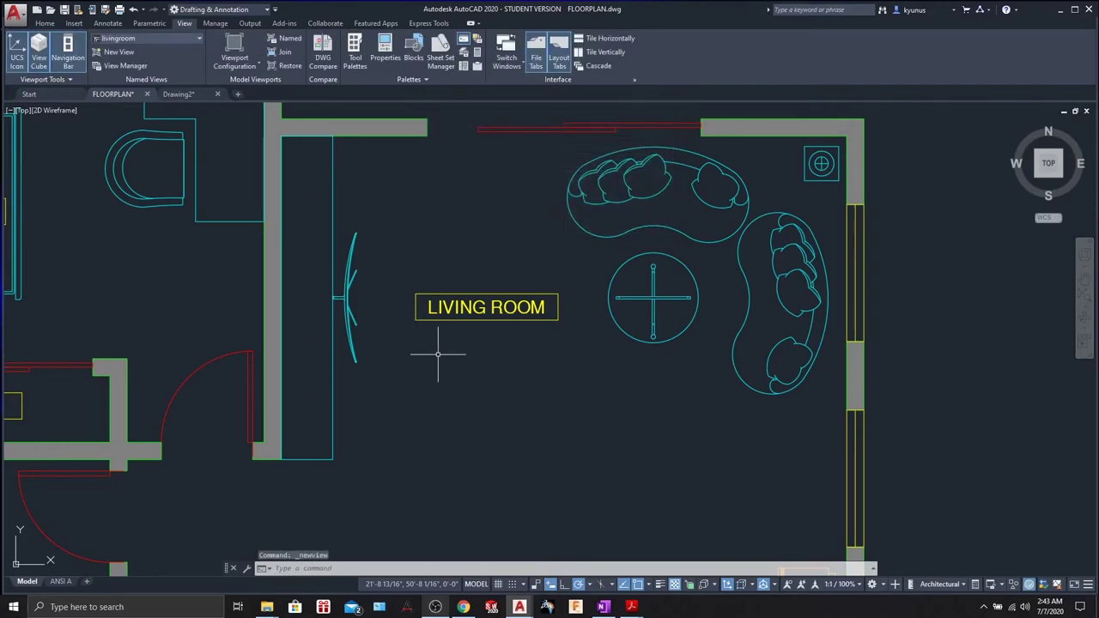
{"action": "left_click", "coordinate": [44, 23]}
Step: Restore the saved livingroom view from Custom Model Views
{"action": "scroll", "coordinate": [204, 279], "scroll_direction": "down", "scroll_amount": 3}
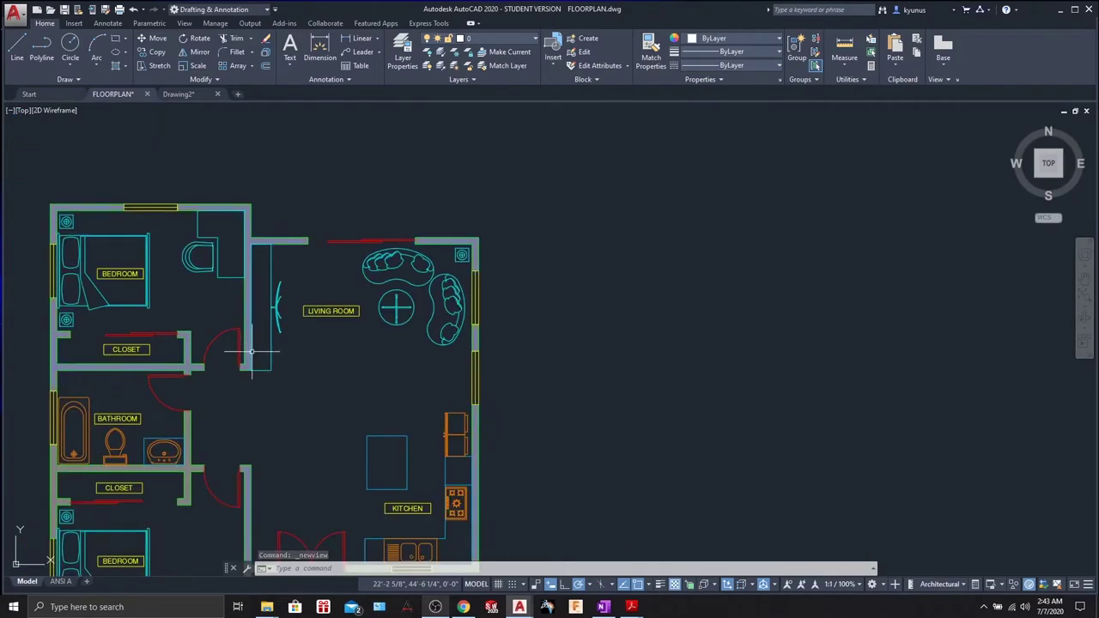
{"action": "middle_click_drag", "start_coordinate": [276, 305], "coordinate": [459, 281]}
{"action": "scroll", "coordinate": [481, 273], "scroll_direction": "down", "scroll_amount": 4}
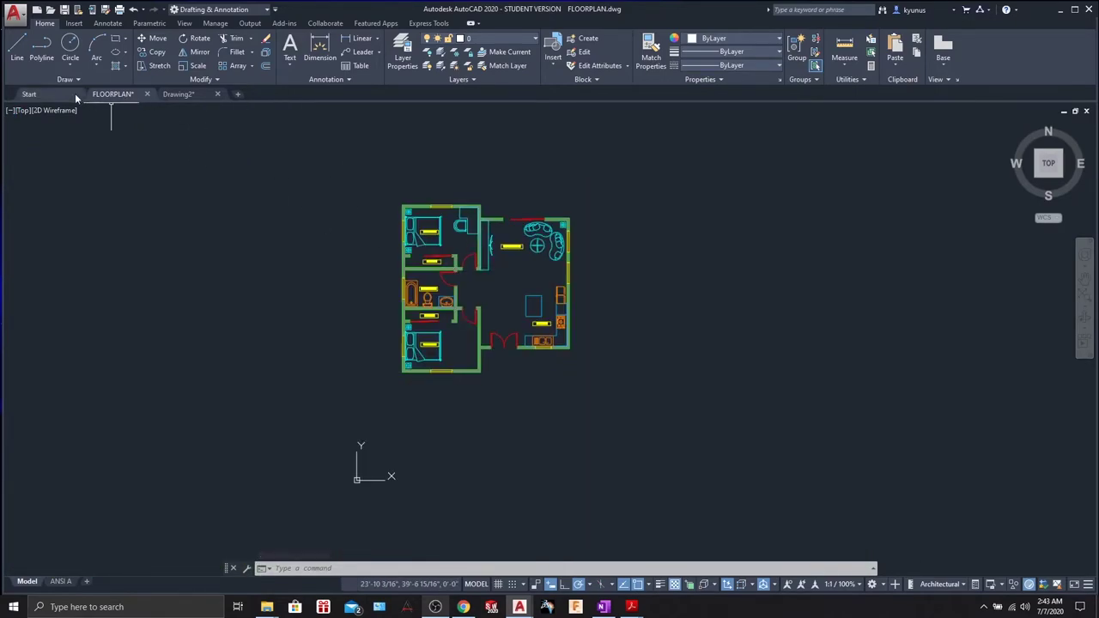
{"action": "left_click", "coordinate": [24, 112]}
{"action": "mouse_move", "coordinate": [65, 123]}
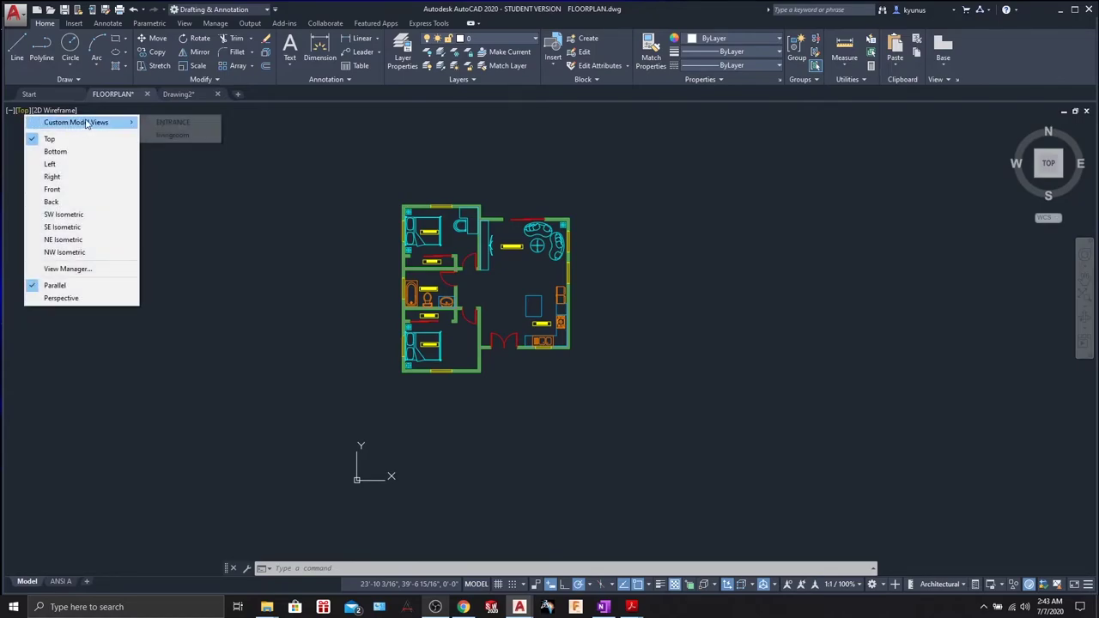
{"action": "left_click", "coordinate": [171, 136]}
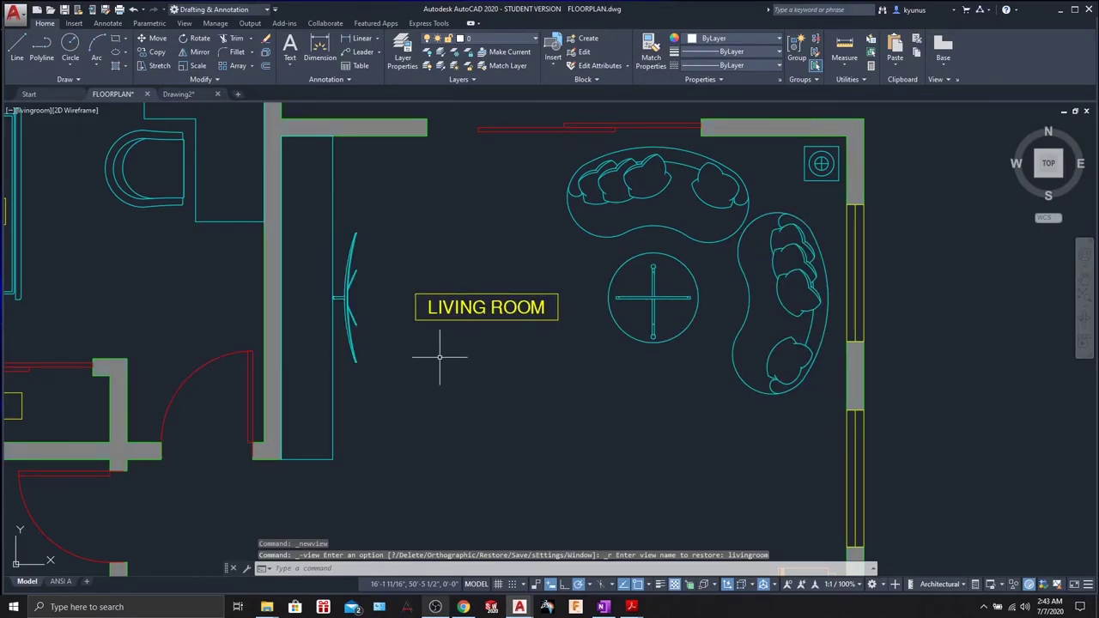
Step: Zoom and pan around the plan, bringing the front door area toward the centre
{"action": "scroll", "coordinate": [440, 357], "scroll_direction": "down", "scroll_amount": 2}
{"action": "middle_click_drag", "start_coordinate": [441, 435], "coordinate": [506, 336]}
{"action": "scroll", "coordinate": [506, 335], "scroll_direction": "down", "scroll_amount": 2}
{"action": "middle_click_drag", "start_coordinate": [508, 387], "coordinate": [518, 317]}
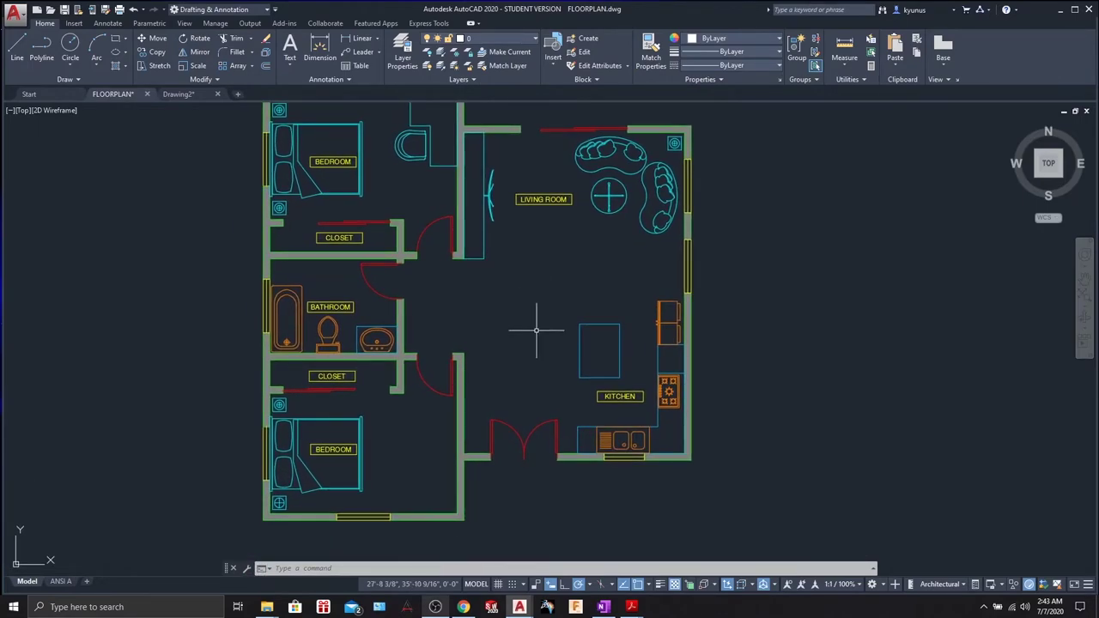
{"action": "middle_click_drag", "start_coordinate": [515, 359], "coordinate": [516, 344]}
{"action": "middle_click_drag", "start_coordinate": [530, 392], "coordinate": [518, 266]}
{"action": "scroll", "coordinate": [530, 340], "scroll_direction": "up", "scroll_amount": 2}
{"action": "scroll", "coordinate": [530, 340], "scroll_direction": "up", "scroll_amount": 2}
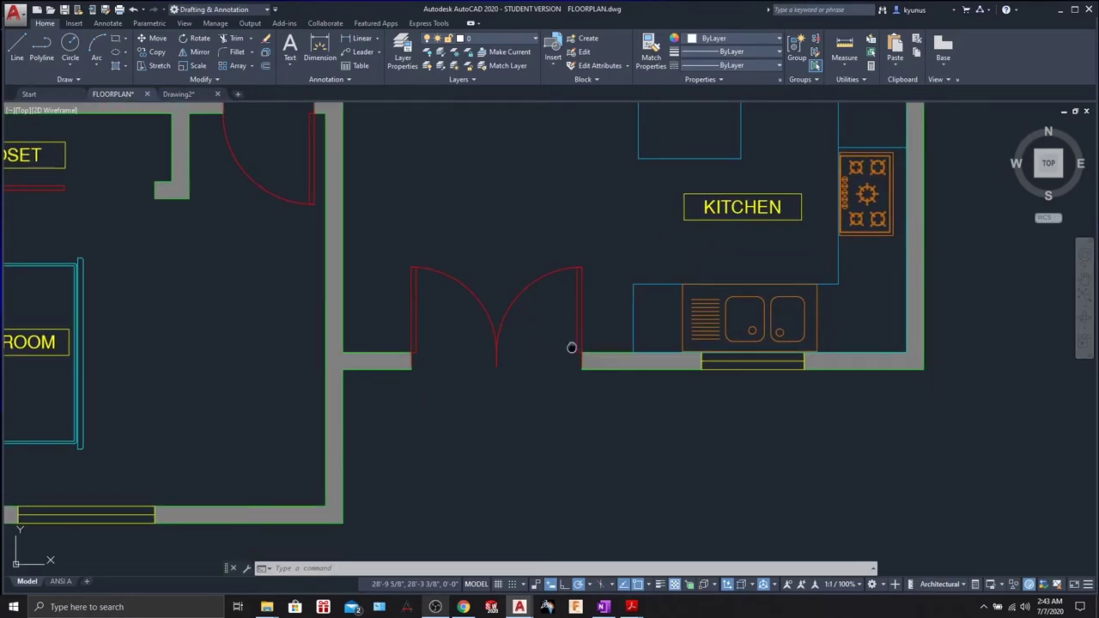
{"action": "middle_click_drag", "start_coordinate": [572, 347], "coordinate": [526, 253]}
{"action": "scroll", "coordinate": [553, 371], "scroll_direction": "up", "scroll_amount": 2}
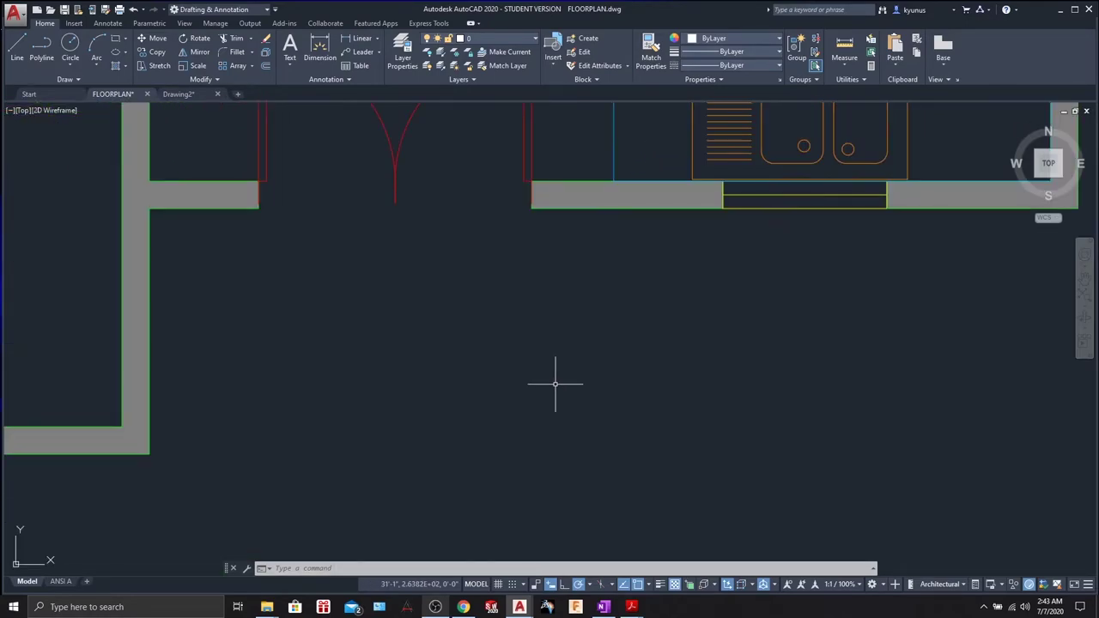
{"action": "scroll", "coordinate": [559, 380], "scroll_direction": "down", "scroll_amount": 4}
{"action": "scroll", "coordinate": [554, 385], "scroll_direction": "down", "scroll_amount": 5}
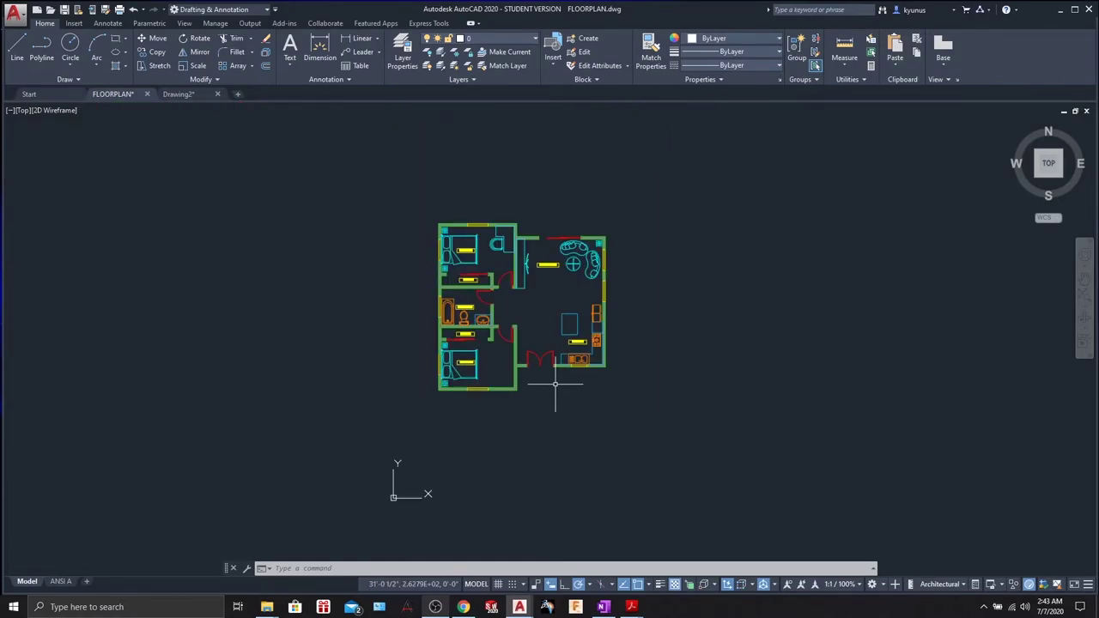
{"action": "scroll", "coordinate": [555, 384], "scroll_direction": "up", "scroll_amount": 8}
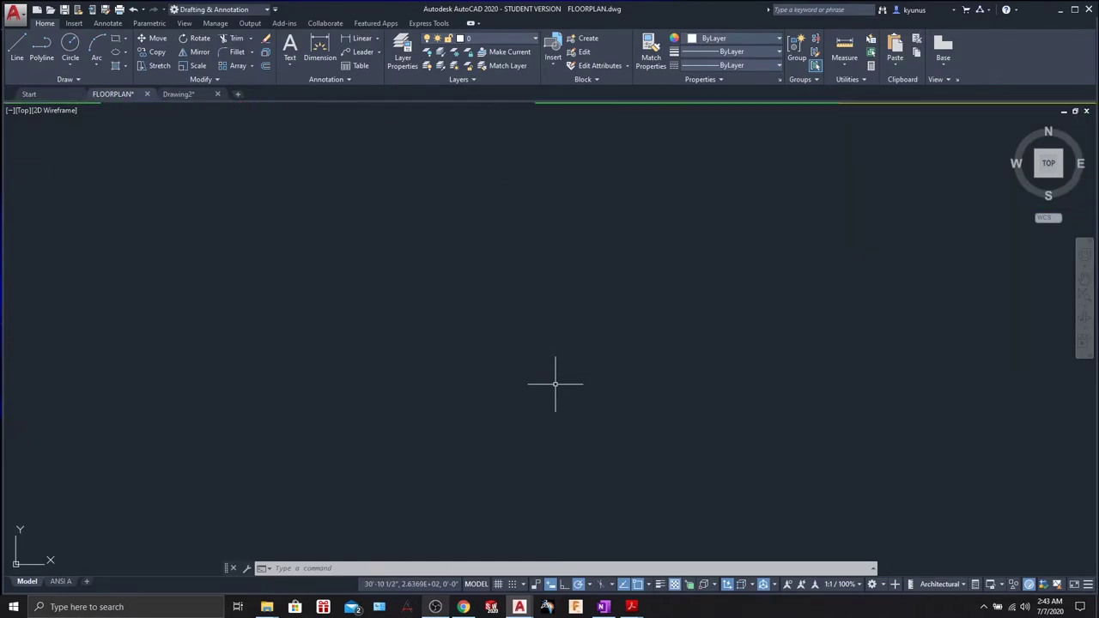
{"action": "scroll", "coordinate": [555, 385], "scroll_direction": "down", "scroll_amount": 3}
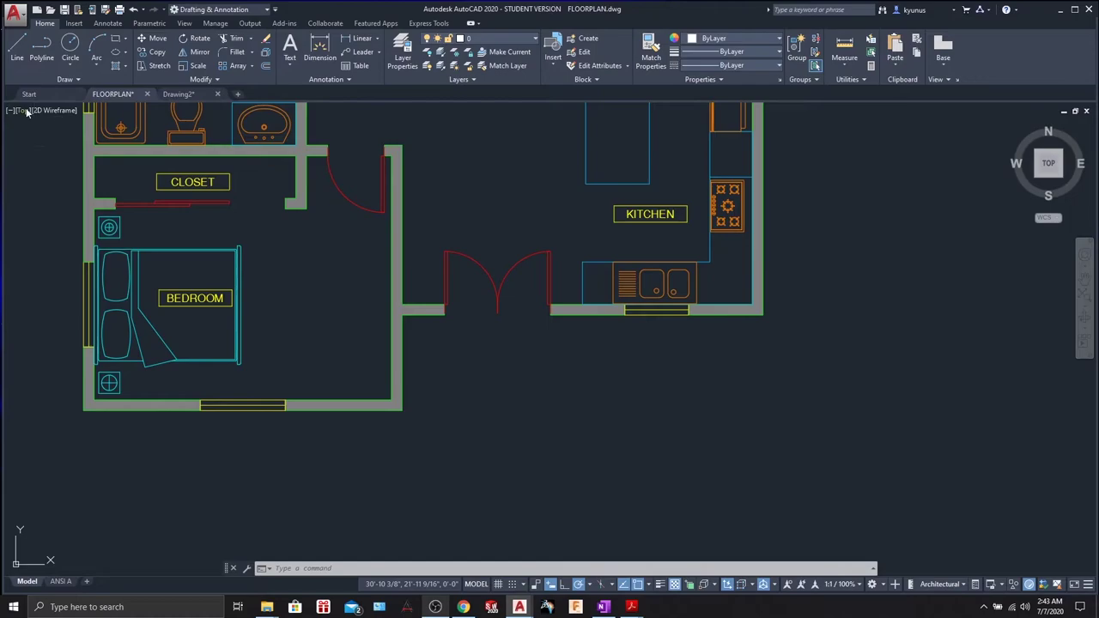
Step: Restore the saved ENTRANCE view and shift the plan upward
{"action": "left_click", "coordinate": [26, 110]}
{"action": "mouse_move", "coordinate": [95, 123]}
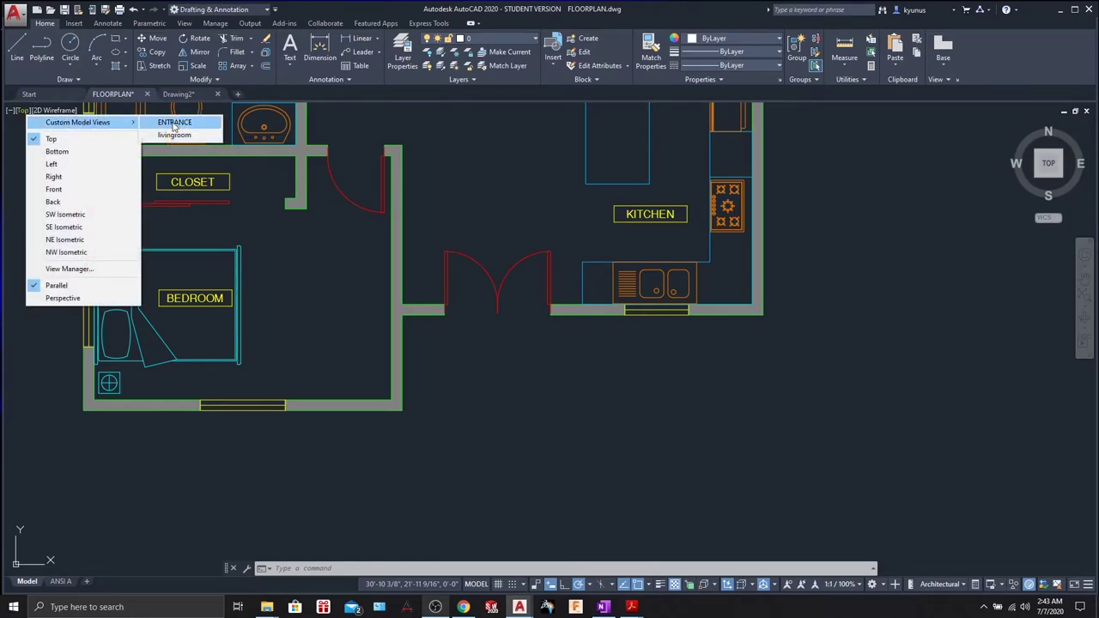
{"action": "left_click", "coordinate": [175, 123]}
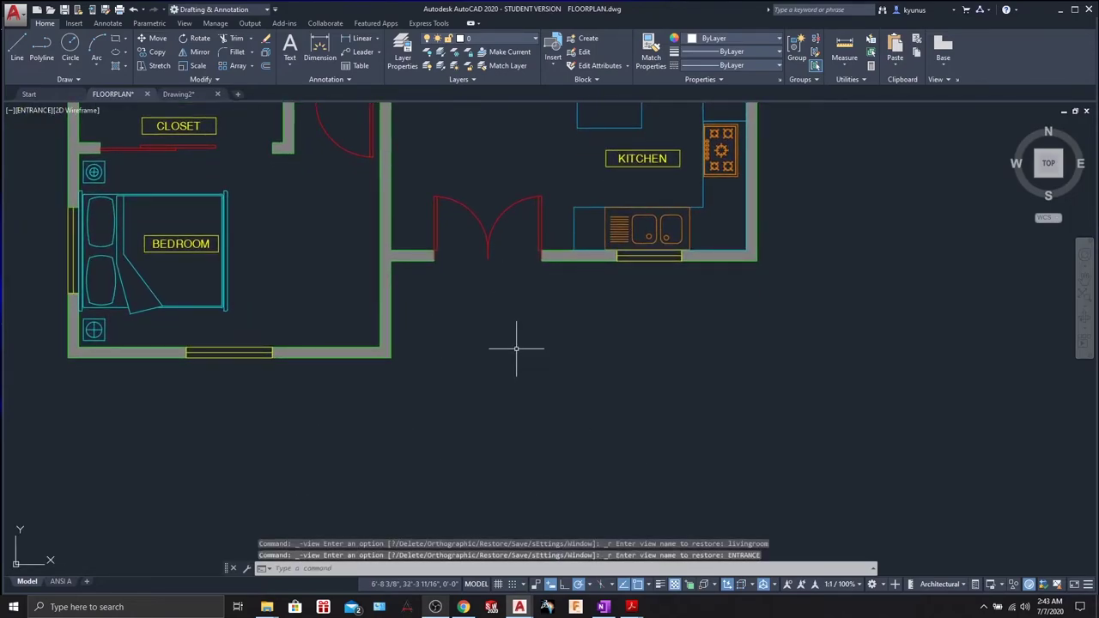
{"action": "scroll", "coordinate": [516, 349], "scroll_direction": "down", "scroll_amount": 2}
{"action": "middle_click_drag", "start_coordinate": [521, 387], "coordinate": [520, 300]}
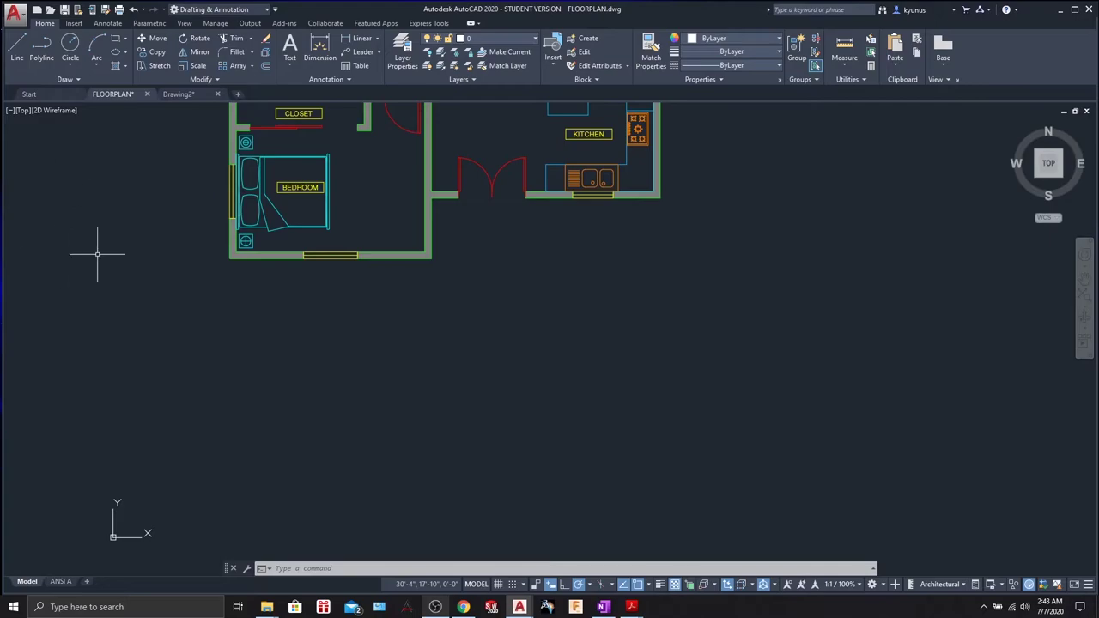
Step: Choose WALLS in the Layers dropdown as the current layer and confirm it stays selected
{"action": "left_click", "coordinate": [522, 39]}
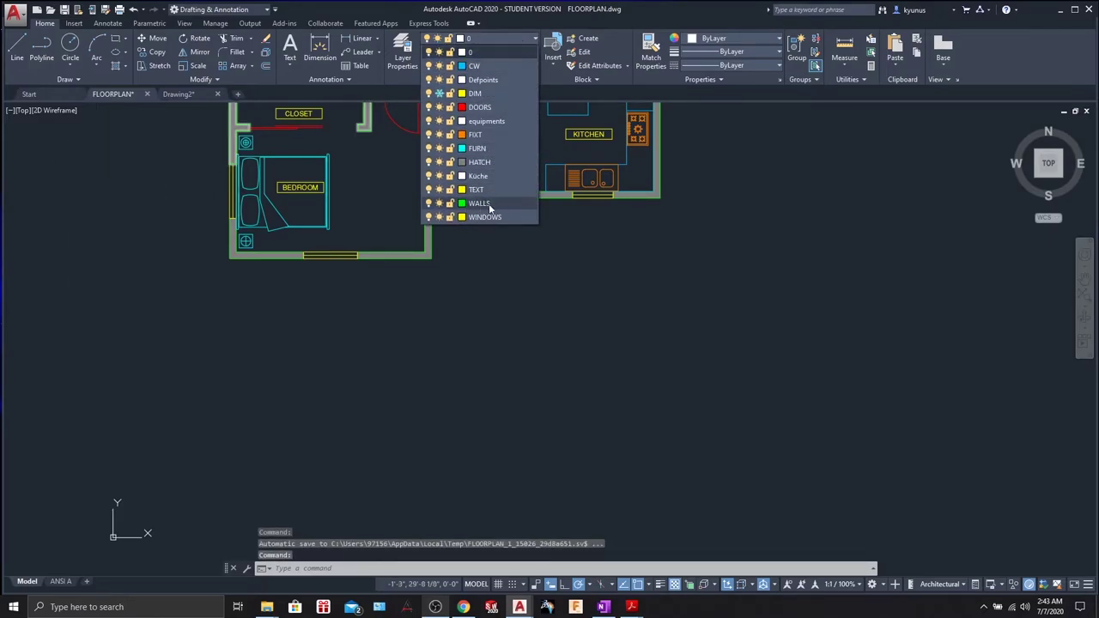
{"action": "left_click", "coordinate": [479, 203]}
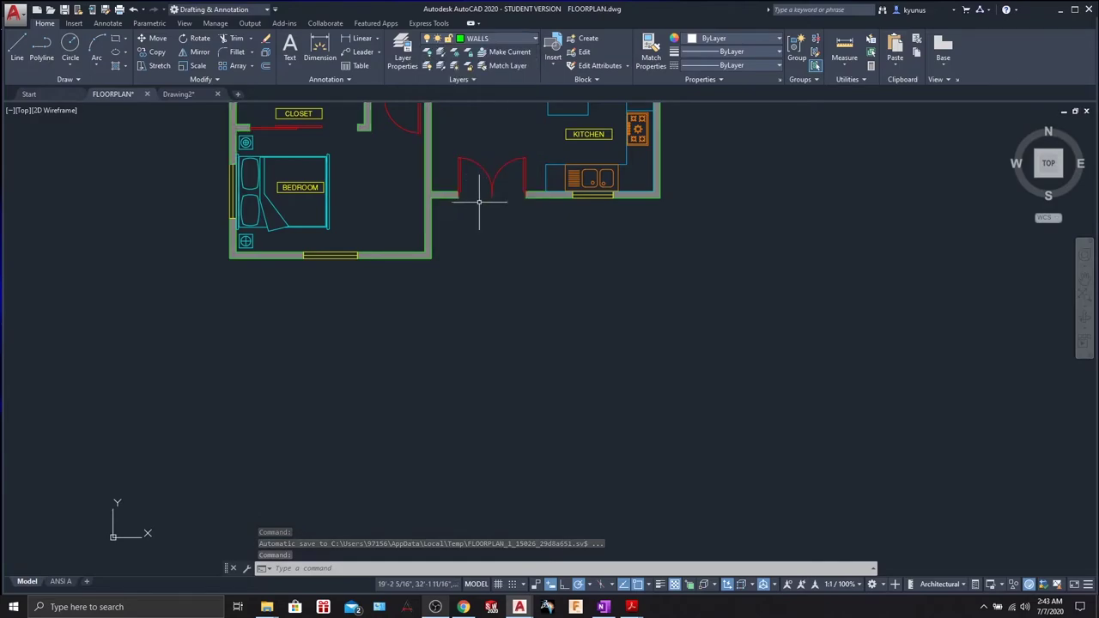
{"action": "left_click", "coordinate": [531, 38]}
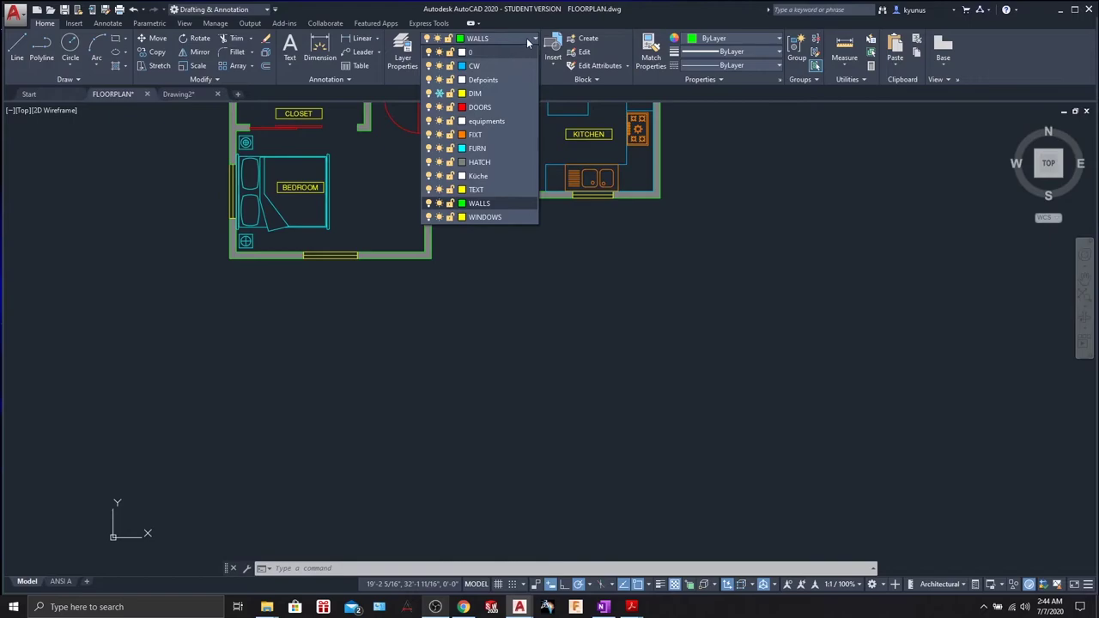
{"action": "left_click", "coordinate": [527, 38]}
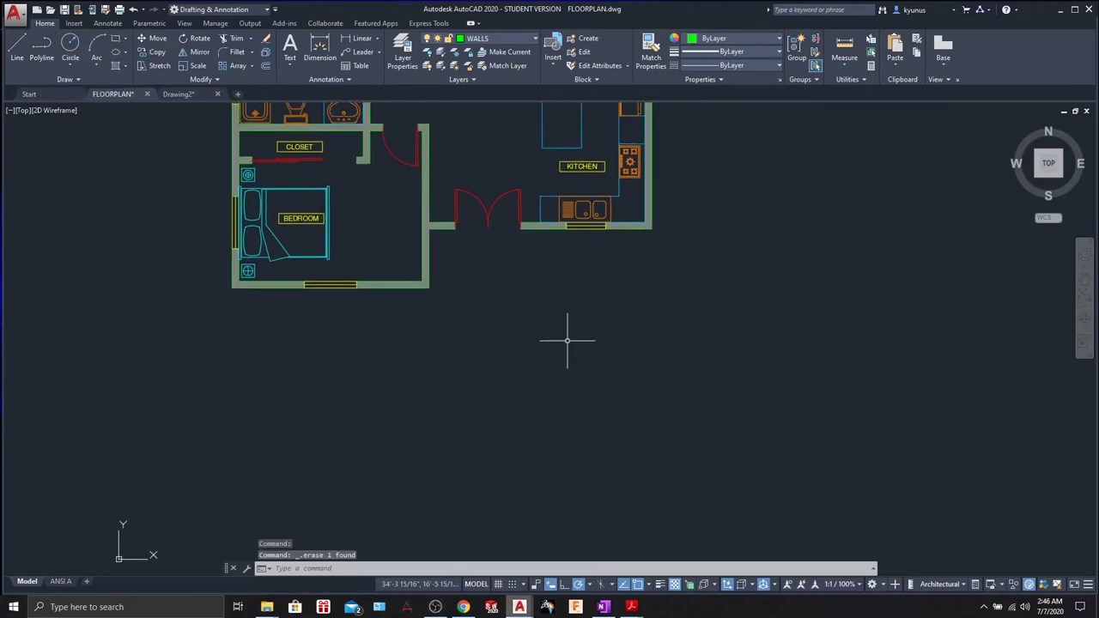
{"action": "scroll", "coordinate": [567, 340], "scroll_direction": "up", "scroll_amount": 2}
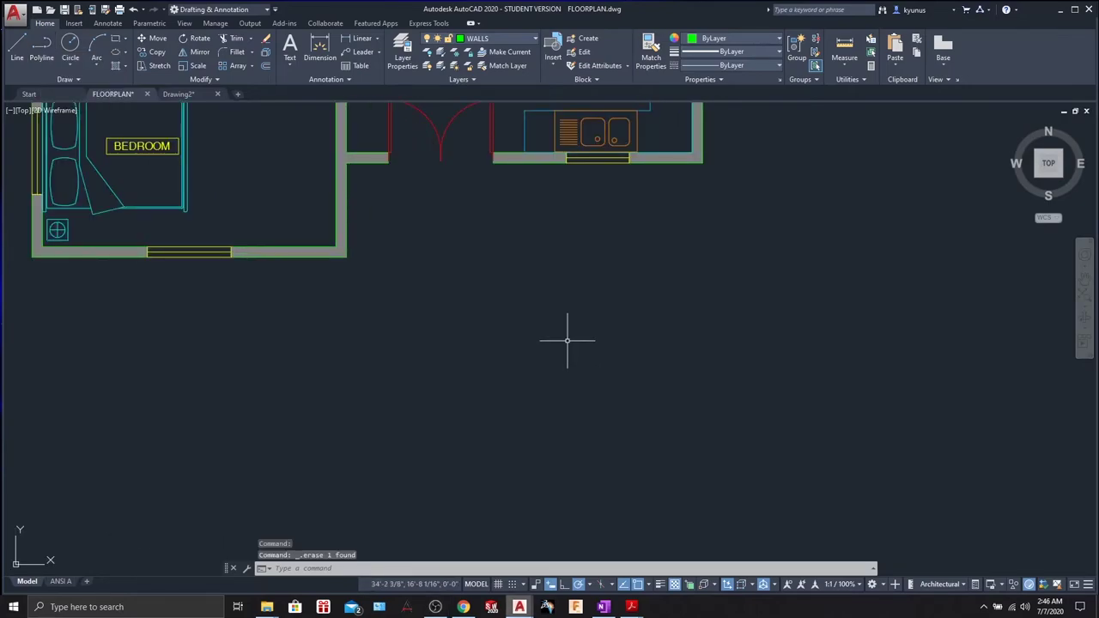
Step: Start a polyline at the kitchen wall corner with a first segment 20' long
{"action": "left_click", "coordinate": [41, 52]}
{"action": "scroll", "coordinate": [691, 172], "scroll_direction": "up", "scroll_amount": 4}
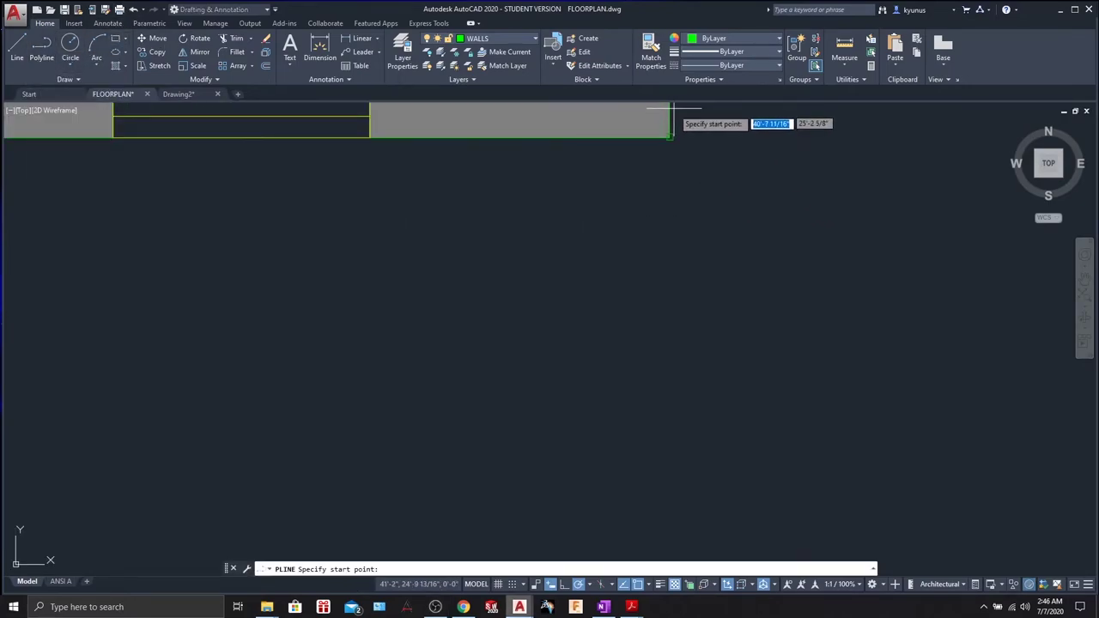
{"action": "left_click", "coordinate": [670, 136]}
{"action": "scroll", "coordinate": [667, 343], "scroll_direction": "down", "scroll_amount": 3}
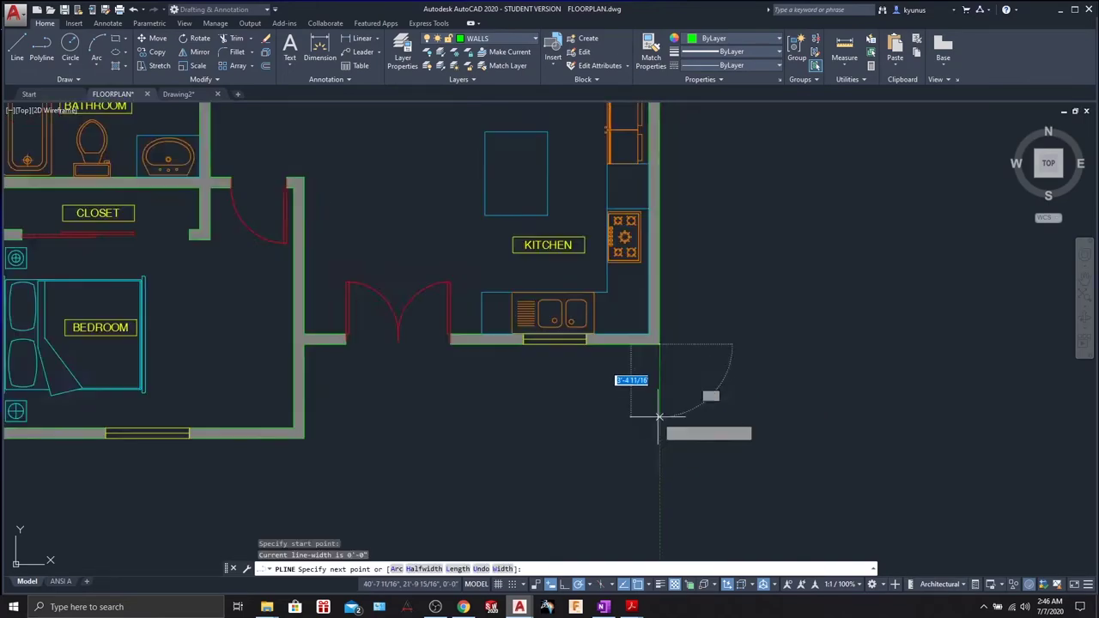
{"action": "scroll", "coordinate": [660, 416], "scroll_direction": "down", "scroll_amount": 2}
{"action": "scroll", "coordinate": [648, 481], "scroll_direction": "up", "scroll_amount": 6}
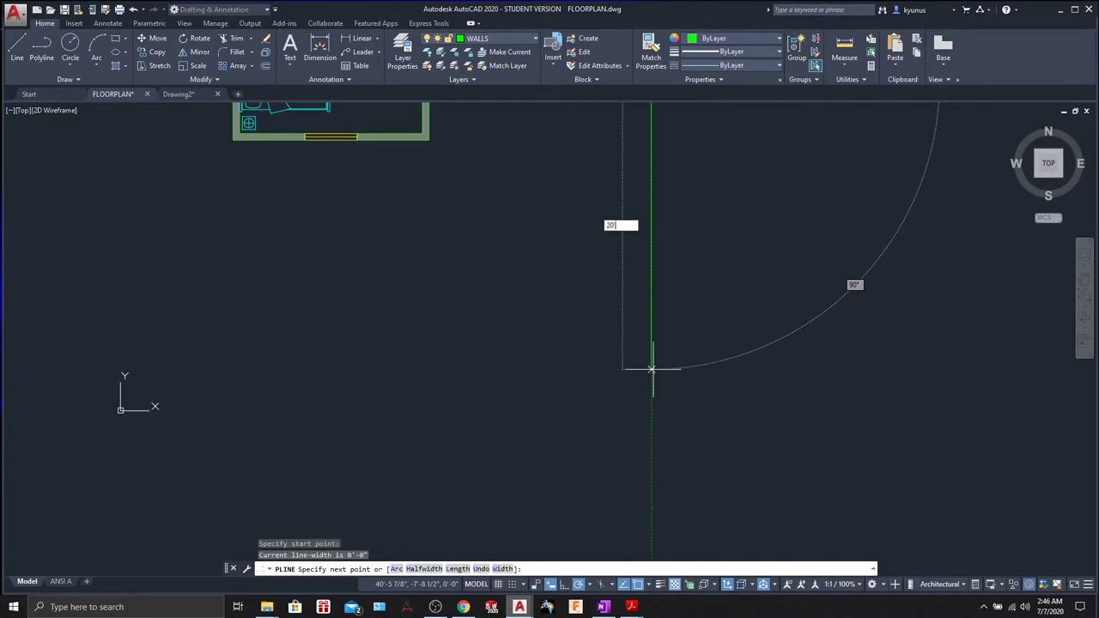
{"action": "key", "text": "Return"}
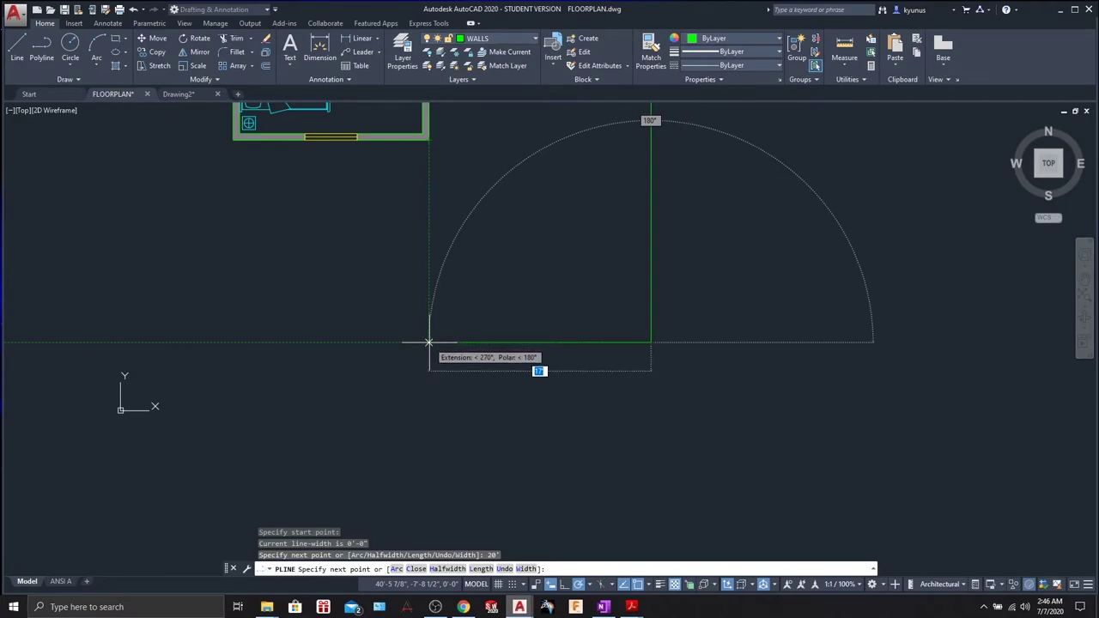
Step: Place the remaining outline corners and close the polyline back at the kitchen corner
{"action": "left_click", "coordinate": [429, 342]}
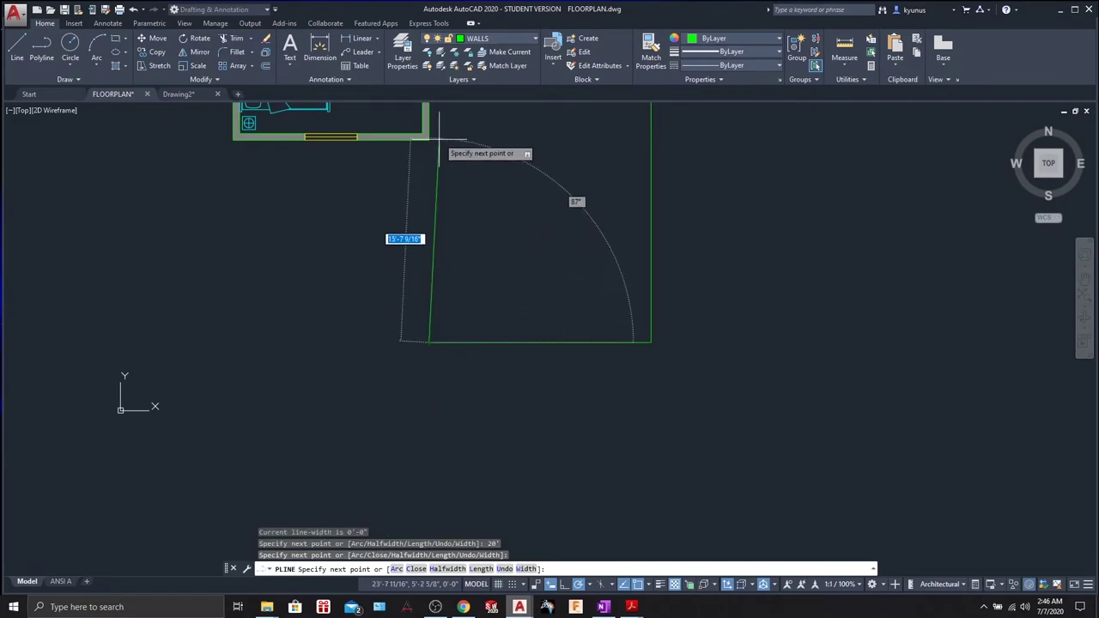
{"action": "middle_click_drag", "start_coordinate": [431, 155], "coordinate": [431, 349]}
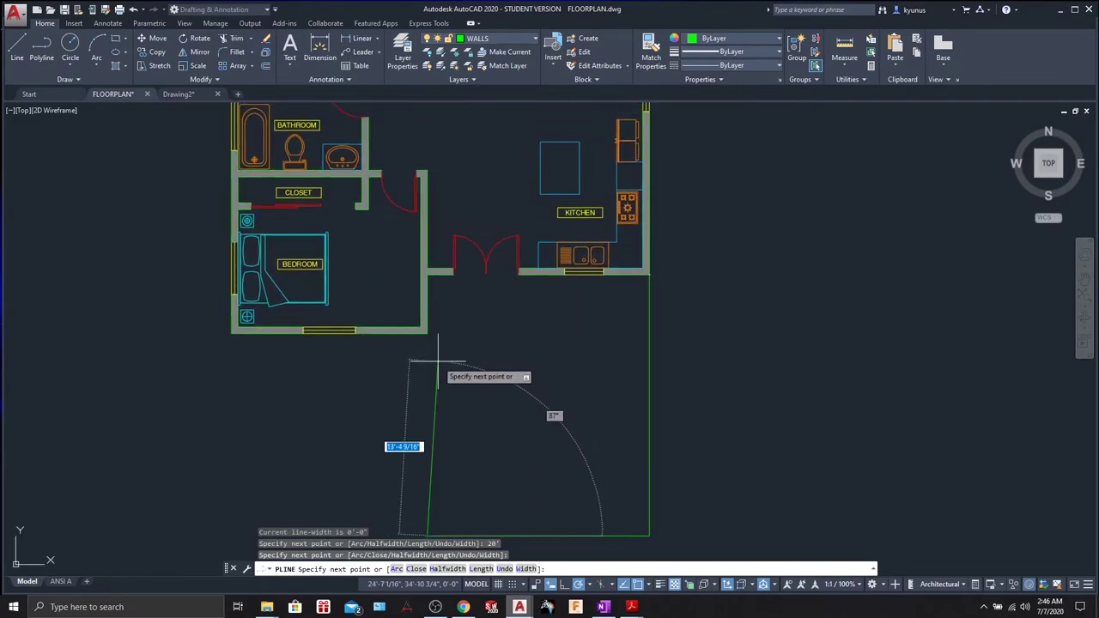
{"action": "left_click", "coordinate": [416, 273]}
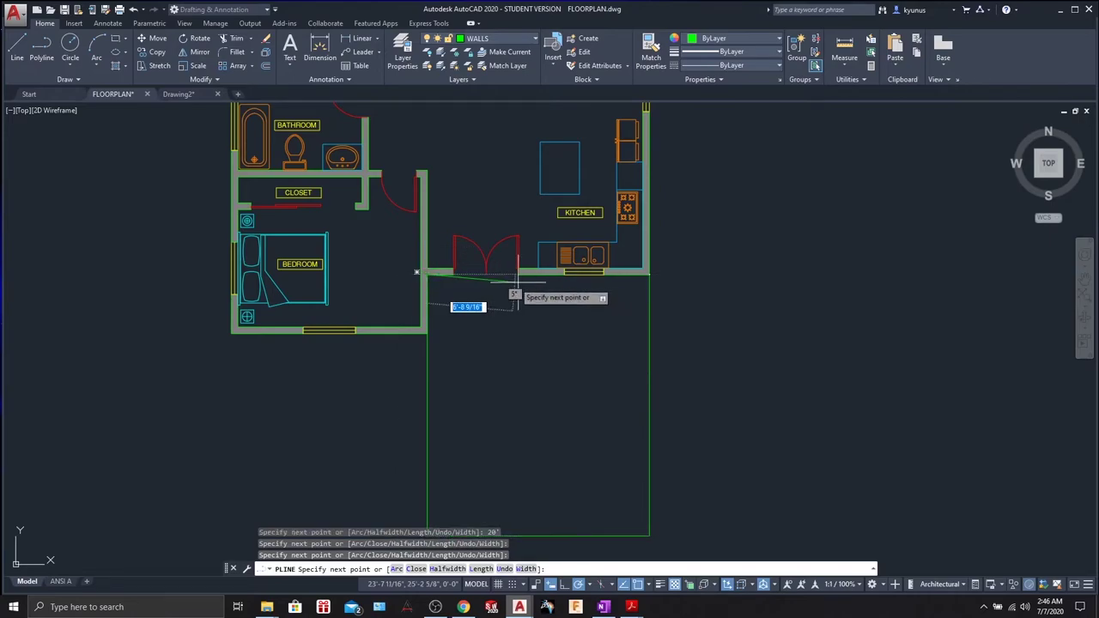
{"action": "left_click", "coordinate": [649, 274]}
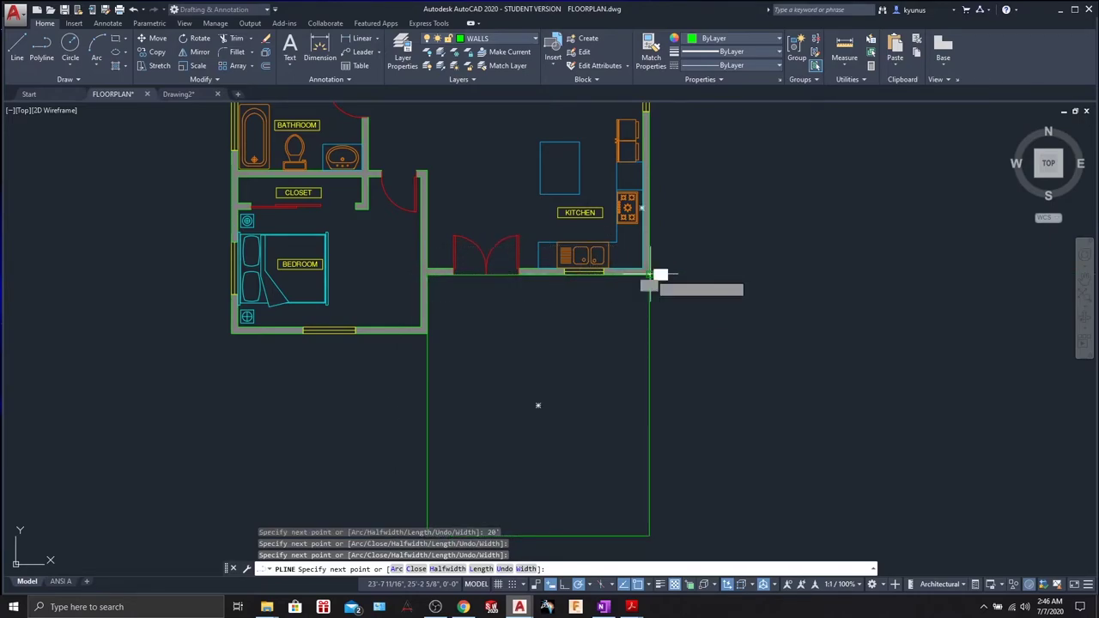
{"action": "key", "text": "Return"}
{"action": "mouse_move", "coordinate": [759, 386]}
{"action": "middle_mouse_down"}
{"action": "mouse_move", "coordinate": [744, 314]}
{"action": "mouse_move", "coordinate": [730, 373]}
{"action": "mouse_move", "coordinate": [730, 282]}
{"action": "mouse_move", "coordinate": [678, 268]}
{"action": "mouse_move", "coordinate": [576, 299]}
{"action": "middle_mouse_up"}
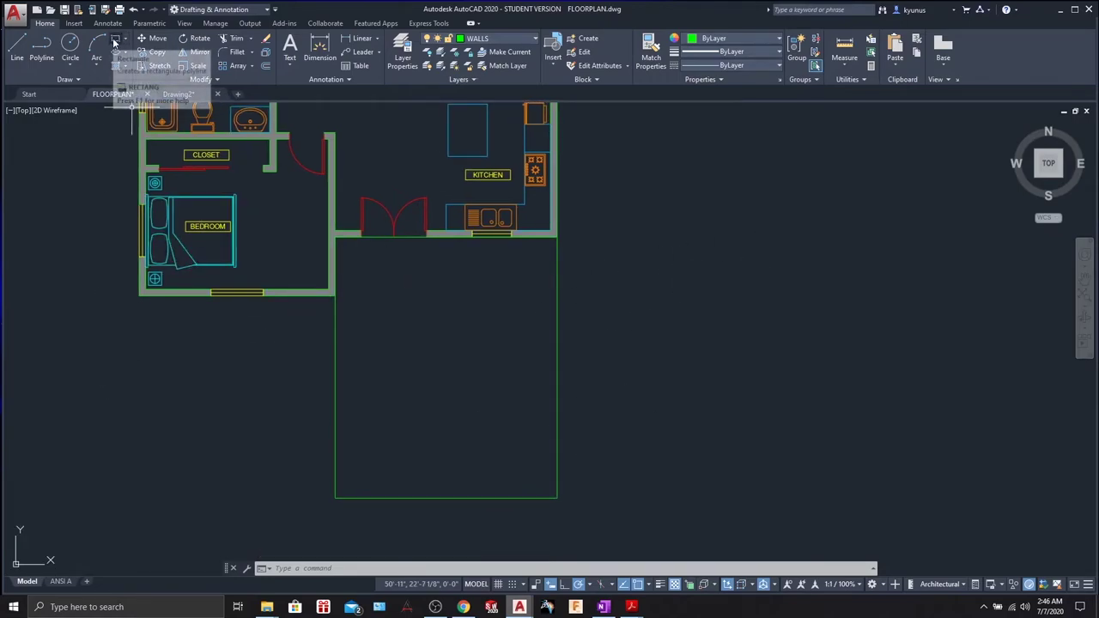
Step: Delete the green polyline outline below the kitchen
{"action": "left_click", "coordinate": [127, 39]}
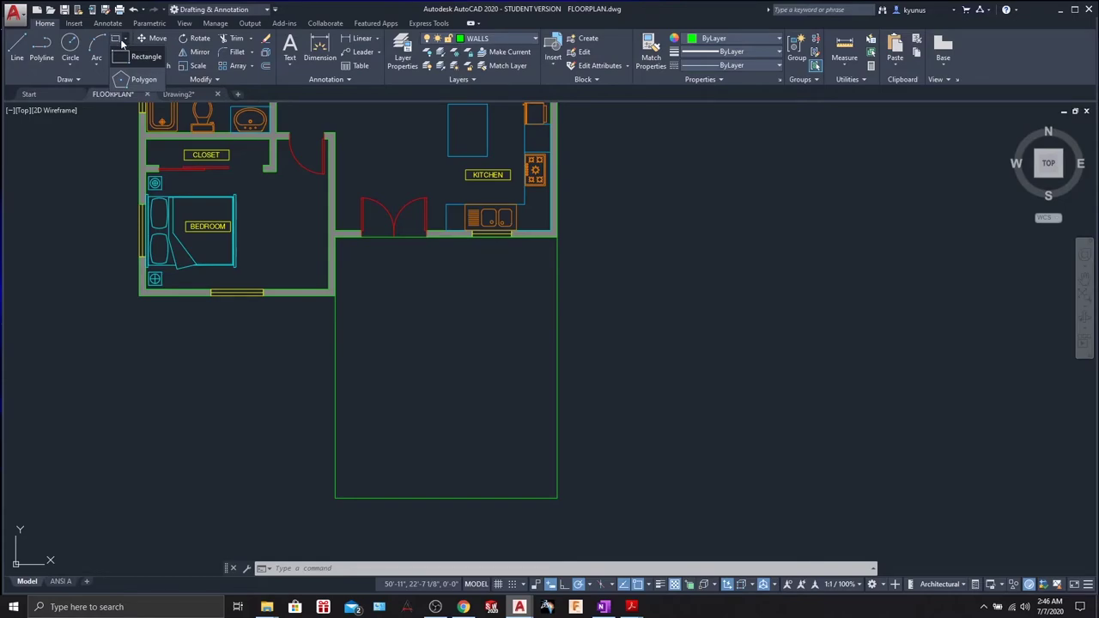
{"action": "left_click", "coordinate": [129, 58]}
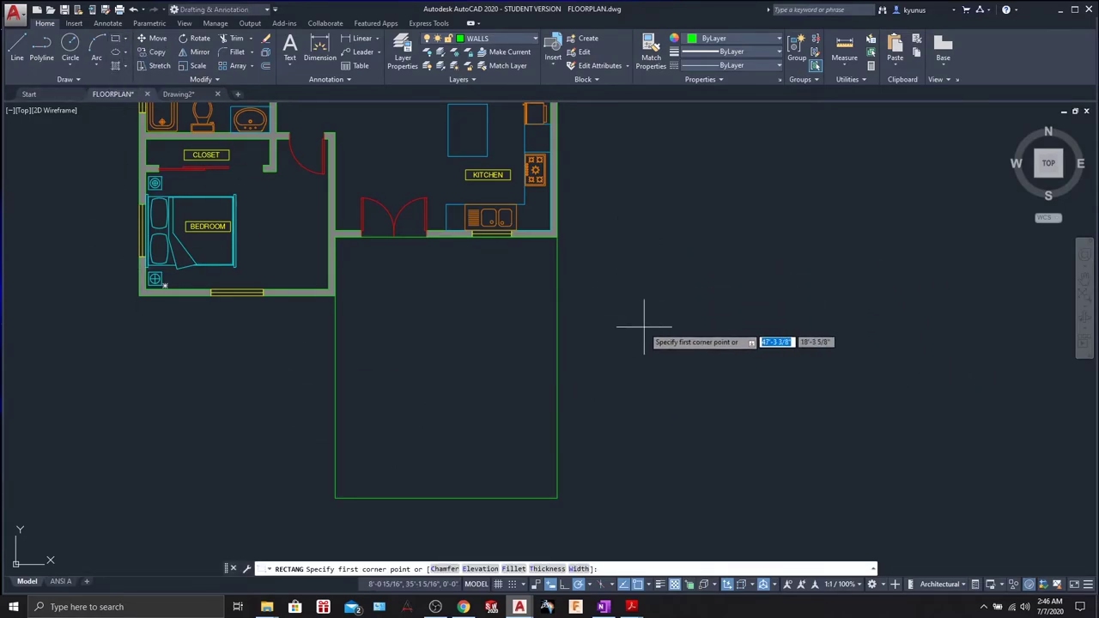
{"action": "key", "text": "Escape"}
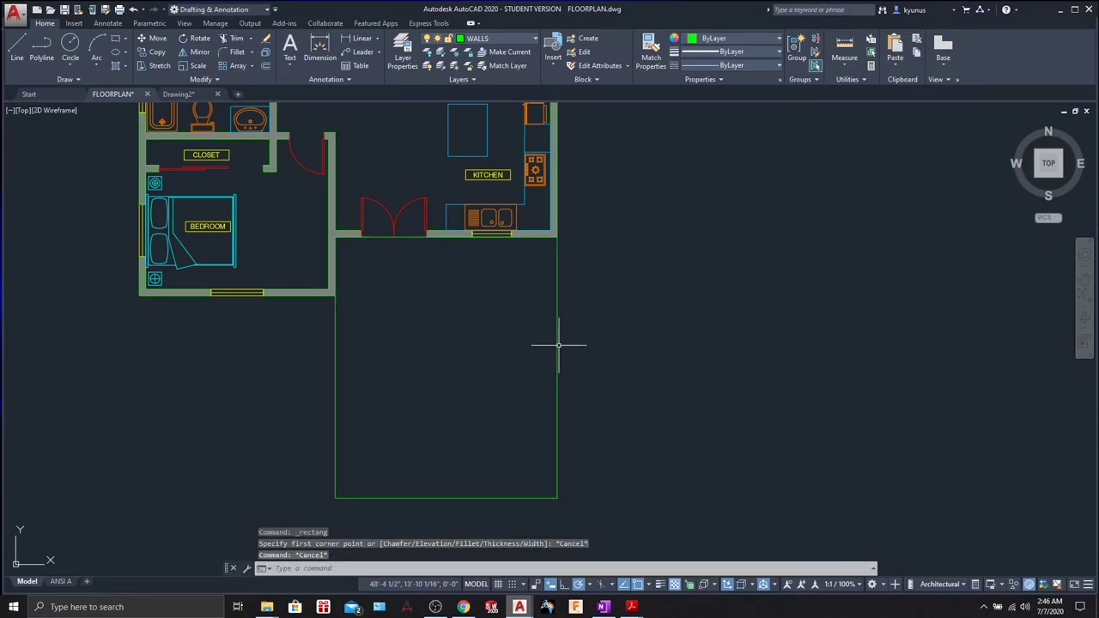
{"action": "left_click", "coordinate": [559, 344]}
{"action": "key", "text": "Delete"}
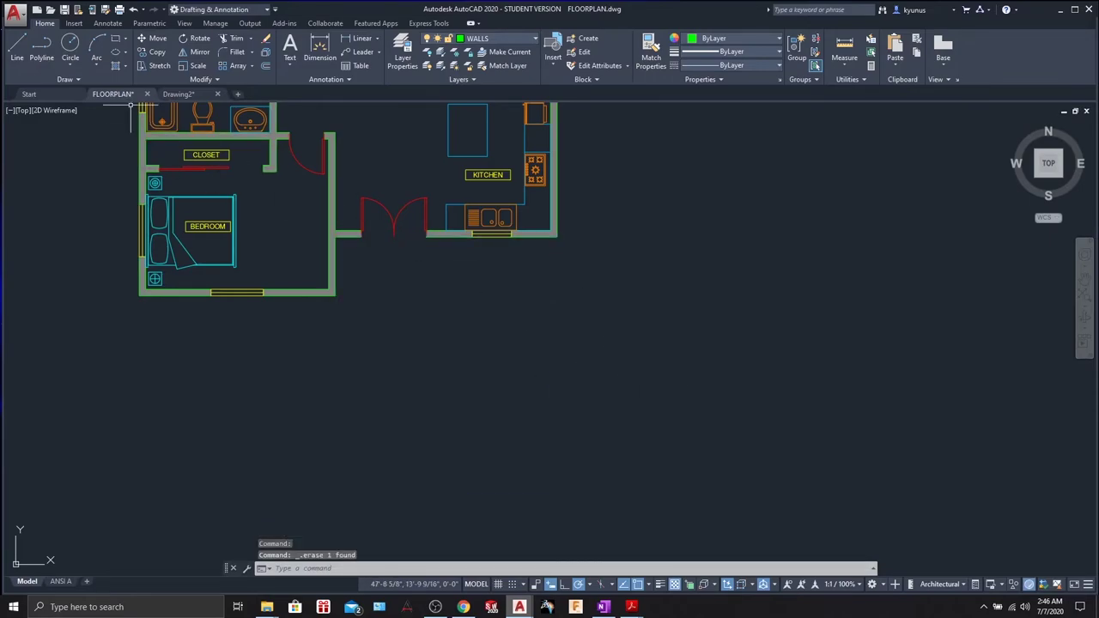
Step: Draw a rectangle from the kitchen wall corner to a lower corner below the plan
{"action": "left_click", "coordinate": [115, 40]}
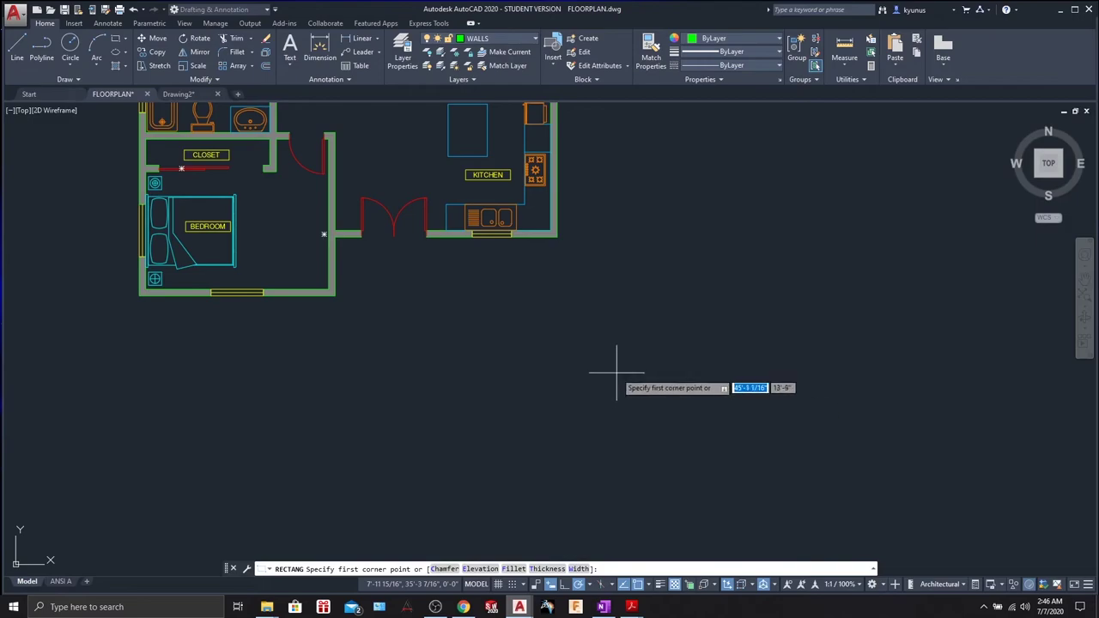
{"action": "left_click", "coordinate": [556, 236]}
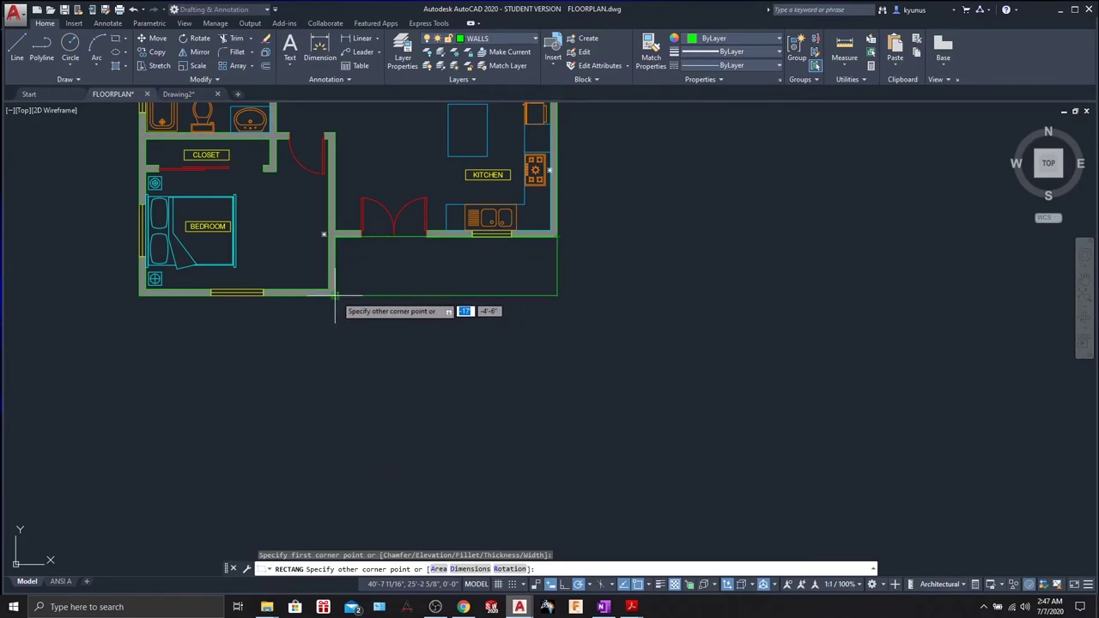
{"action": "left_click", "coordinate": [335, 524]}
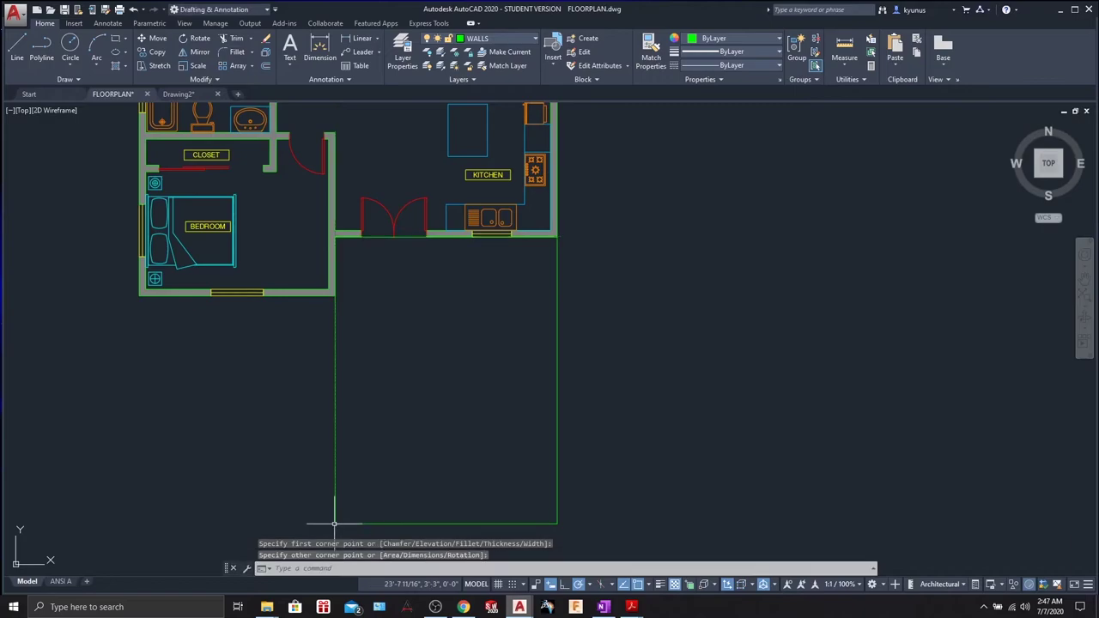
{"action": "key", "text": "Escape"}
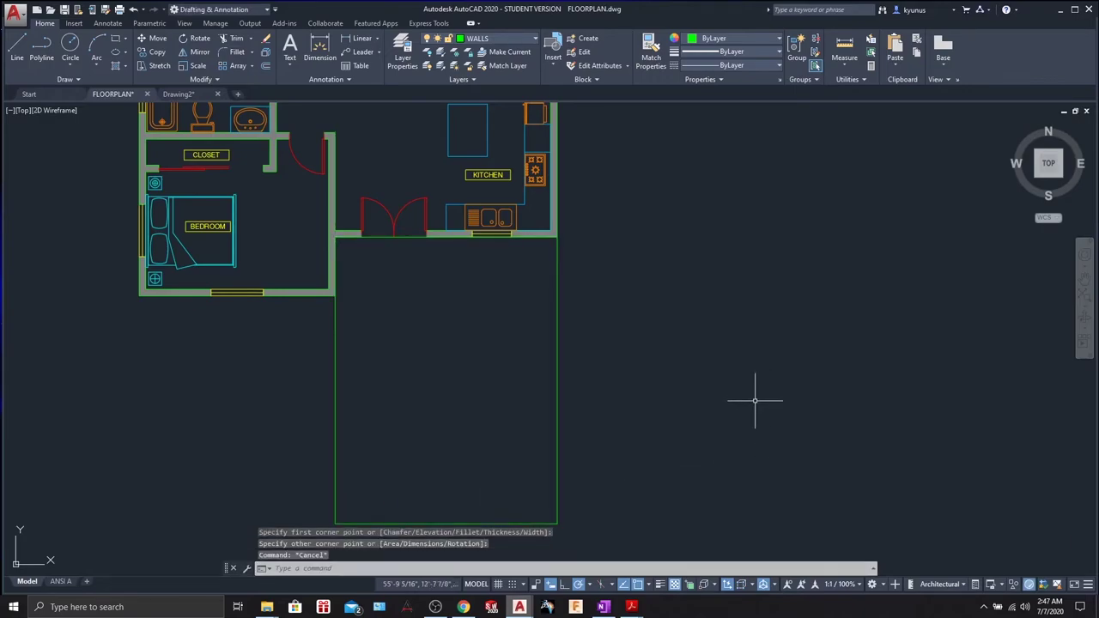
{"action": "middle_click_drag", "start_coordinate": [648, 460], "coordinate": [677, 381]}
{"action": "middle_click_drag", "start_coordinate": [662, 336], "coordinate": [680, 362]}
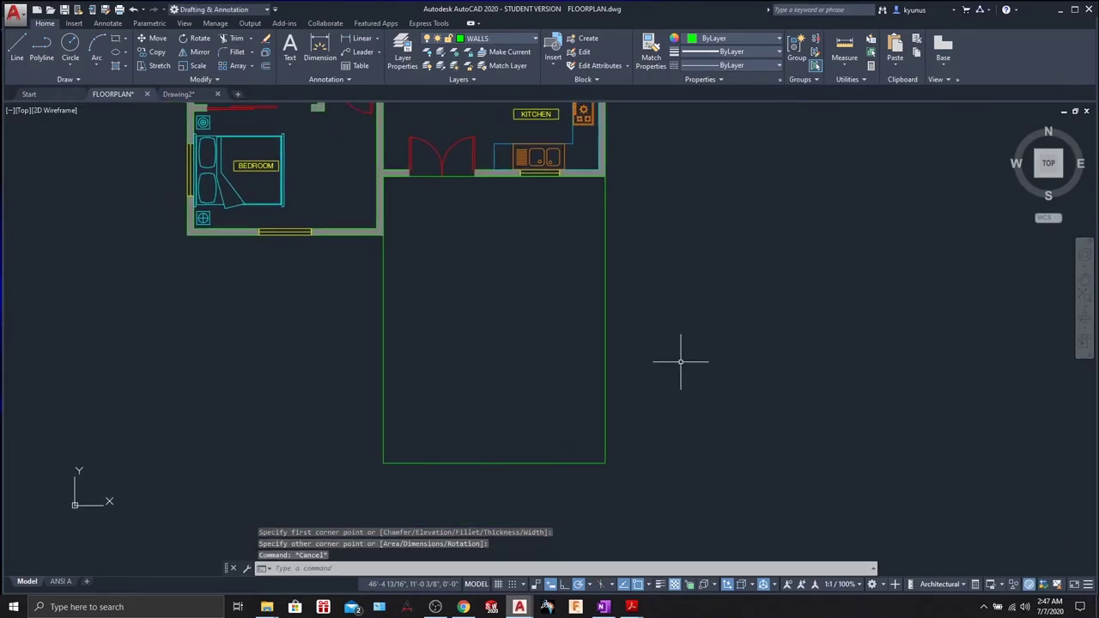
{"action": "middle_click_drag", "start_coordinate": [703, 262], "coordinate": [718, 297]}
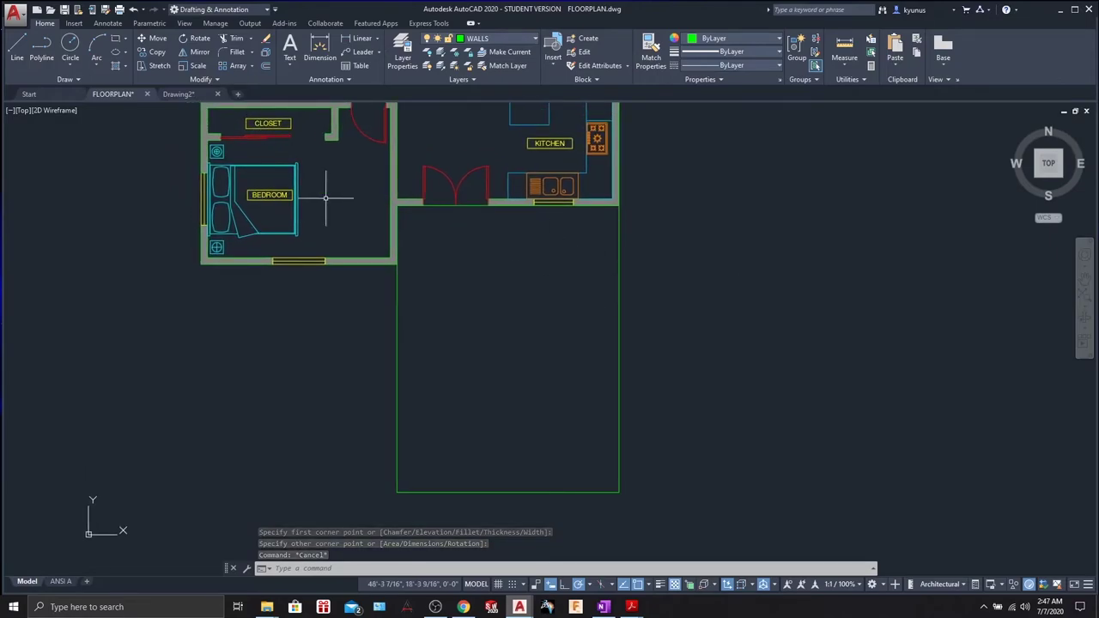
Step: Start a polygon with 6 sides, panning to bring the living room's top wall into view
{"action": "left_click", "coordinate": [125, 40]}
{"action": "left_click", "coordinate": [132, 79]}
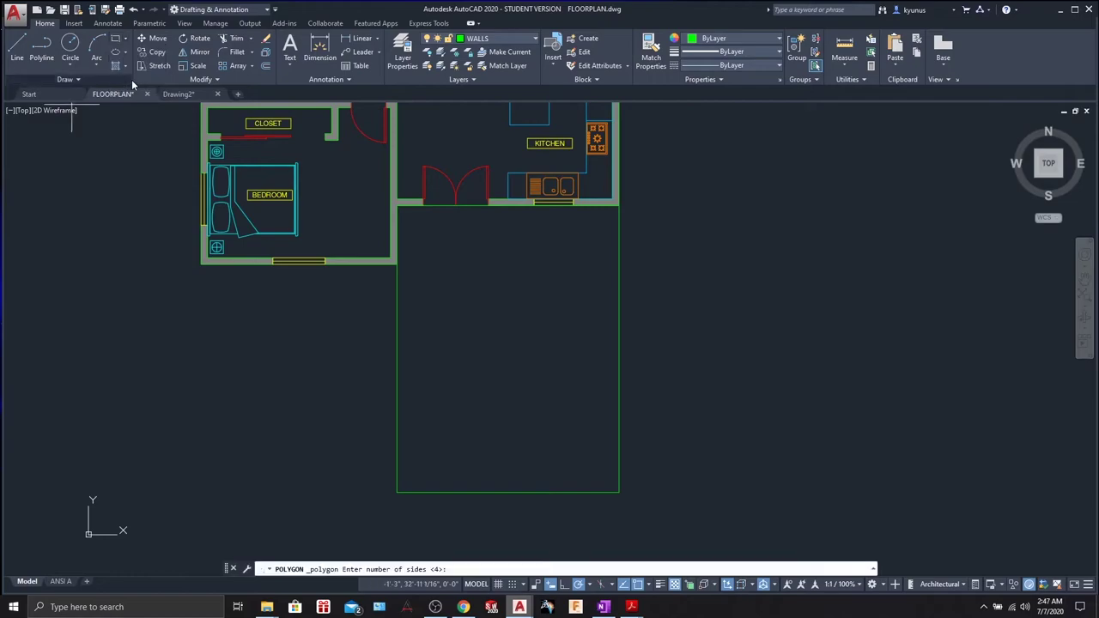
{"action": "middle_click_drag", "start_coordinate": [565, 287], "coordinate": [575, 362]}
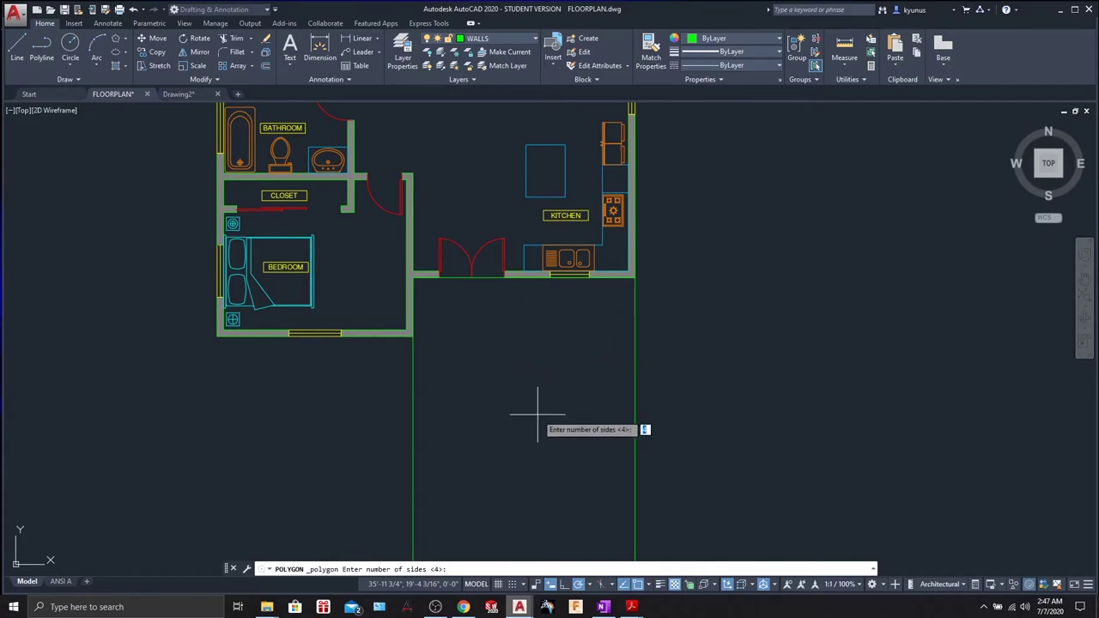
{"action": "mouse_move", "coordinate": [536, 401]}
{"action": "middle_mouse_down"}
{"action": "mouse_move", "coordinate": [524, 325]}
{"action": "mouse_move", "coordinate": [542, 400]}
{"action": "mouse_move", "coordinate": [581, 457]}
{"action": "middle_mouse_up"}
{"action": "mouse_move", "coordinate": [658, 395]}
{"action": "middle_mouse_down"}
{"action": "mouse_move", "coordinate": [431, 459]}
{"action": "mouse_move", "coordinate": [567, 545]}
{"action": "mouse_move", "coordinate": [572, 523]}
{"action": "mouse_move", "coordinate": [611, 539]}
{"action": "middle_mouse_up"}
{"action": "middle_click_drag", "start_coordinate": [496, 251], "coordinate": [515, 361]}
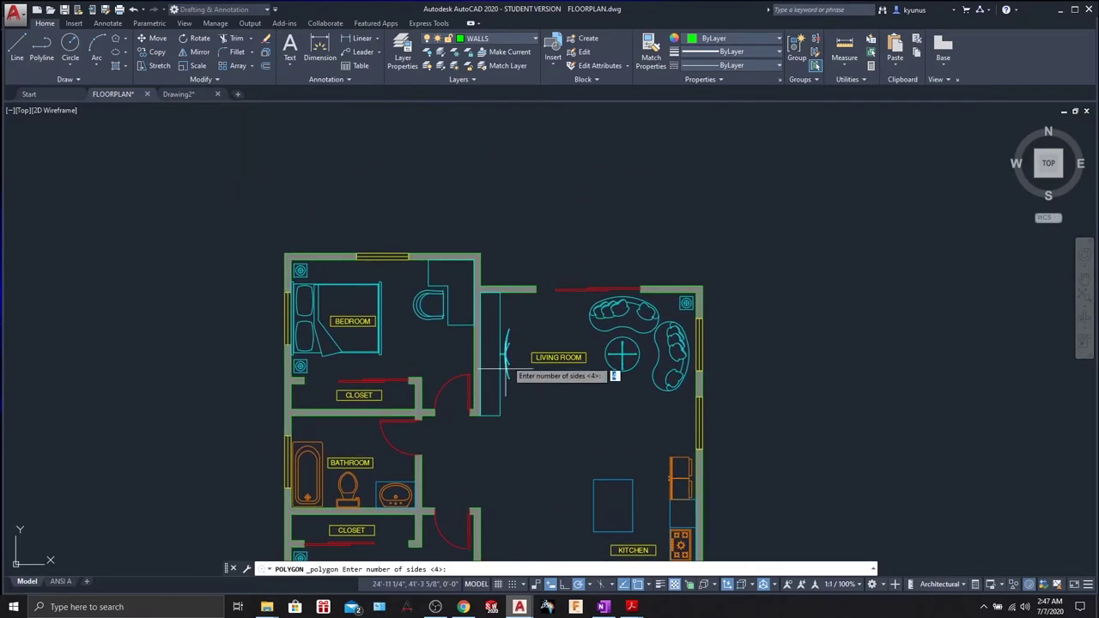
{"action": "scroll", "coordinate": [611, 251], "scroll_direction": "up", "scroll_amount": 2}
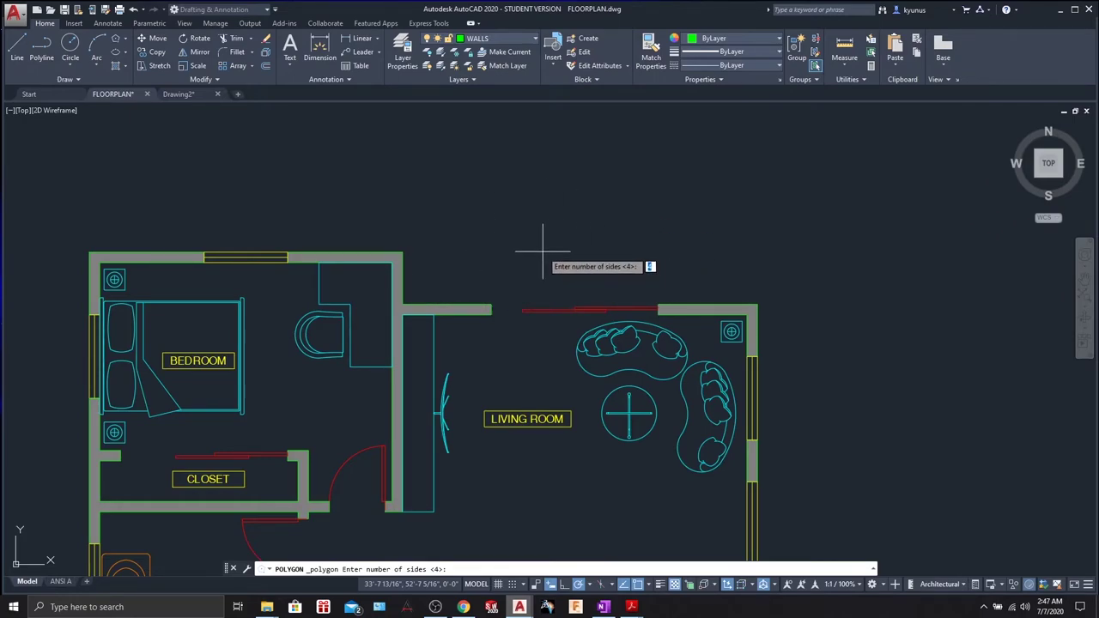
{"action": "key", "text": "Return"}
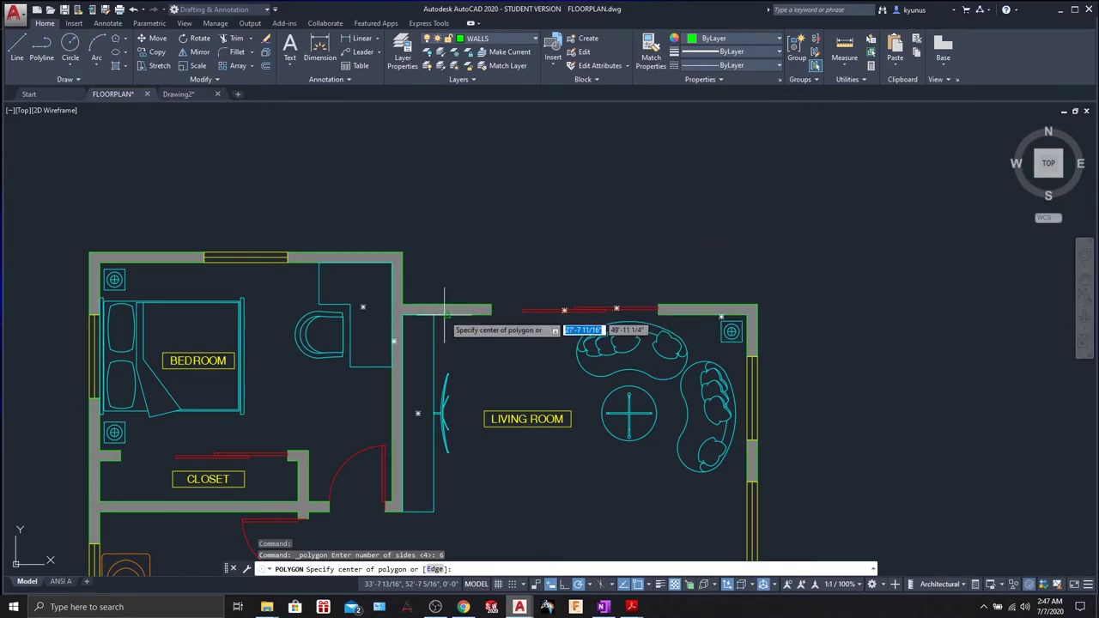
Step: Begin an edge-defined hexagon at the wall corner, then abandon that attempt
{"action": "right_click", "coordinate": [529, 187]}
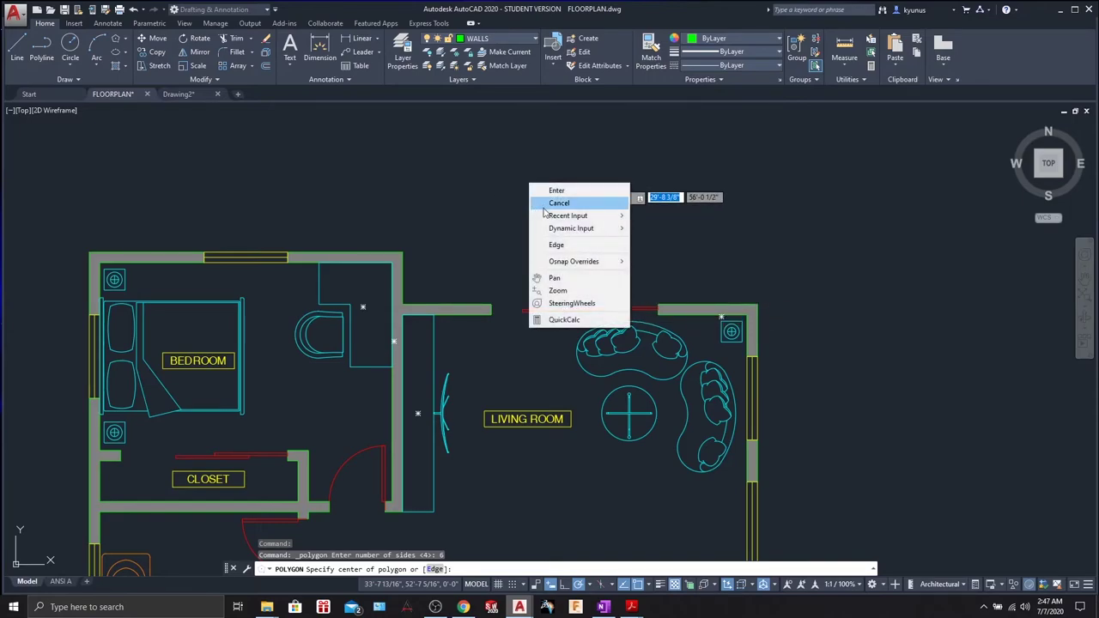
{"action": "left_click", "coordinate": [550, 244]}
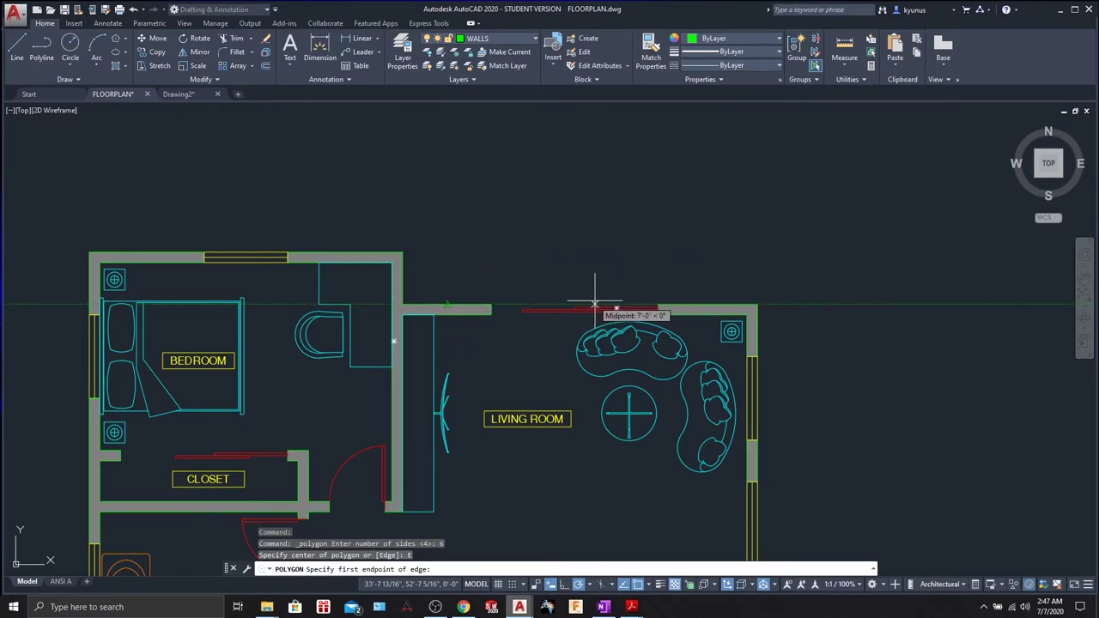
{"action": "left_click", "coordinate": [658, 306]}
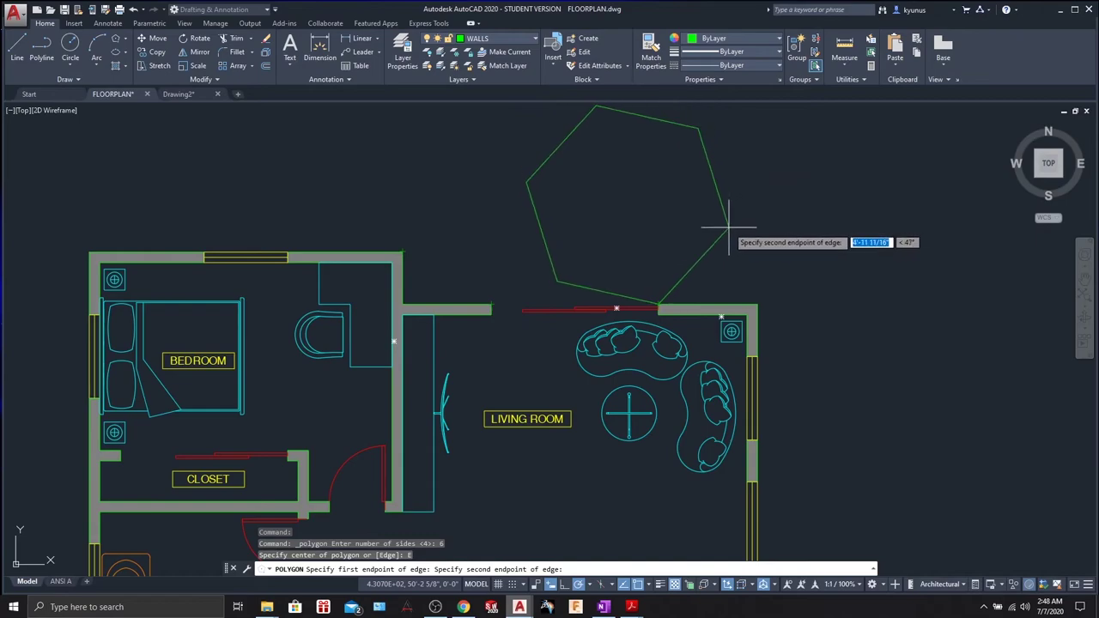
{"action": "key", "text": "Escape"}
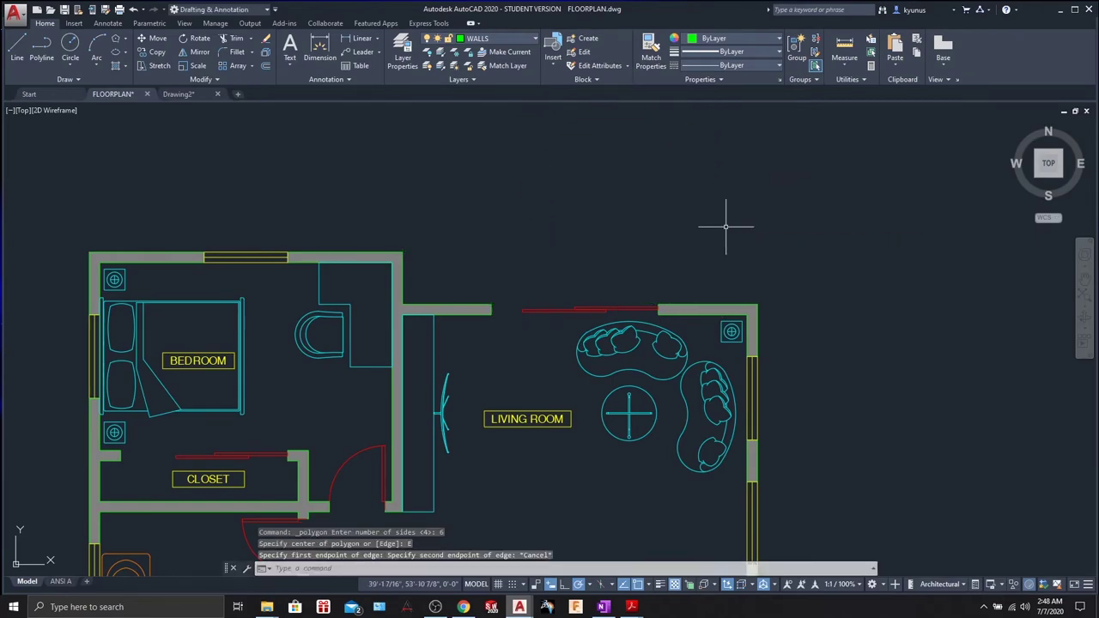
Step: Draw a six-sided polygon by Edge, spanning both ends of the living-room top wall opening
{"action": "left_click", "coordinate": [116, 40]}
{"action": "key", "text": "Return"}
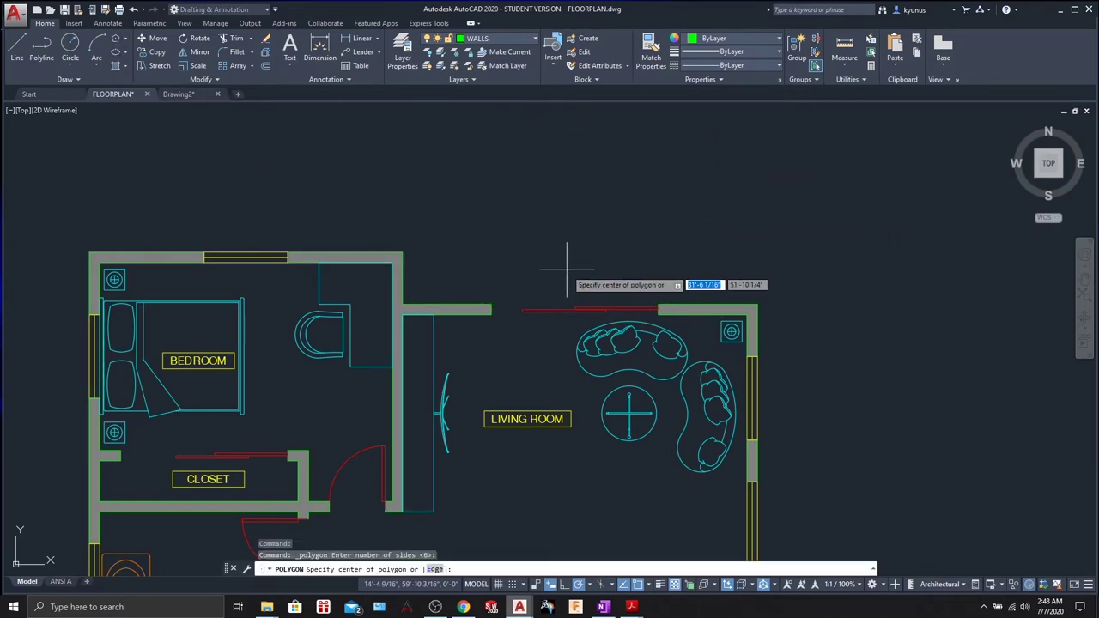
{"action": "right_click", "coordinate": [512, 261]}
{"action": "left_click", "coordinate": [542, 319]}
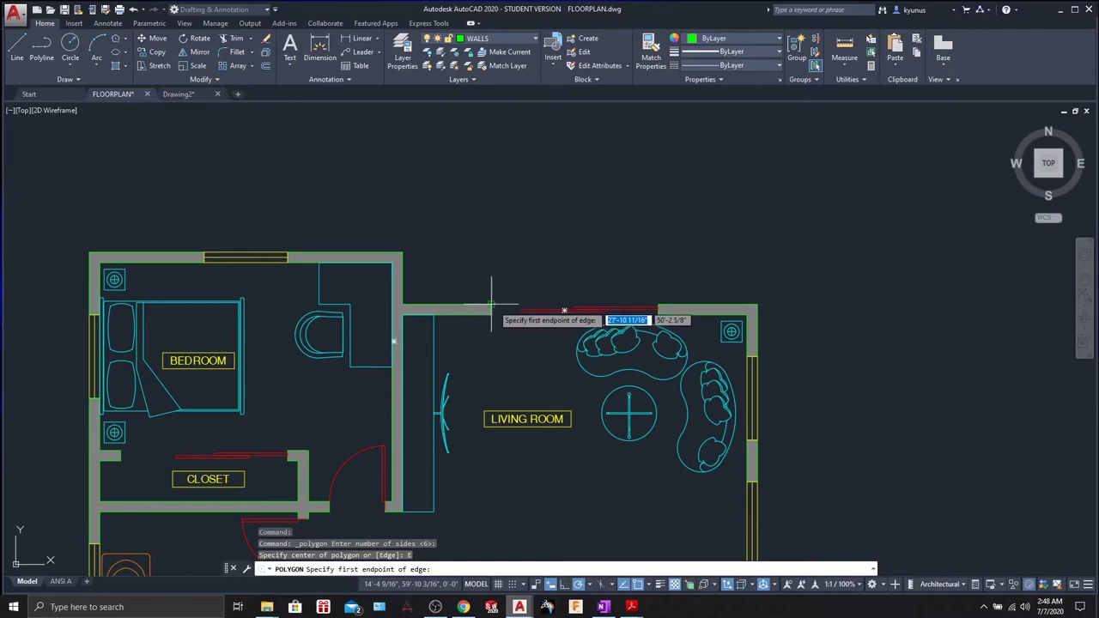
{"action": "left_click", "coordinate": [492, 304]}
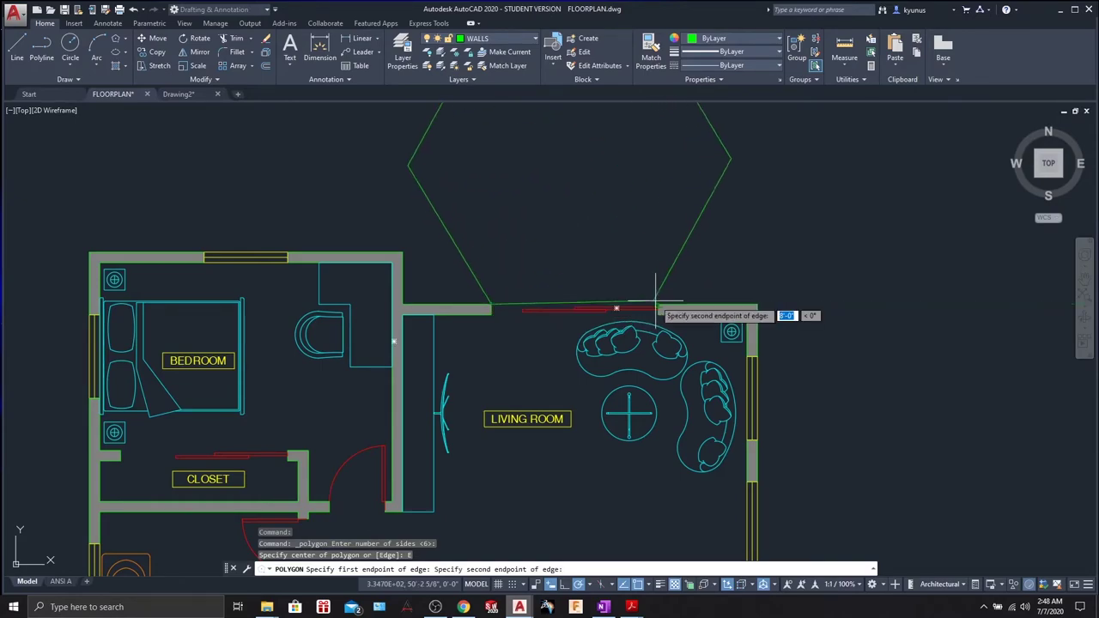
{"action": "left_click", "coordinate": [659, 305]}
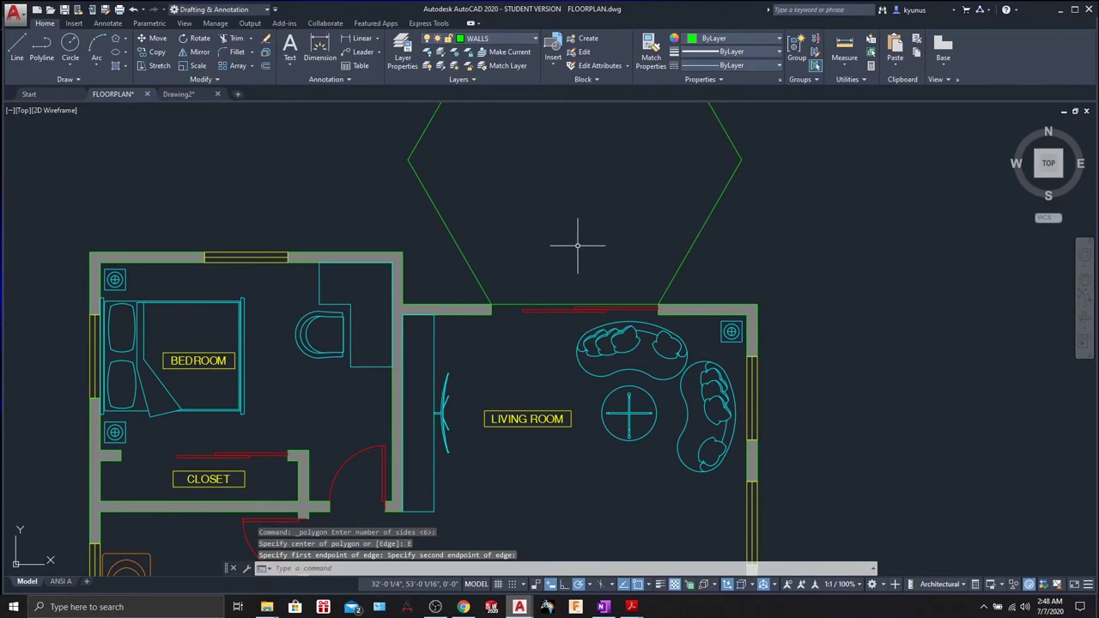
{"action": "scroll", "coordinate": [578, 240], "scroll_direction": "down", "scroll_amount": 6}
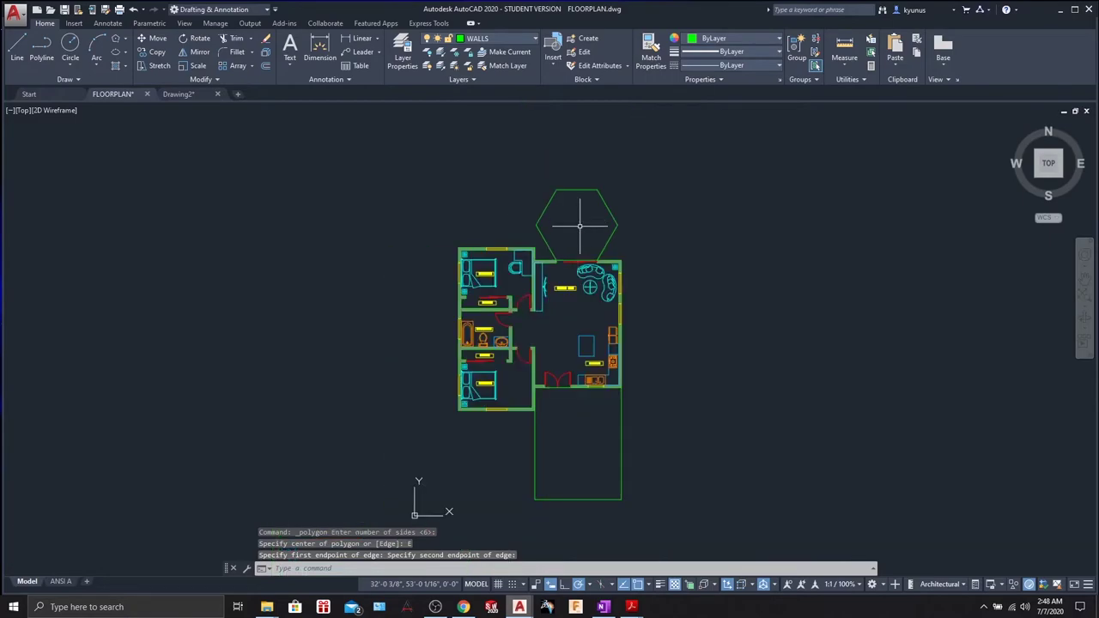
{"action": "middle_click_drag", "start_coordinate": [580, 227], "coordinate": [557, 247]}
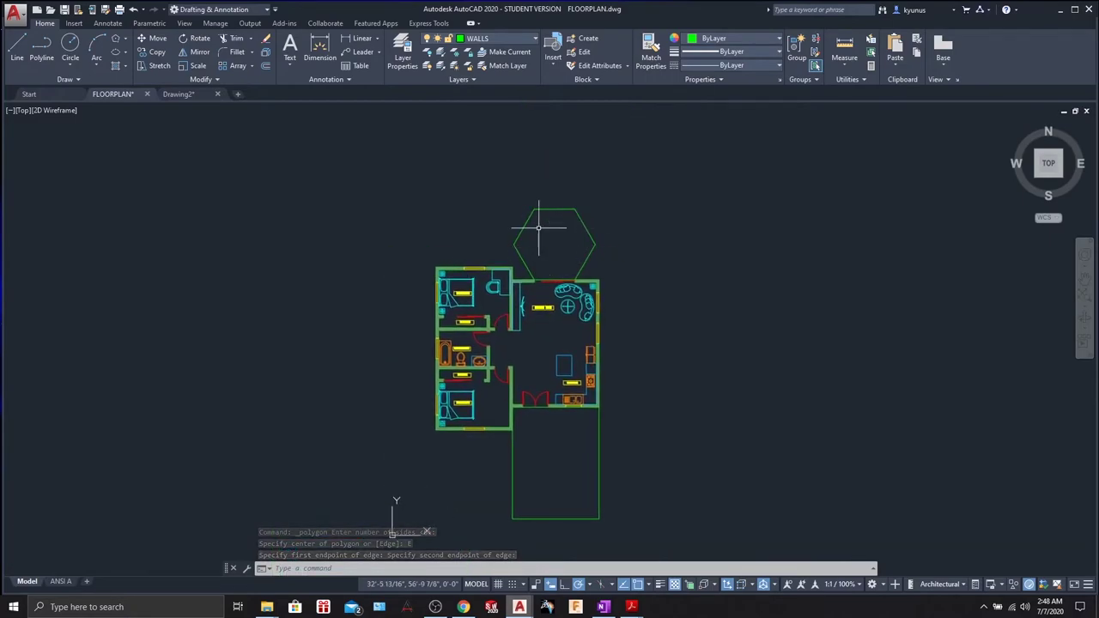
{"action": "scroll", "coordinate": [545, 249], "scroll_direction": "up", "scroll_amount": 2}
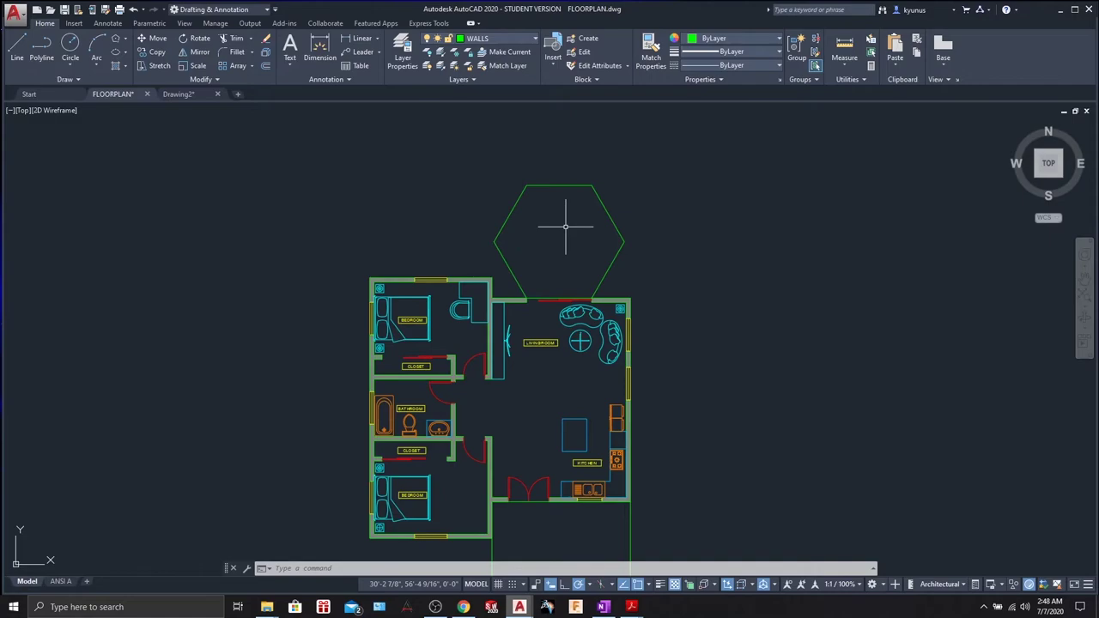
{"action": "middle_click_drag", "start_coordinate": [565, 227], "coordinate": [522, 233]}
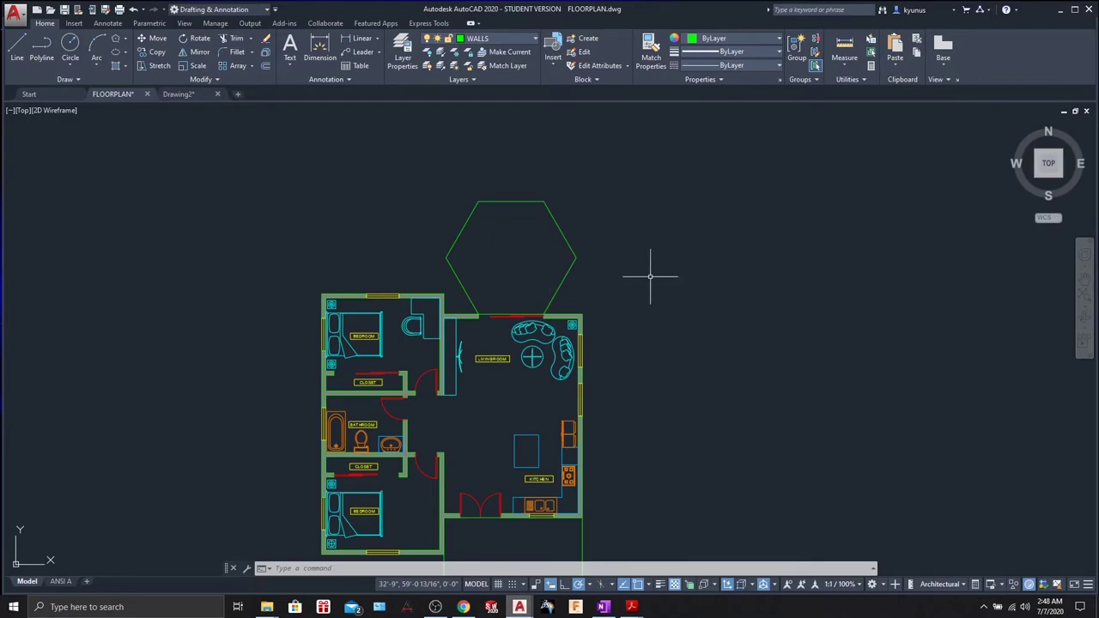
{"action": "scroll", "coordinate": [649, 278], "scroll_direction": "down", "scroll_amount": 3}
{"action": "middle_click_drag", "start_coordinate": [667, 368], "coordinate": [613, 313]}
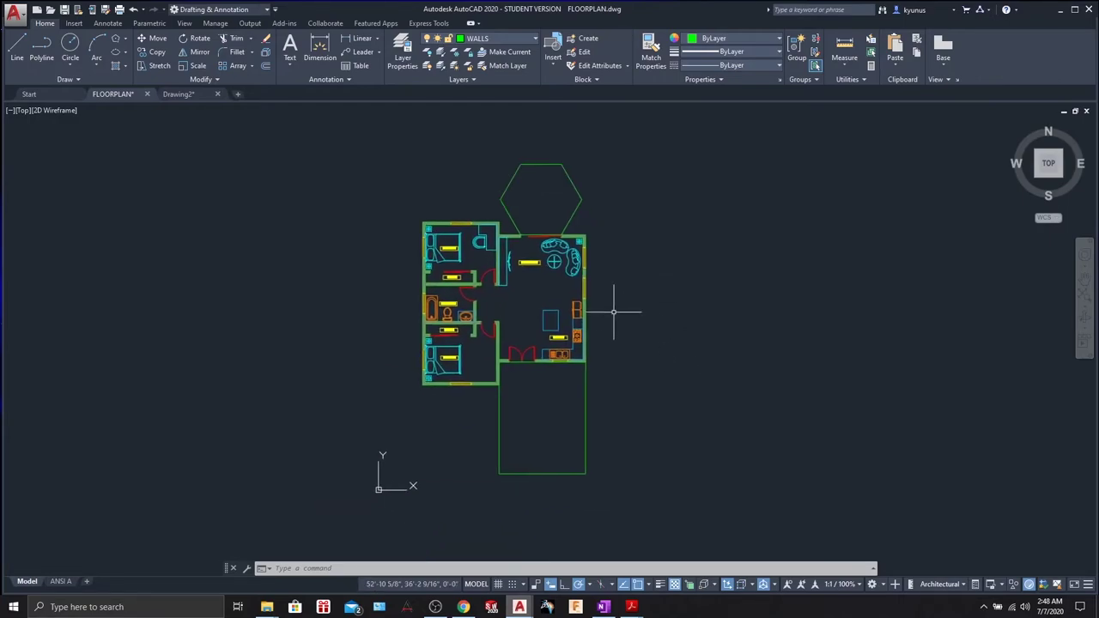
{"action": "left_click", "coordinate": [115, 41]}
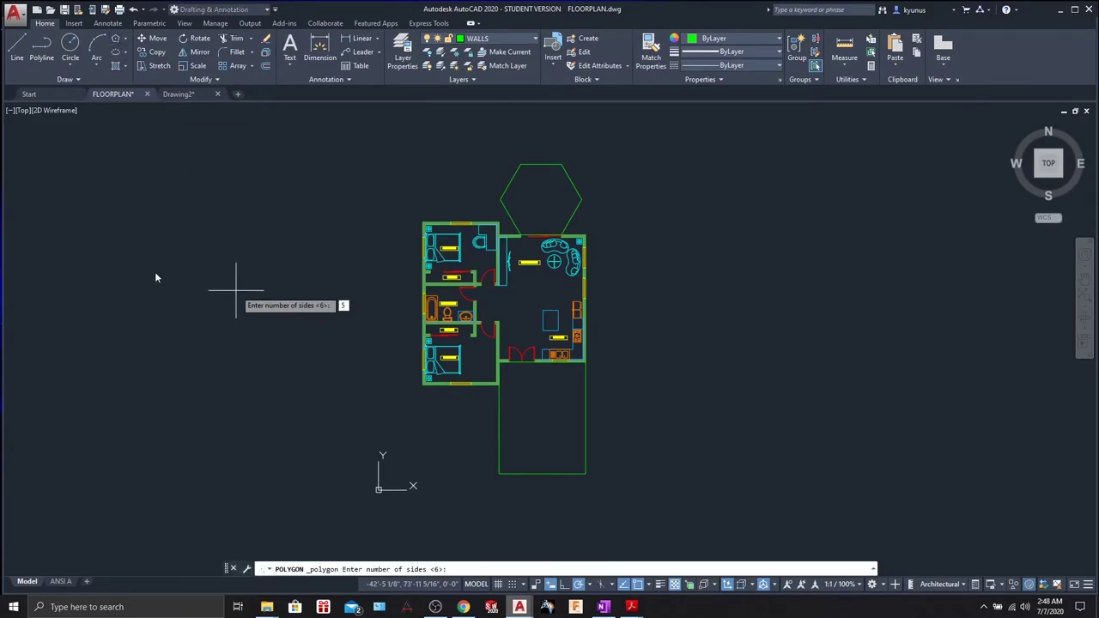
{"action": "type", "text": "5"}
{"action": "key", "text": "Return"}
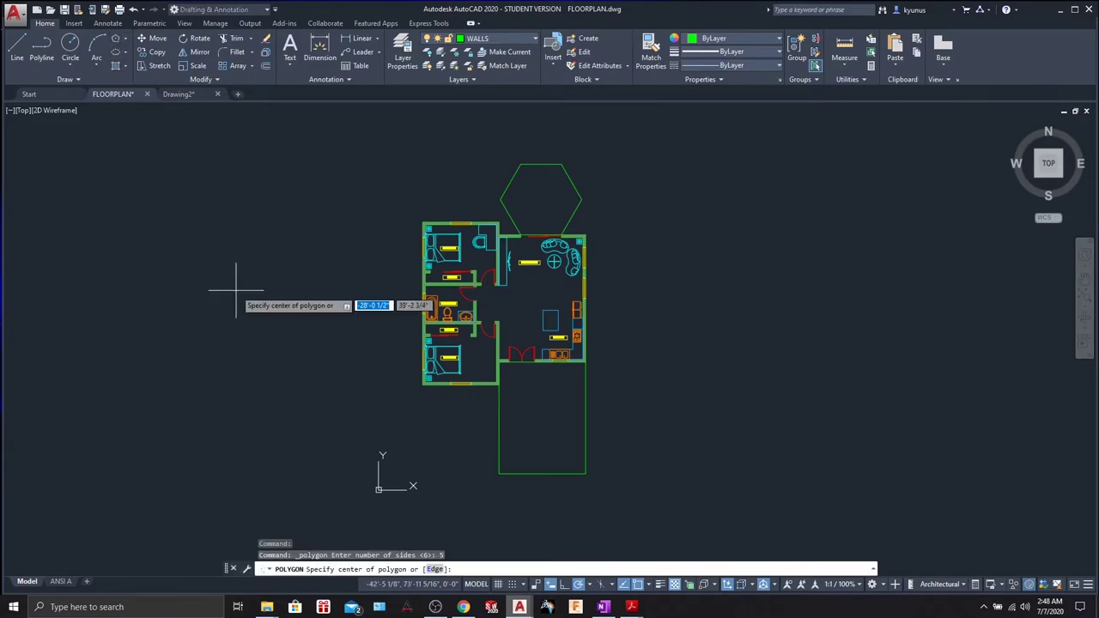
{"action": "left_click", "coordinate": [185, 232]}
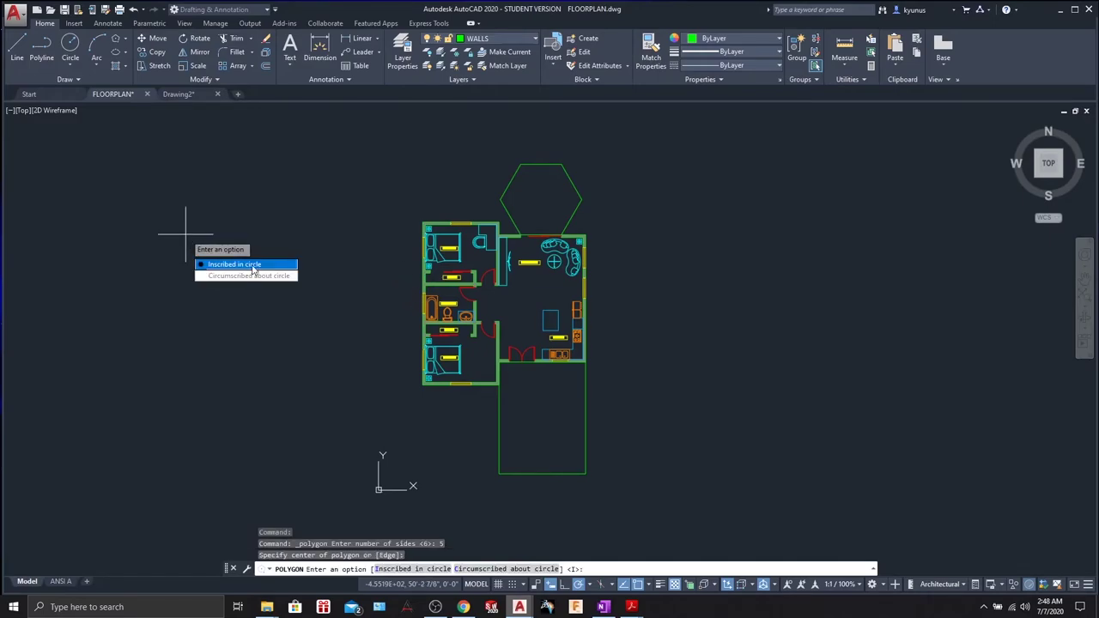
{"action": "left_click", "coordinate": [251, 264]}
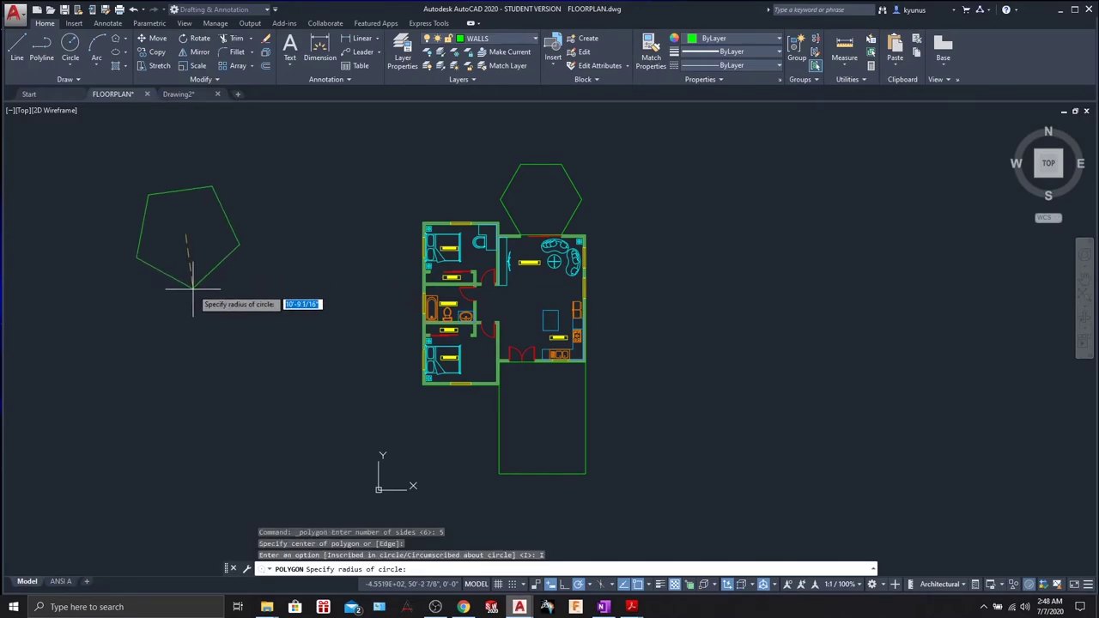
{"action": "left_click", "coordinate": [186, 295]}
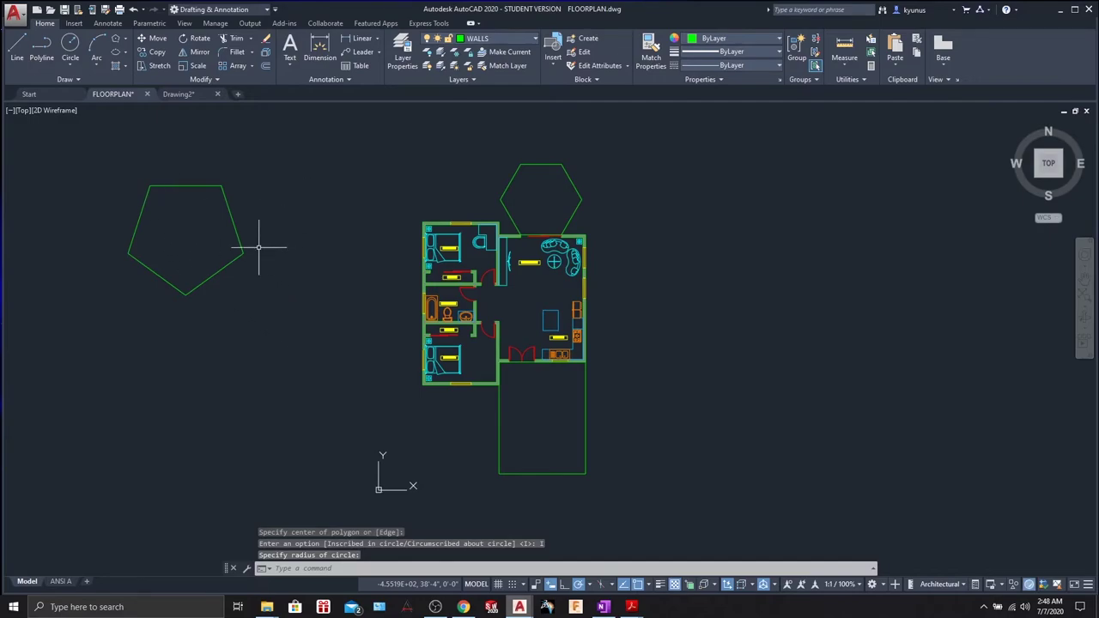
{"action": "mouse_move", "coordinate": [330, 294]}
{"action": "left_mouse_down"}
{"action": "mouse_move", "coordinate": [233, 247]}
{"action": "mouse_move", "coordinate": [133, 156]}
{"action": "left_mouse_up"}
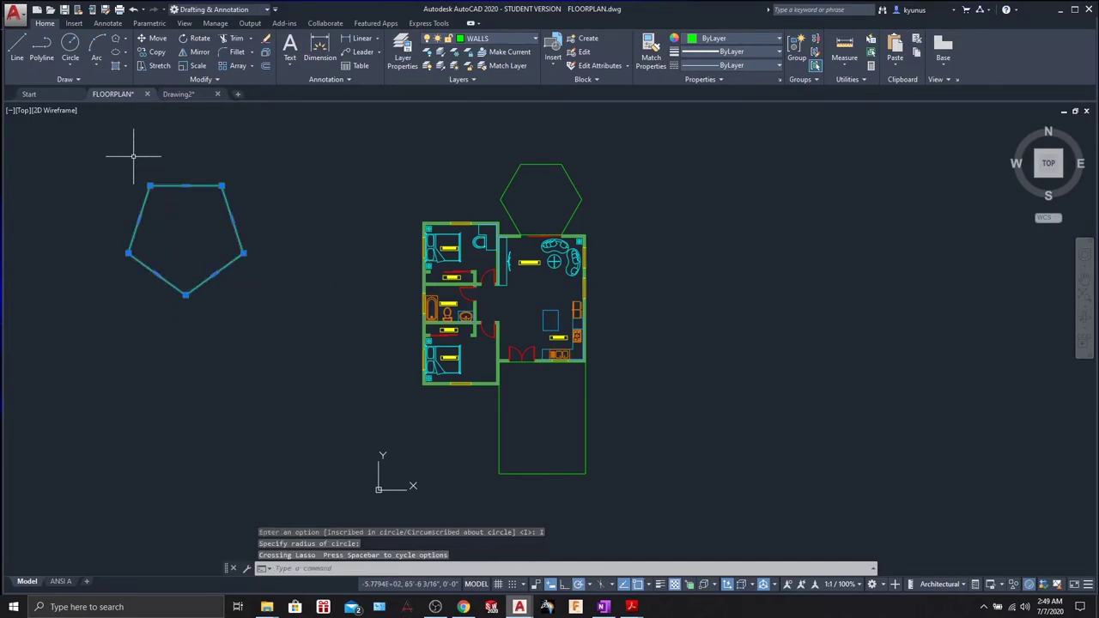
{"action": "key", "text": "Delete"}
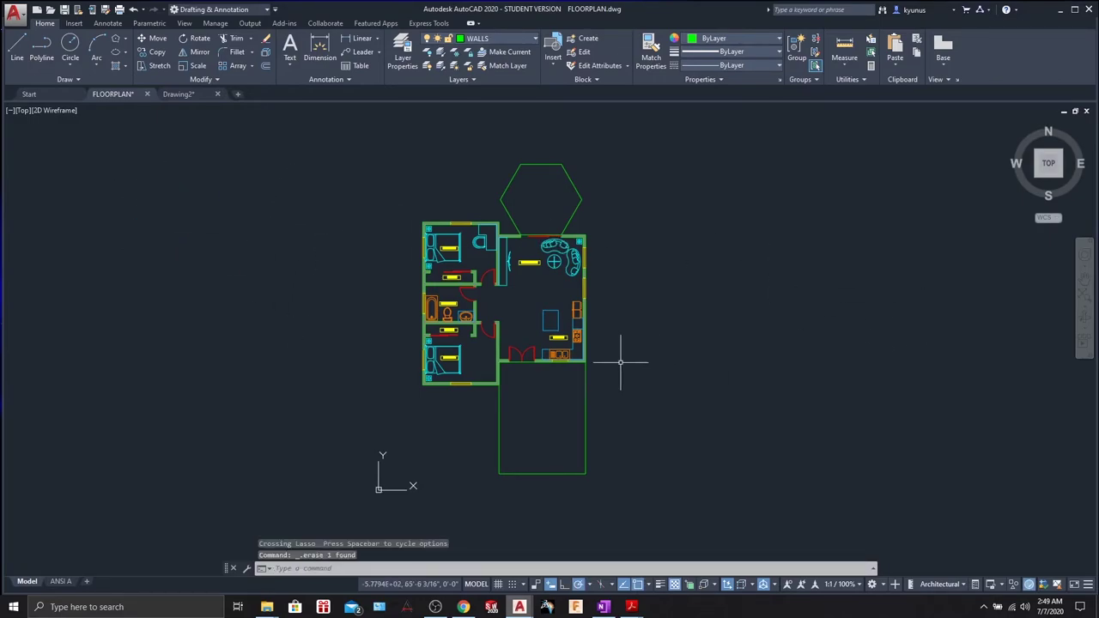
Step: Cancel the stray 's' command, zoom in on the hexagon, and expand the Draw panel
{"action": "mouse_move", "coordinate": [675, 312]}
{"action": "middle_mouse_down"}
{"action": "mouse_move", "coordinate": [643, 253]}
{"action": "mouse_move", "coordinate": [658, 326]}
{"action": "mouse_move", "coordinate": [632, 297]}
{"action": "middle_mouse_up"}
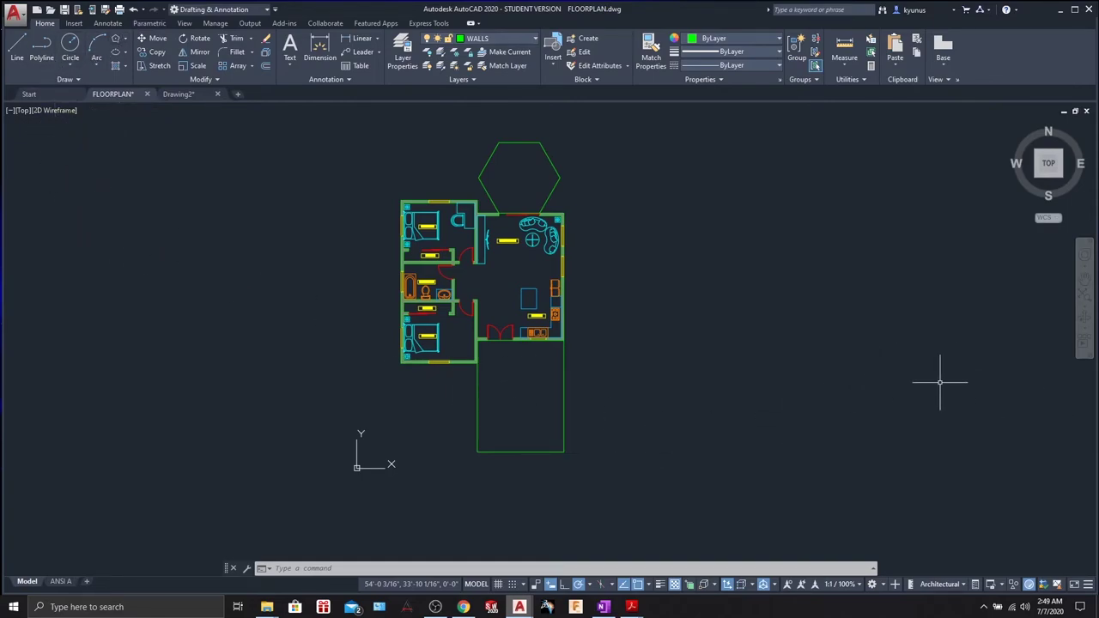
{"action": "type", "text": "s"}
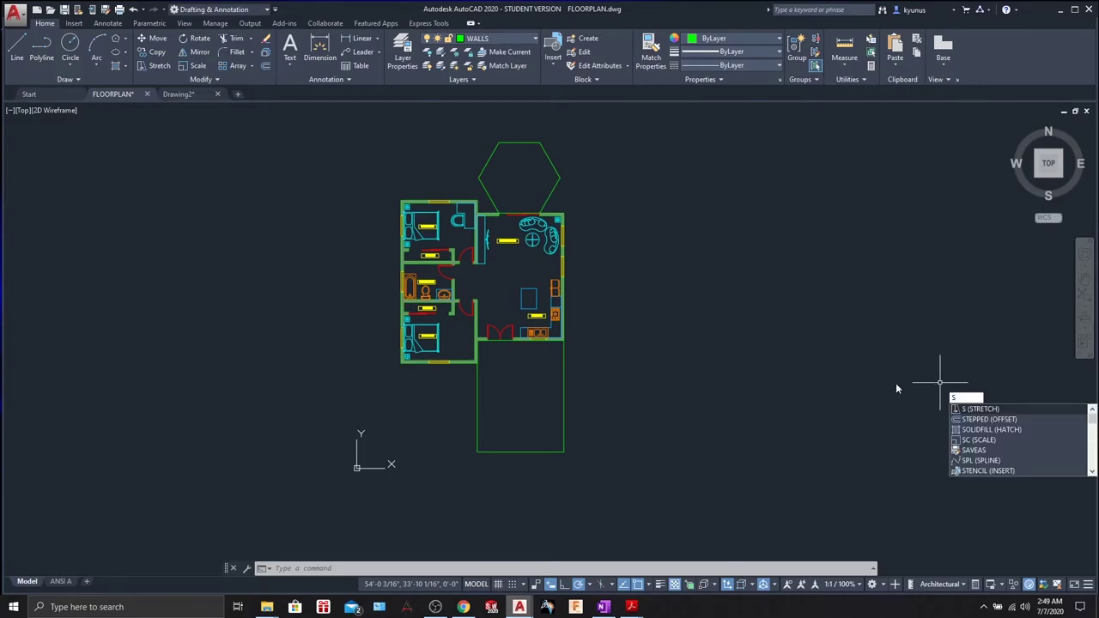
{"action": "scroll", "coordinate": [400, 307], "scroll_direction": "up", "scroll_amount": 5}
{"action": "key", "text": "Escape"}
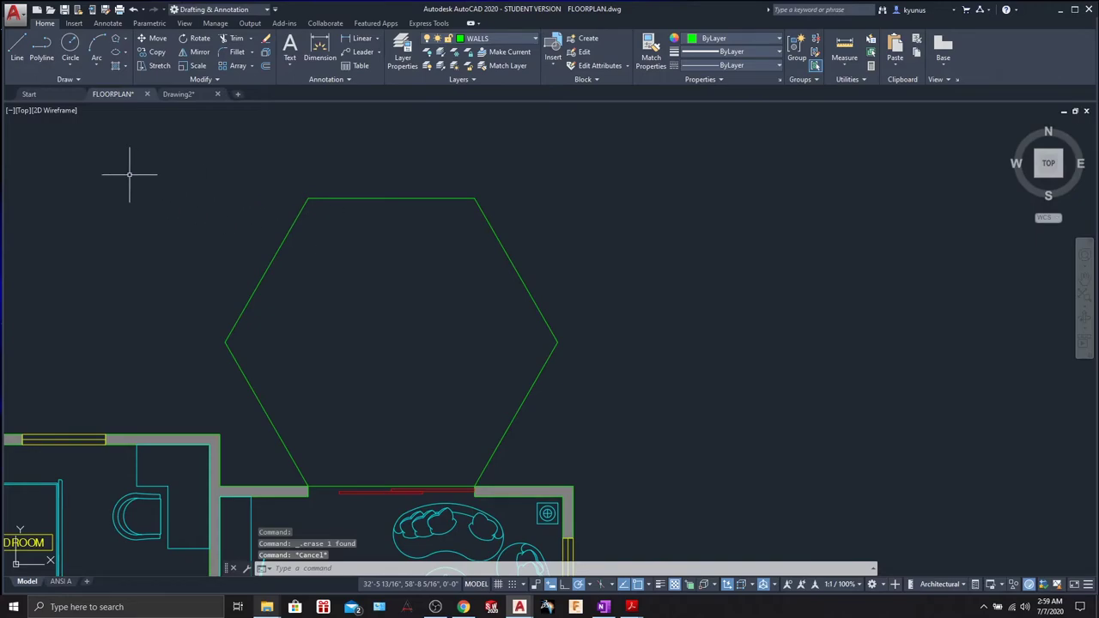
{"action": "left_click", "coordinate": [78, 79]}
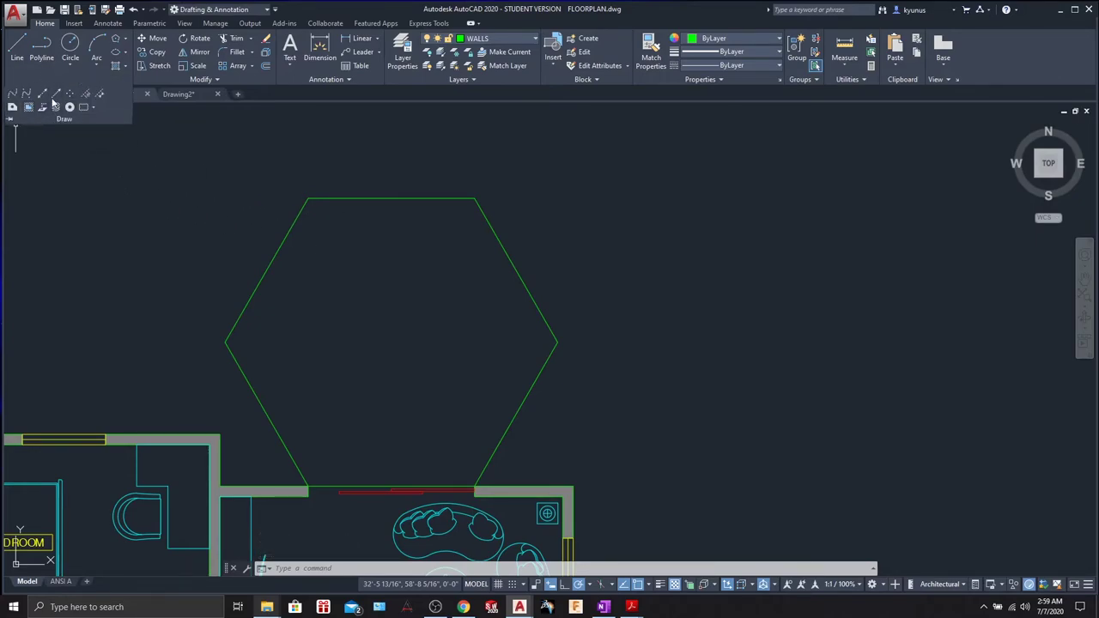
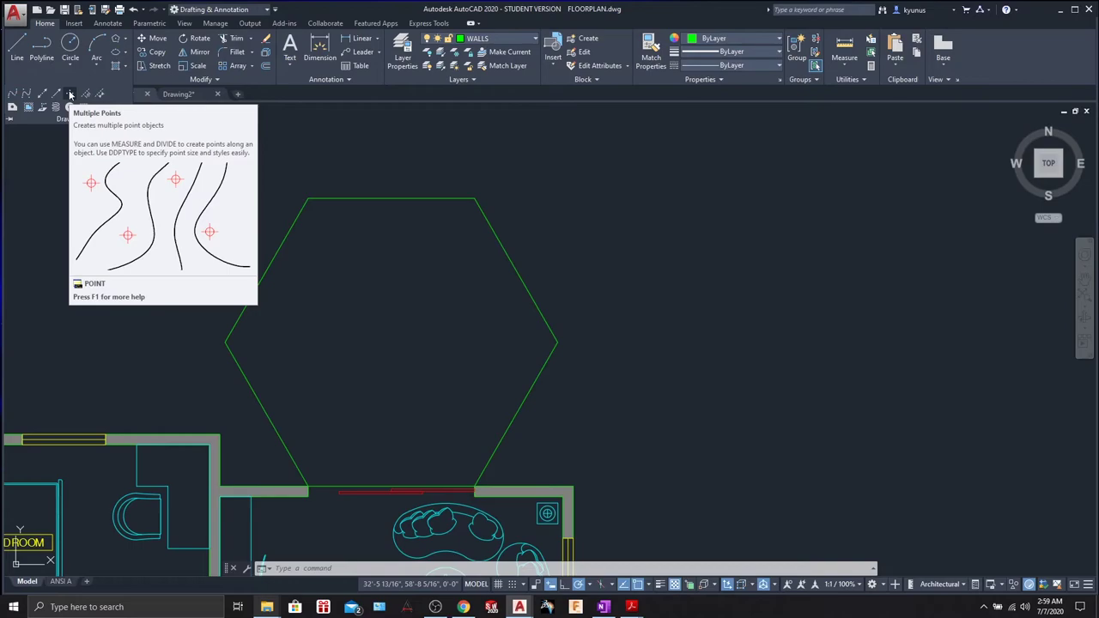
Step: Place a single point just inside the hexagon's left corner with Multiple Points
{"action": "left_click", "coordinate": [71, 95]}
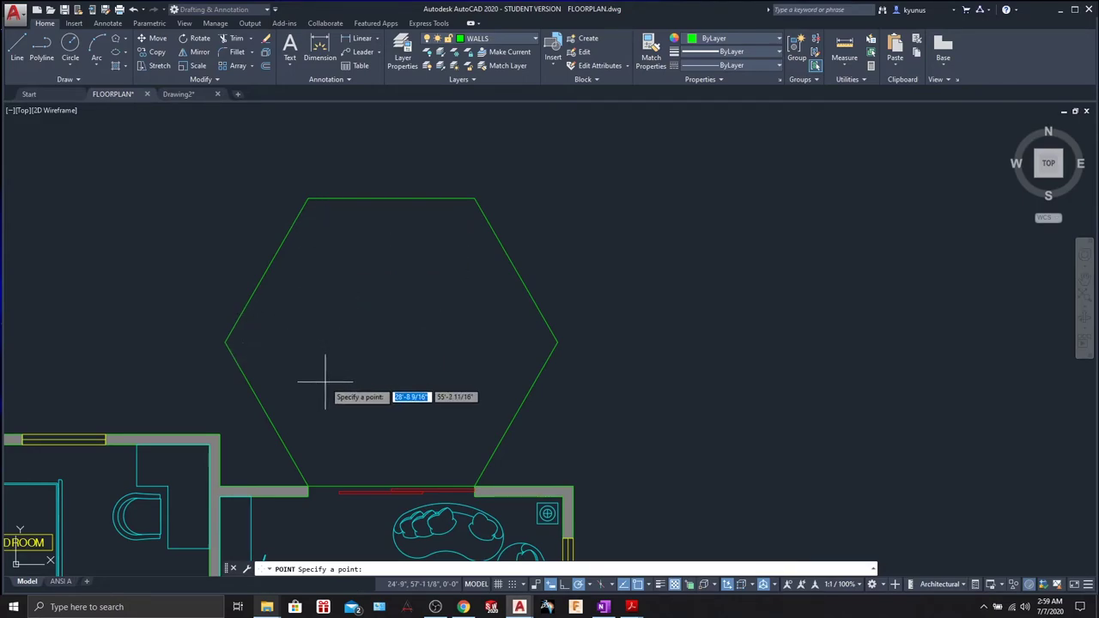
{"action": "scroll", "coordinate": [248, 352], "scroll_direction": "up", "scroll_amount": 5}
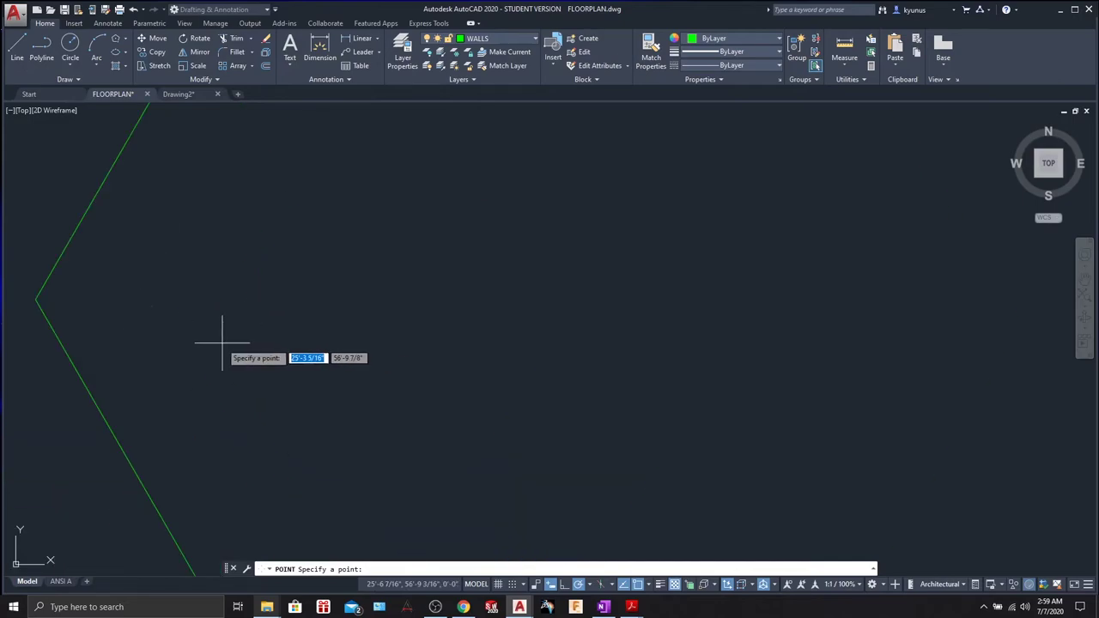
{"action": "scroll", "coordinate": [215, 343], "scroll_direction": "down", "scroll_amount": 4}
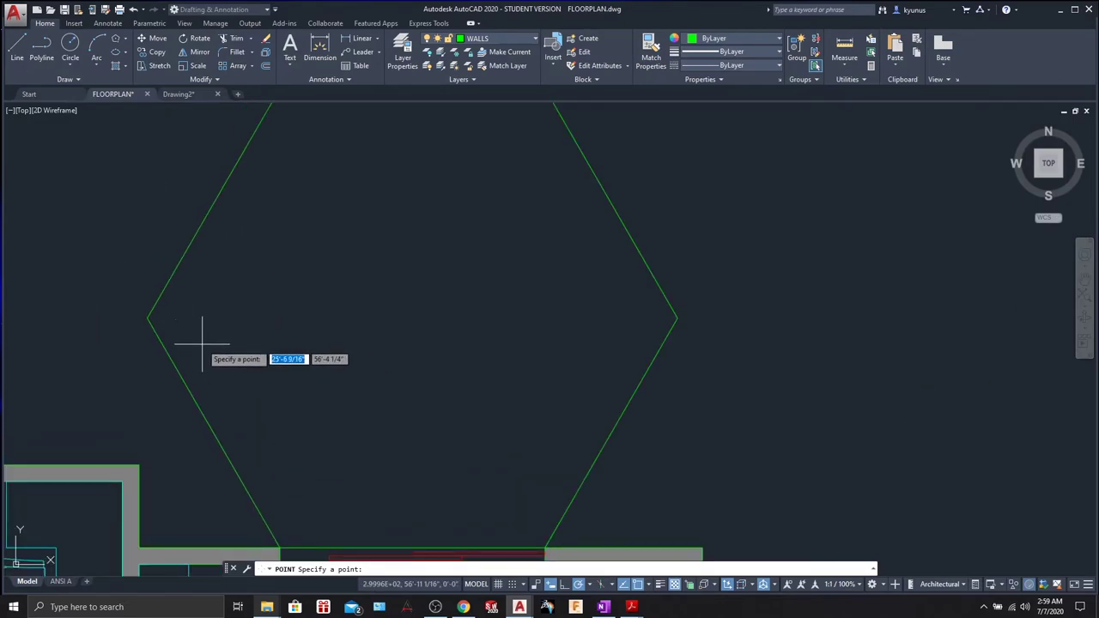
{"action": "scroll", "coordinate": [201, 343], "scroll_direction": "down", "scroll_amount": 2}
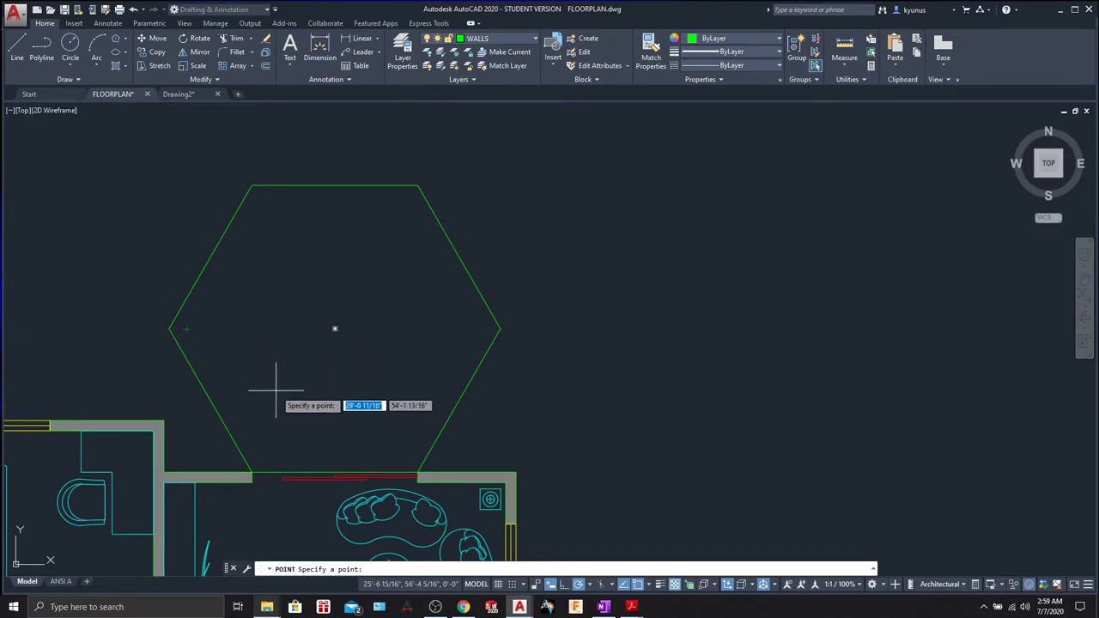
{"action": "key", "text": "Escape"}
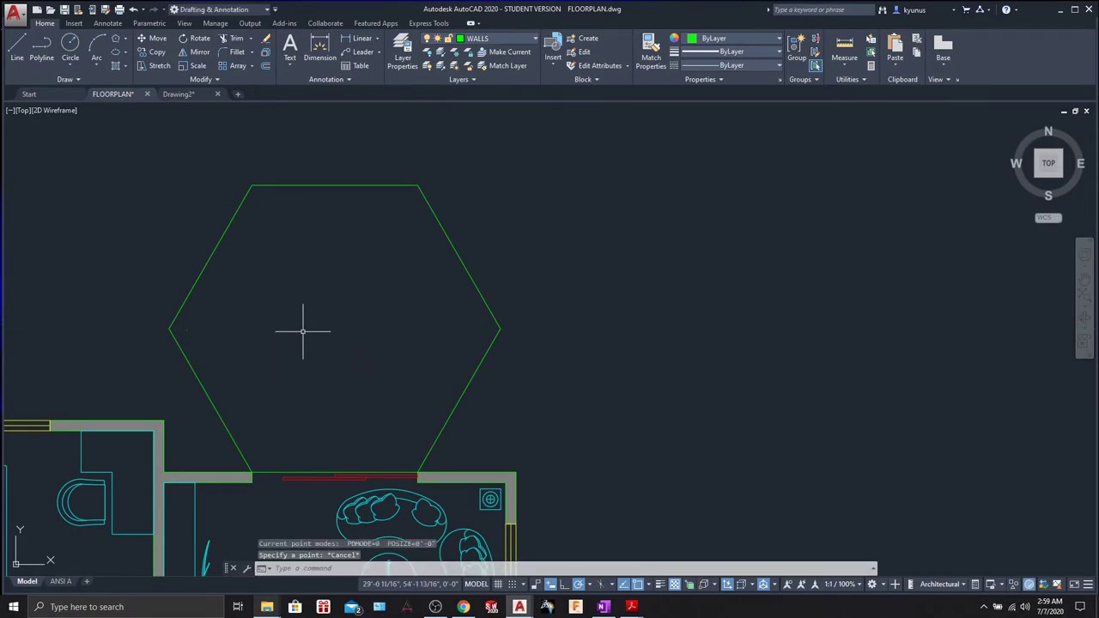
Step: Set the point style to the circle-with-crosshairs symbol in row 2, column 3
{"action": "left_click", "coordinate": [850, 79]}
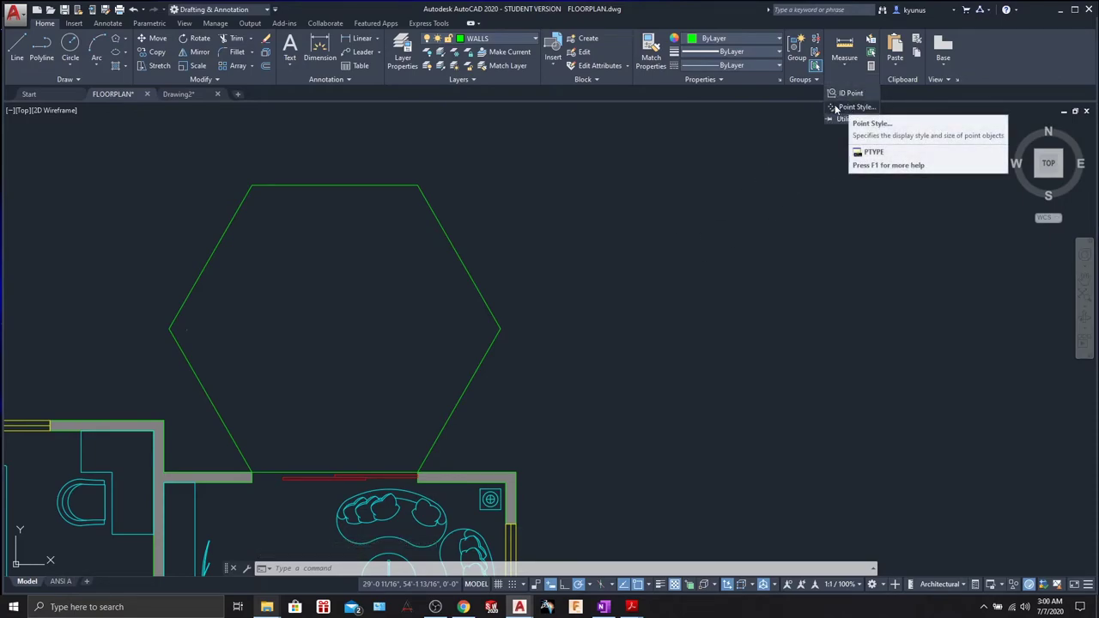
{"action": "left_click", "coordinate": [853, 107]}
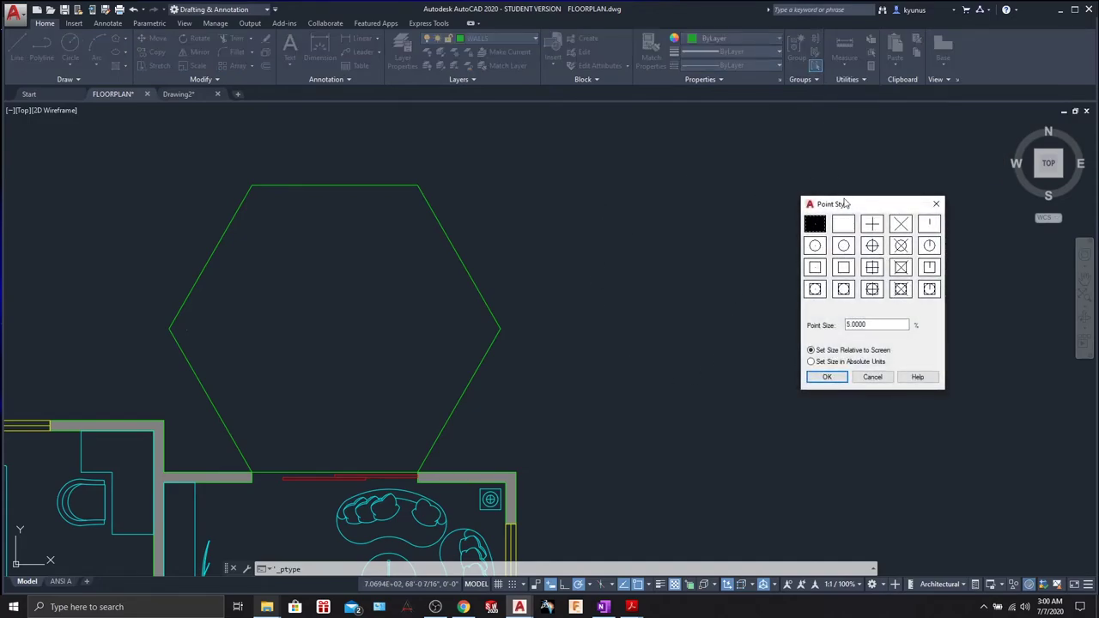
{"action": "left_click_drag", "start_coordinate": [846, 204], "coordinate": [608, 141]}
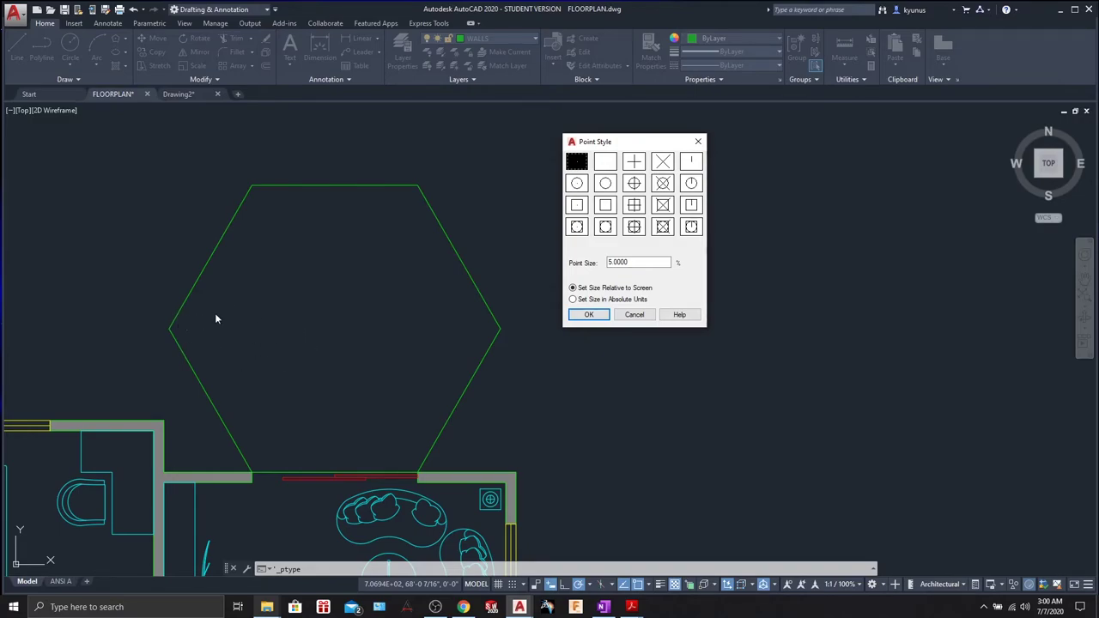
{"action": "left_click", "coordinate": [636, 184]}
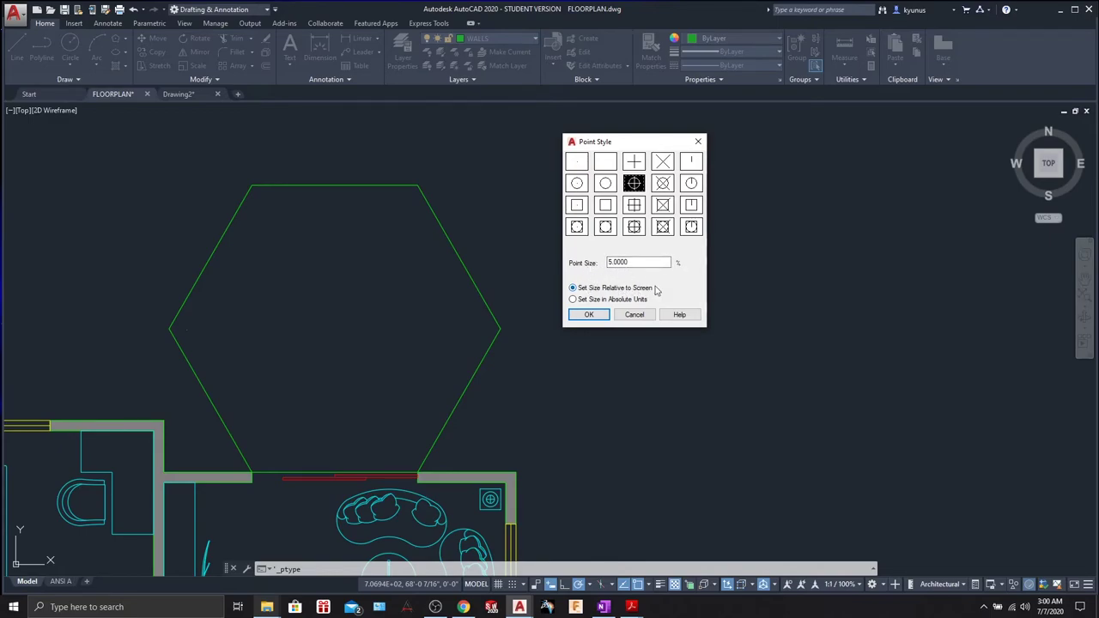
{"action": "left_click", "coordinate": [589, 315]}
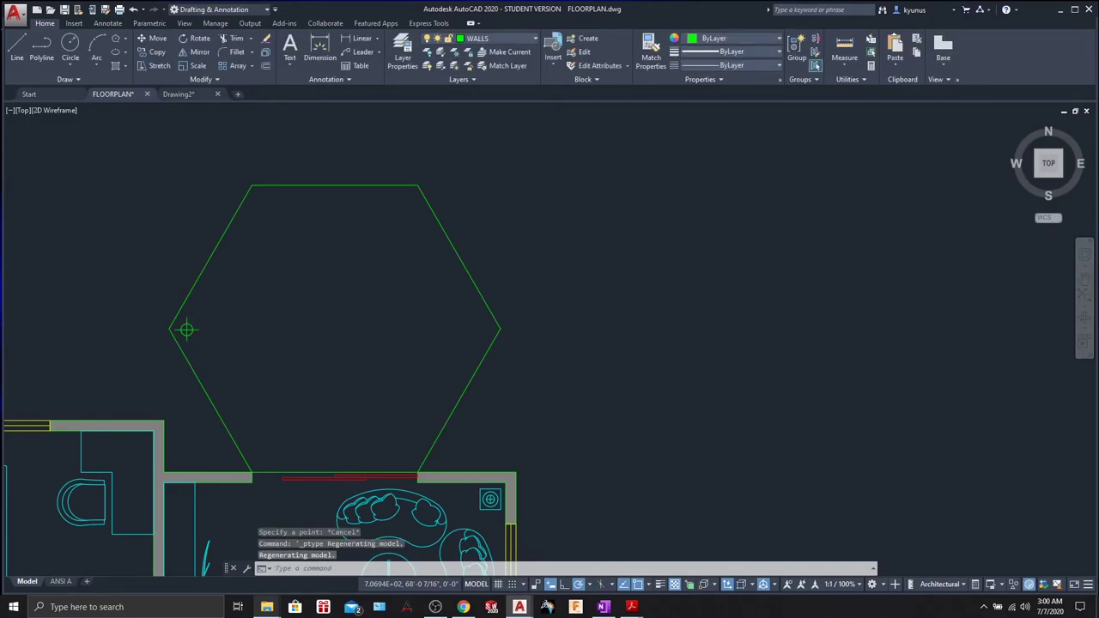
Step: Start Multiple Points and place markers inside the hexagon's upper-left, top and upper-right edges
{"action": "scroll", "coordinate": [215, 352], "scroll_direction": "up", "scroll_amount": 2}
{"action": "scroll", "coordinate": [211, 311], "scroll_direction": "down", "scroll_amount": 2}
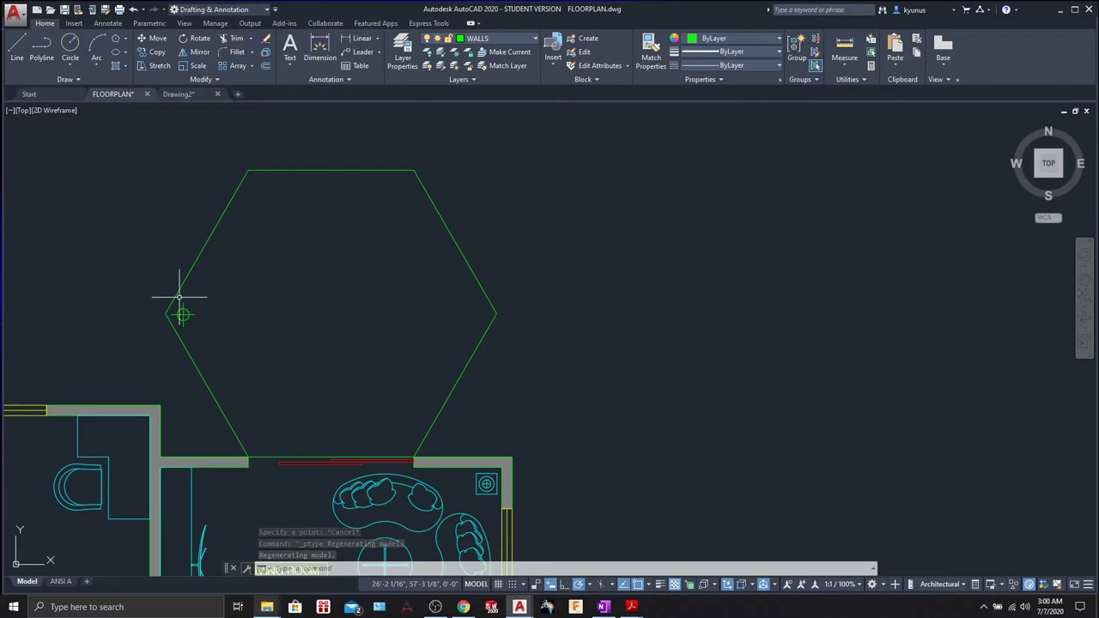
{"action": "left_click", "coordinate": [72, 80]}
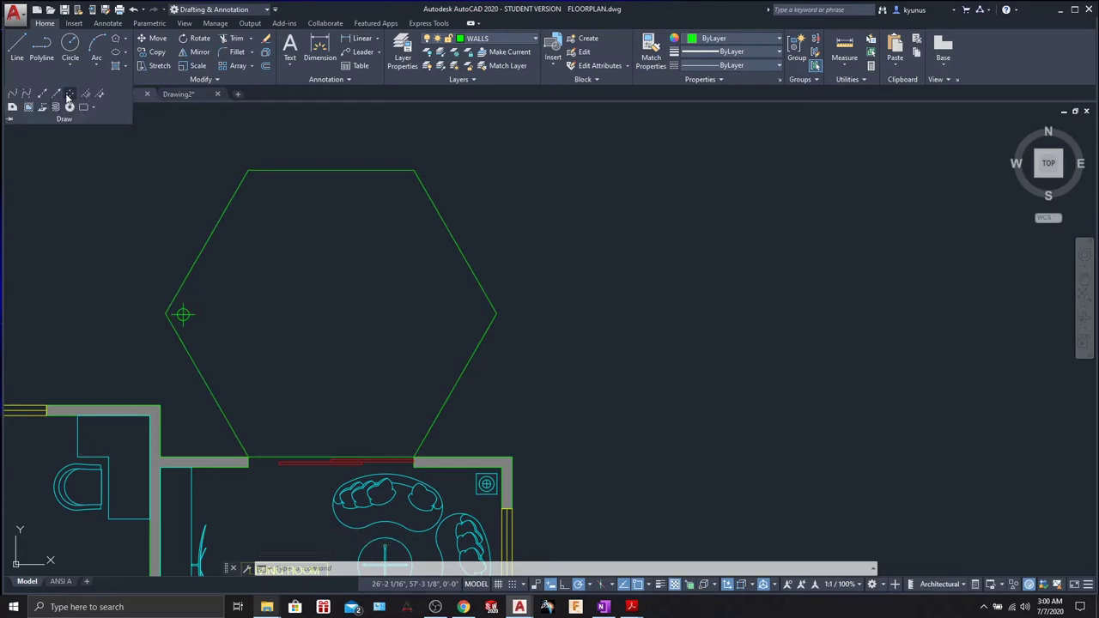
{"action": "left_click", "coordinate": [69, 95]}
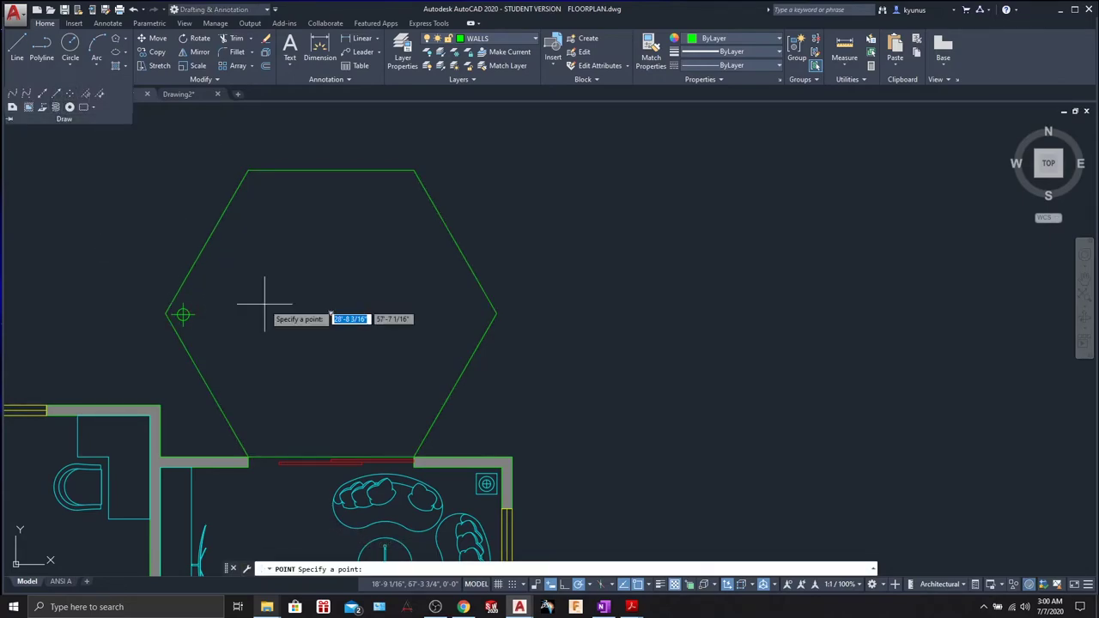
{"action": "left_click", "coordinate": [223, 255]}
{"action": "left_click", "coordinate": [255, 188]}
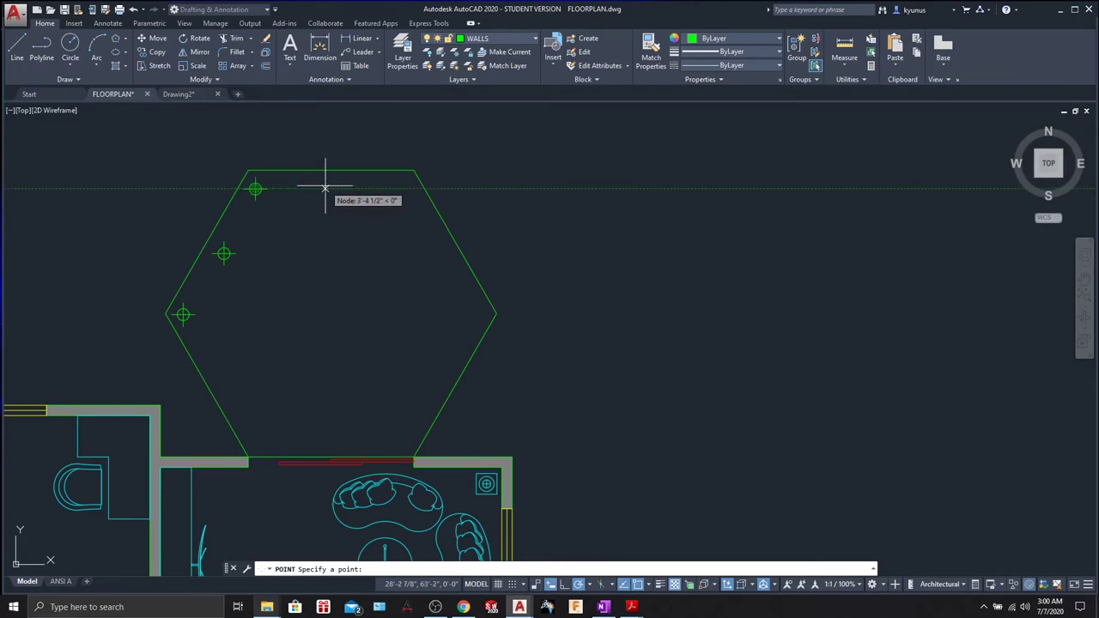
{"action": "left_click", "coordinate": [328, 188]}
{"action": "left_click", "coordinate": [402, 188]}
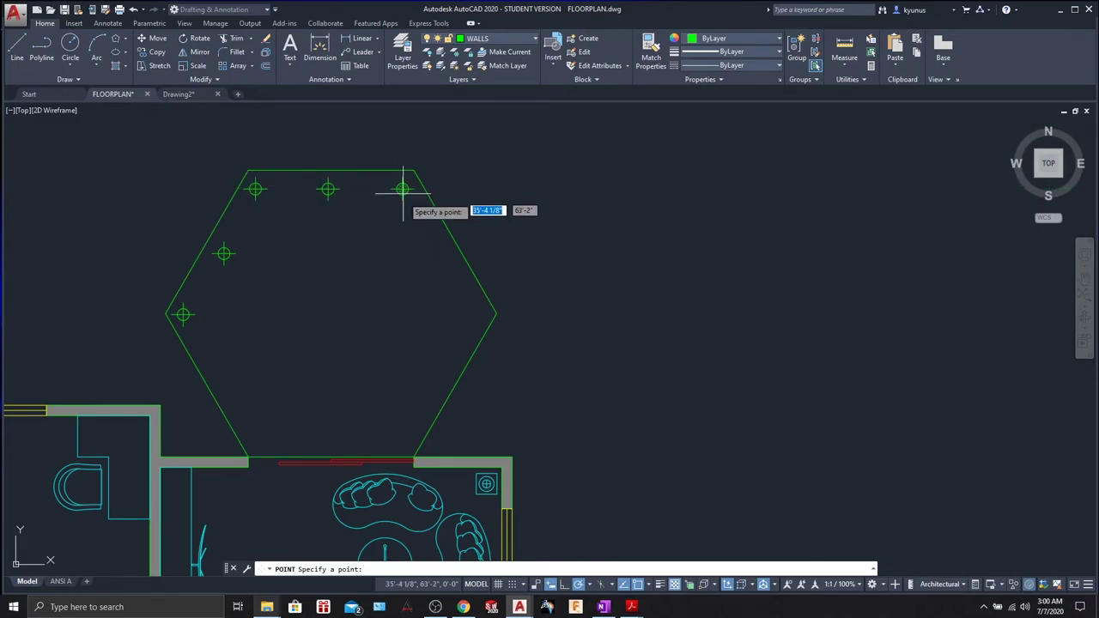
{"action": "left_click", "coordinate": [443, 247]}
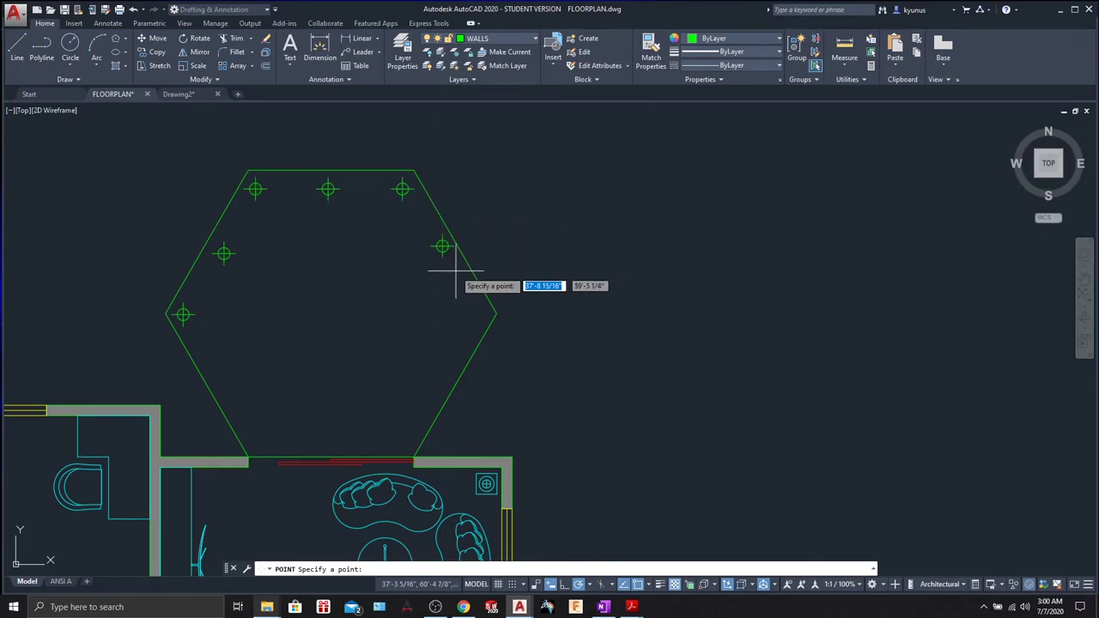
Step: Place markers at the right corner and along the hexagon's lower edges, then end the command
{"action": "left_click", "coordinate": [474, 314]}
{"action": "left_click", "coordinate": [433, 373]}
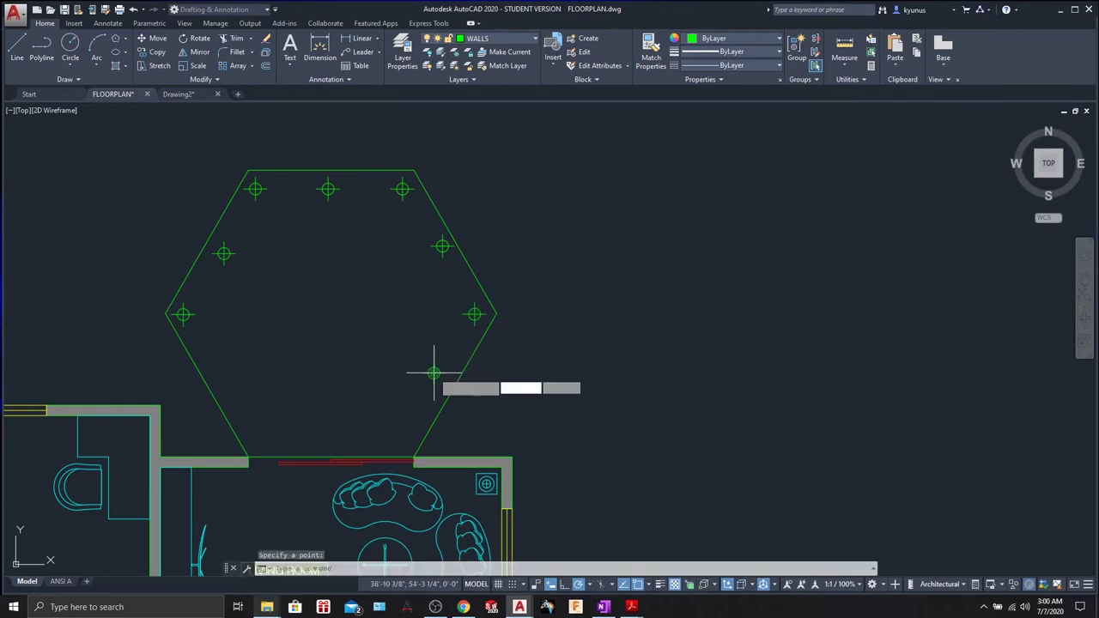
{"action": "left_click", "coordinate": [402, 439]}
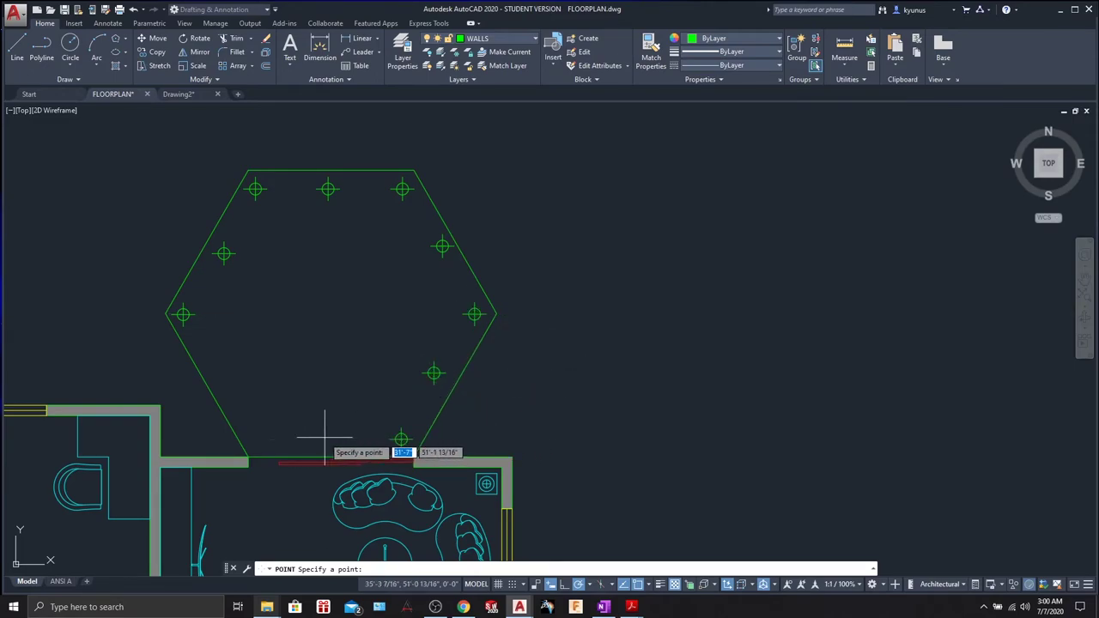
{"action": "left_click", "coordinate": [326, 438]}
{"action": "left_click", "coordinate": [254, 438]}
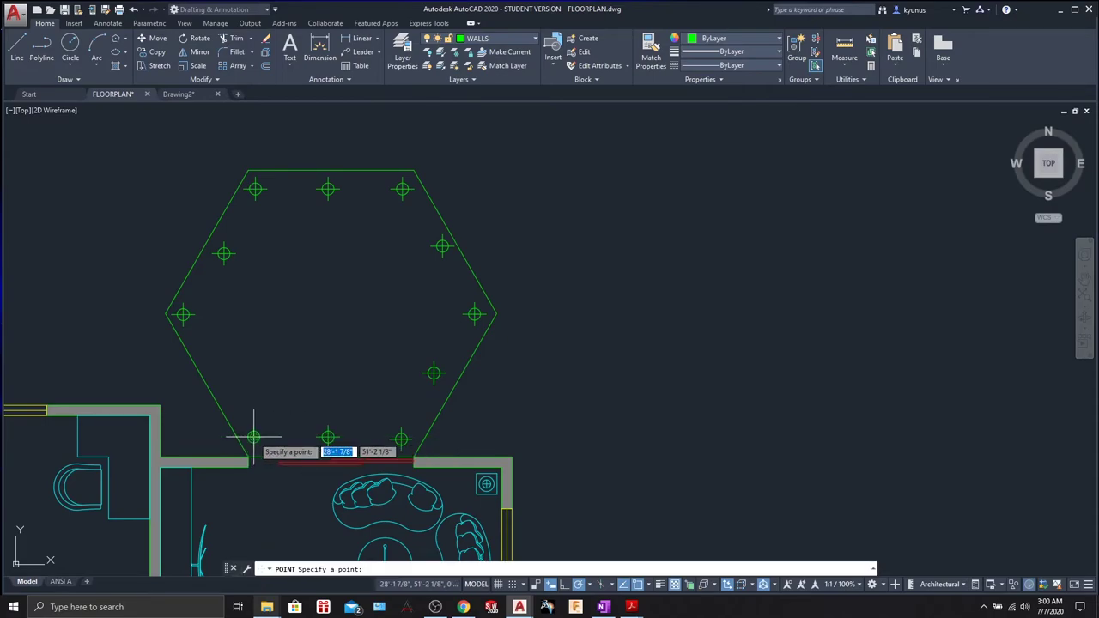
{"action": "left_click", "coordinate": [217, 380]}
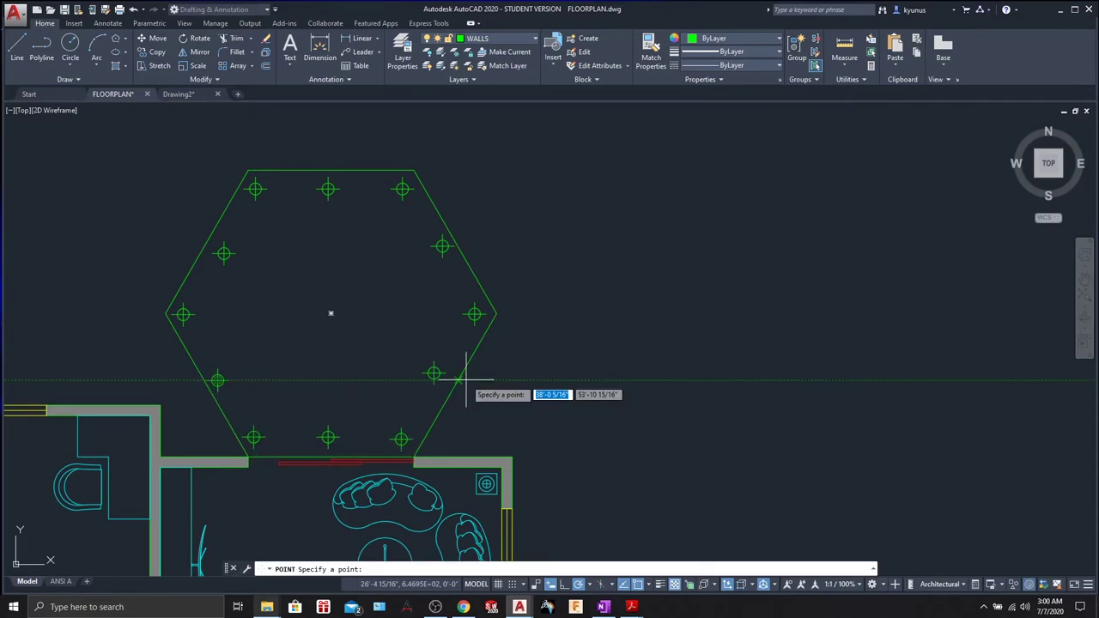
{"action": "key", "text": "Escape"}
{"action": "mouse_move", "coordinate": [564, 369]}
{"action": "middle_mouse_down"}
{"action": "mouse_move", "coordinate": [677, 329]}
{"action": "mouse_move", "coordinate": [691, 337]}
{"action": "middle_mouse_up"}
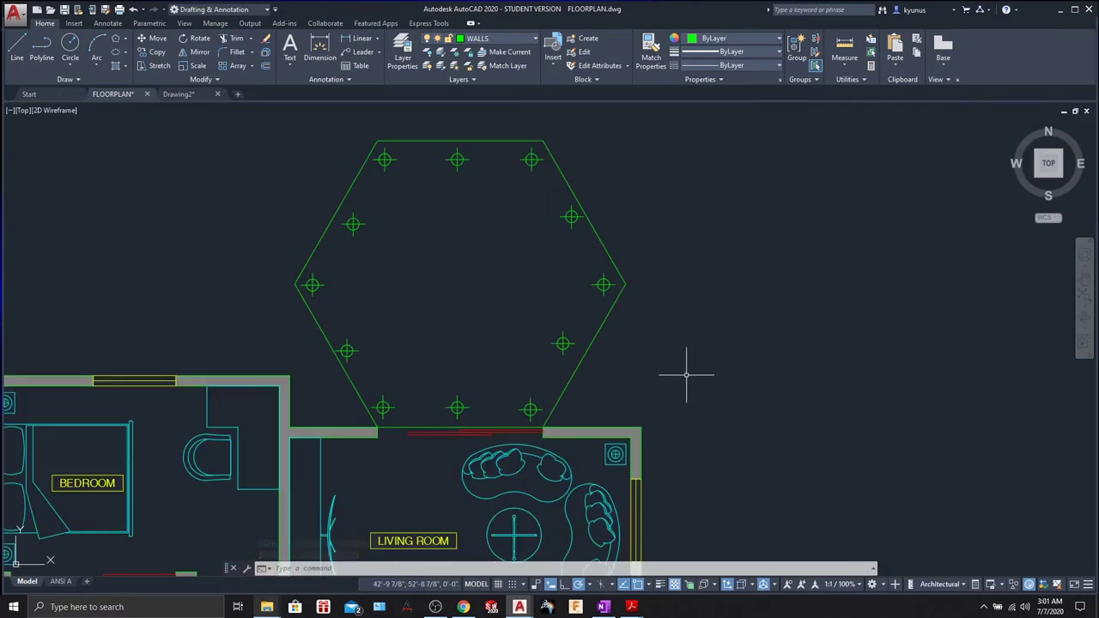
Step: Zoom and pan around the floor plan to recentre the hexagonal room, then expand the Draw panel slide-out
{"action": "scroll", "coordinate": [687, 375], "scroll_direction": "down", "scroll_amount": 4}
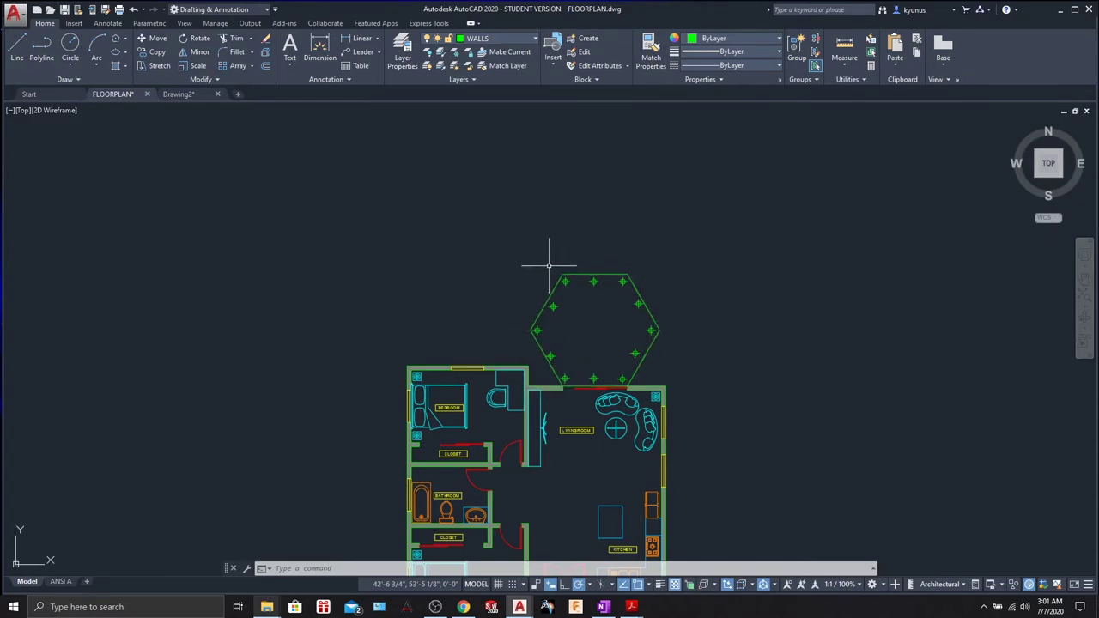
{"action": "scroll", "coordinate": [762, 382], "scroll_direction": "up", "scroll_amount": 2}
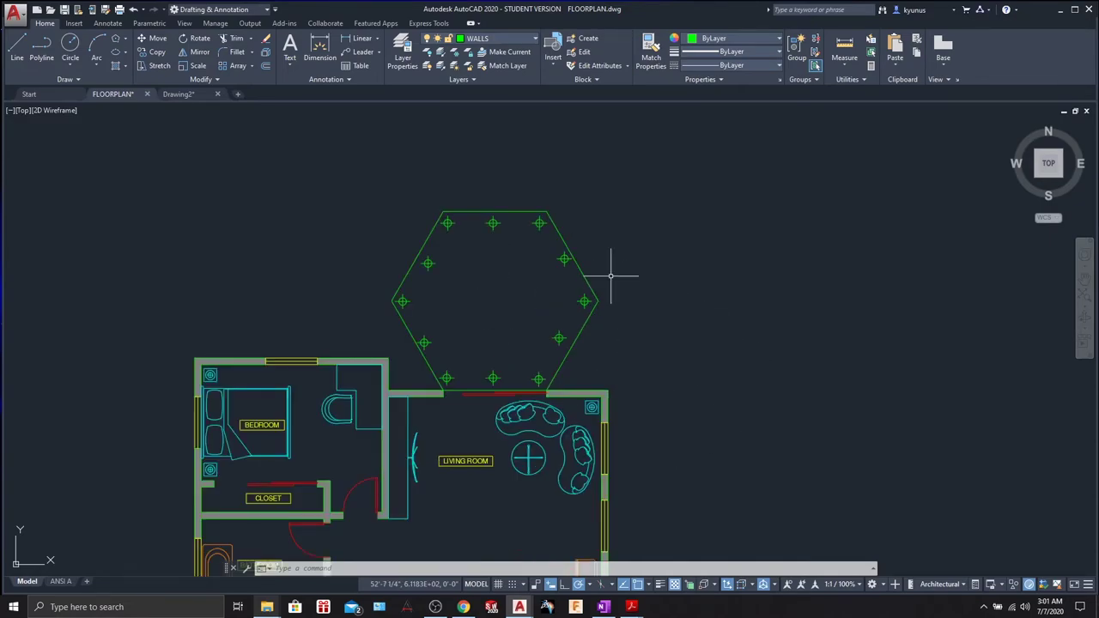
{"action": "middle_click_drag", "start_coordinate": [611, 275], "coordinate": [633, 346]}
{"action": "middle_click_drag", "start_coordinate": [724, 397], "coordinate": [732, 292]}
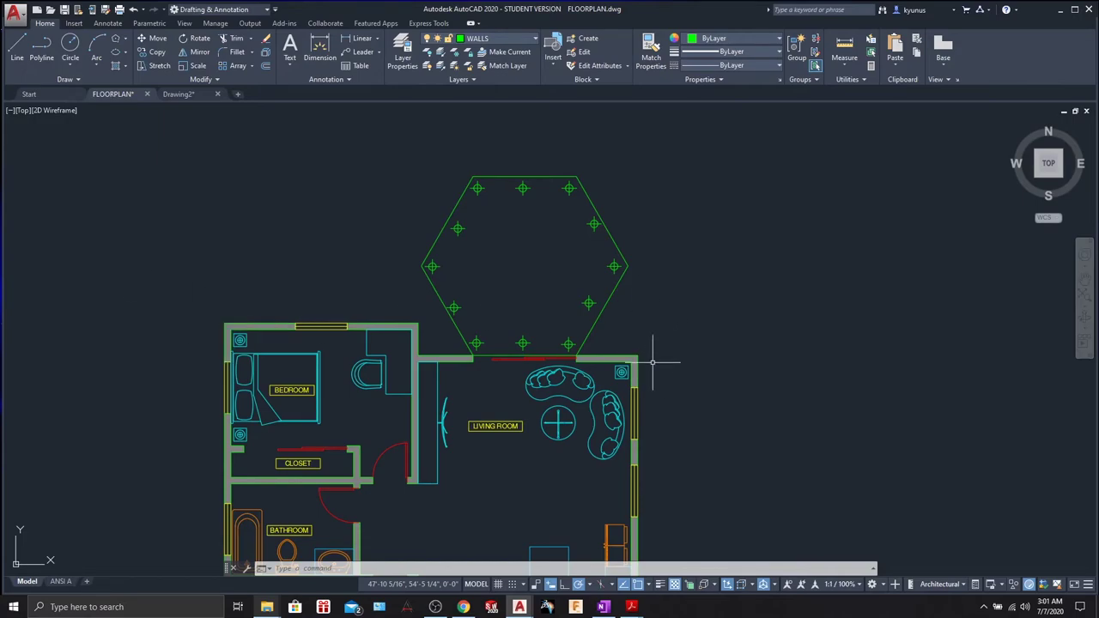
{"action": "scroll", "coordinate": [672, 365], "scroll_direction": "down", "scroll_amount": 1}
{"action": "mouse_move", "coordinate": [670, 373]}
{"action": "middle_mouse_down"}
{"action": "mouse_move", "coordinate": [661, 265]}
{"action": "mouse_move", "coordinate": [702, 307]}
{"action": "mouse_move", "coordinate": [679, 250]}
{"action": "mouse_move", "coordinate": [628, 295]}
{"action": "mouse_move", "coordinate": [619, 356]}
{"action": "middle_mouse_up"}
{"action": "scroll", "coordinate": [619, 357], "scroll_direction": "up", "scroll_amount": 4}
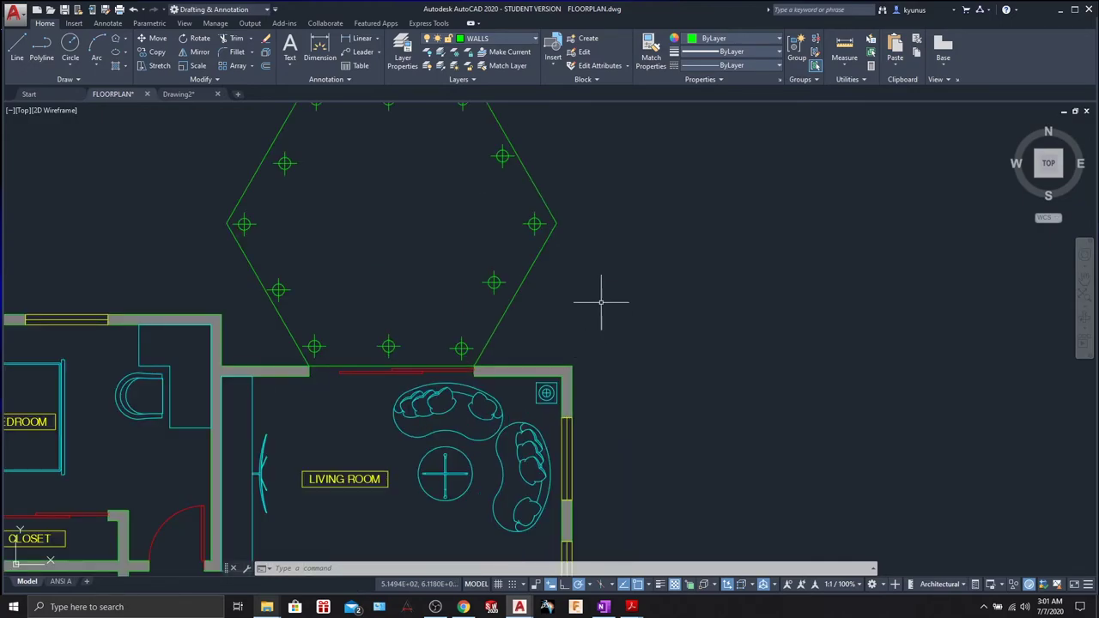
{"action": "middle_click_drag", "start_coordinate": [601, 300], "coordinate": [645, 418]}
{"action": "left_click", "coordinate": [70, 80]}
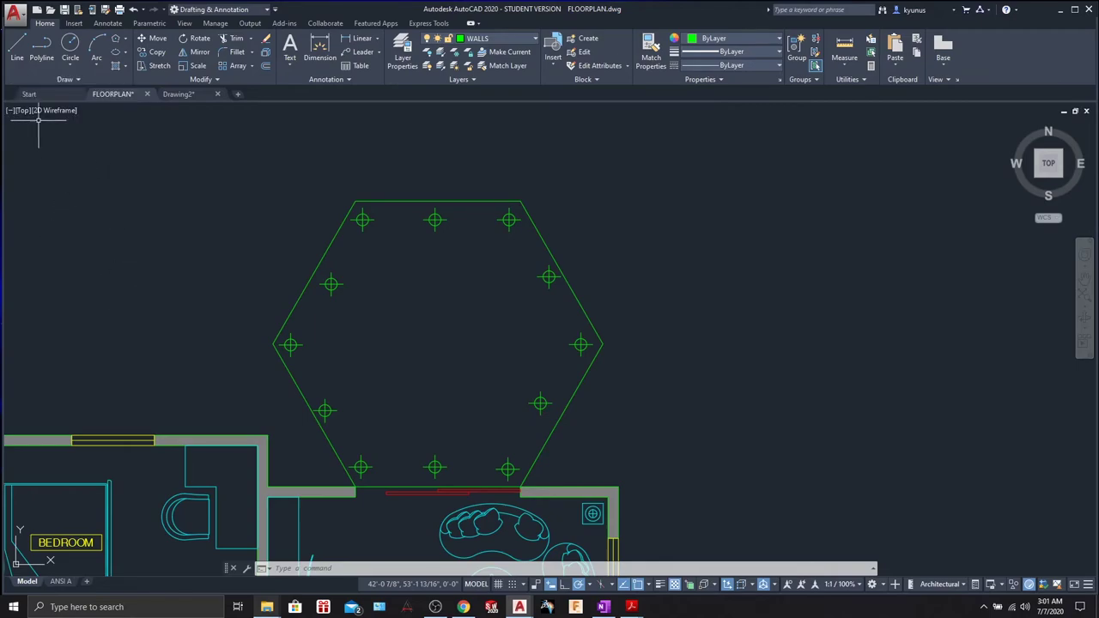
{"action": "left_click", "coordinate": [63, 80]}
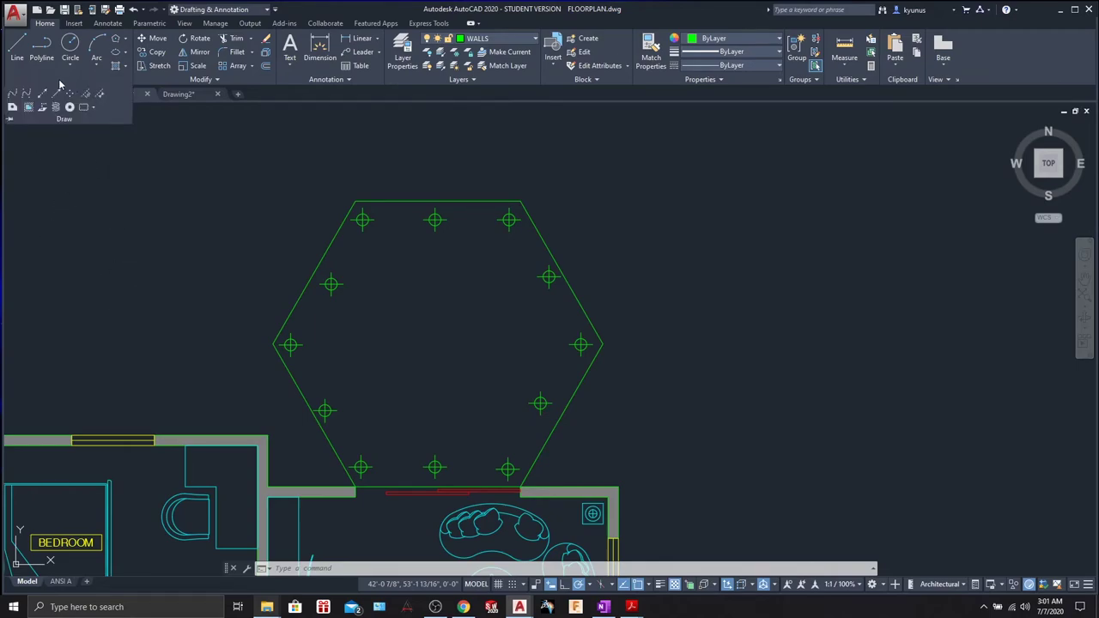
Step: Start a Fit-method spline, check the Object Snap modes, and restart SPLINE
{"action": "left_click", "coordinate": [12, 95]}
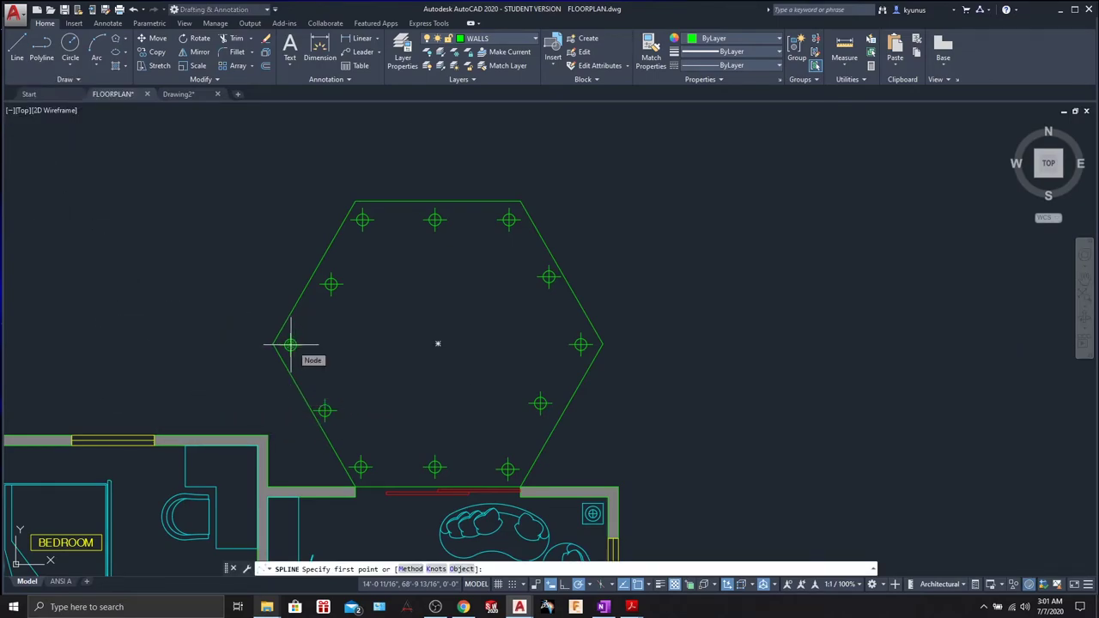
{"action": "left_click", "coordinate": [650, 585]}
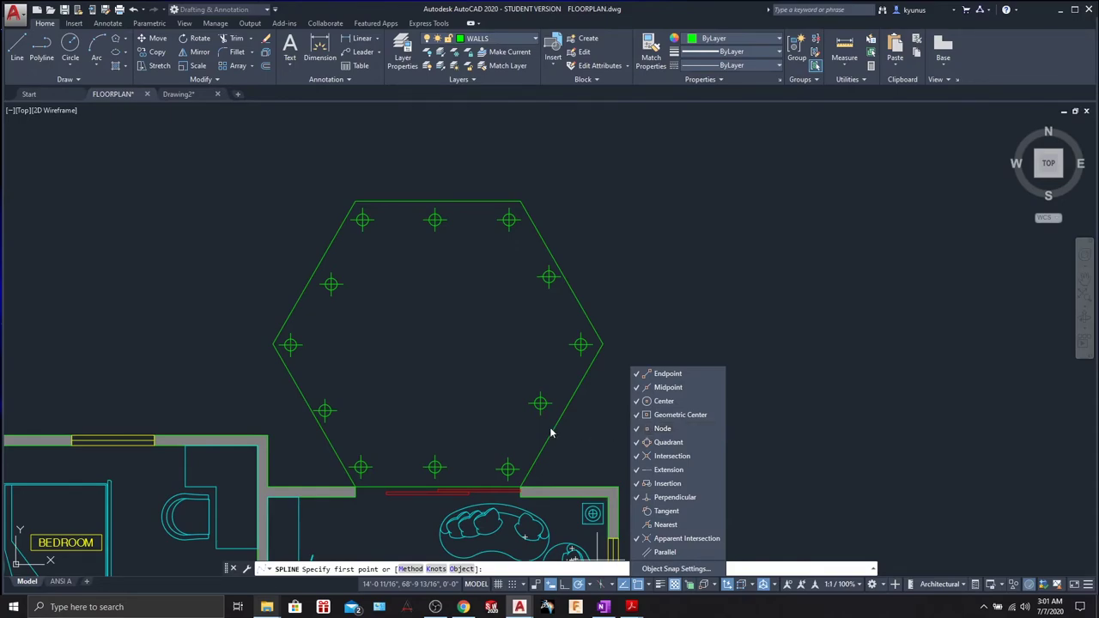
{"action": "key", "text": "Escape"}
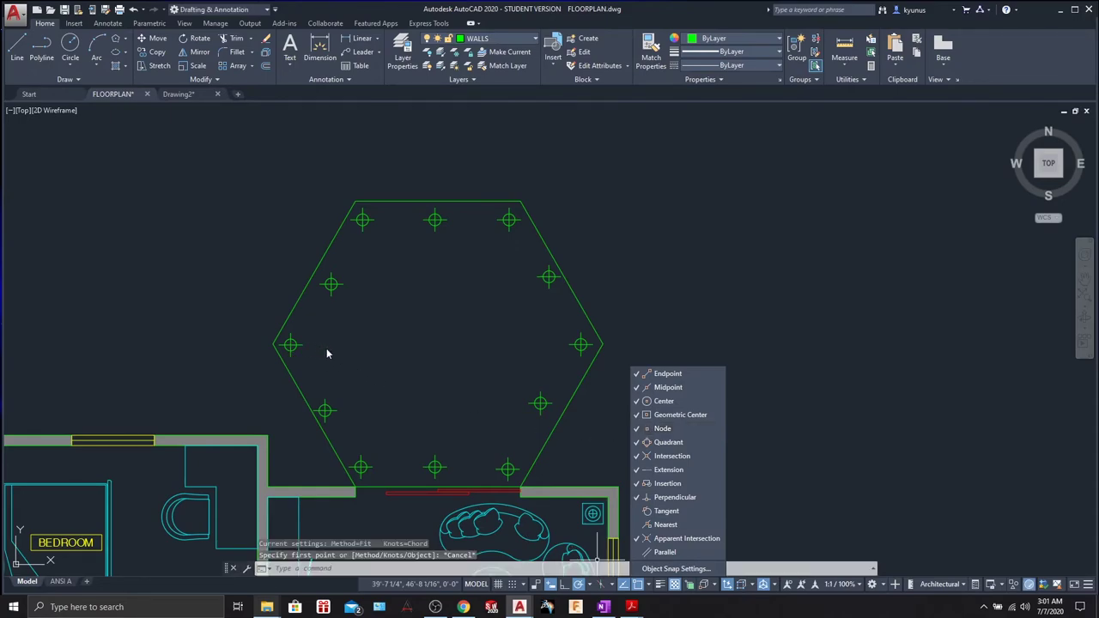
{"action": "key", "text": "Return"}
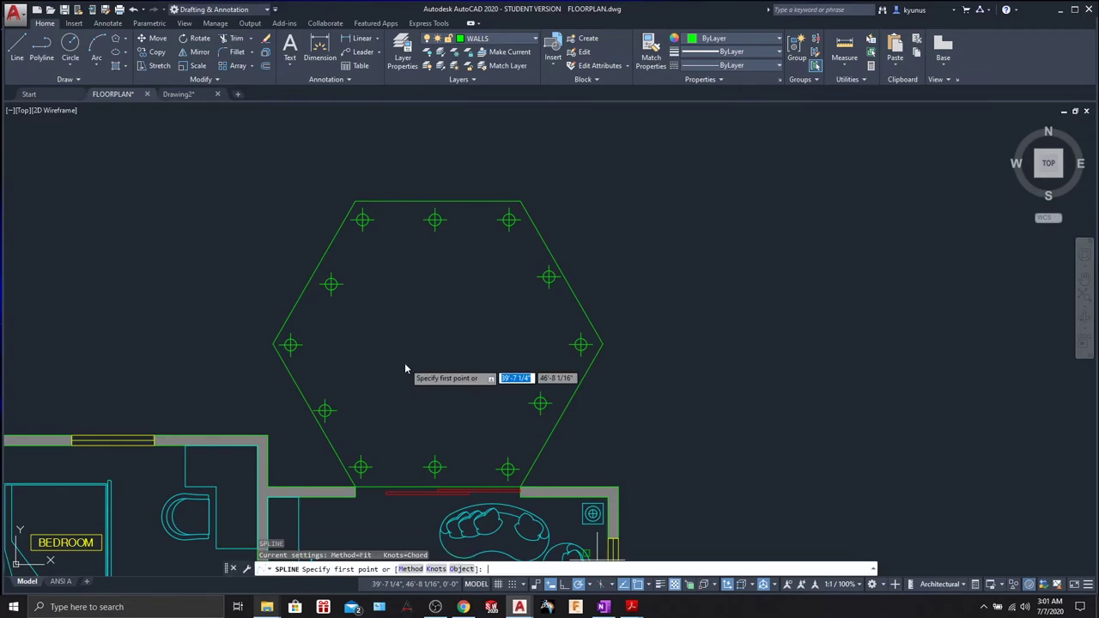
Step: Draw a closed fit spline through every node marker, starting and ending at the left node
{"action": "left_click", "coordinate": [291, 345]}
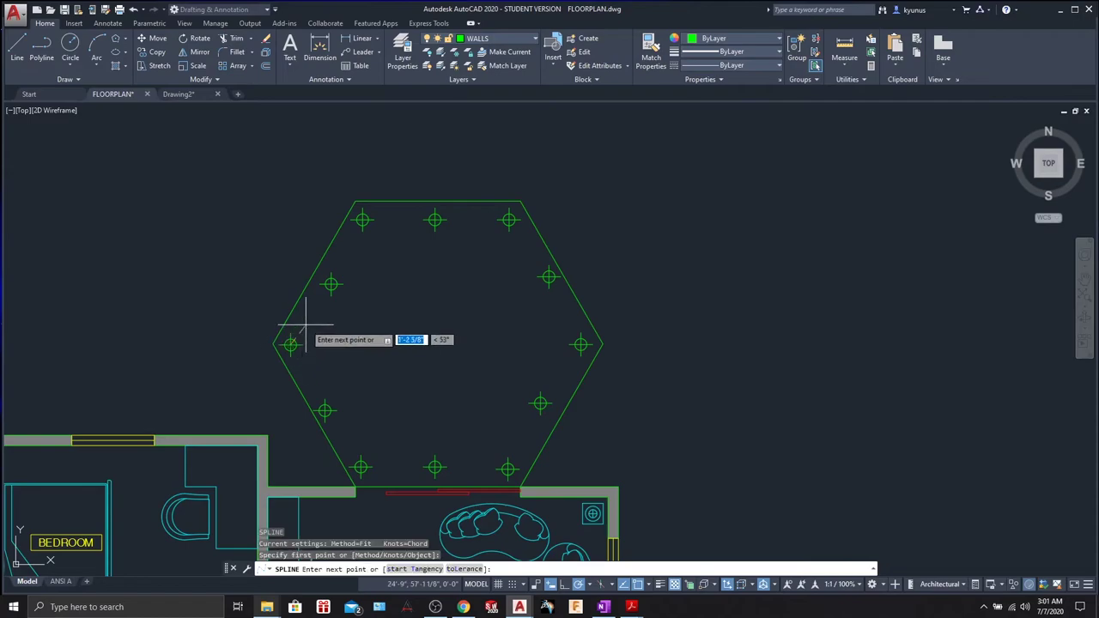
{"action": "left_click", "coordinate": [332, 284]}
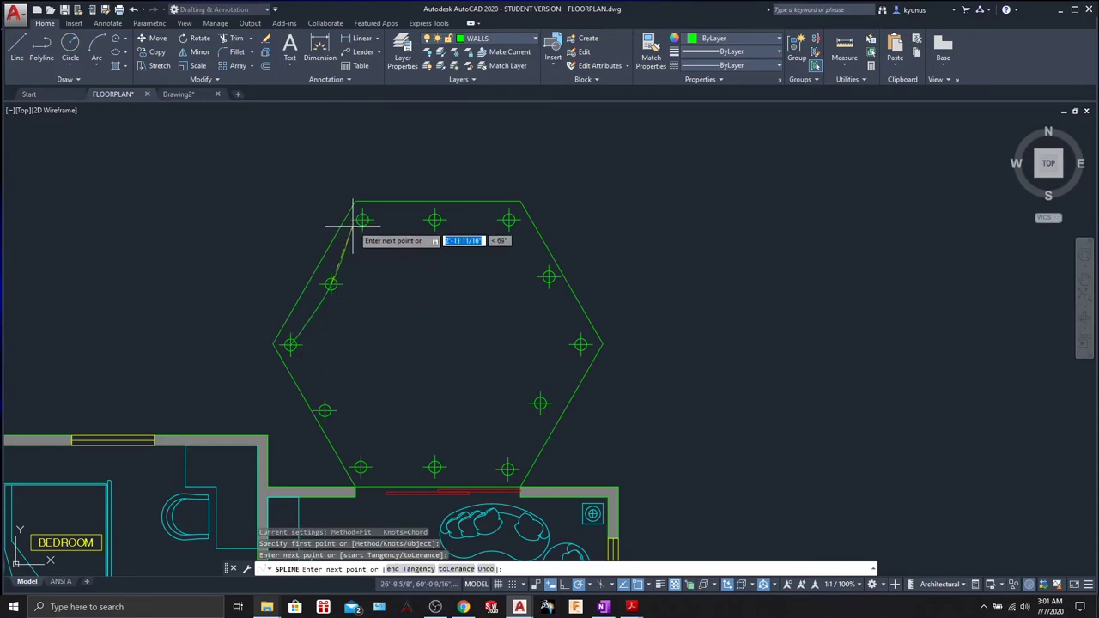
{"action": "left_click", "coordinate": [362, 220]}
{"action": "left_click", "coordinate": [434, 220]}
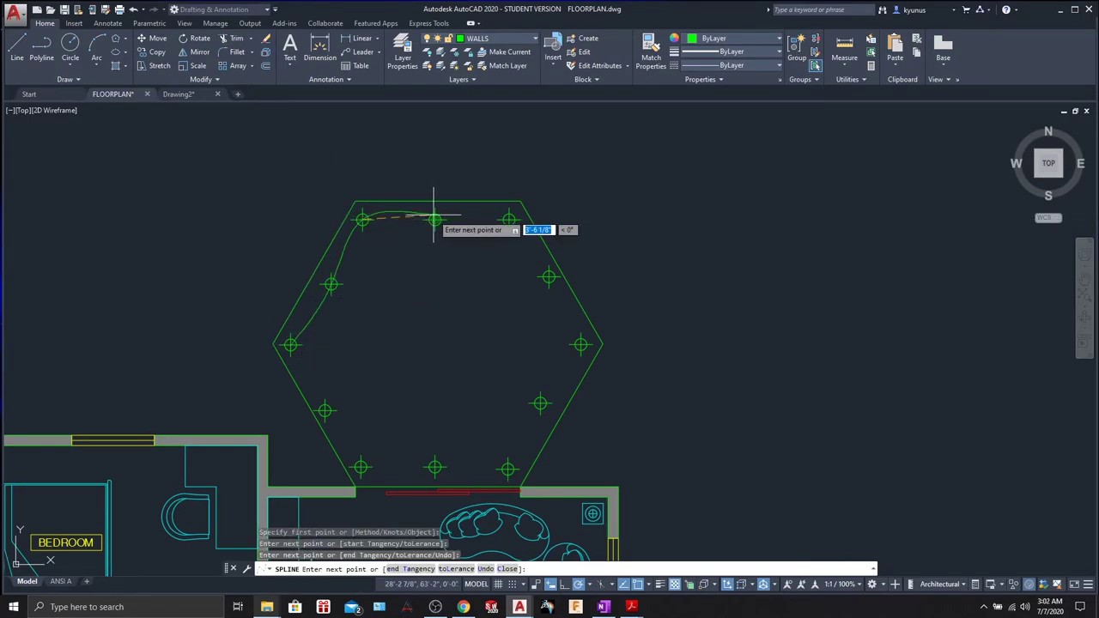
{"action": "left_click", "coordinate": [510, 220]}
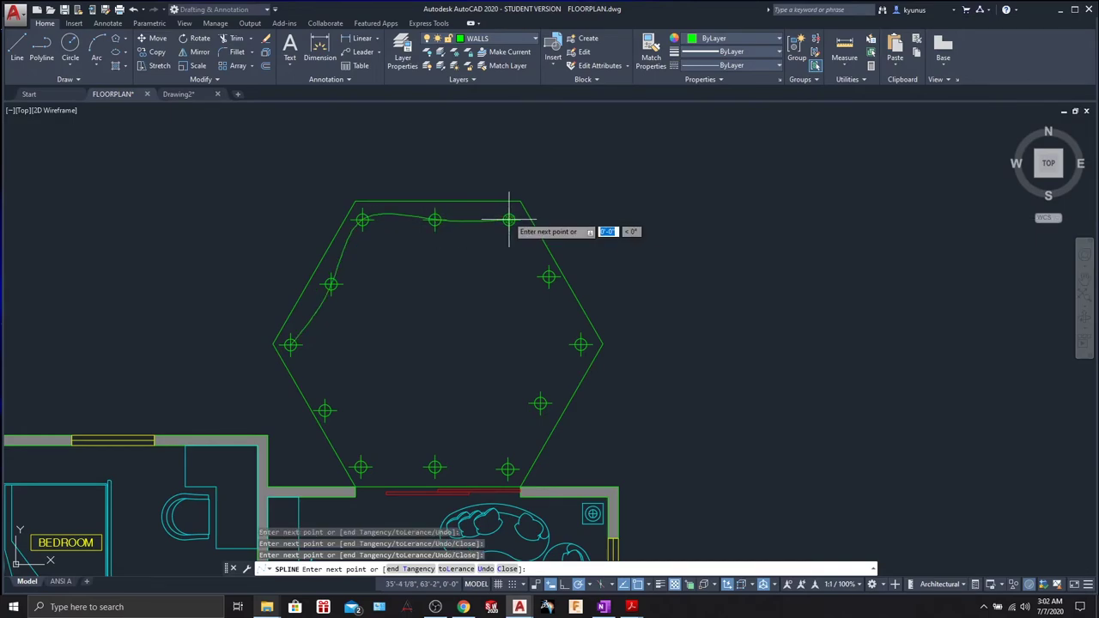
{"action": "left_click", "coordinate": [549, 277]}
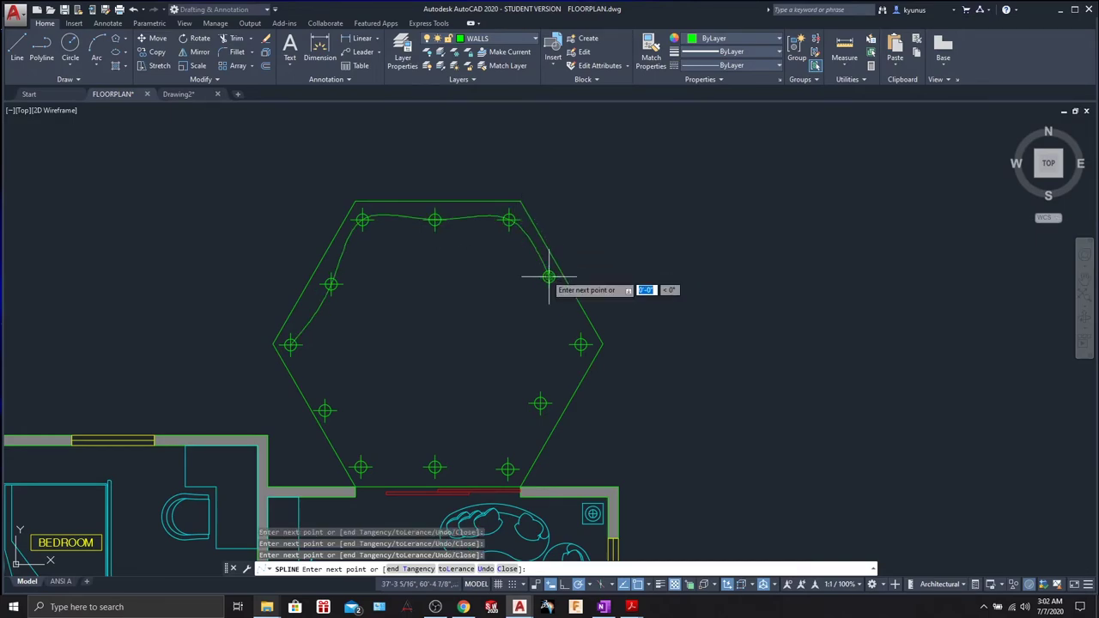
{"action": "left_click", "coordinate": [581, 344]}
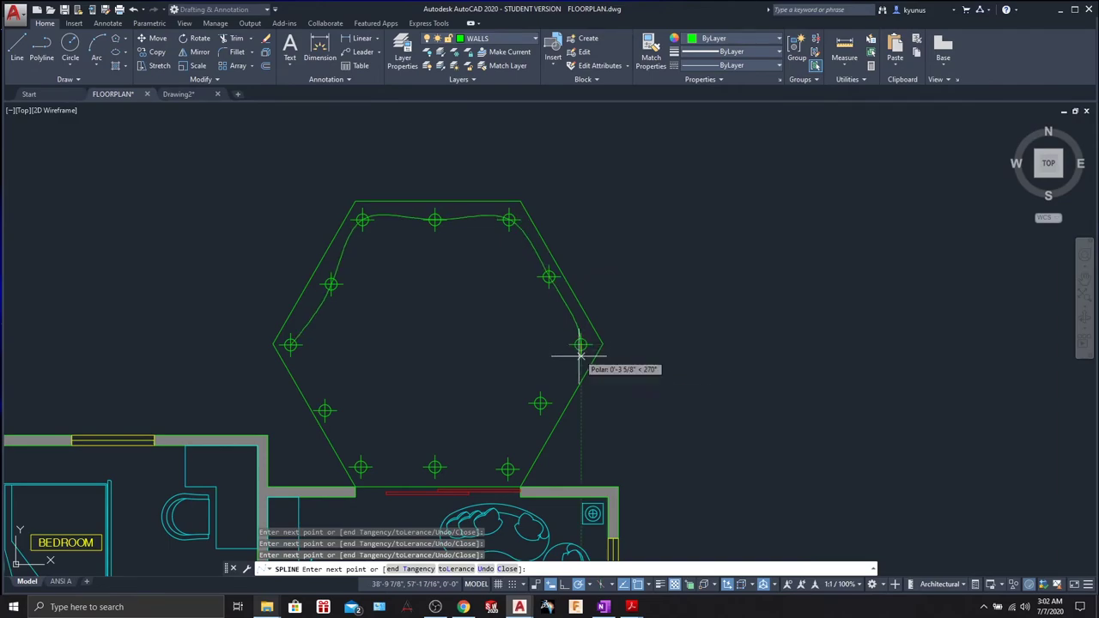
{"action": "left_click", "coordinate": [540, 402]}
{"action": "left_click", "coordinate": [507, 468]}
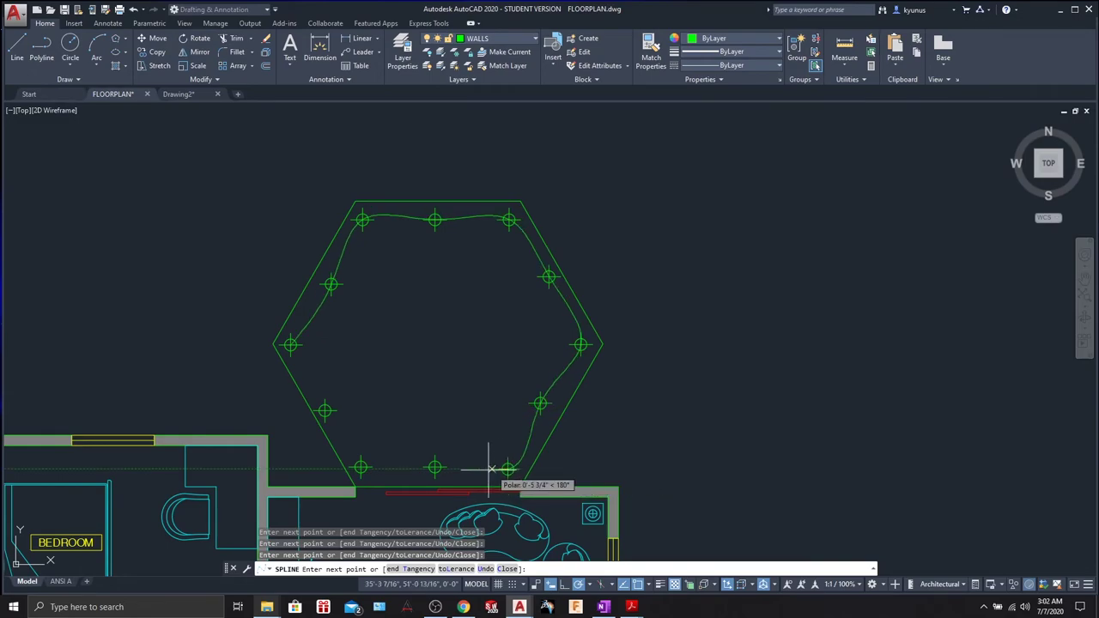
{"action": "left_click", "coordinate": [435, 467]}
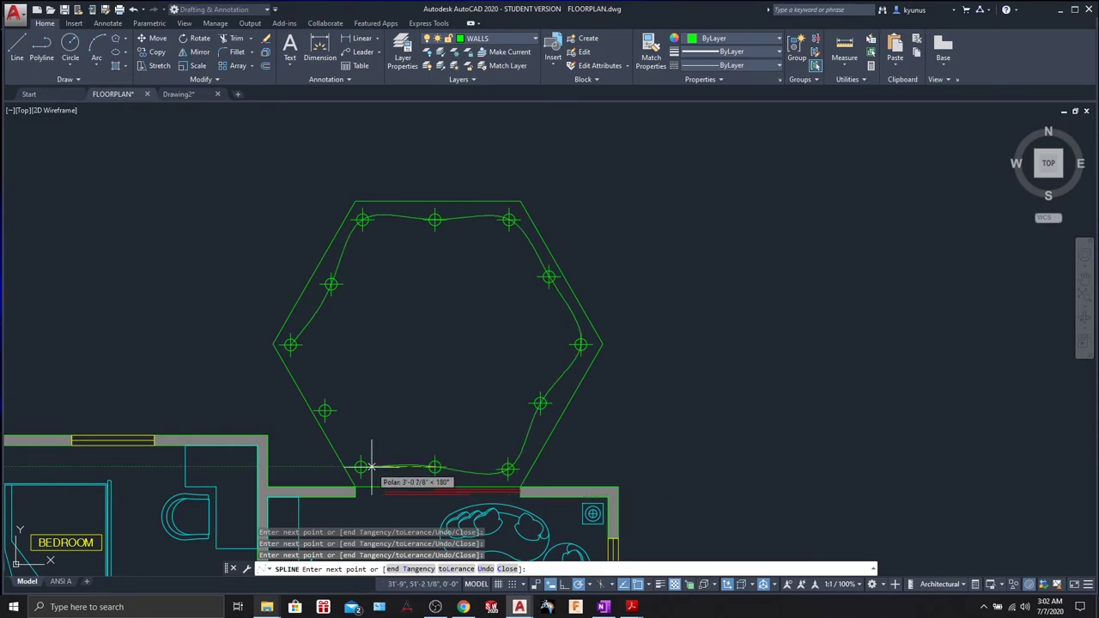
{"action": "left_click", "coordinate": [361, 468]}
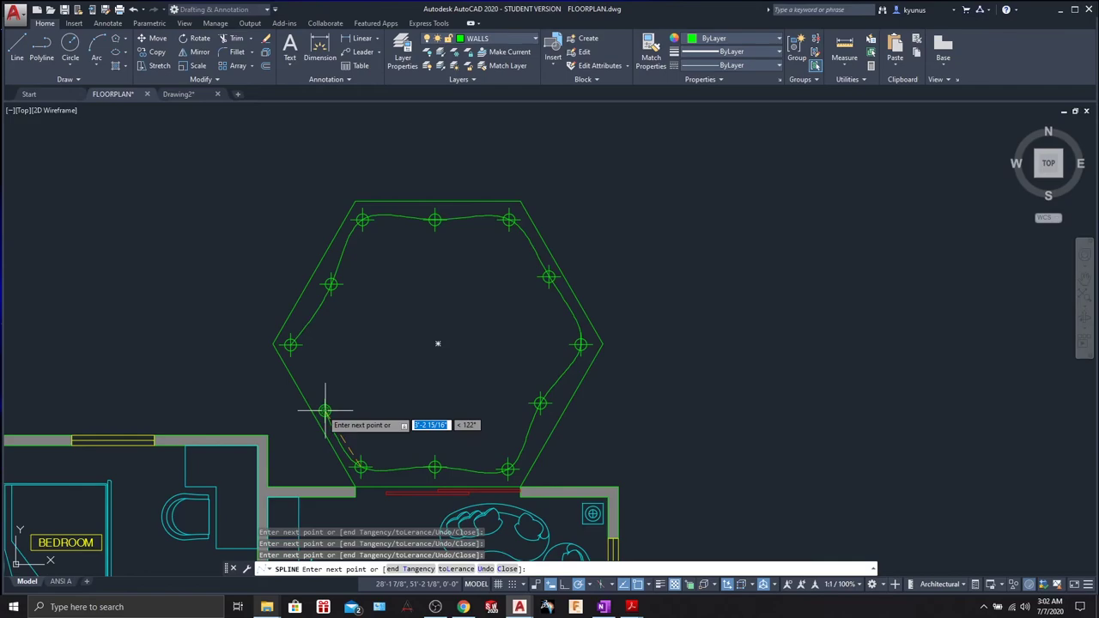
{"action": "left_click", "coordinate": [325, 410]}
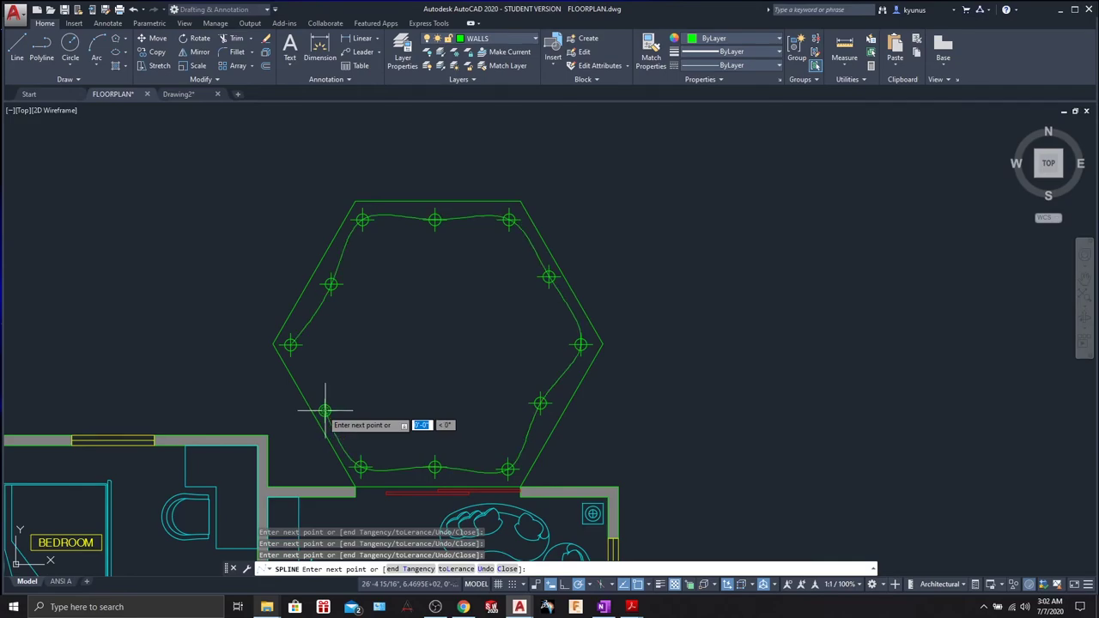
{"action": "left_click", "coordinate": [290, 345]}
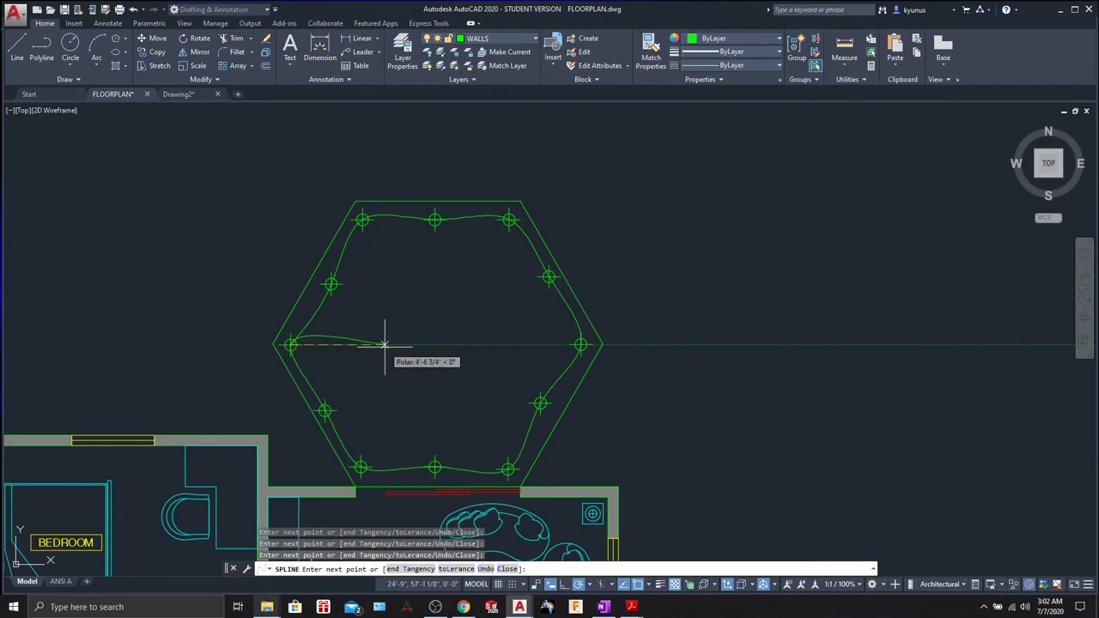
{"action": "key", "text": "Return"}
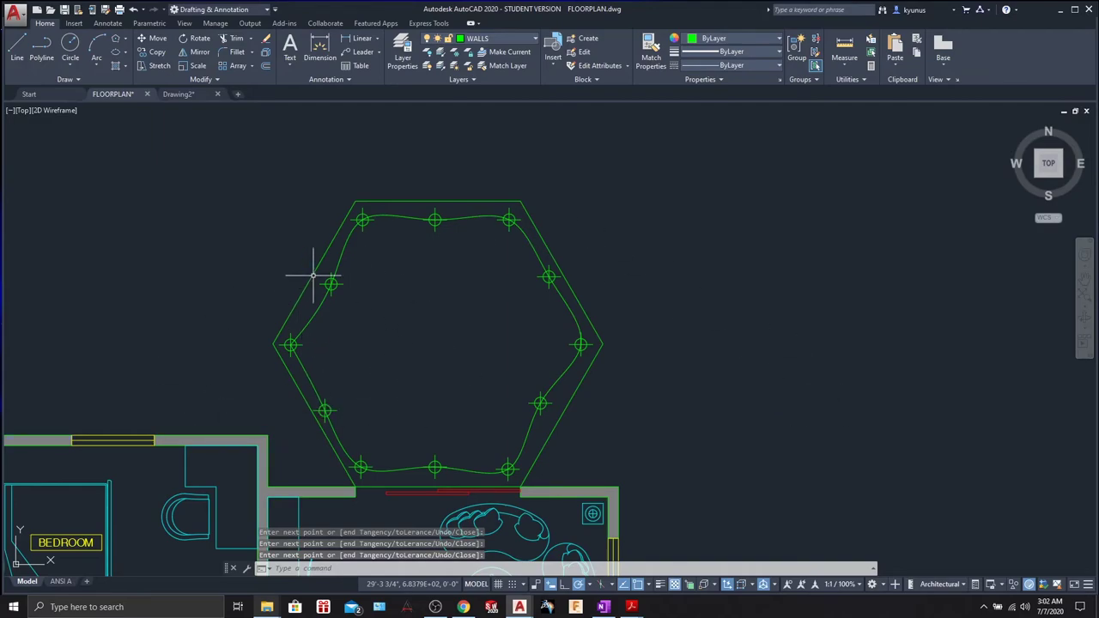
Step: Pan the view to recentre the hexagon and expand the Draw panel slide-out
{"action": "middle_click_drag", "start_coordinate": [422, 345], "coordinate": [417, 287]}
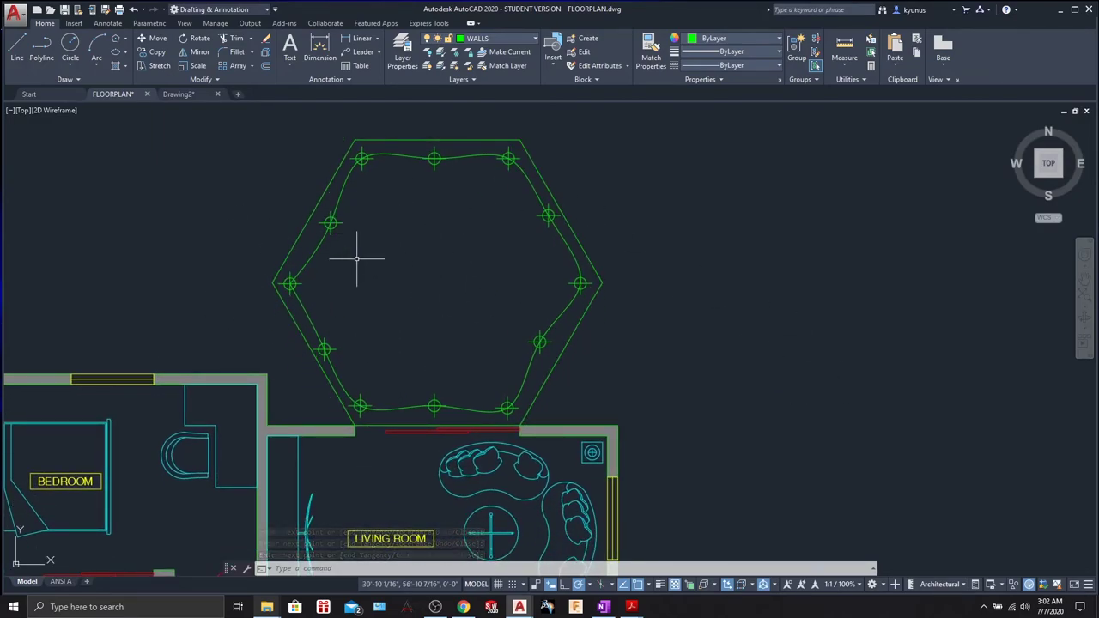
{"action": "mouse_move", "coordinate": [641, 226]}
{"action": "middle_mouse_down"}
{"action": "mouse_move", "coordinate": [663, 283]}
{"action": "mouse_move", "coordinate": [655, 290]}
{"action": "mouse_move", "coordinate": [651, 274]}
{"action": "middle_mouse_up"}
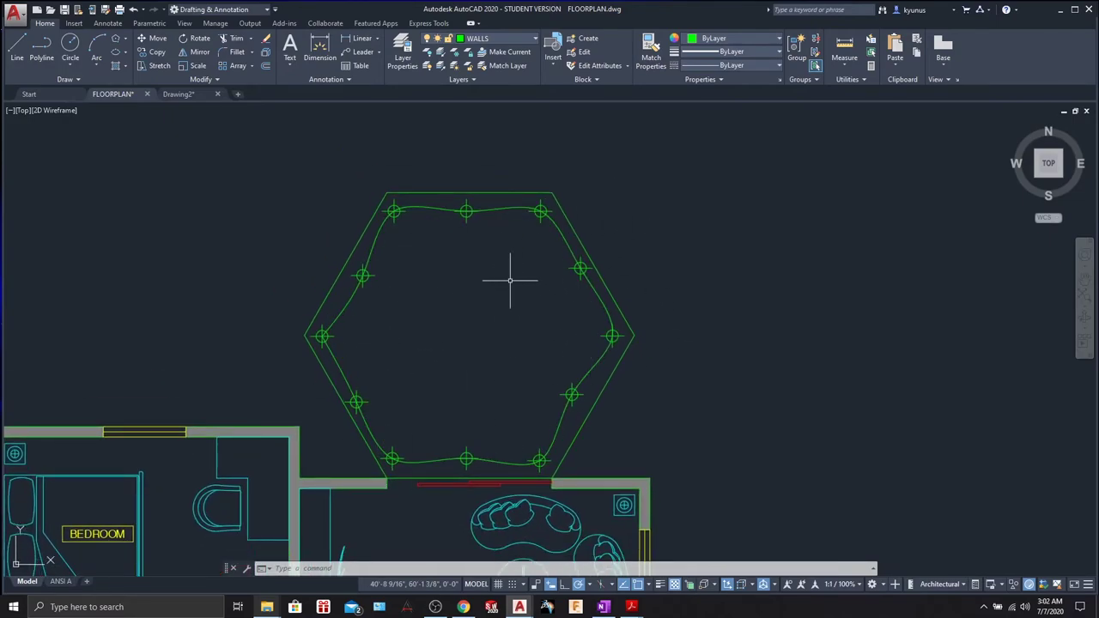
{"action": "left_click", "coordinate": [78, 80]}
{"action": "left_click", "coordinate": [84, 79]}
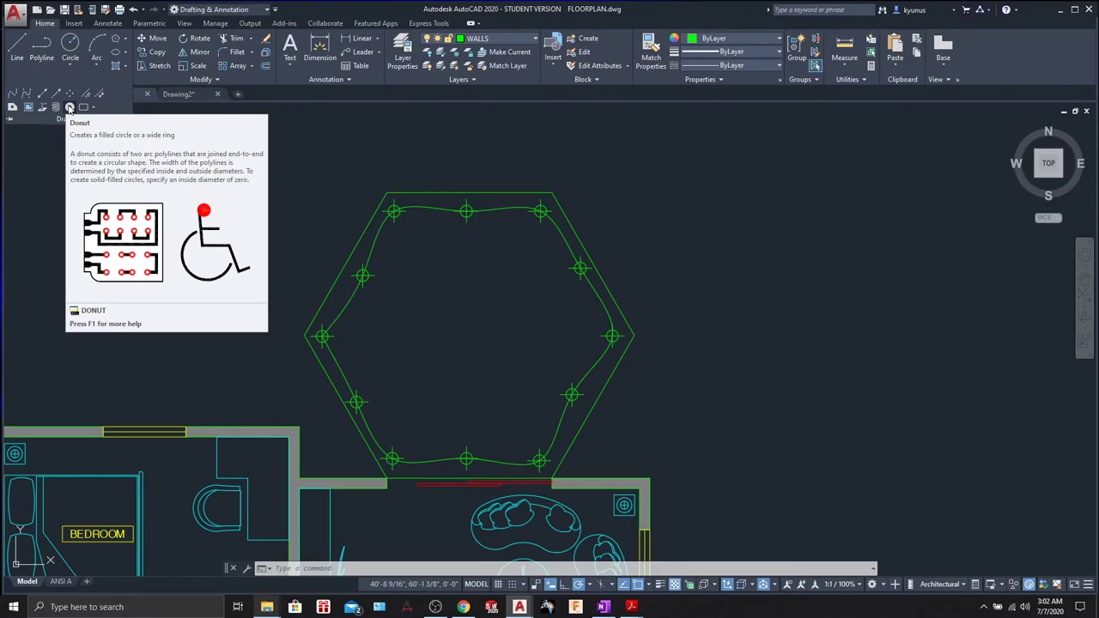
Step: Place donuts (inside diameter 6, outside 12) on the hexagon's top-left, top-right, right and left corners
{"action": "left_click", "coordinate": [70, 107]}
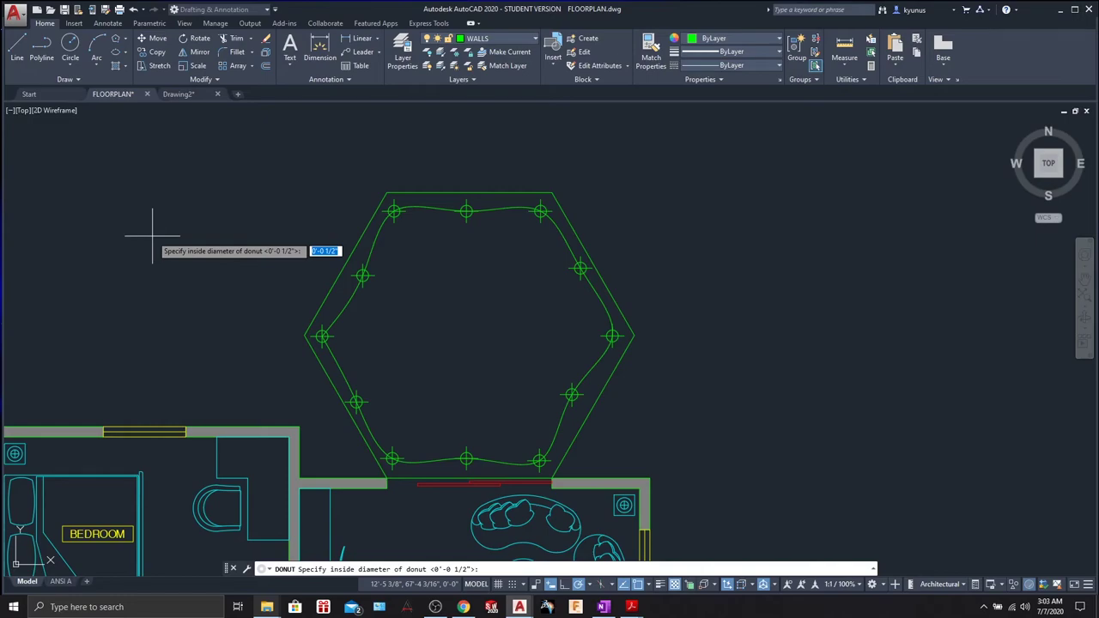
{"action": "type", "text": "6"}
{"action": "key", "text": "Return"}
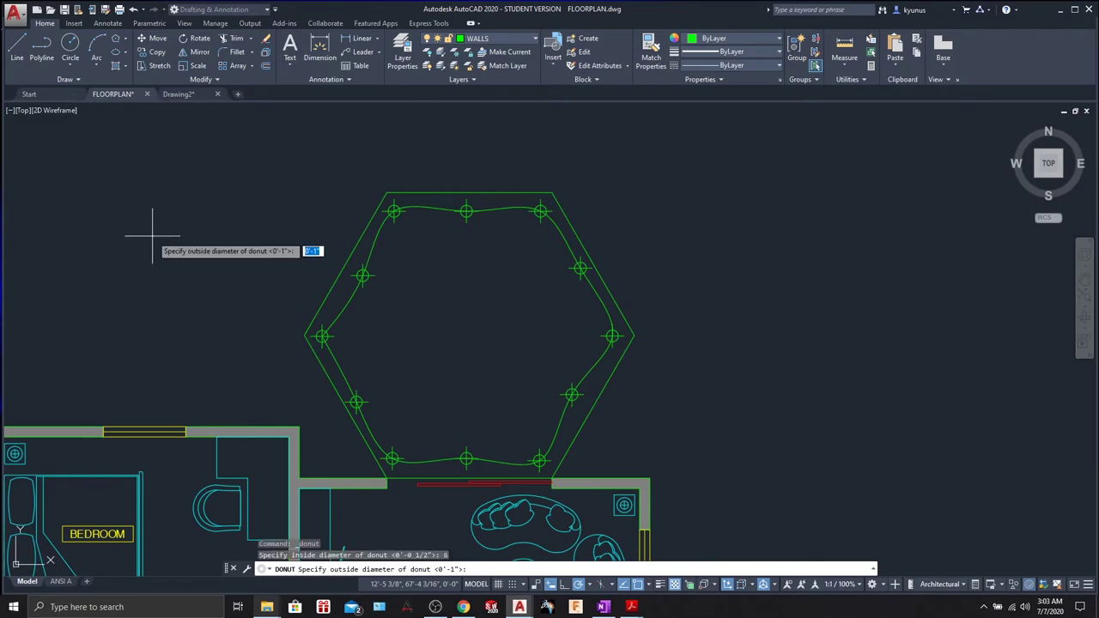
{"action": "type", "text": "12"}
{"action": "key", "text": "Return"}
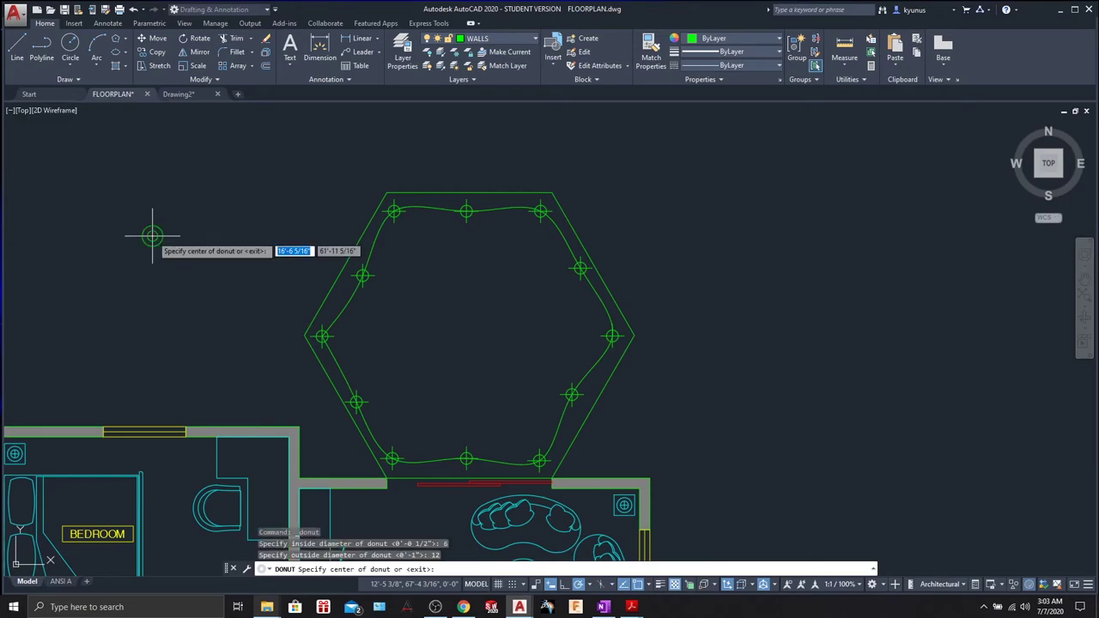
{"action": "left_click", "coordinate": [387, 192]}
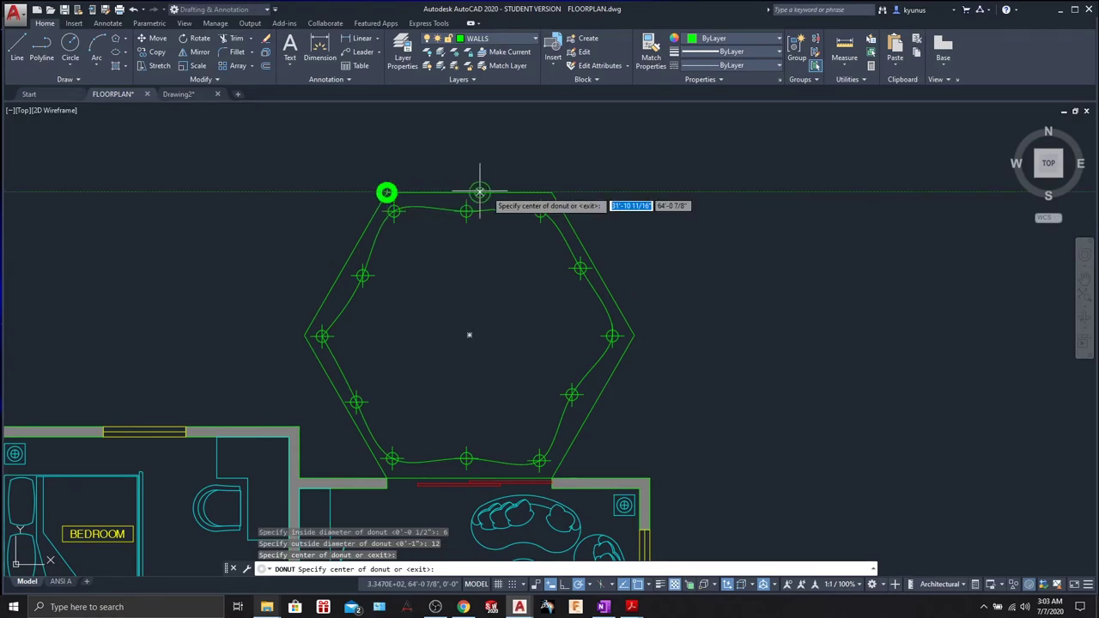
{"action": "left_click", "coordinate": [552, 193]}
{"action": "left_click", "coordinate": [634, 335]}
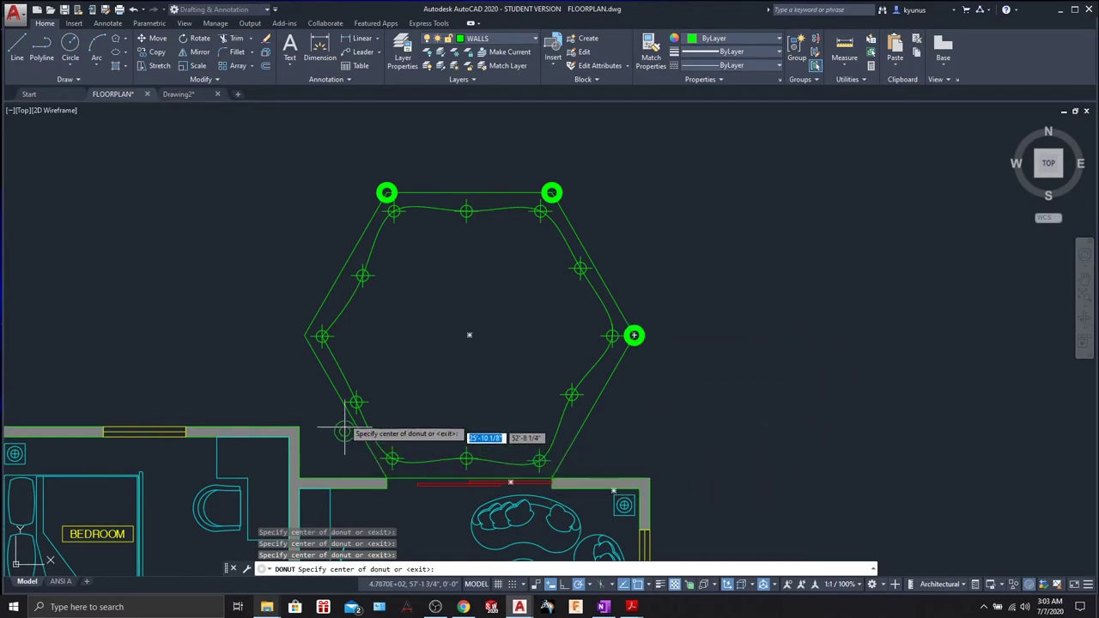
{"action": "left_click", "coordinate": [304, 335]}
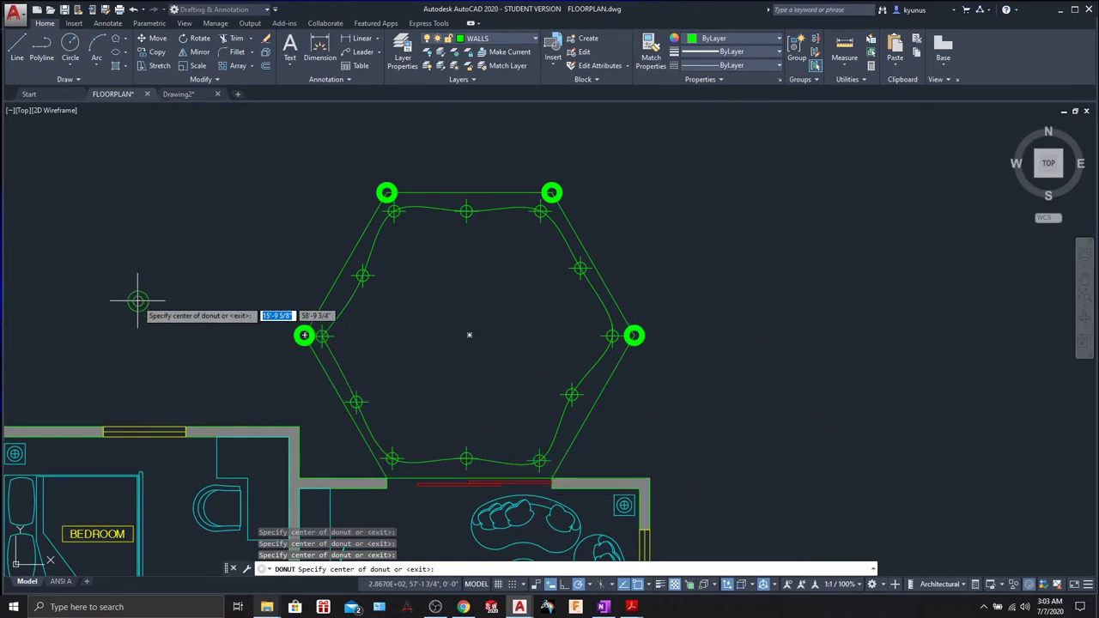
{"action": "key", "text": "Escape"}
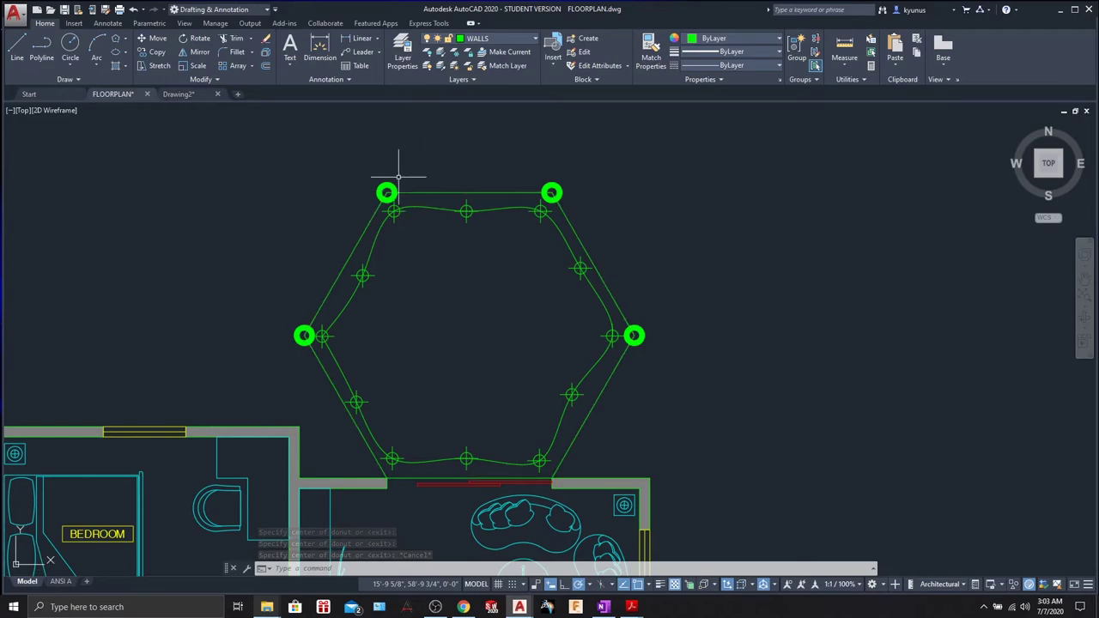
Step: Zoom and pan to bring the bathroom into view, then open the Ellipse drawing methods
{"action": "scroll", "coordinate": [490, 300], "scroll_direction": "down", "scroll_amount": 5}
{"action": "scroll", "coordinate": [489, 298], "scroll_direction": "up", "scroll_amount": 3}
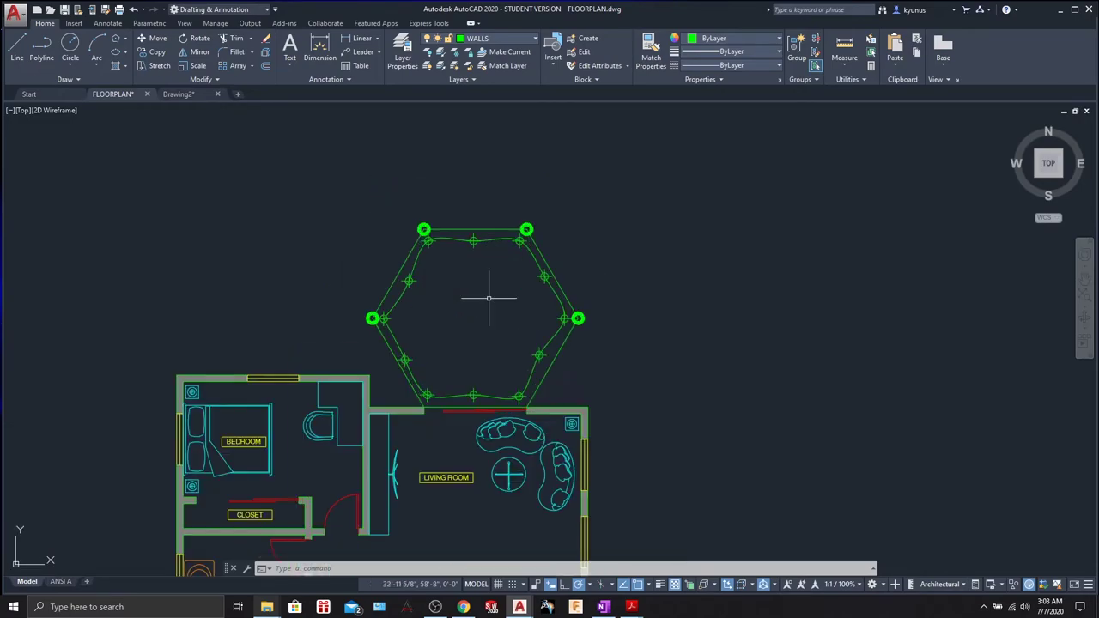
{"action": "scroll", "coordinate": [489, 299], "scroll_direction": "up", "scroll_amount": 2}
{"action": "scroll", "coordinate": [489, 298], "scroll_direction": "down", "scroll_amount": 3}
{"action": "scroll", "coordinate": [489, 299], "scroll_direction": "up", "scroll_amount": 5}
{"action": "scroll", "coordinate": [488, 298], "scroll_direction": "down", "scroll_amount": 4}
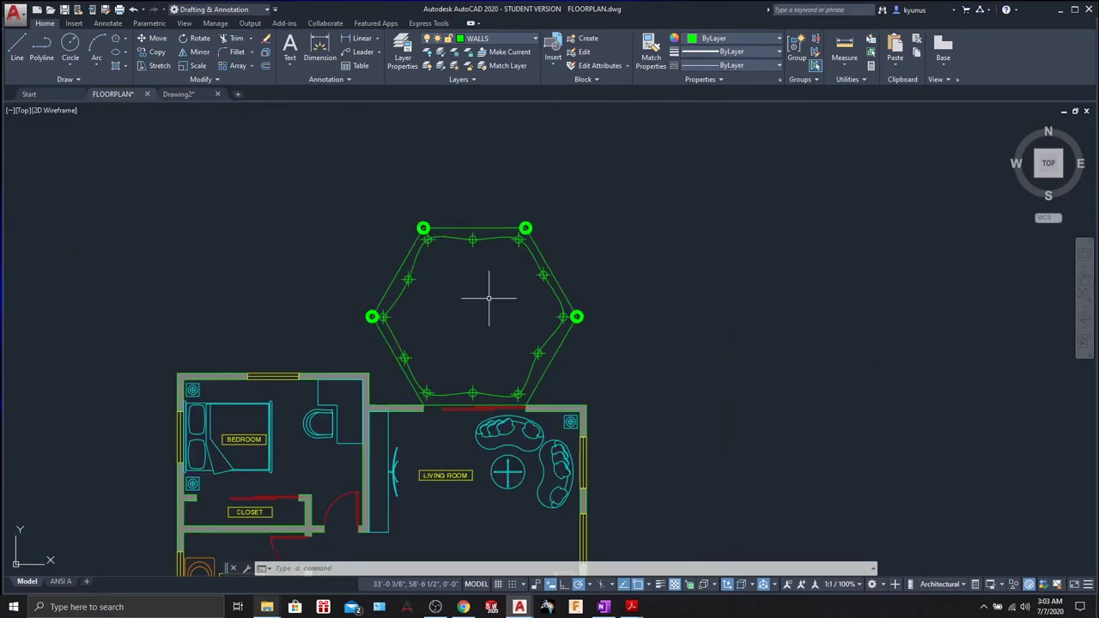
{"action": "middle_click_drag", "start_coordinate": [324, 260], "coordinate": [385, 288]}
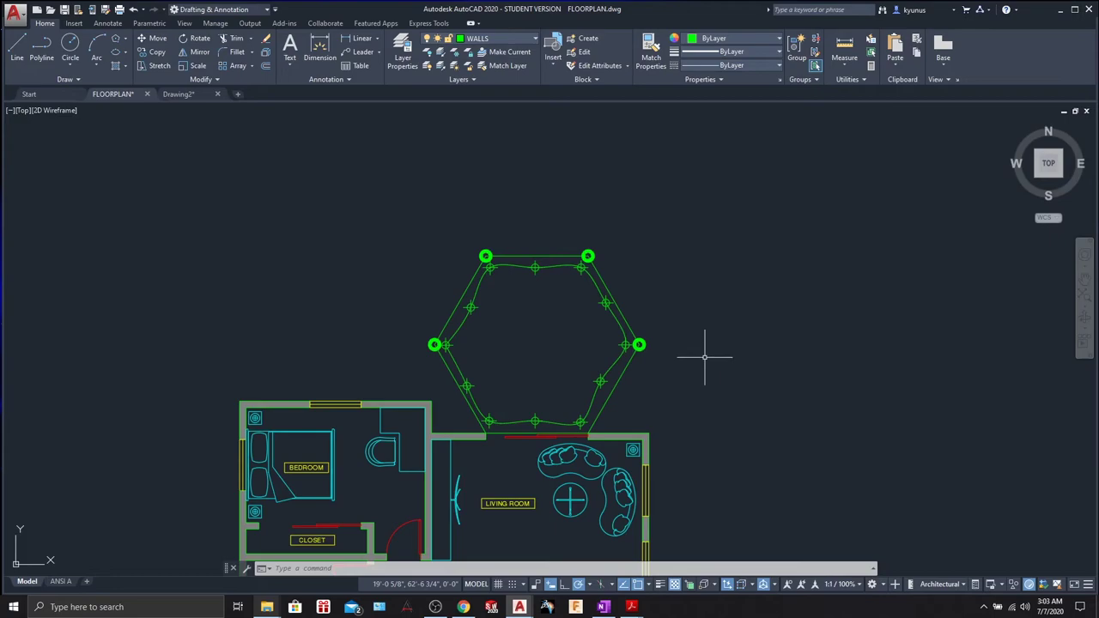
{"action": "middle_click_drag", "start_coordinate": [712, 349], "coordinate": [713, 287]}
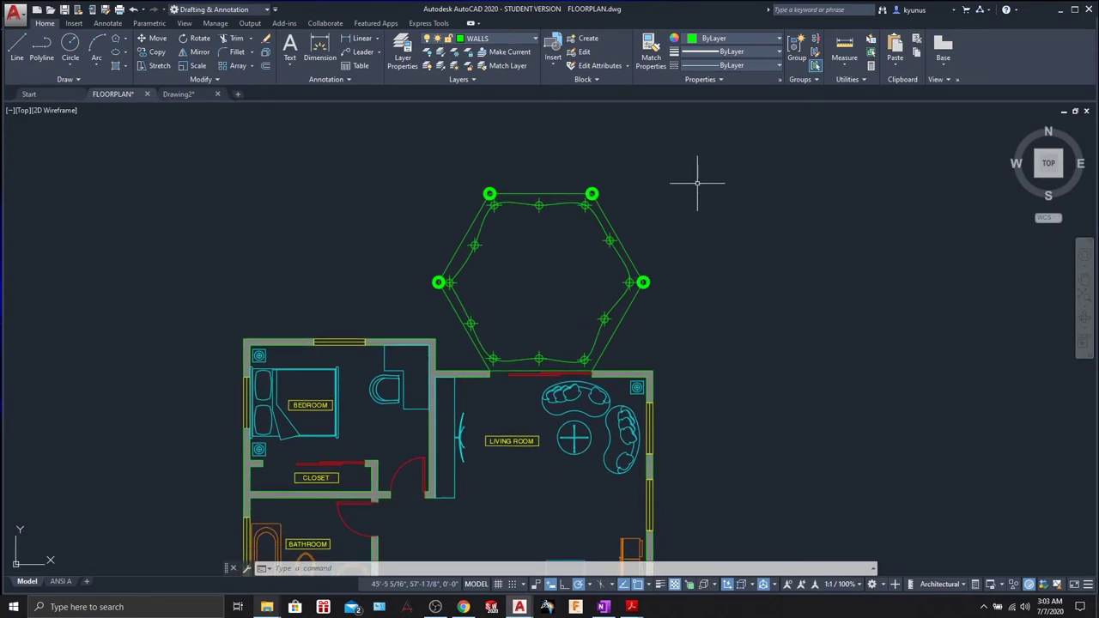
{"action": "mouse_move", "coordinate": [539, 289]}
{"action": "middle_mouse_down"}
{"action": "mouse_move", "coordinate": [472, 251]}
{"action": "mouse_move", "coordinate": [446, 253]}
{"action": "mouse_move", "coordinate": [427, 223]}
{"action": "mouse_move", "coordinate": [466, 226]}
{"action": "mouse_move", "coordinate": [479, 246]}
{"action": "middle_mouse_up"}
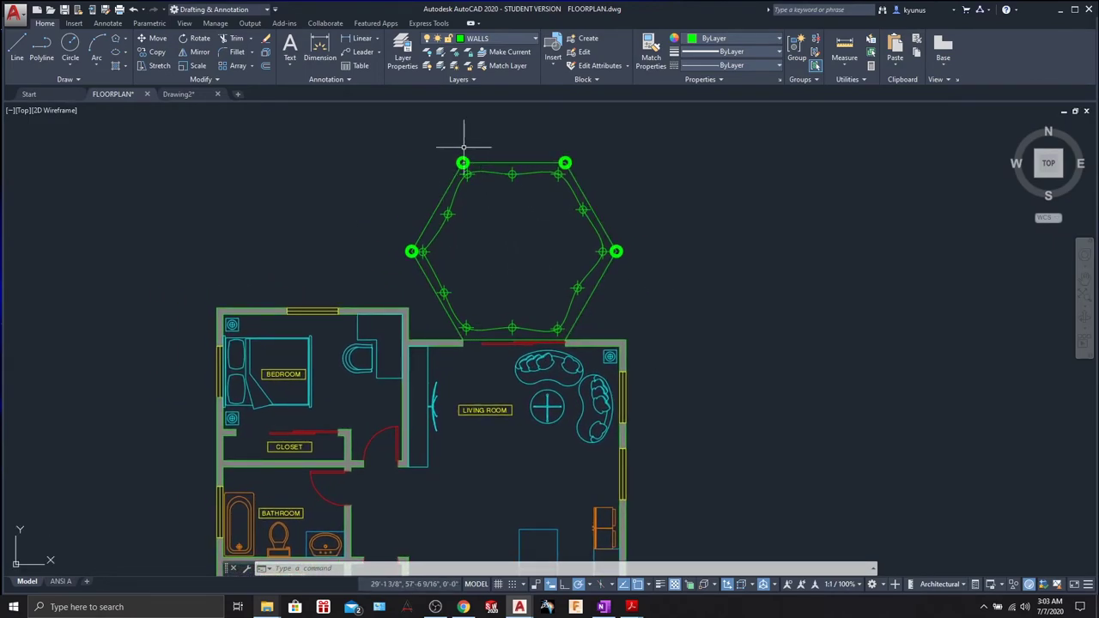
{"action": "left_click", "coordinate": [66, 79]}
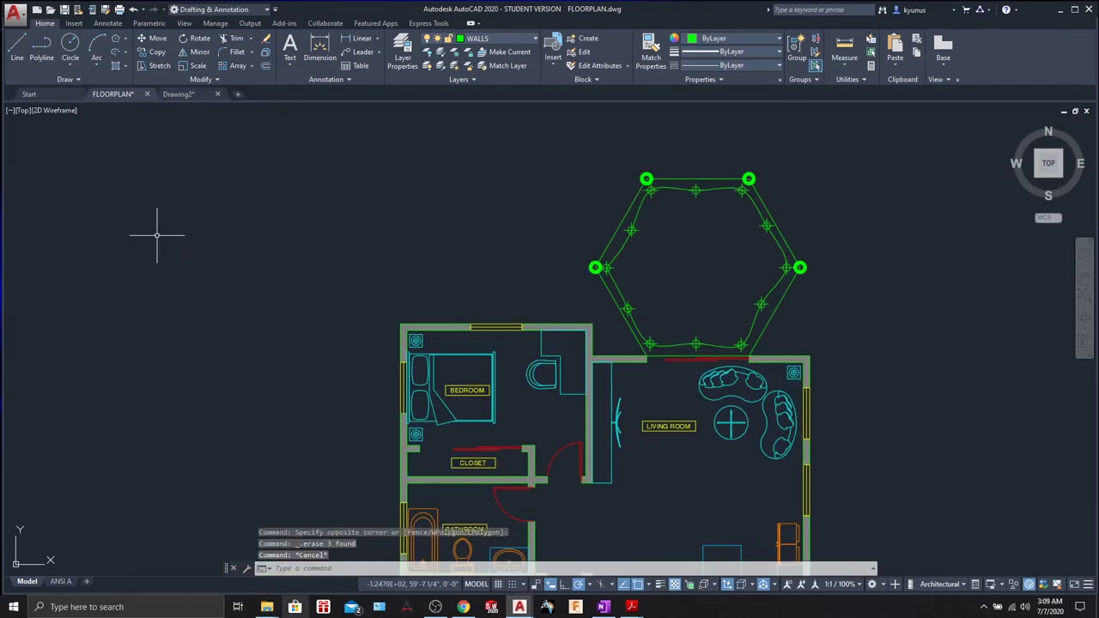
{"action": "left_click", "coordinate": [125, 54]}
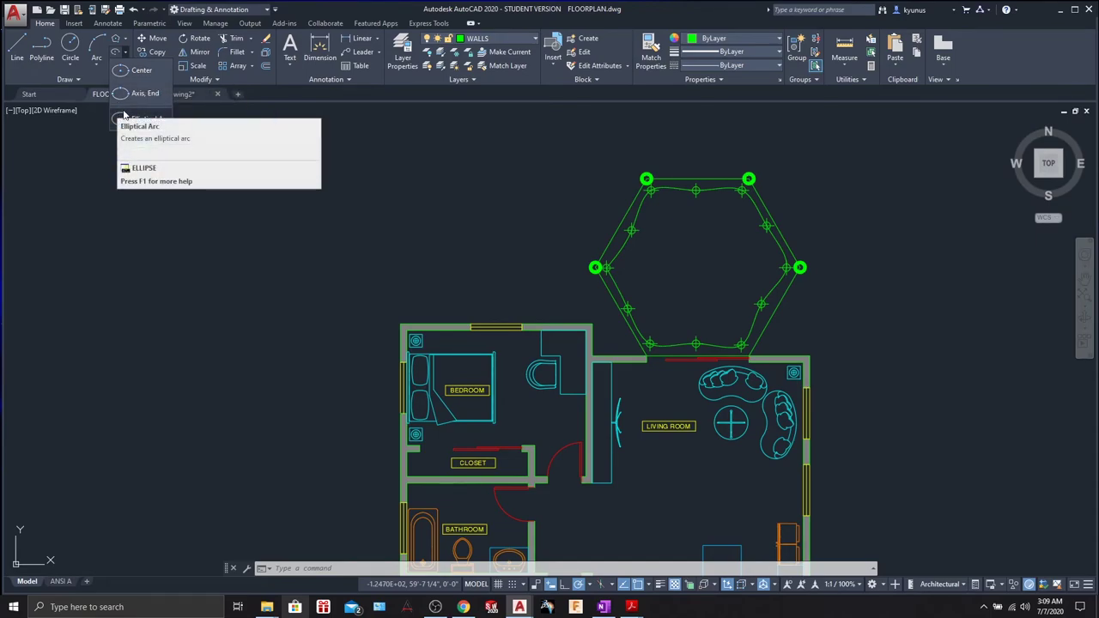
Step: Draw a centre-defined wide horizontal ellipse left of the floor plan and pan the view
{"action": "left_click", "coordinate": [135, 73]}
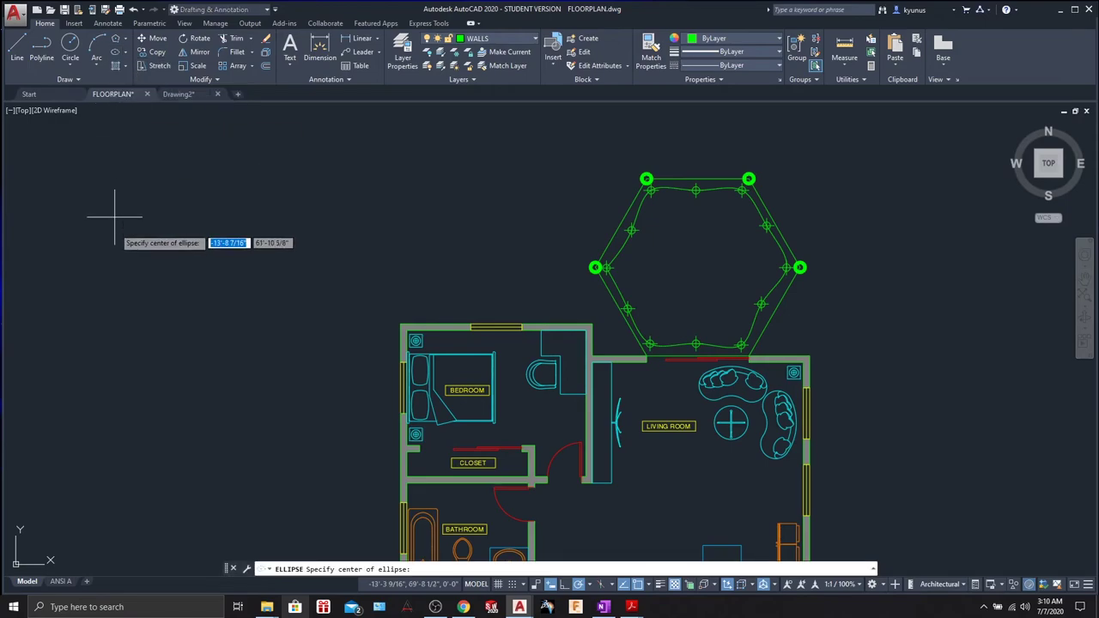
{"action": "left_click", "coordinate": [135, 281]}
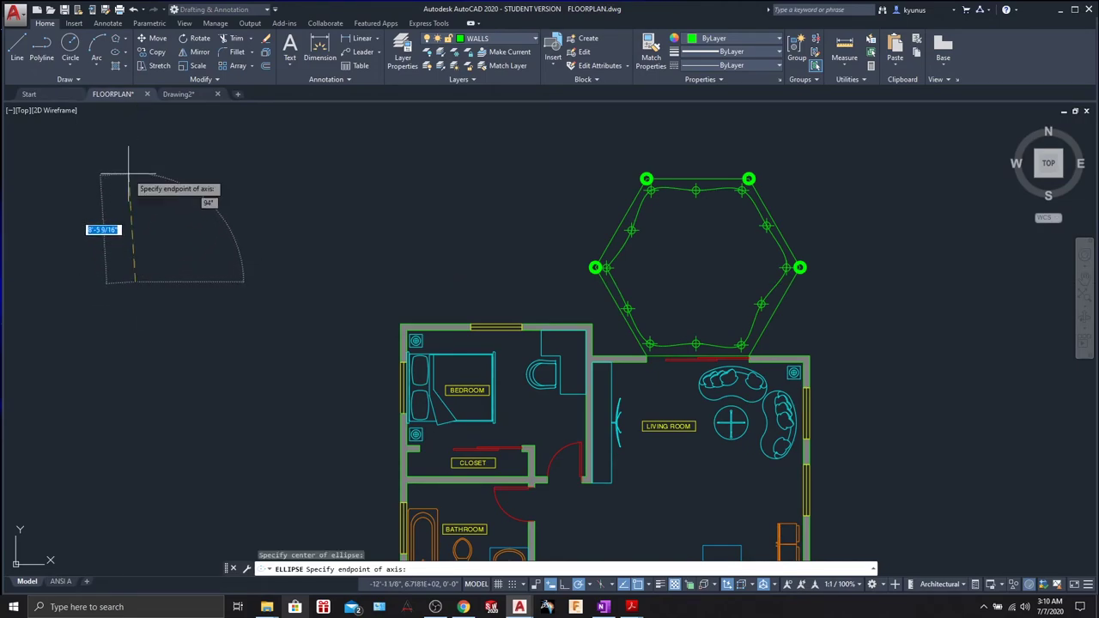
{"action": "left_click", "coordinate": [283, 280]}
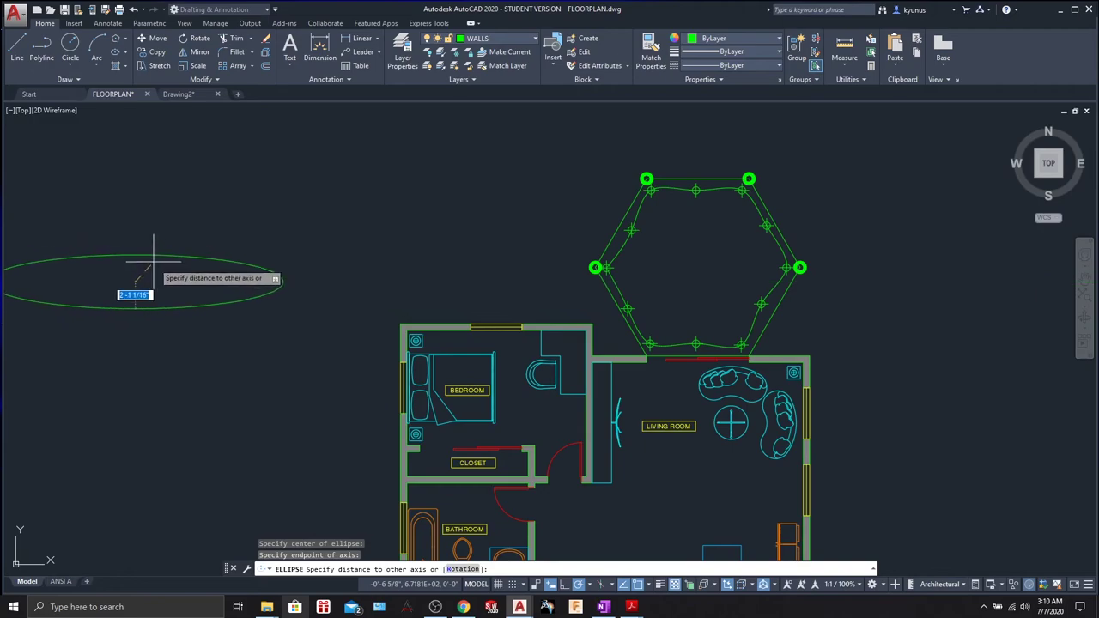
{"action": "left_click", "coordinate": [135, 348]}
{"action": "mouse_move", "coordinate": [138, 409]}
{"action": "middle_mouse_down"}
{"action": "mouse_move", "coordinate": [166, 417]}
{"action": "mouse_move", "coordinate": [292, 402]}
{"action": "mouse_move", "coordinate": [317, 376]}
{"action": "mouse_move", "coordinate": [316, 342]}
{"action": "middle_mouse_up"}
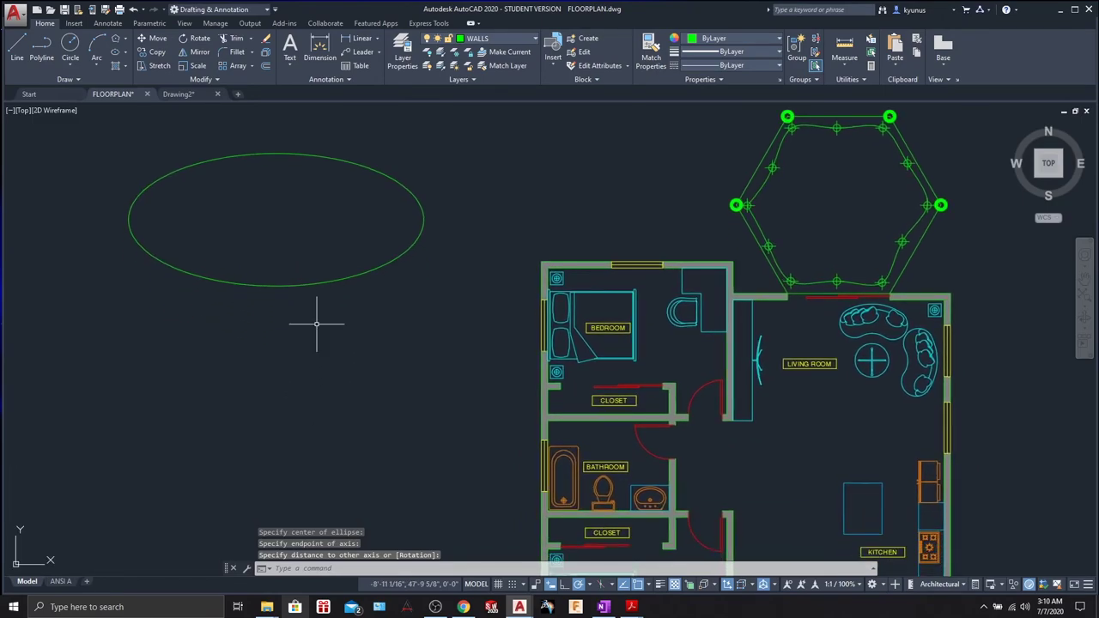
{"action": "left_click", "coordinate": [126, 52]}
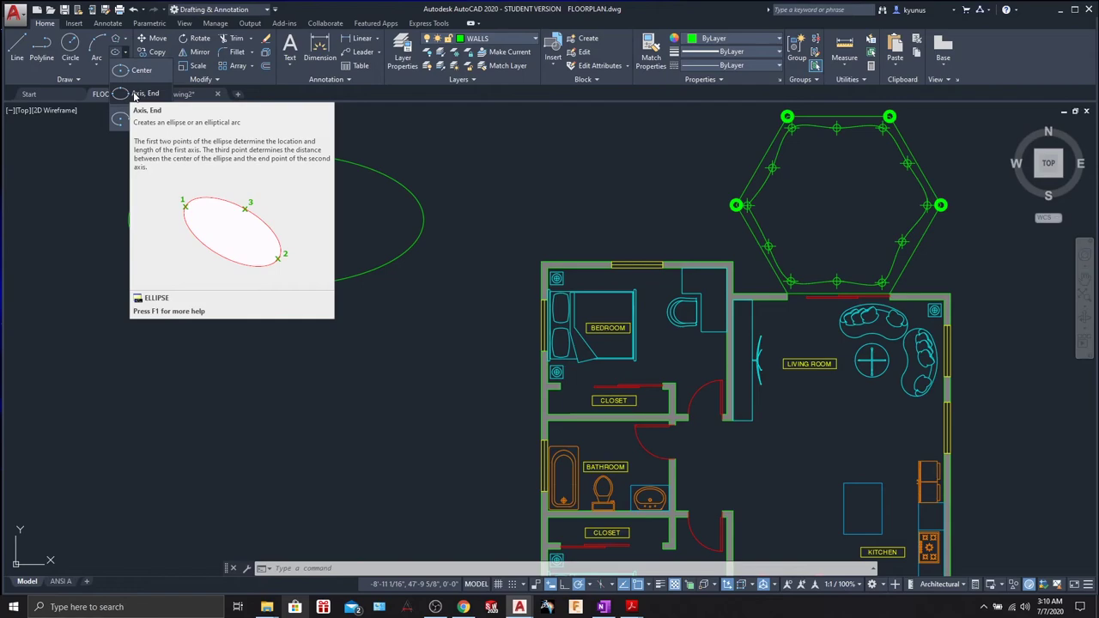
Step: Draw a second wide horizontal ellipse below the first using Axis, End endpoints
{"action": "left_click", "coordinate": [137, 94]}
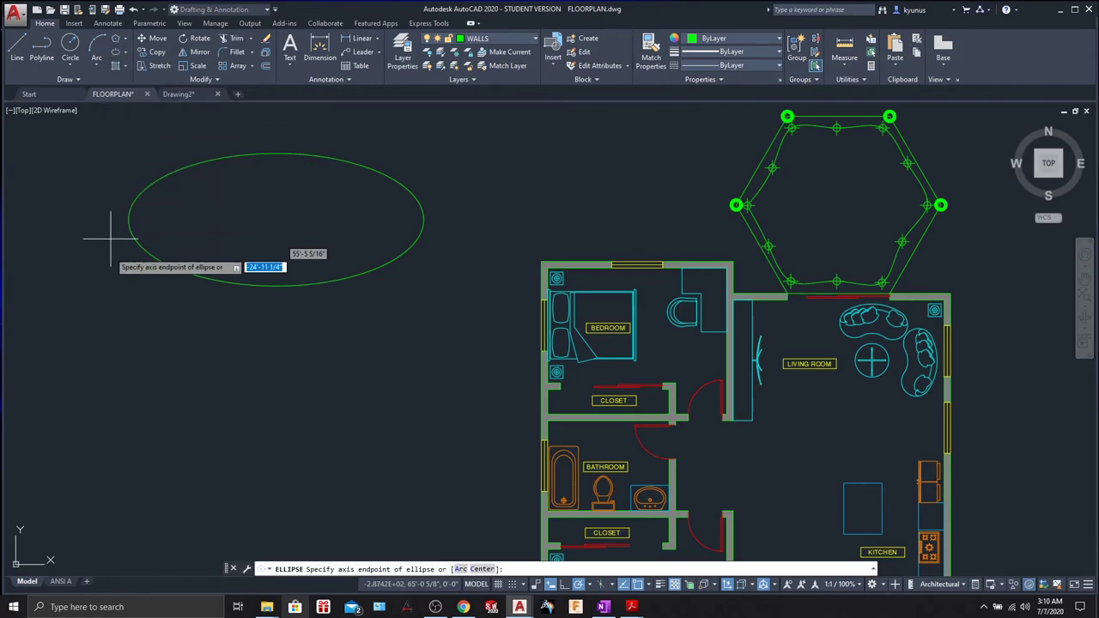
{"action": "left_click", "coordinate": [152, 391]}
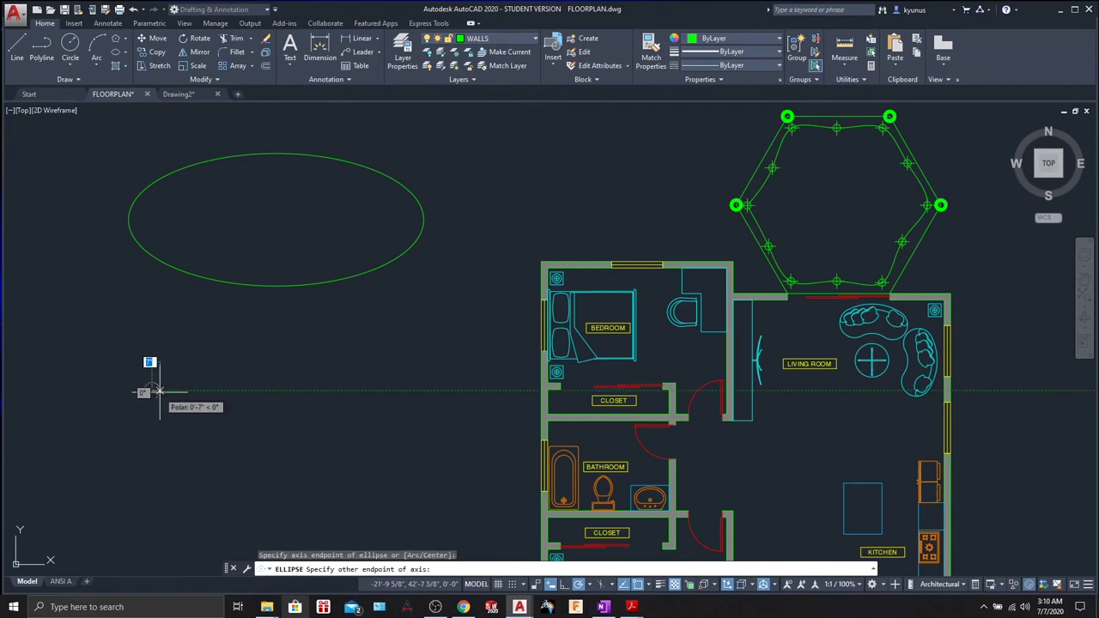
{"action": "left_click", "coordinate": [424, 391]}
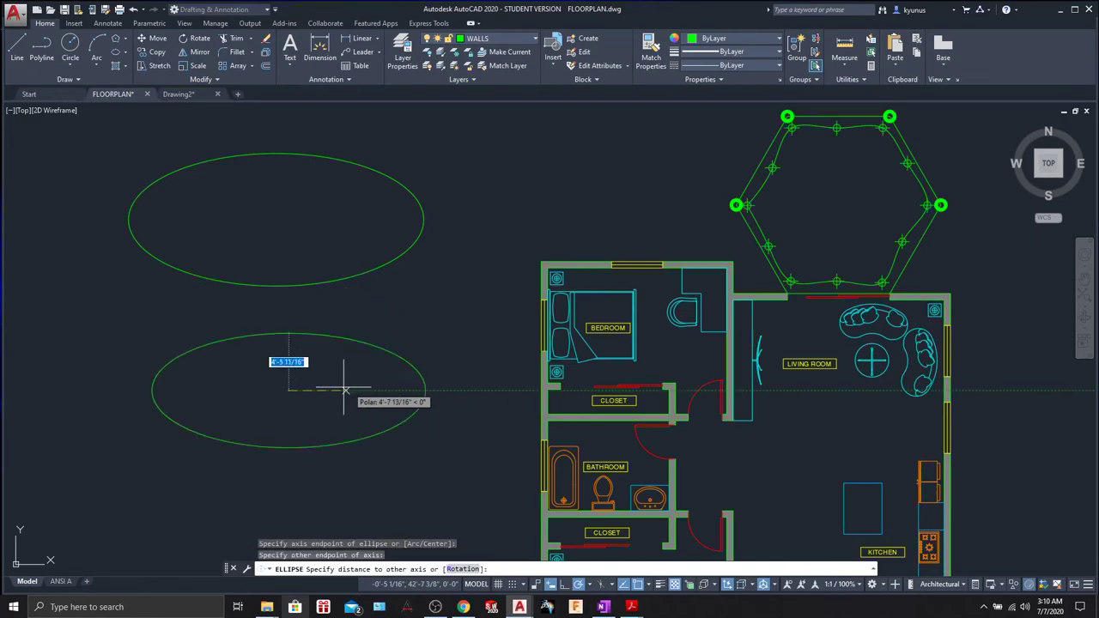
{"action": "left_click", "coordinate": [288, 341]}
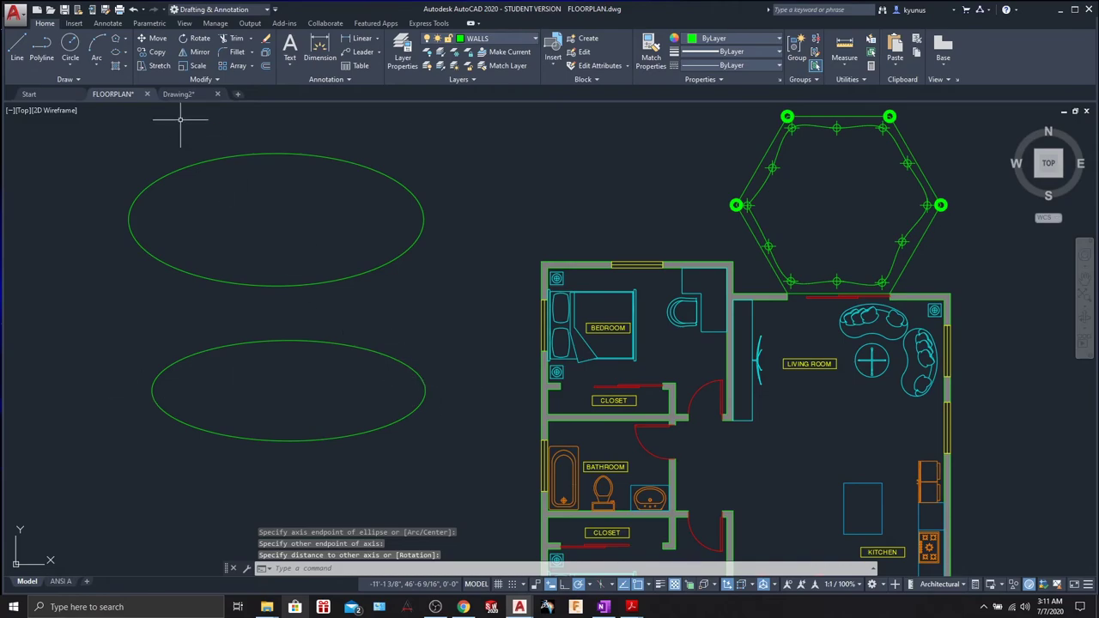
{"action": "left_click", "coordinate": [125, 52]}
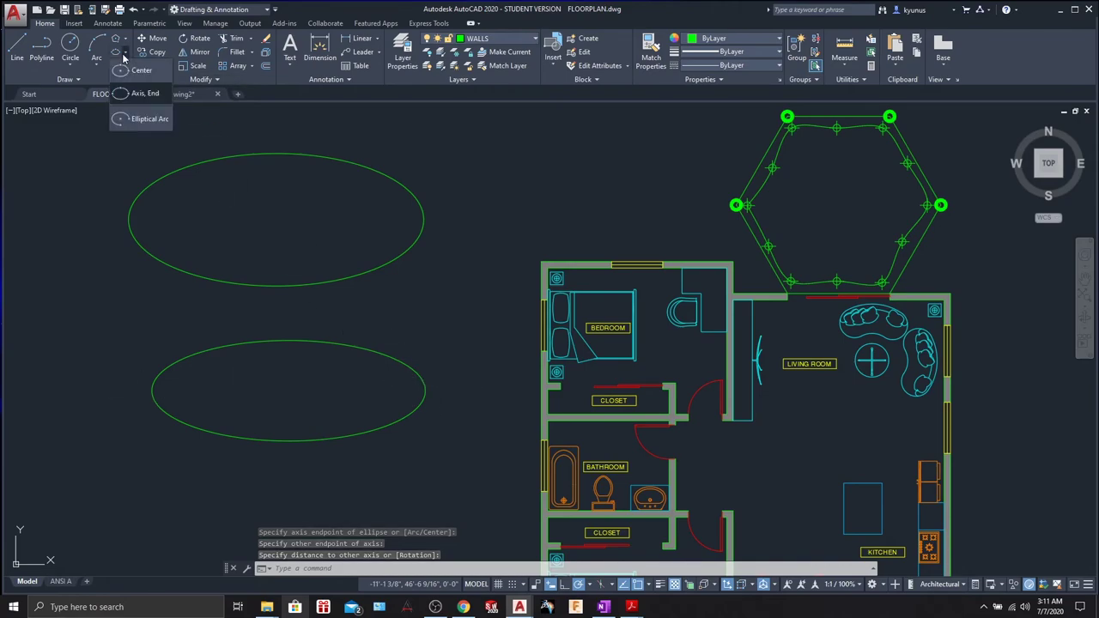
Step: Draw a near-circular elliptical arc, open on its right, in free space left of the ellipses
{"action": "left_click", "coordinate": [137, 119]}
{"action": "middle_click_drag", "start_coordinate": [91, 341], "coordinate": [397, 305]}
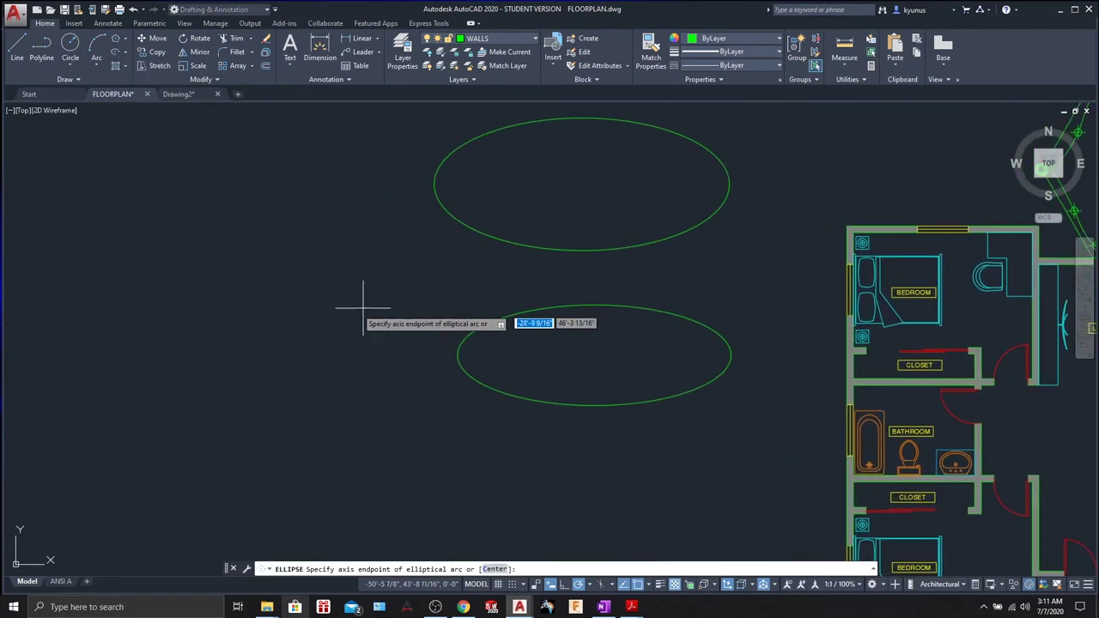
{"action": "left_click", "coordinate": [124, 52]}
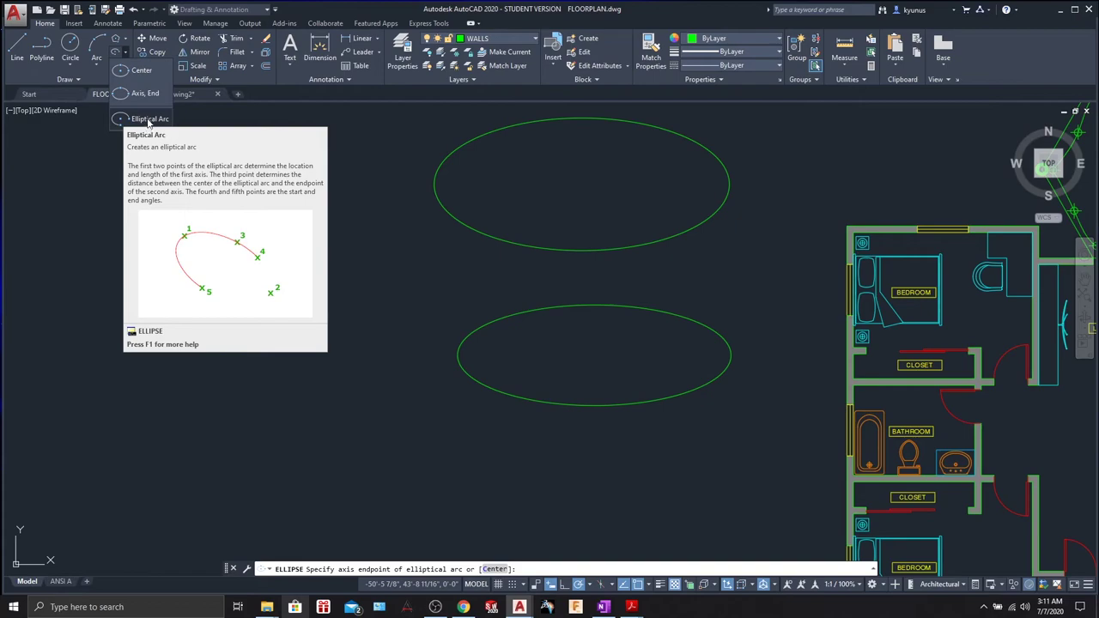
{"action": "left_click", "coordinate": [138, 305]}
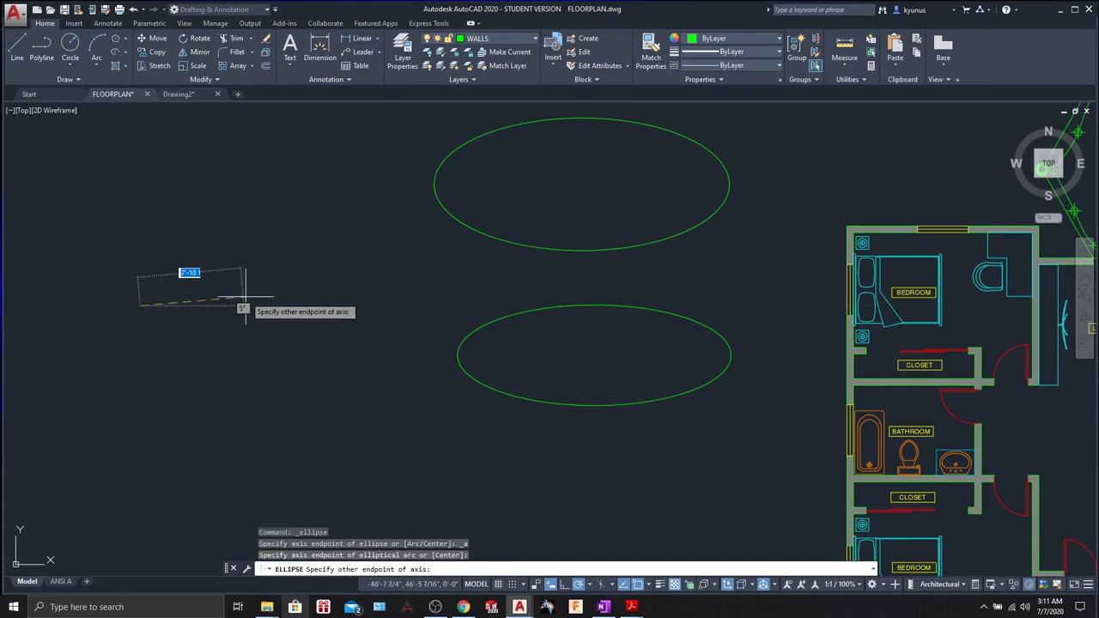
{"action": "left_click", "coordinate": [326, 302]}
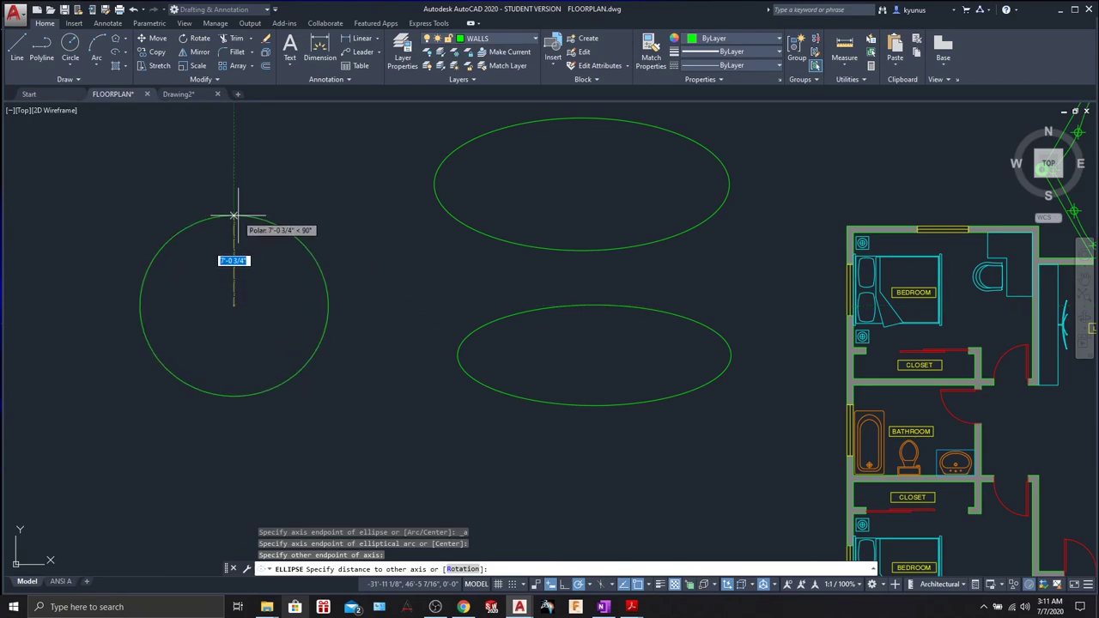
{"action": "left_click", "coordinate": [262, 214]}
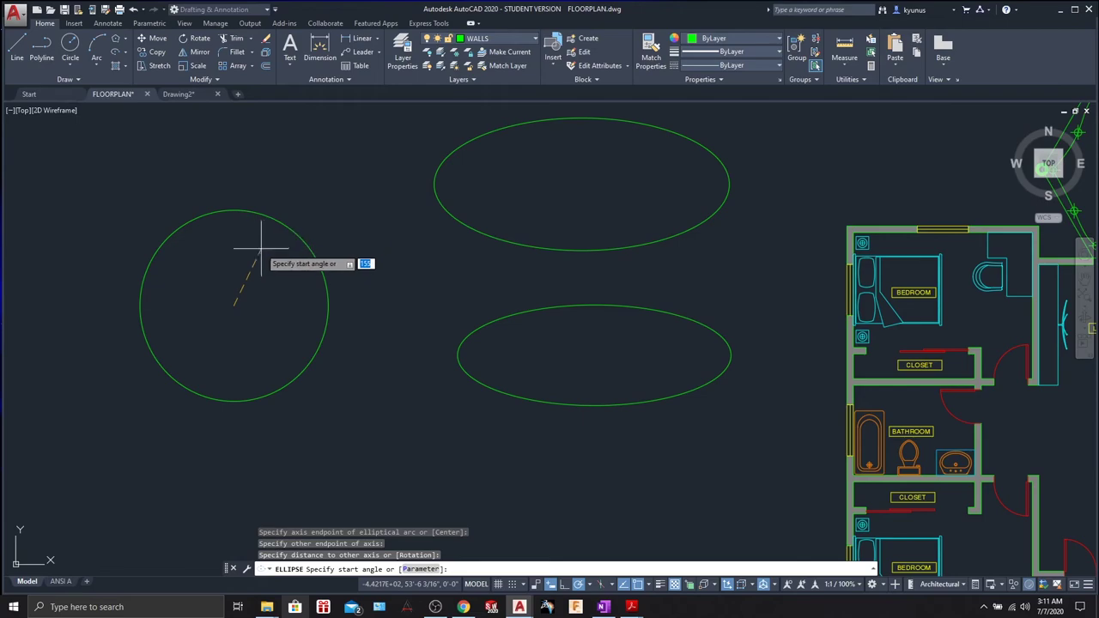
{"action": "left_click", "coordinate": [186, 227]}
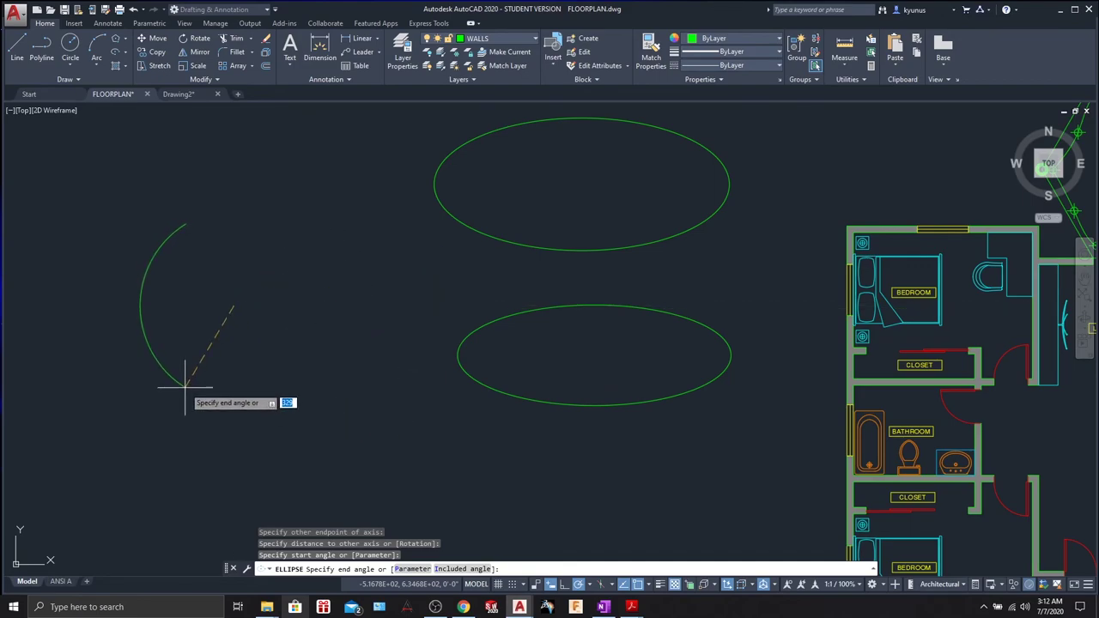
{"action": "left_click", "coordinate": [246, 398]}
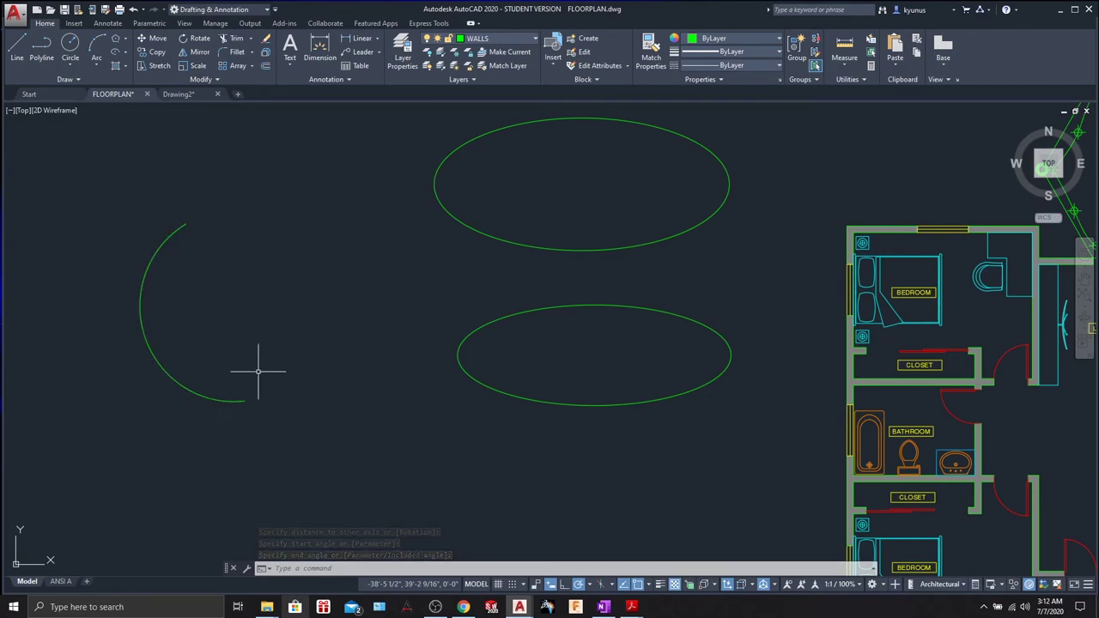
Step: Erase the two ellipses and the elliptical arc with a crossing window
{"action": "scroll", "coordinate": [361, 352], "scroll_direction": "down", "scroll_amount": 2}
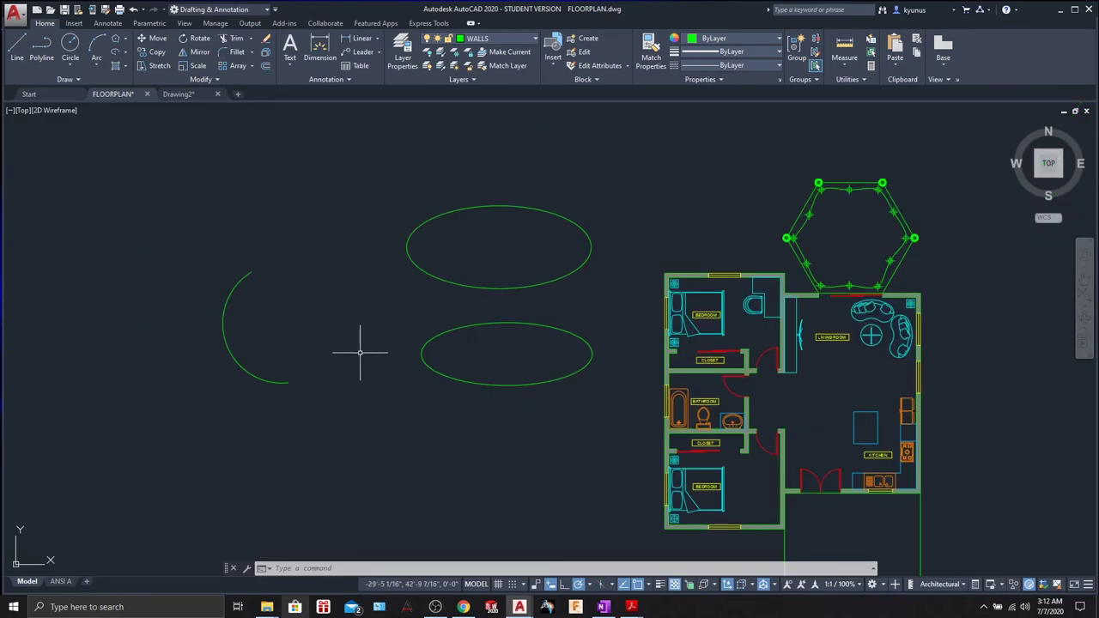
{"action": "left_click", "coordinate": [628, 412]}
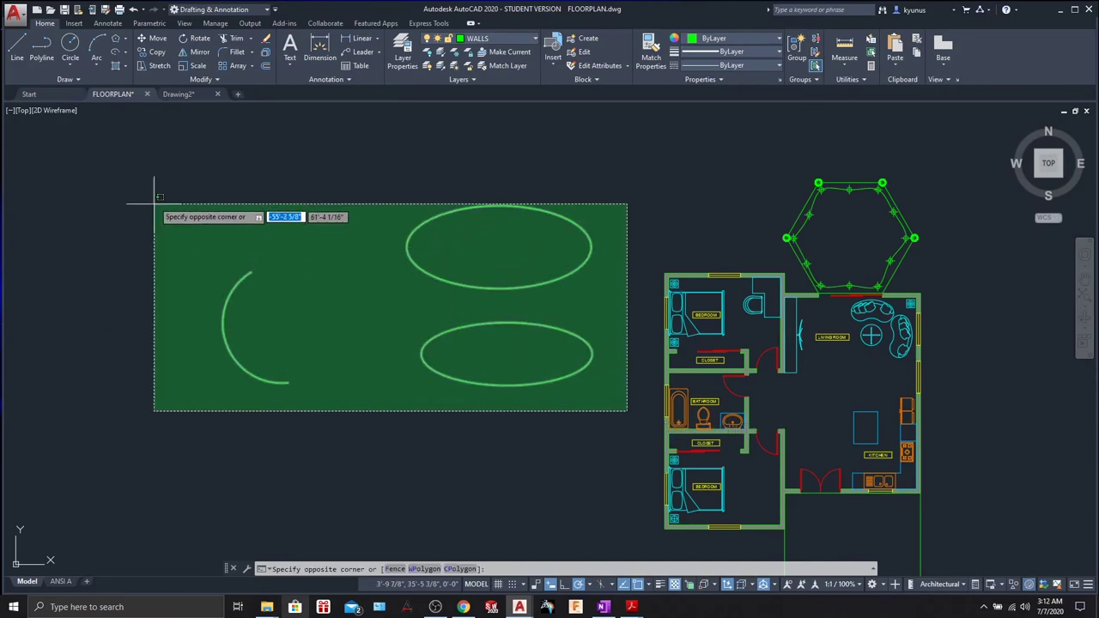
{"action": "left_click", "coordinate": [155, 204]}
{"action": "key", "text": "Delete"}
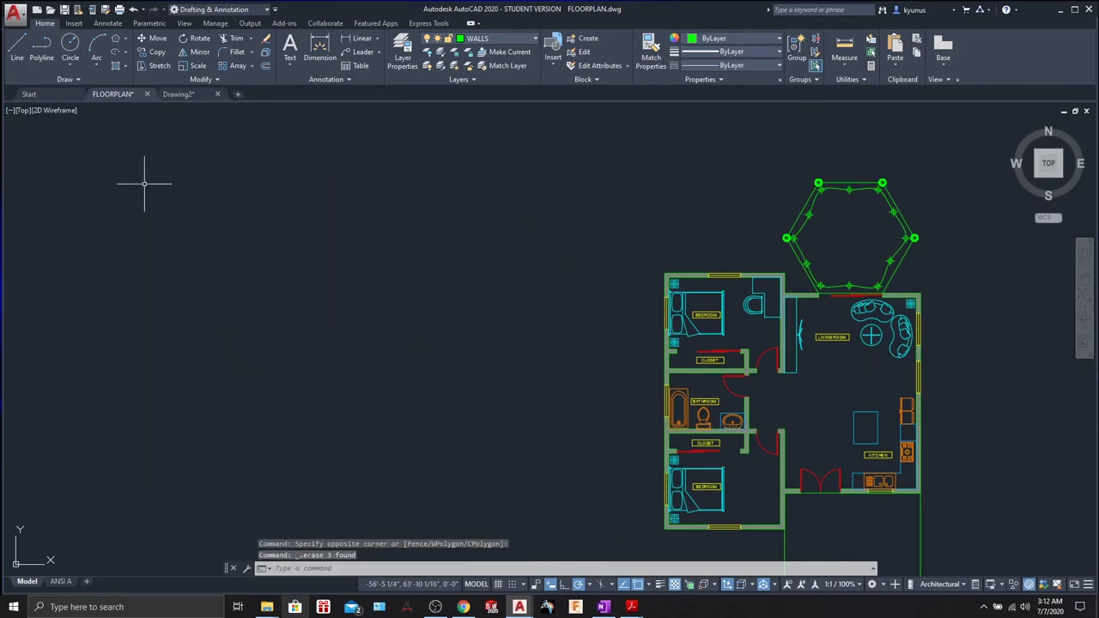
{"action": "left_click", "coordinate": [126, 51]}
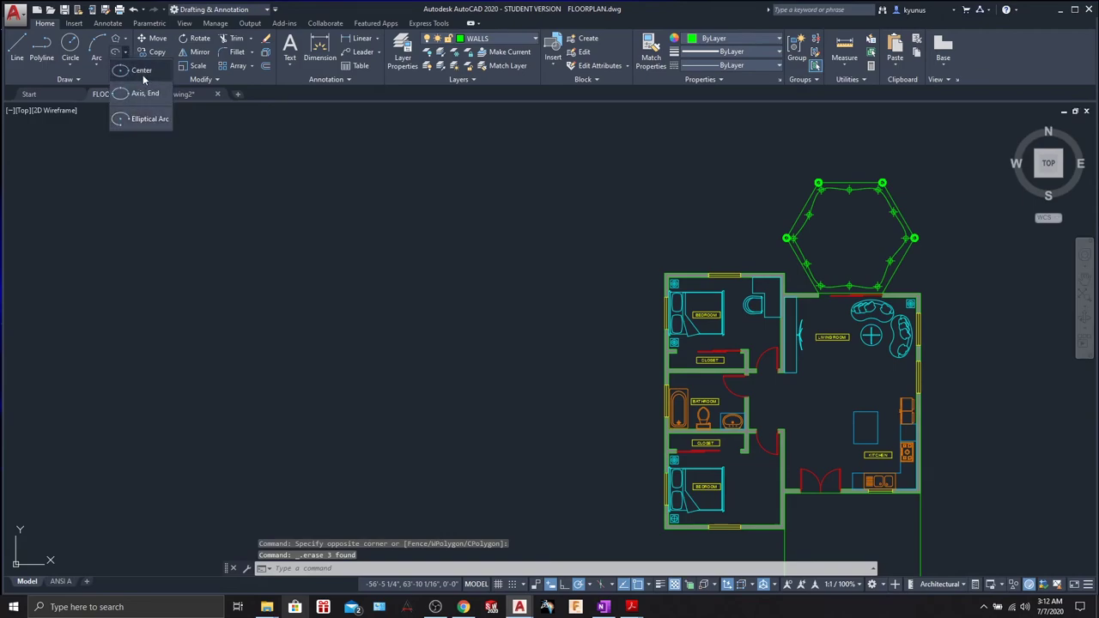
{"action": "left_click", "coordinate": [126, 49]}
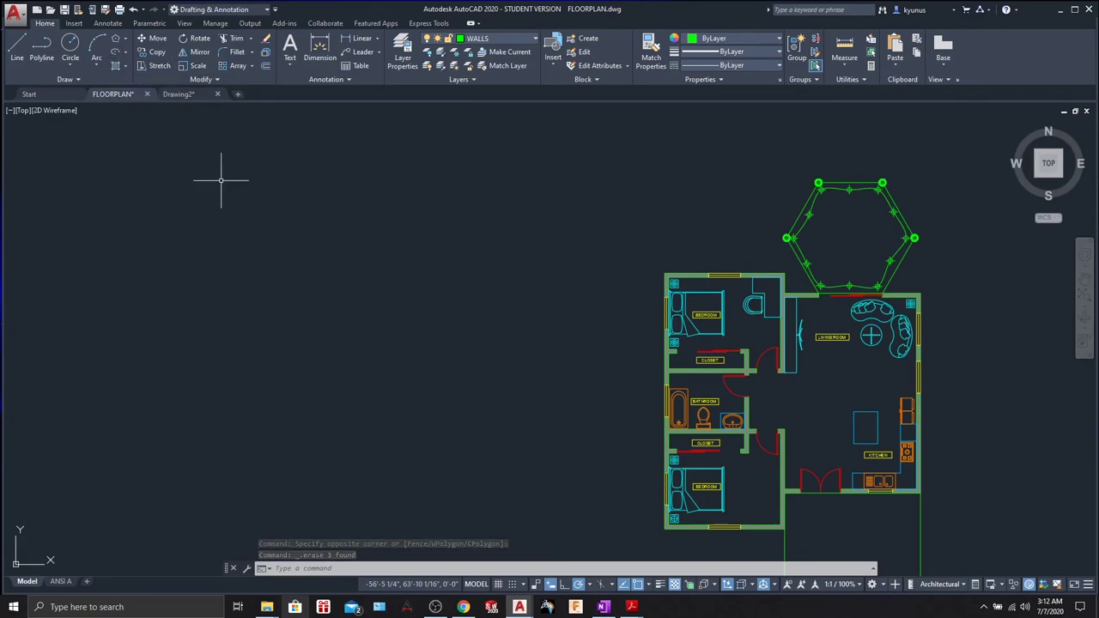
{"action": "middle_click_drag", "start_coordinate": [525, 240], "coordinate": [454, 220]}
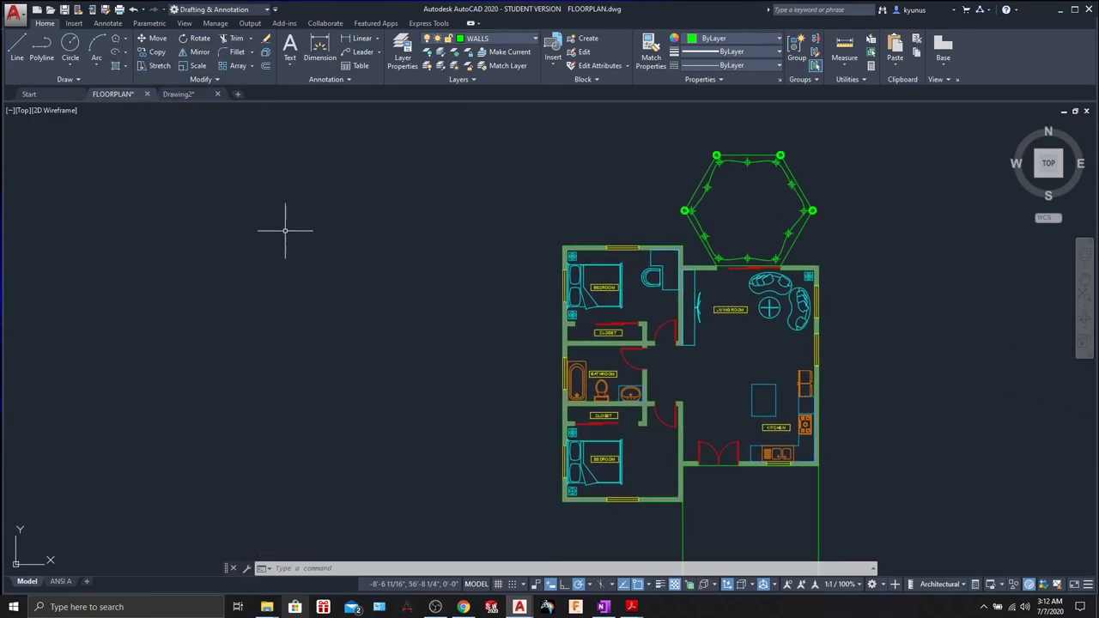
{"action": "left_click", "coordinate": [125, 56]}
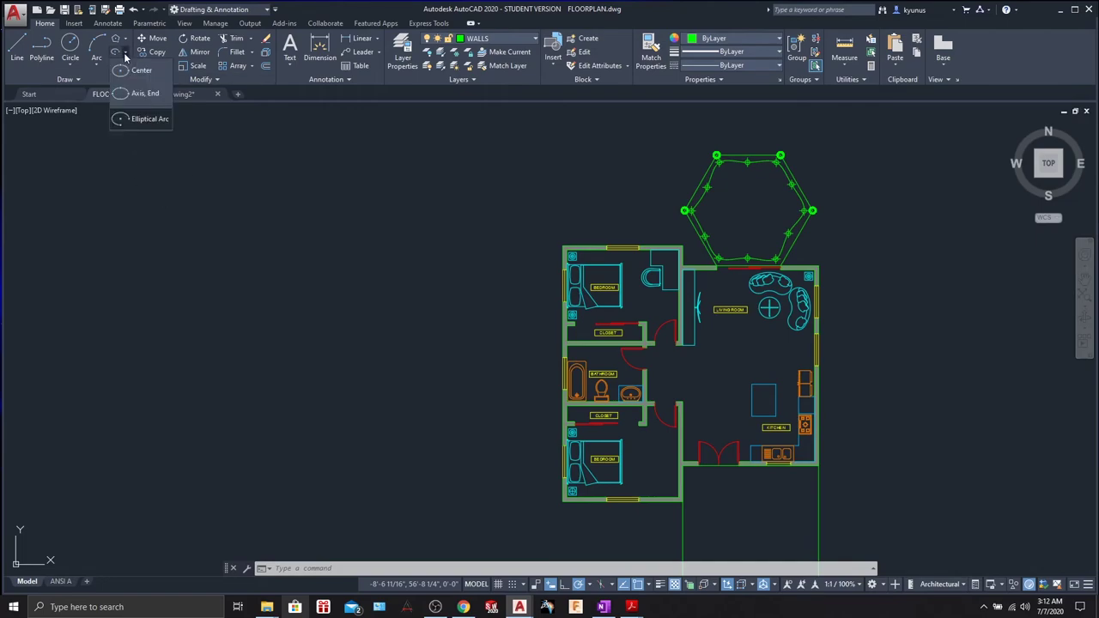
{"action": "left_click", "coordinate": [128, 56]}
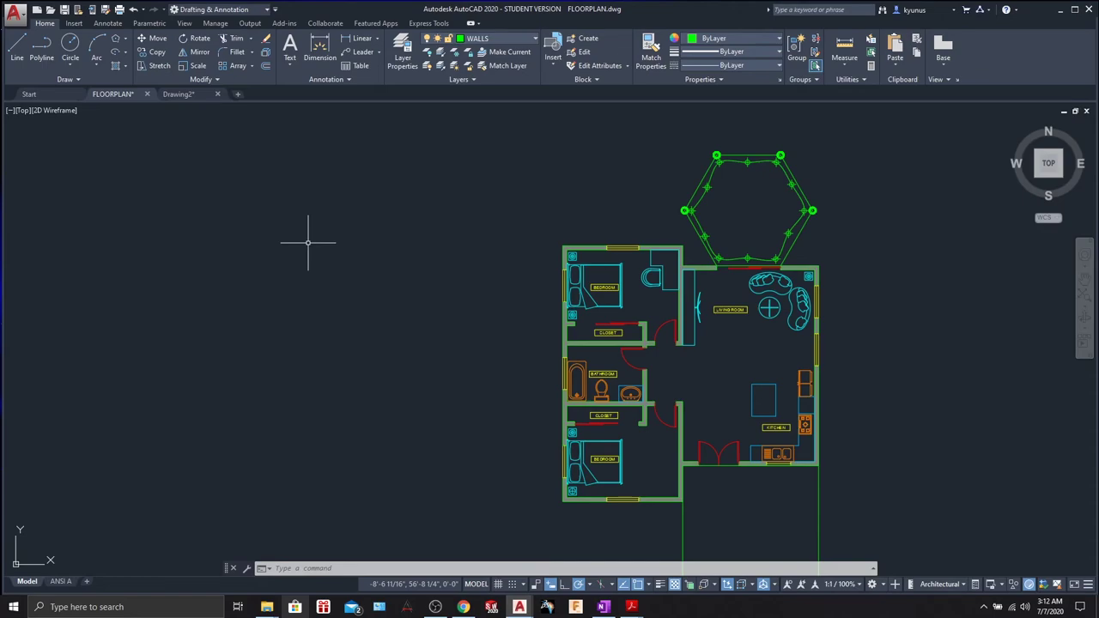
{"action": "scroll", "coordinate": [309, 249], "scroll_direction": "up", "scroll_amount": 2}
{"action": "type", "text": "s"}
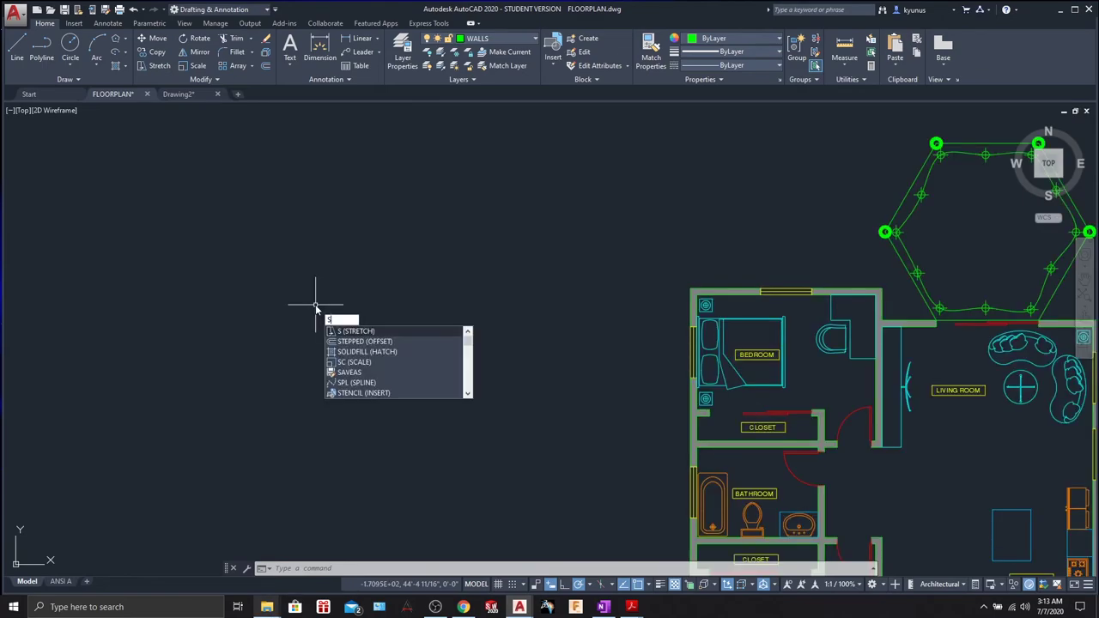
{"action": "key", "text": "Escape"}
{"action": "key", "text": "Escape"}
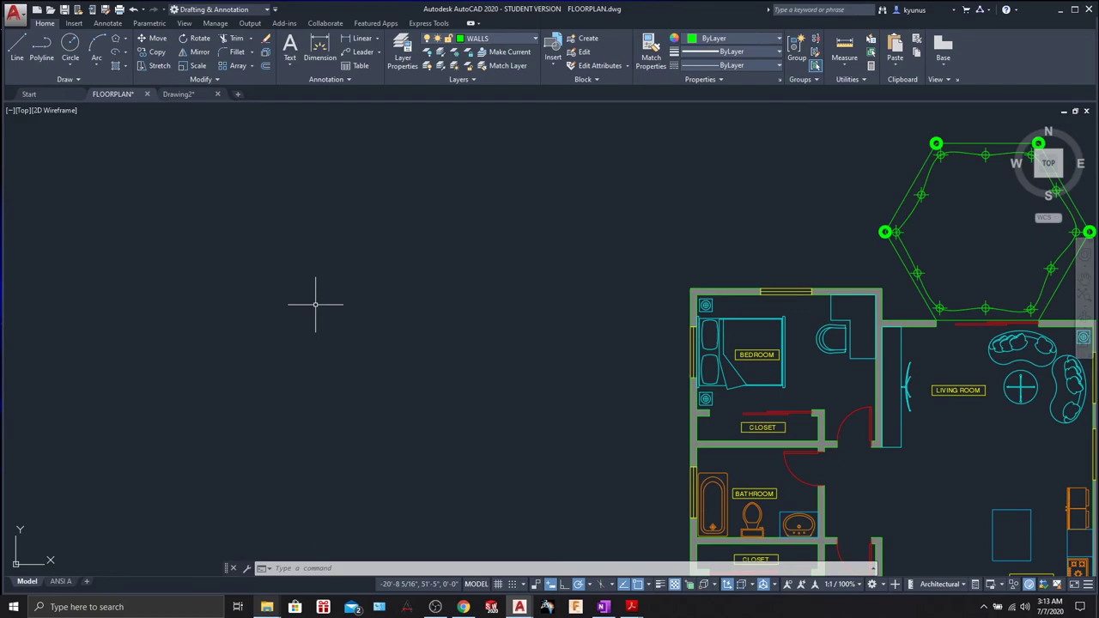
{"action": "type", "text": "L"}
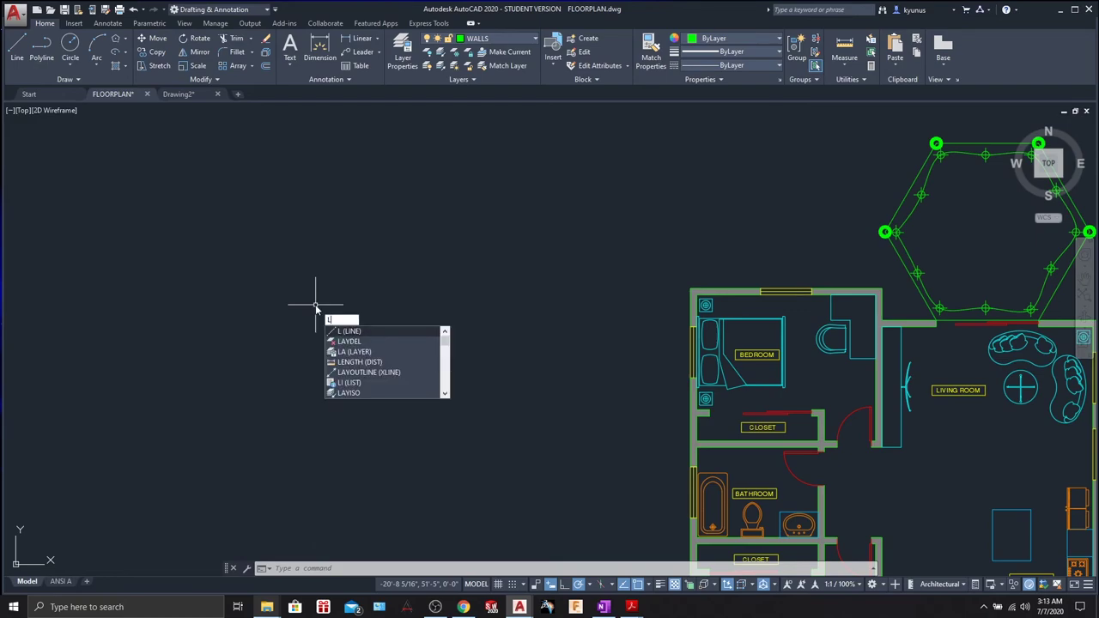
Step: Draw the tank as a closed line rectangle, 1'10" wide by 9" deep
{"action": "key", "text": "Return"}
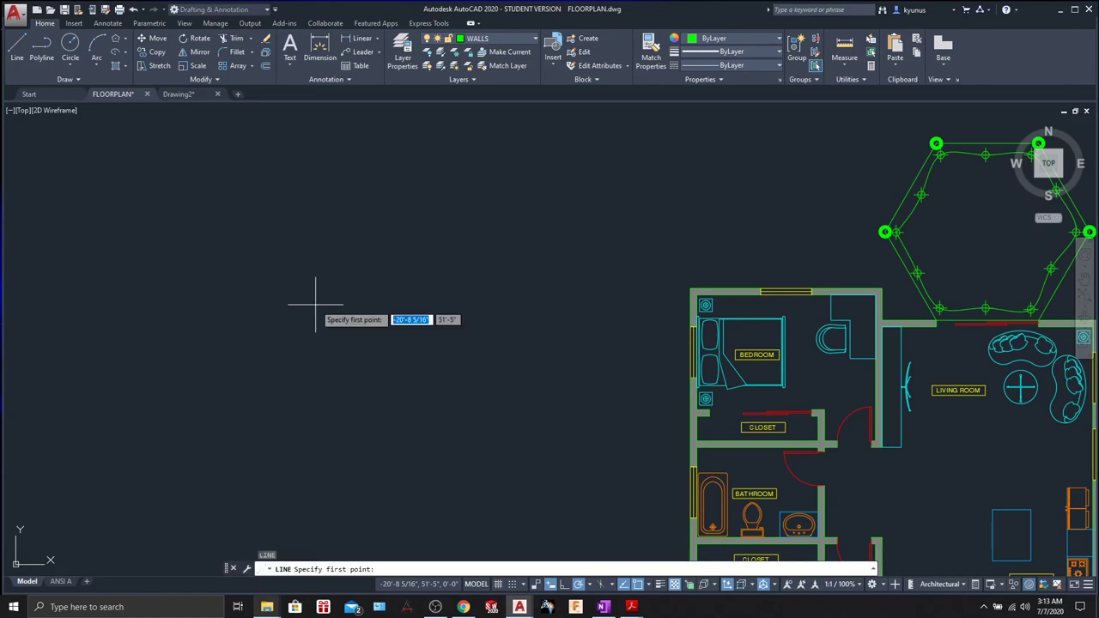
{"action": "left_click", "coordinate": [322, 225]}
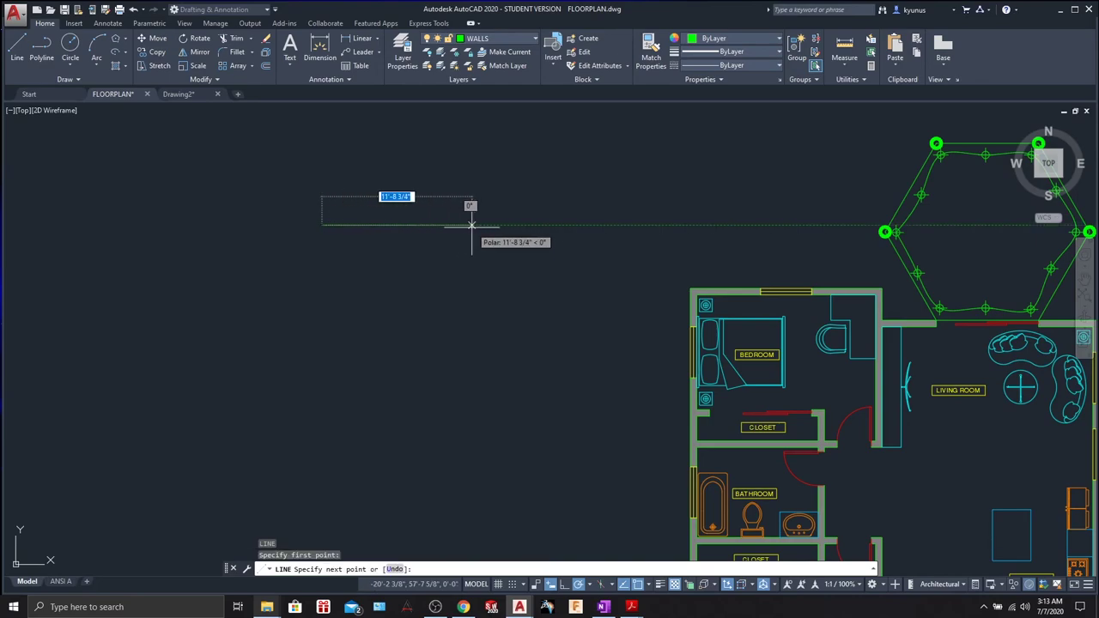
{"action": "type", "text": "1'10"}
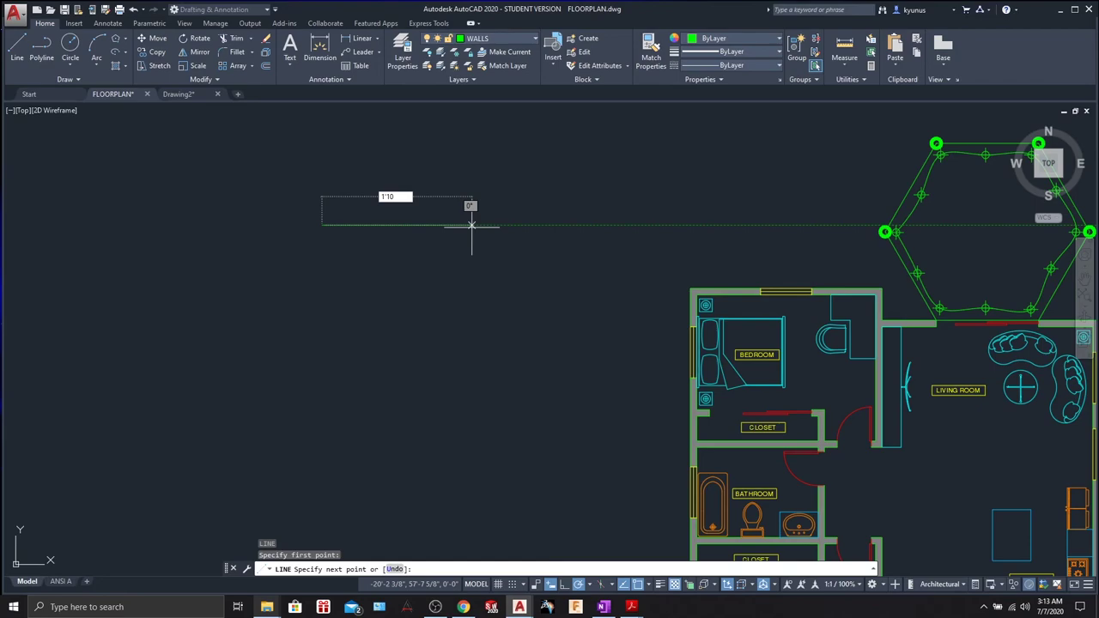
{"action": "key", "text": "Return"}
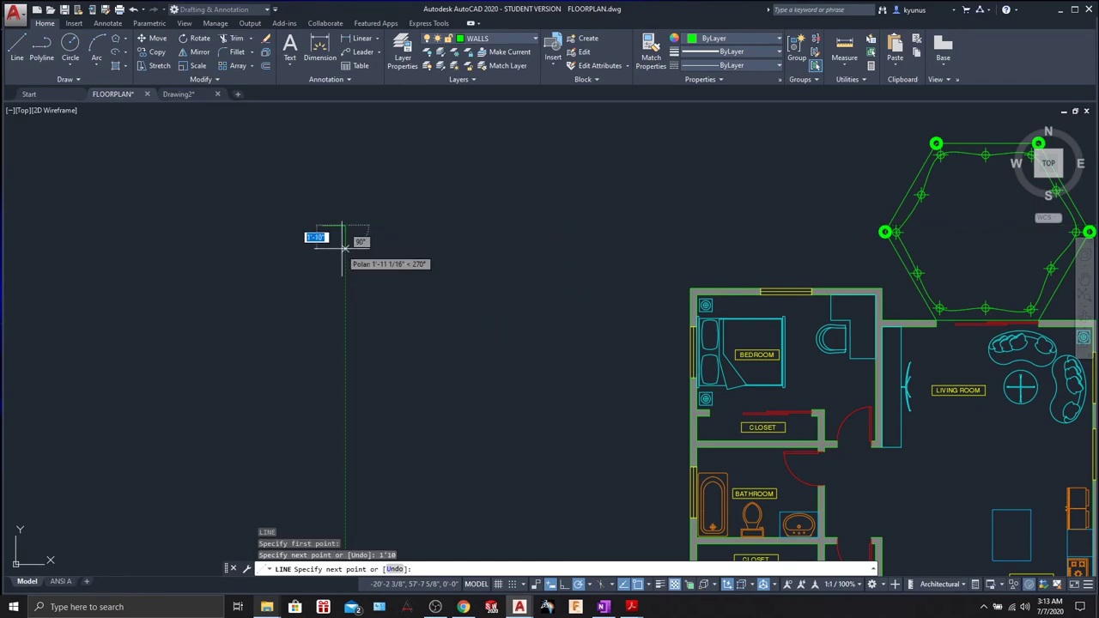
{"action": "scroll", "coordinate": [343, 247], "scroll_direction": "up", "scroll_amount": 5}
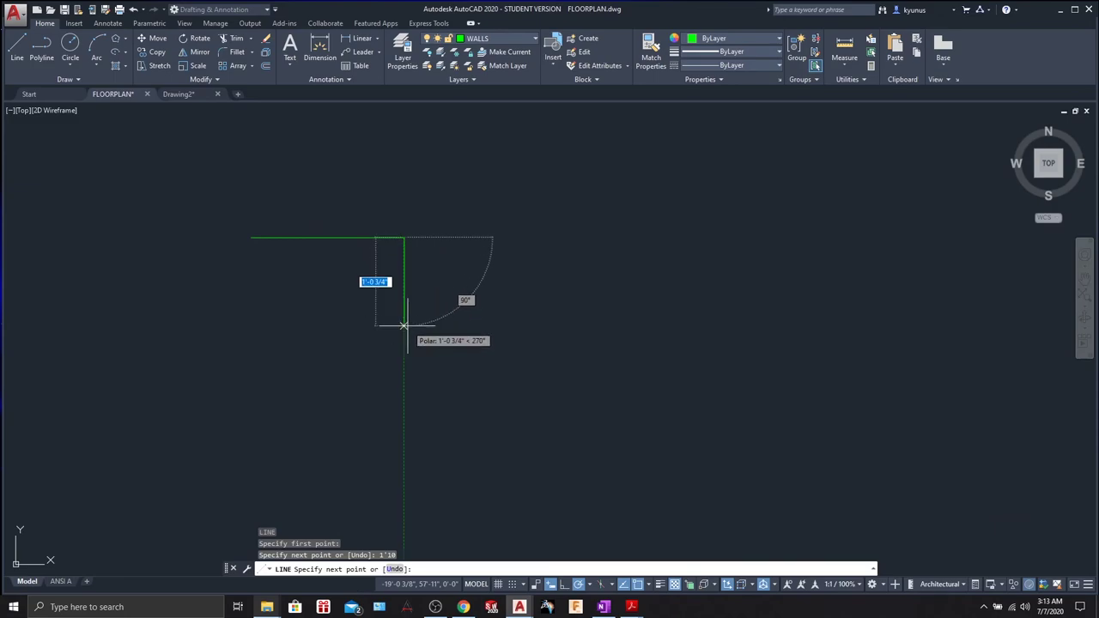
{"action": "type", "text": "9"}
{"action": "key", "text": "Return"}
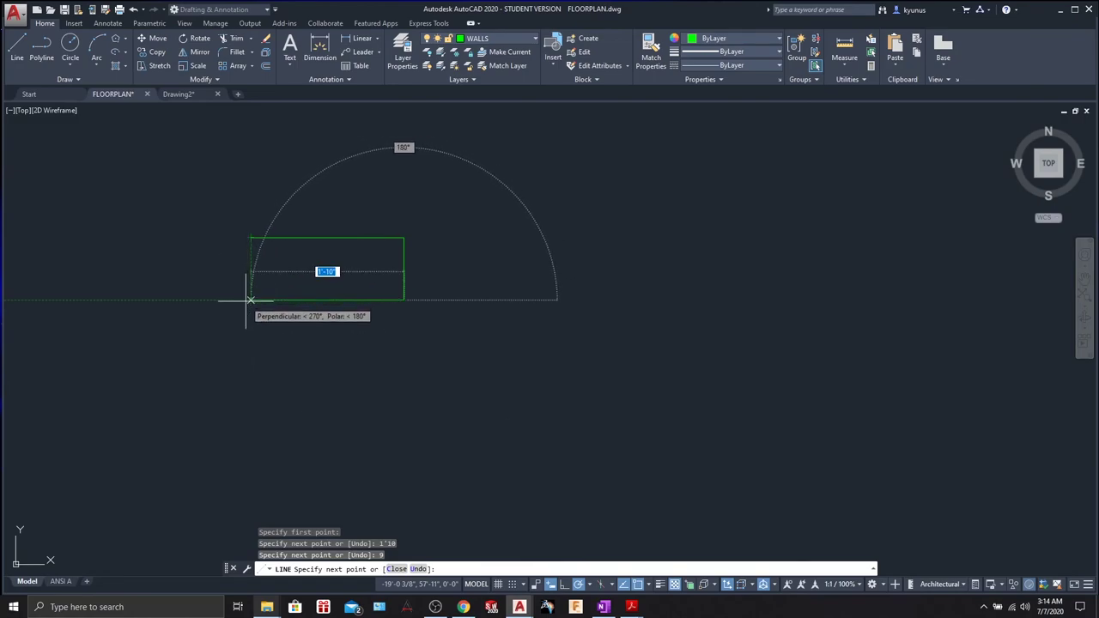
{"action": "left_click", "coordinate": [248, 301]}
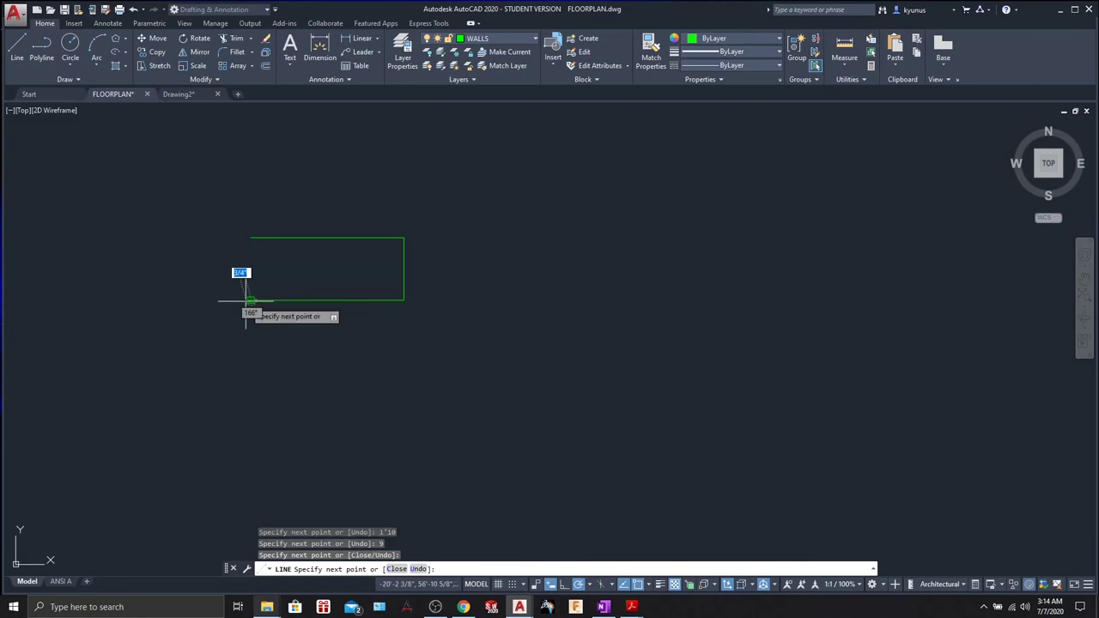
{"action": "left_click", "coordinate": [250, 238]}
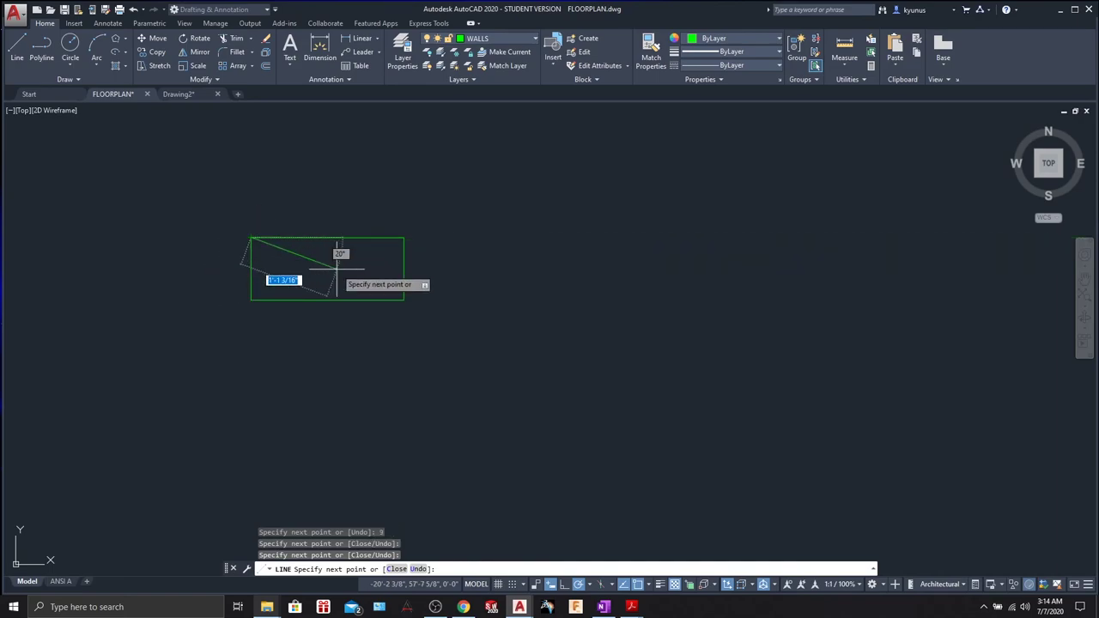
{"action": "key", "text": "Return"}
{"action": "middle_click_drag", "start_coordinate": [314, 387], "coordinate": [467, 367]}
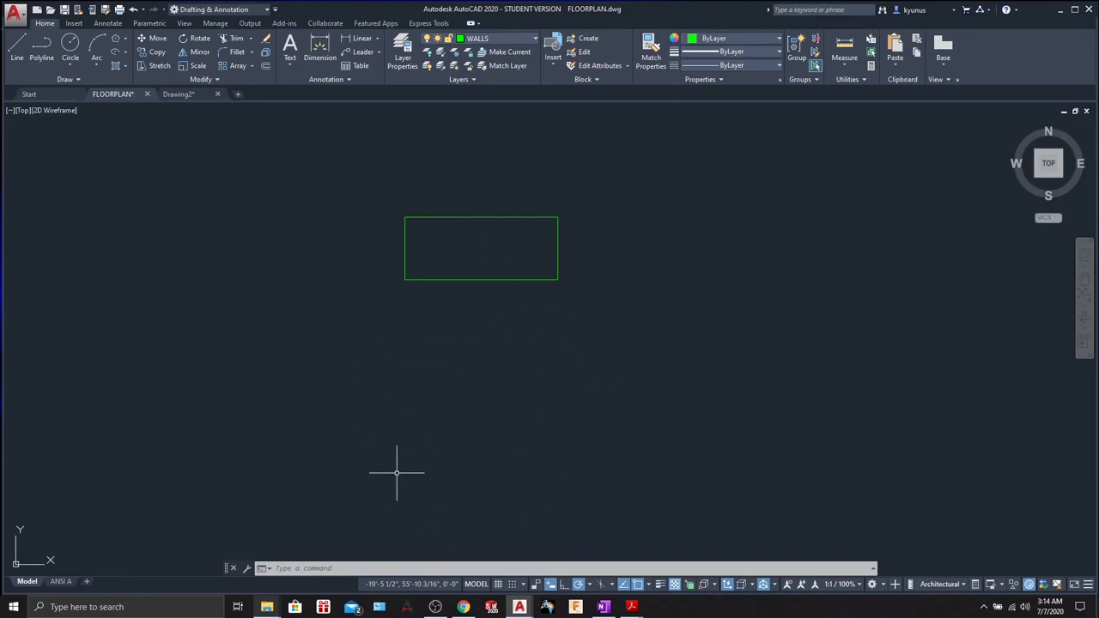
Step: Draw the bowl ellipse from the tank's bottom midpoint with a 1'10 axis and 8" half-width
{"action": "middle_click_drag", "start_coordinate": [565, 434], "coordinate": [544, 373]}
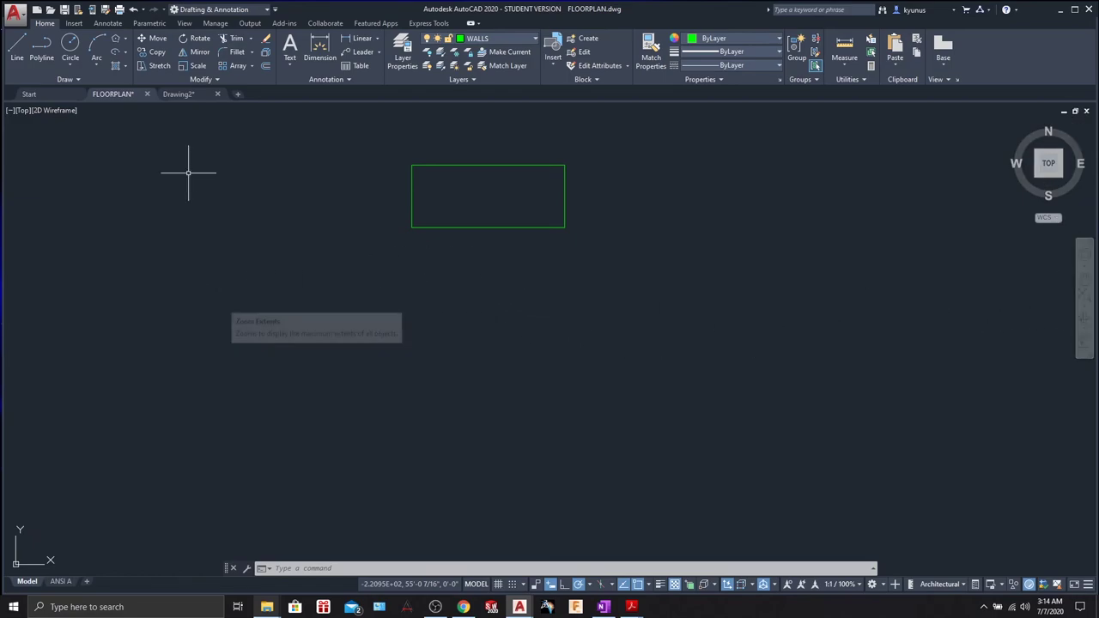
{"action": "left_click", "coordinate": [125, 53]}
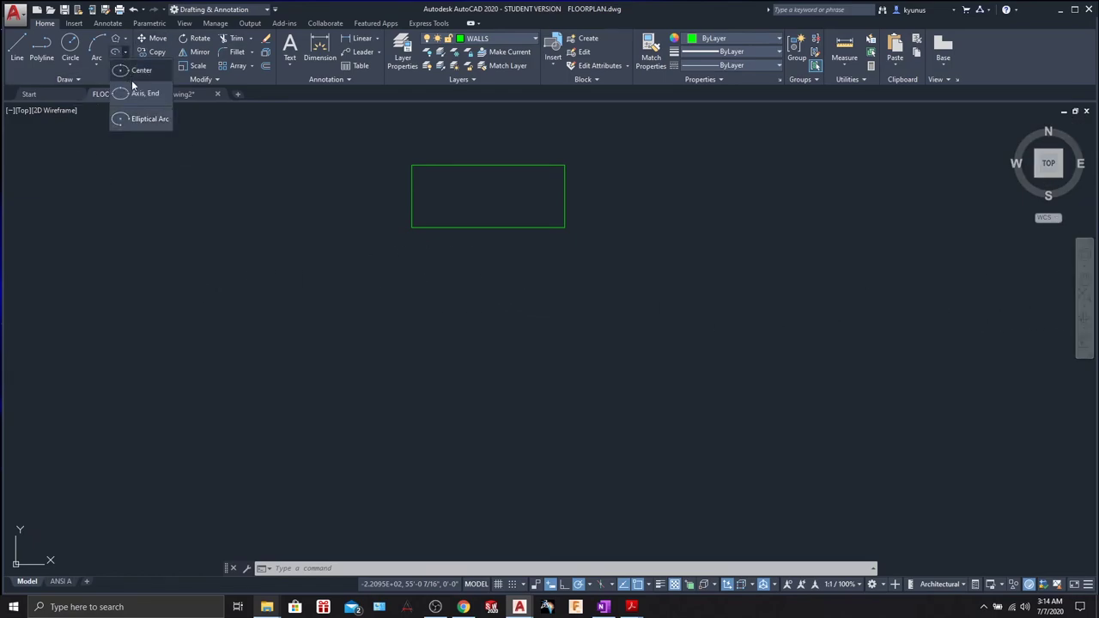
{"action": "left_click", "coordinate": [137, 94]}
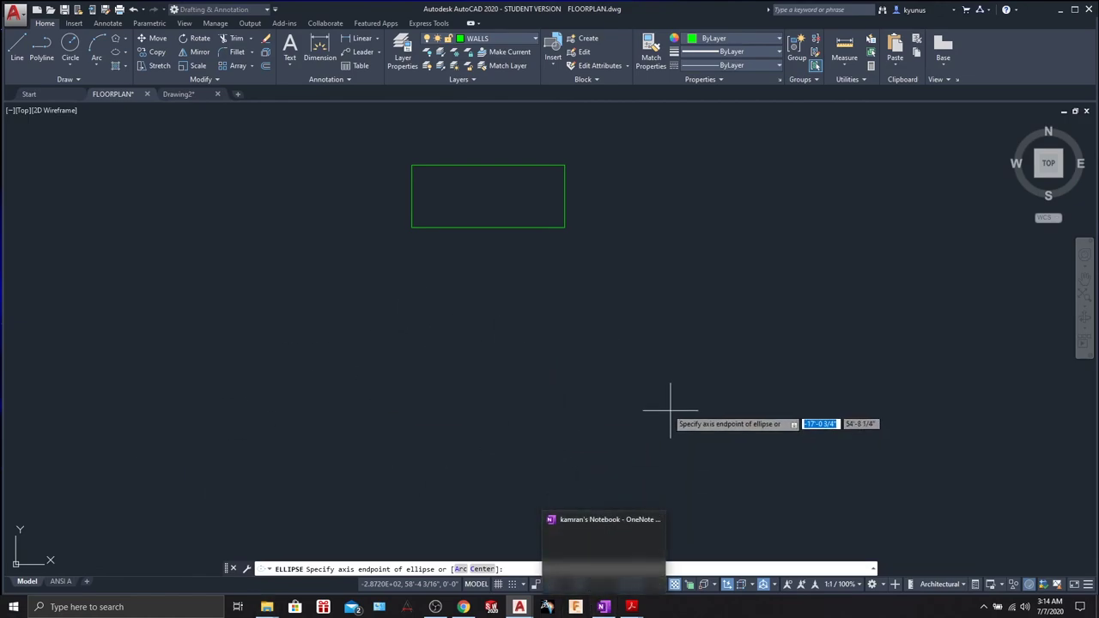
{"action": "left_click", "coordinate": [488, 228]}
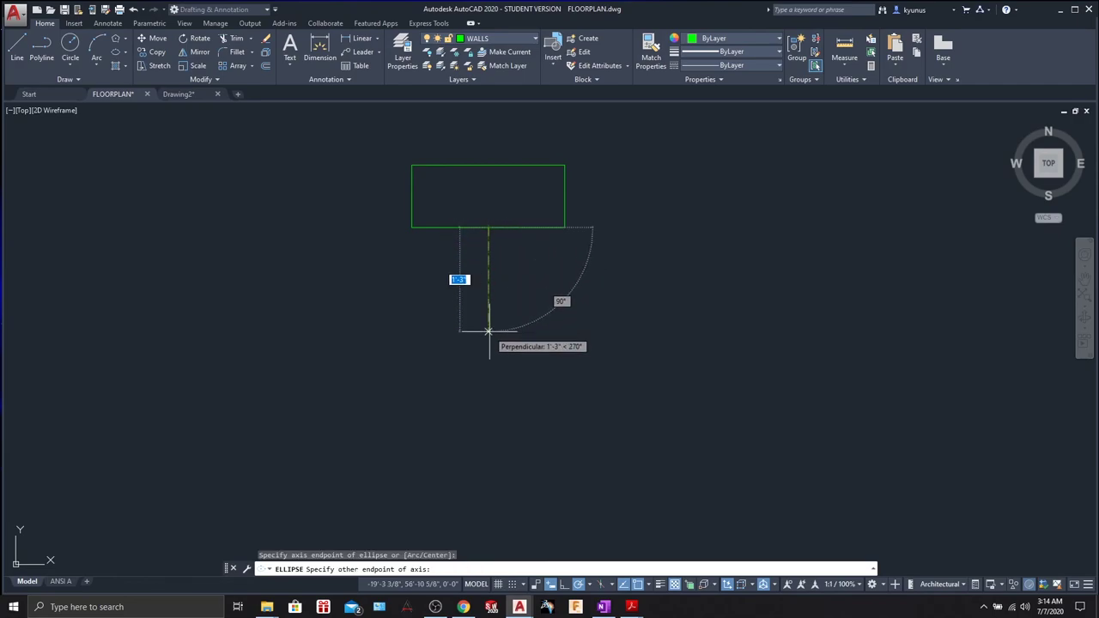
{"action": "type", "text": "1"}
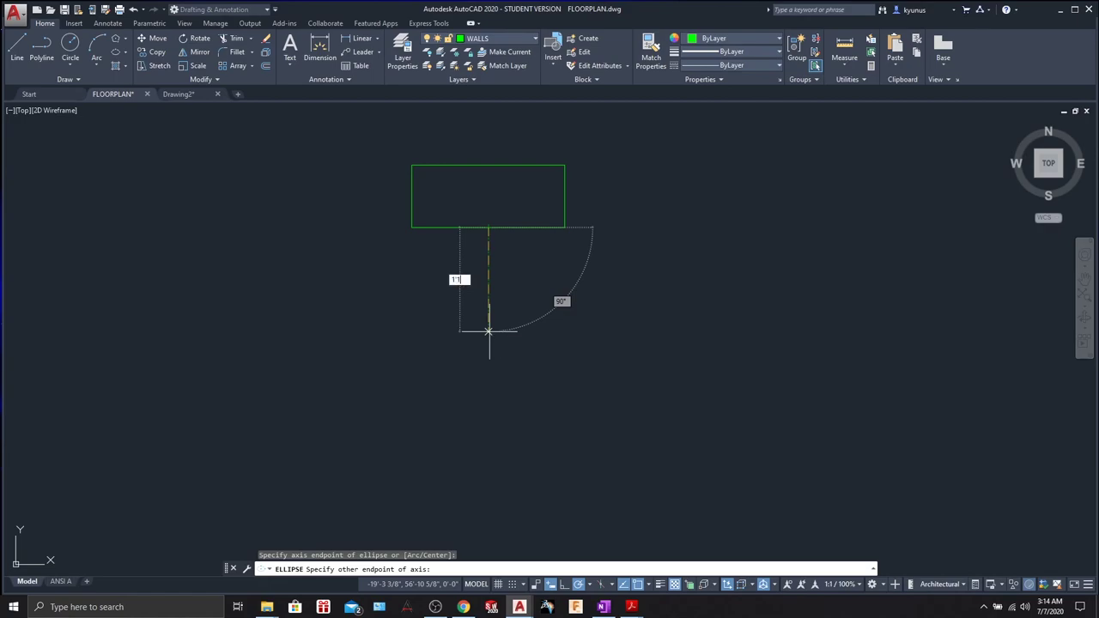
{"action": "type", "text": "'10"}
{"action": "key", "text": "Return"}
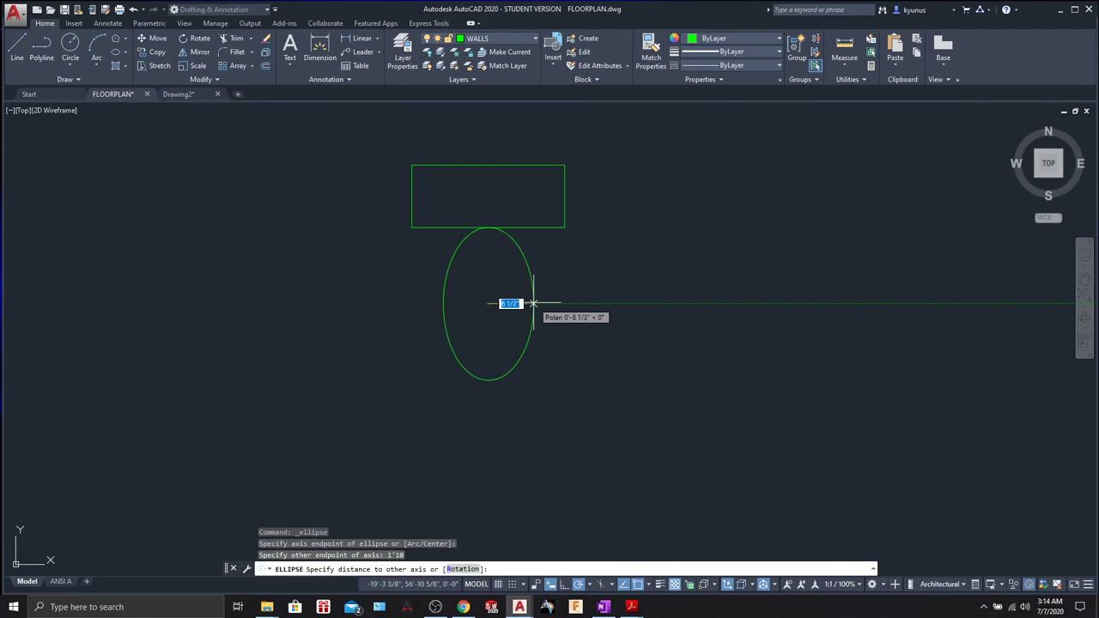
{"action": "type", "text": "8"}
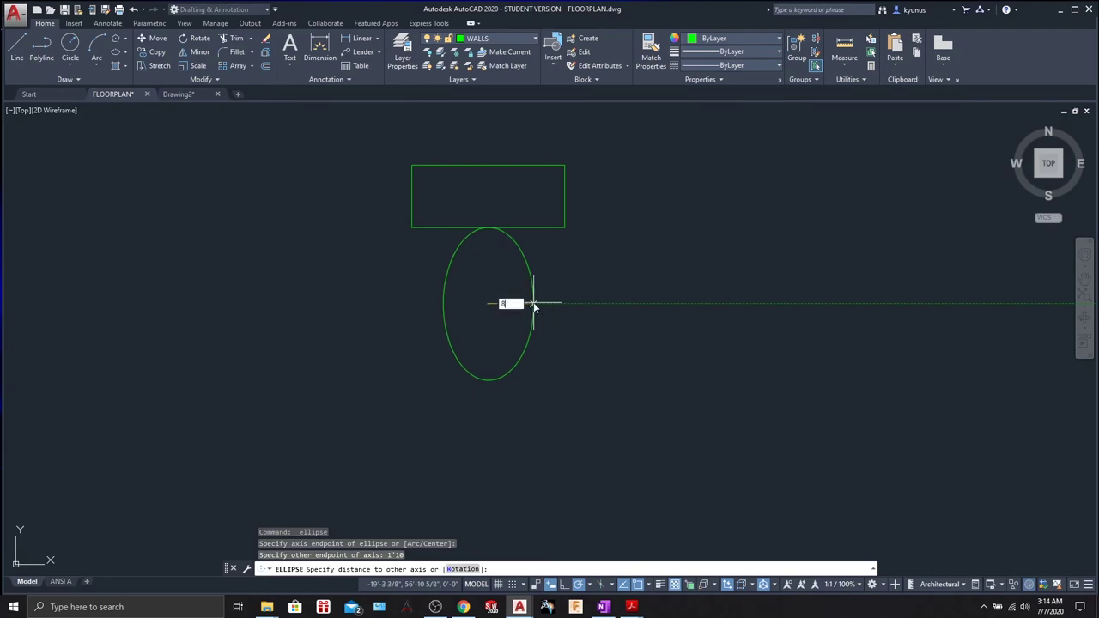
{"action": "key", "text": "Return"}
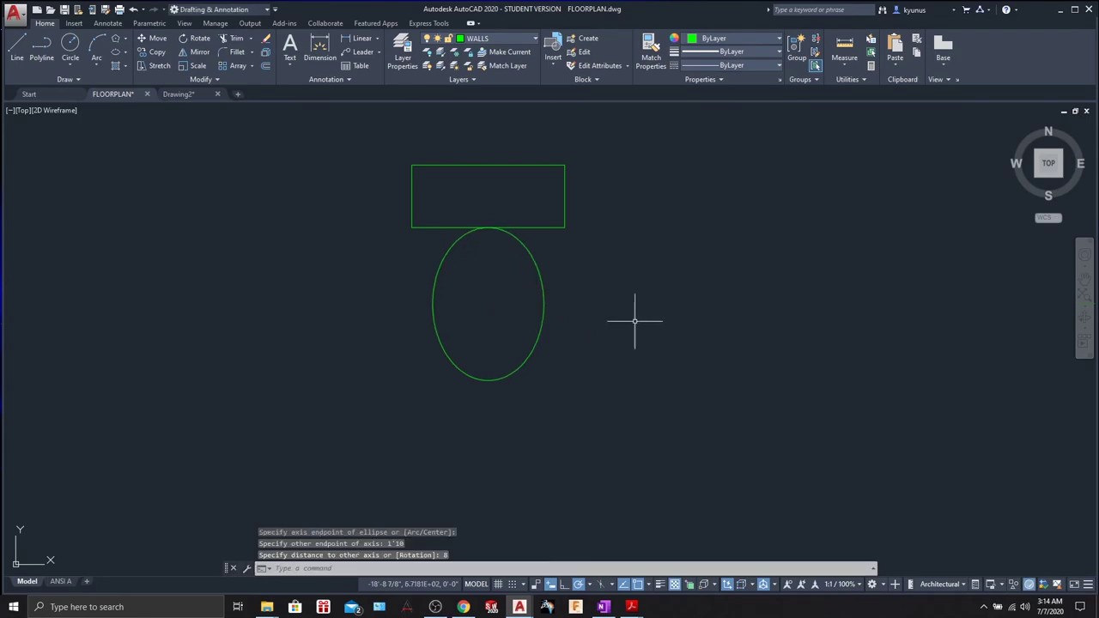
{"action": "middle_click_drag", "start_coordinate": [616, 238], "coordinate": [606, 226]}
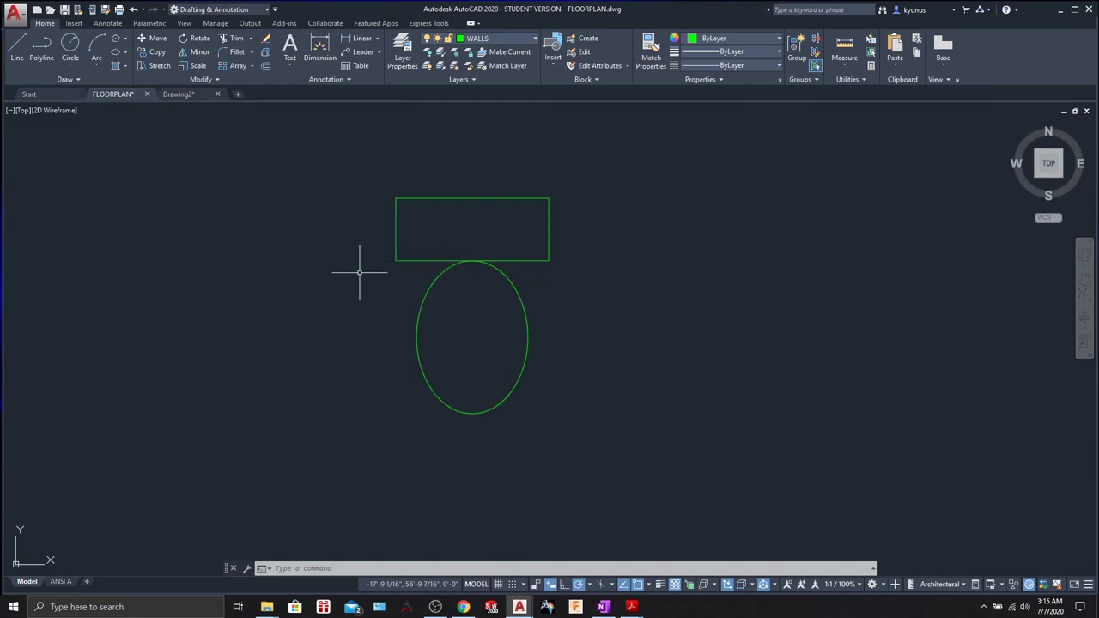
Step: Offset the tank's bottom edge 3" downward so it crosses the top of the ellipse
{"action": "left_click", "coordinate": [409, 259]}
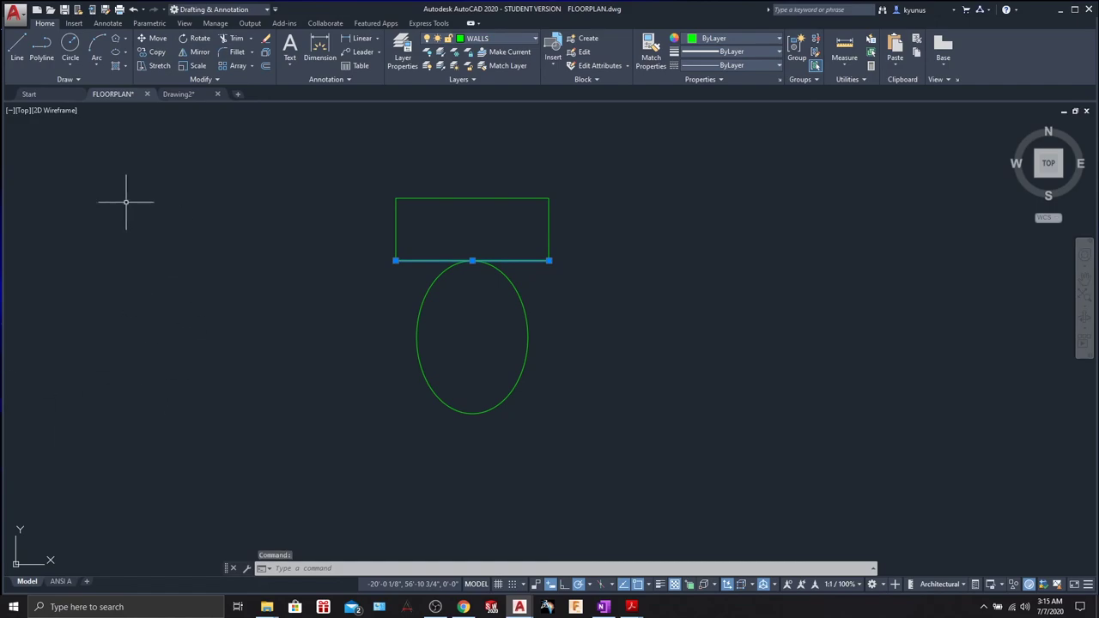
{"action": "left_click", "coordinate": [265, 69]}
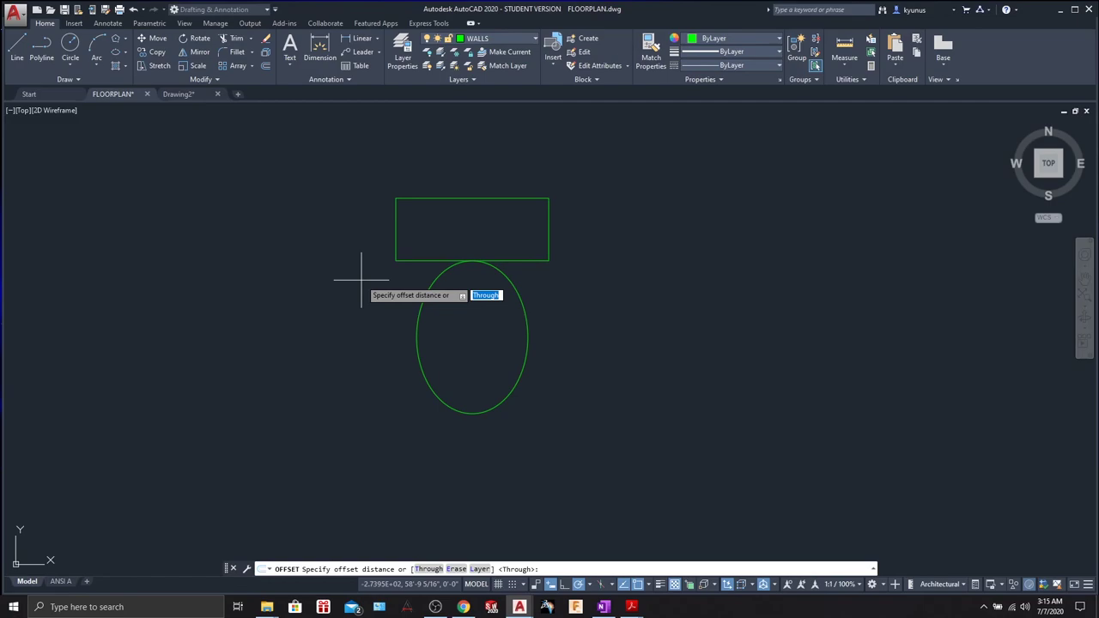
{"action": "type", "text": "3"}
{"action": "key", "text": "Return"}
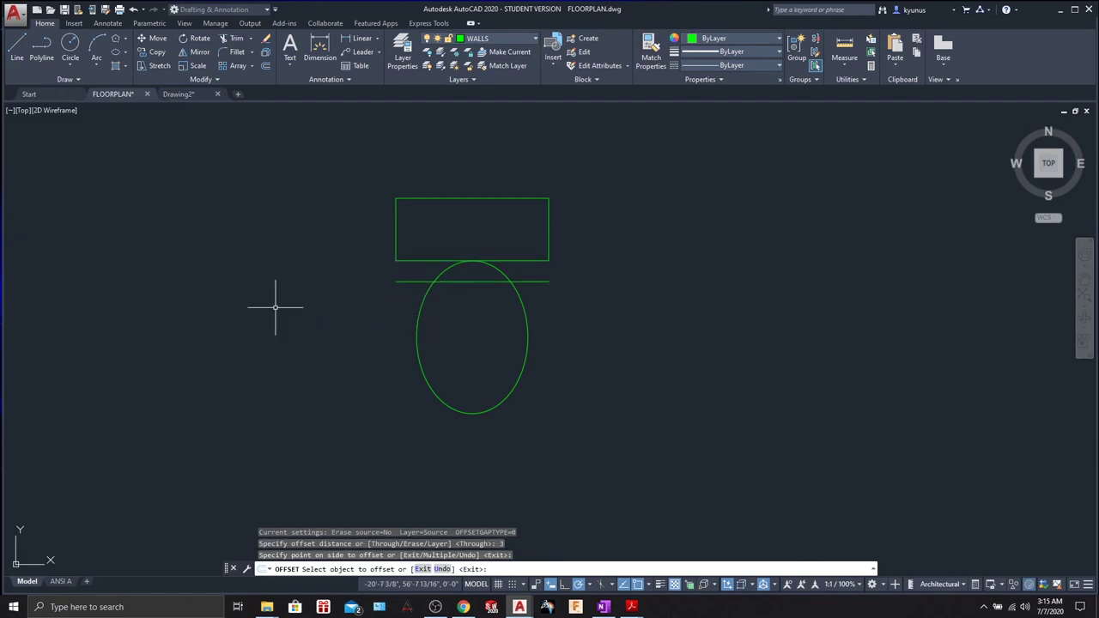
{"action": "key", "text": "Escape"}
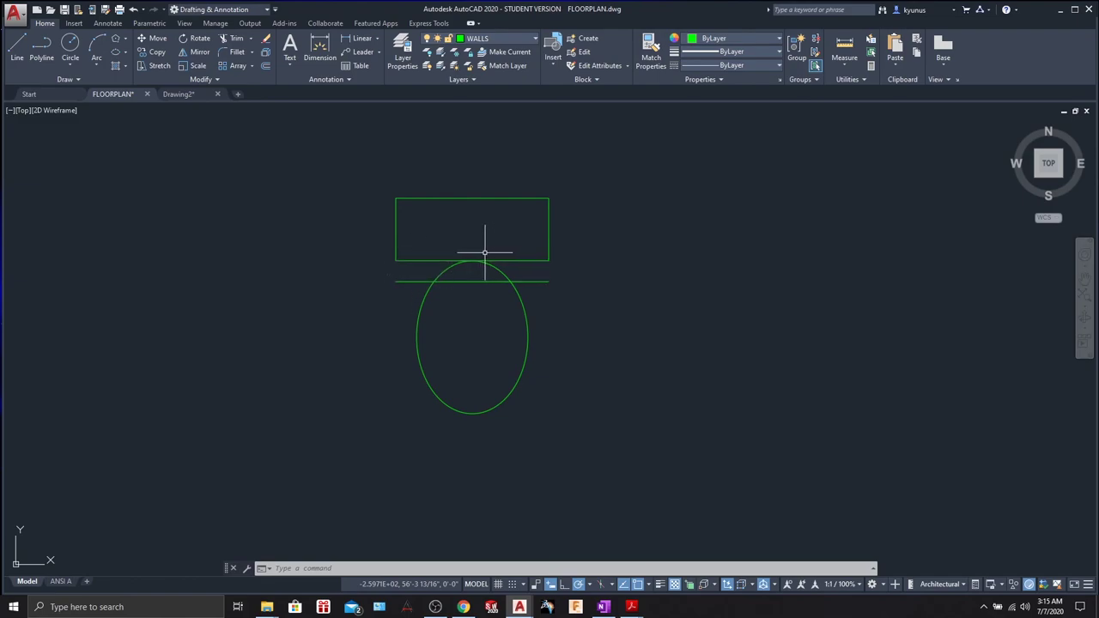
Step: Trim the offset line outside the ellipse and the ellipse arc above the line, leaving a flat bowl top
{"action": "left_click", "coordinate": [233, 41]}
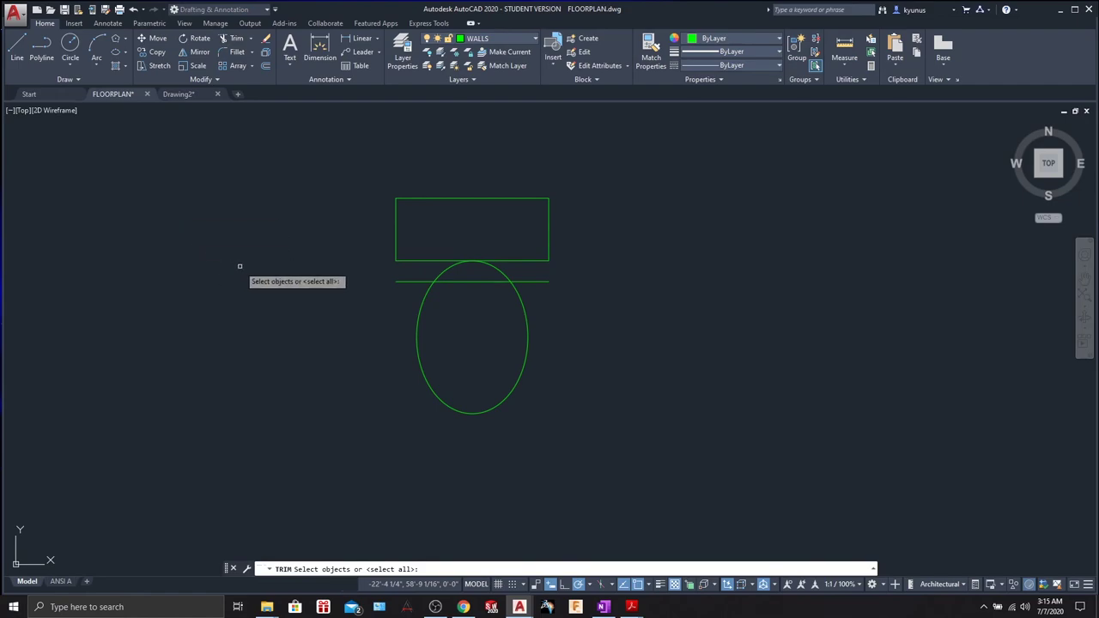
{"action": "key", "text": "Return"}
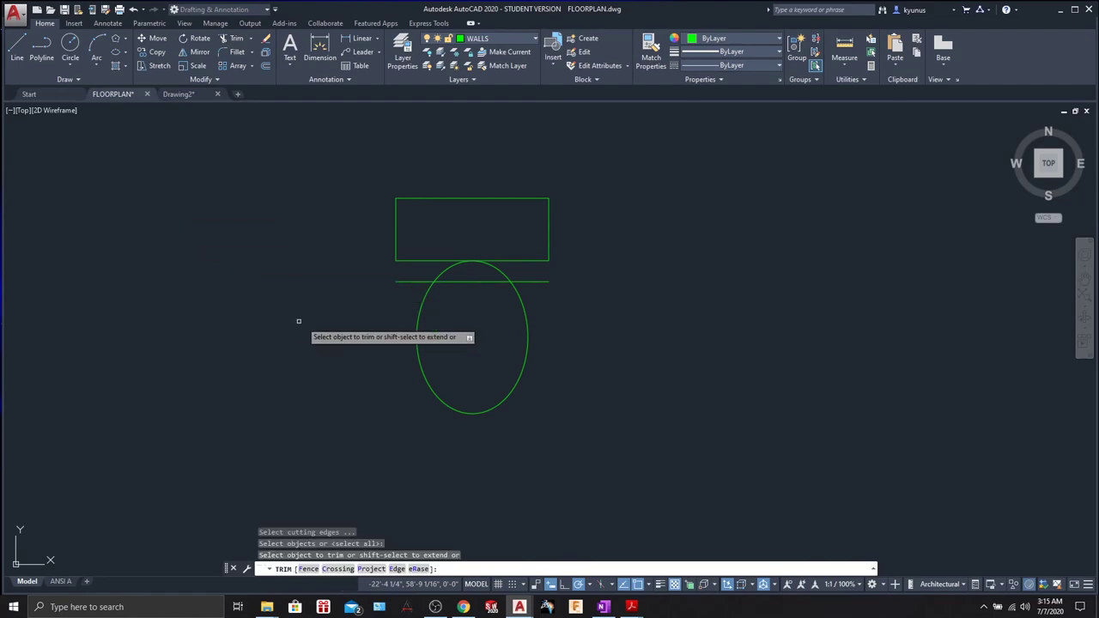
{"action": "left_click", "coordinate": [412, 281]}
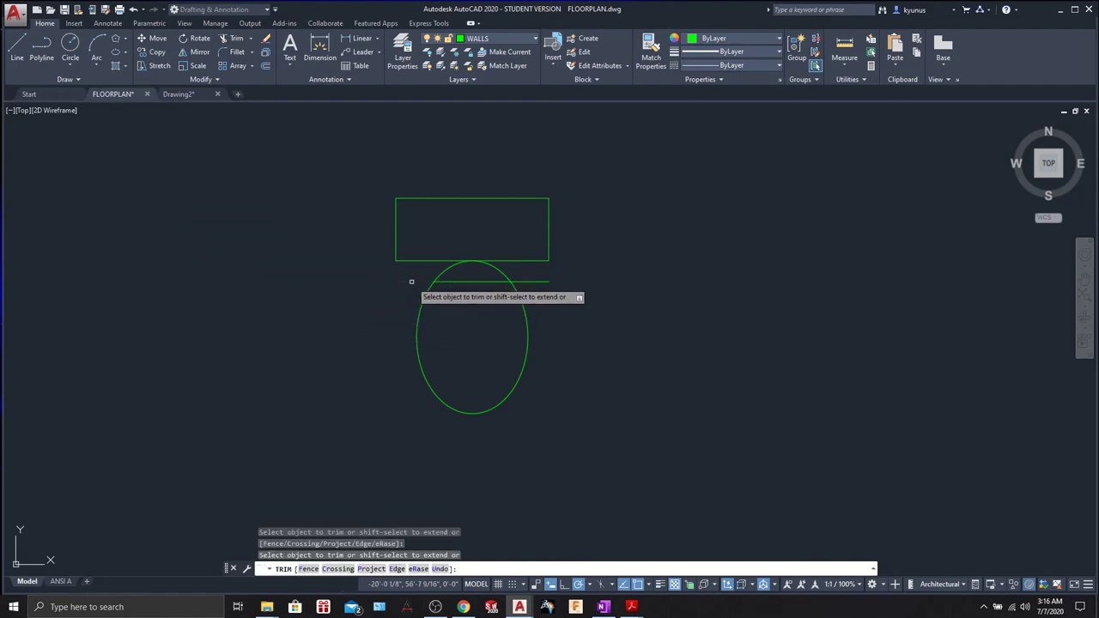
{"action": "left_click", "coordinate": [499, 269]}
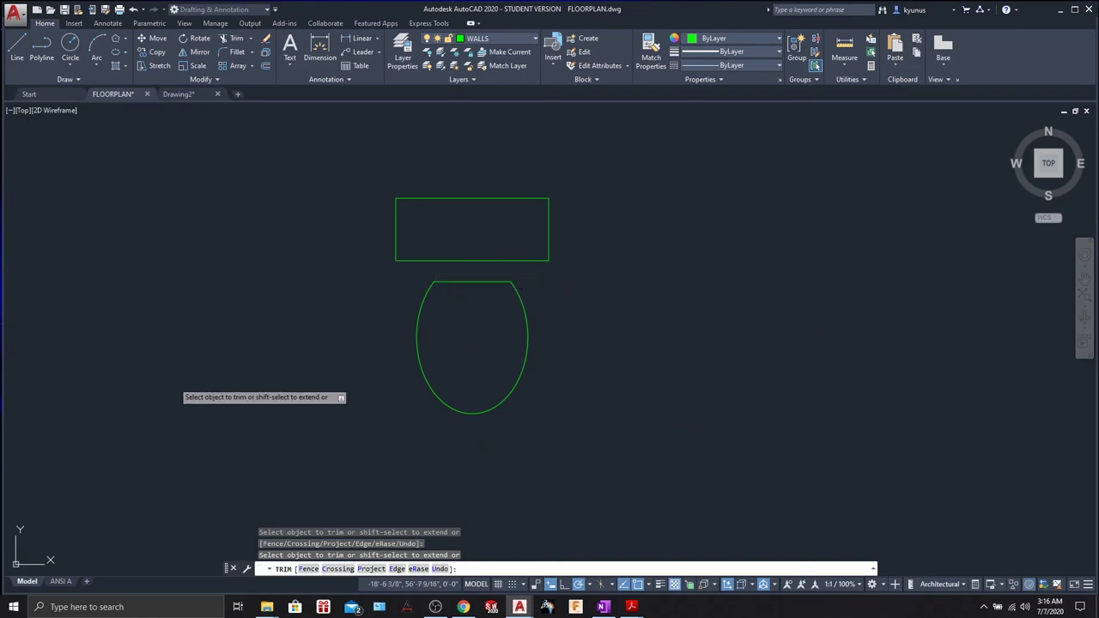
{"action": "key", "text": "Return"}
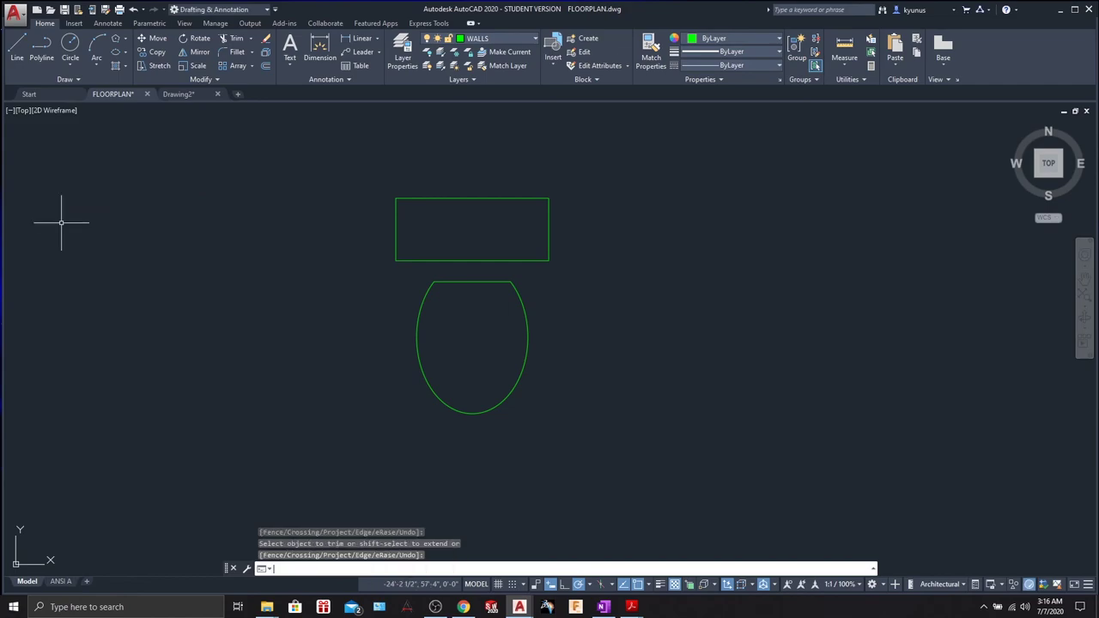
{"action": "left_click", "coordinate": [324, 136]}
{"action": "left_click", "coordinate": [622, 429]}
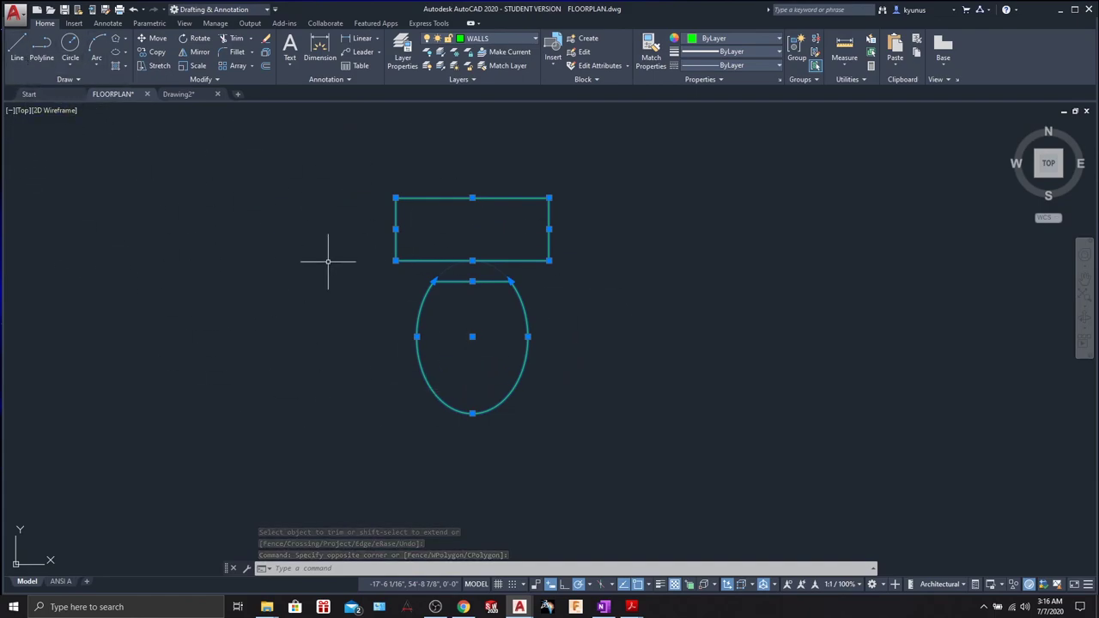
{"action": "key", "text": "Escape"}
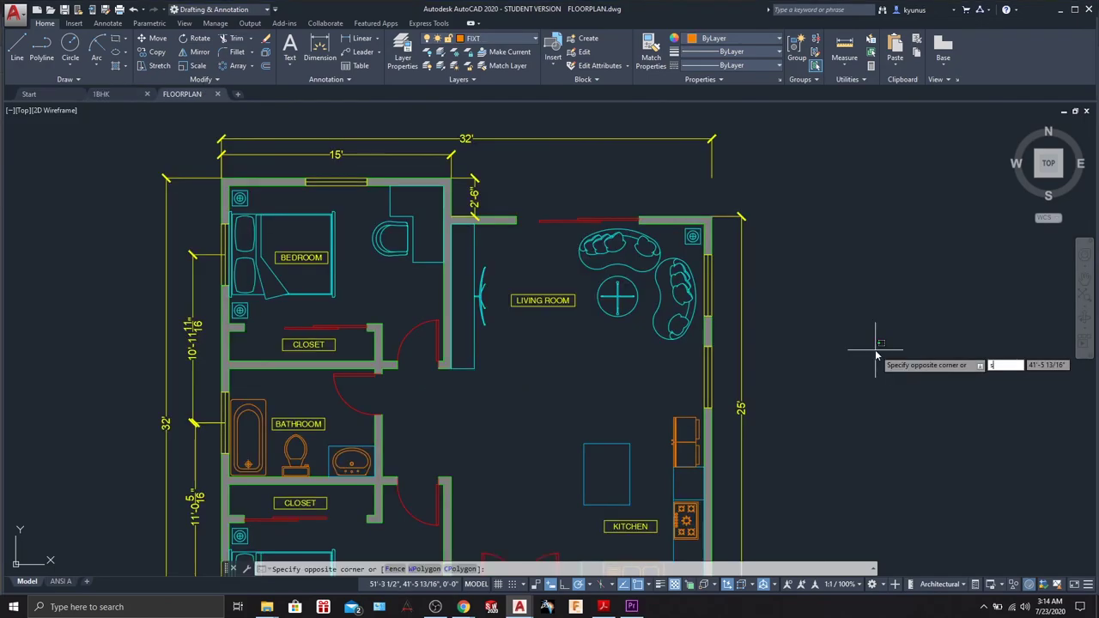
{"action": "key", "text": "Escape"}
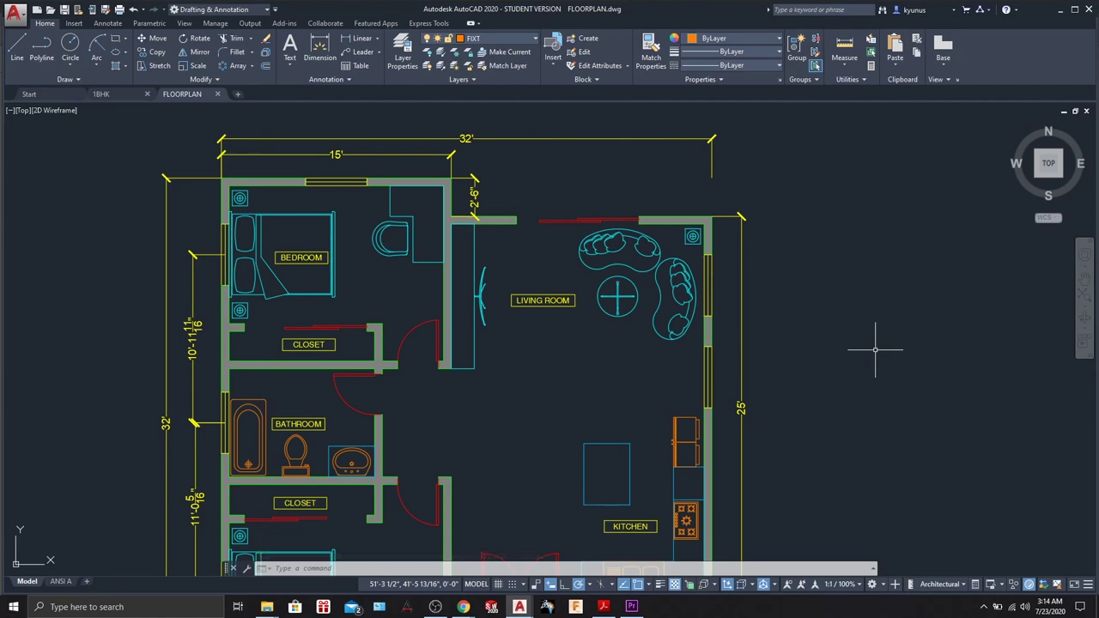
{"action": "left_click", "coordinate": [72, 79]}
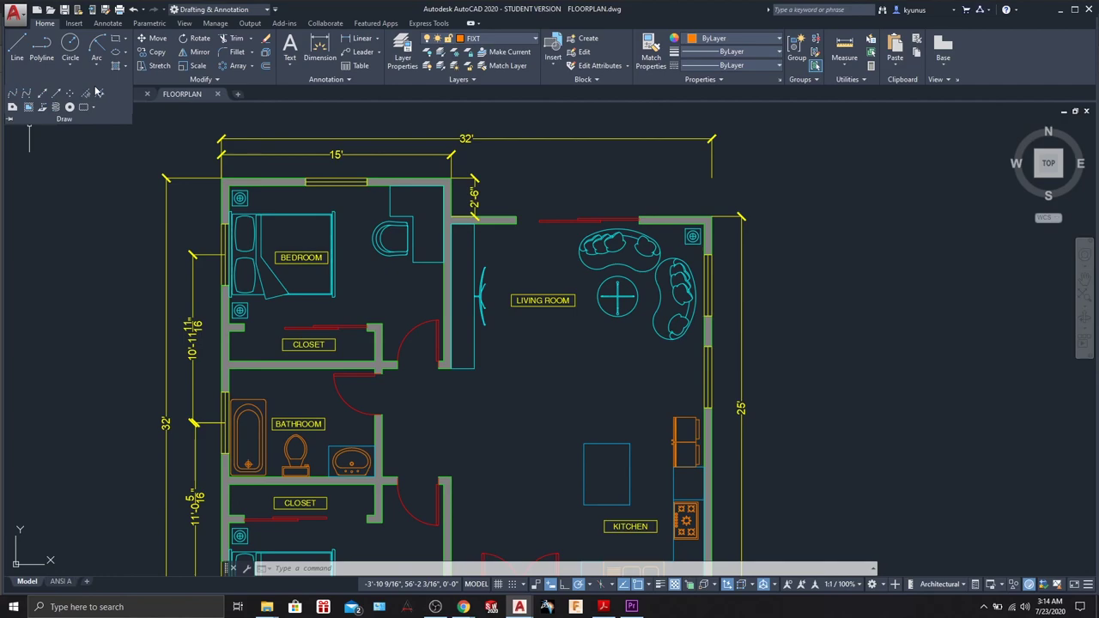
{"action": "left_click", "coordinate": [135, 182]}
{"action": "key", "text": "Escape"}
{"action": "key", "text": "Escape"}
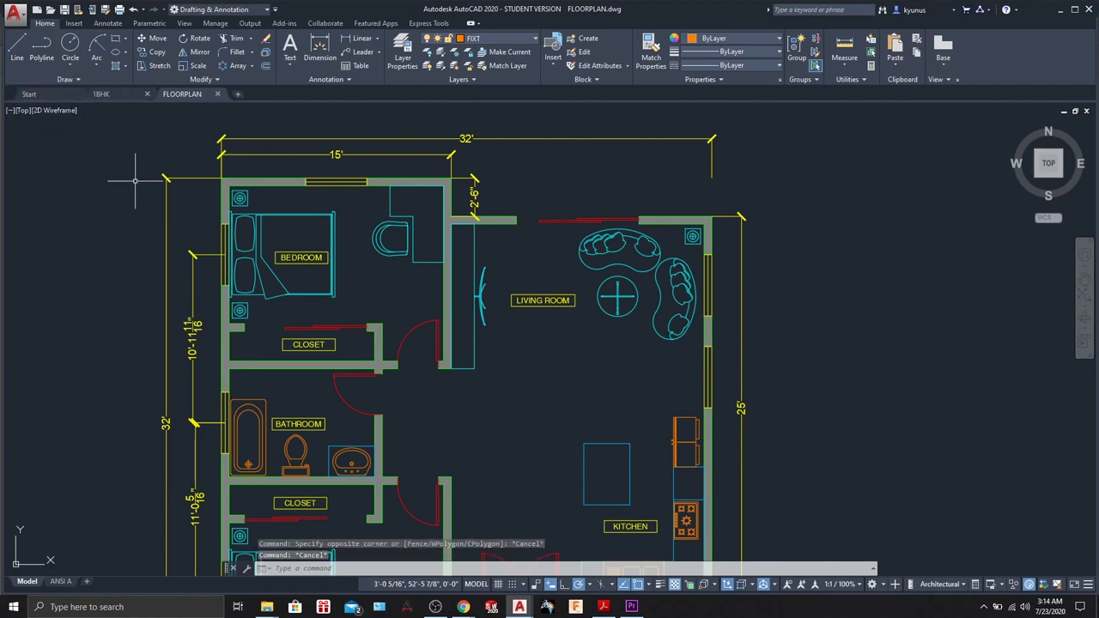
{"action": "left_click", "coordinate": [215, 79]}
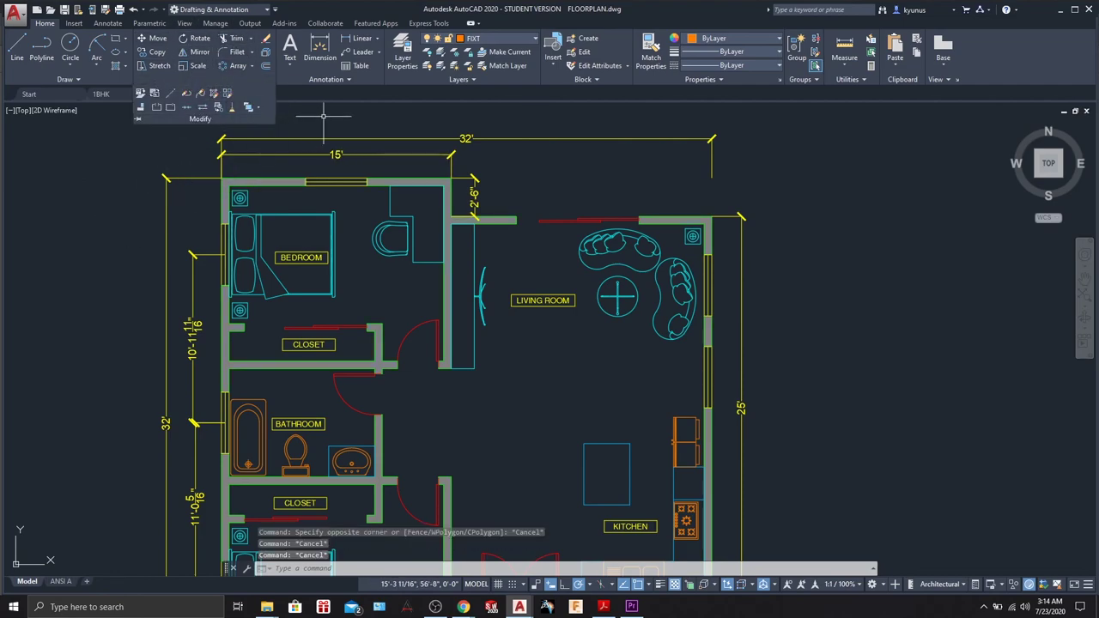
{"action": "key", "text": "Escape"}
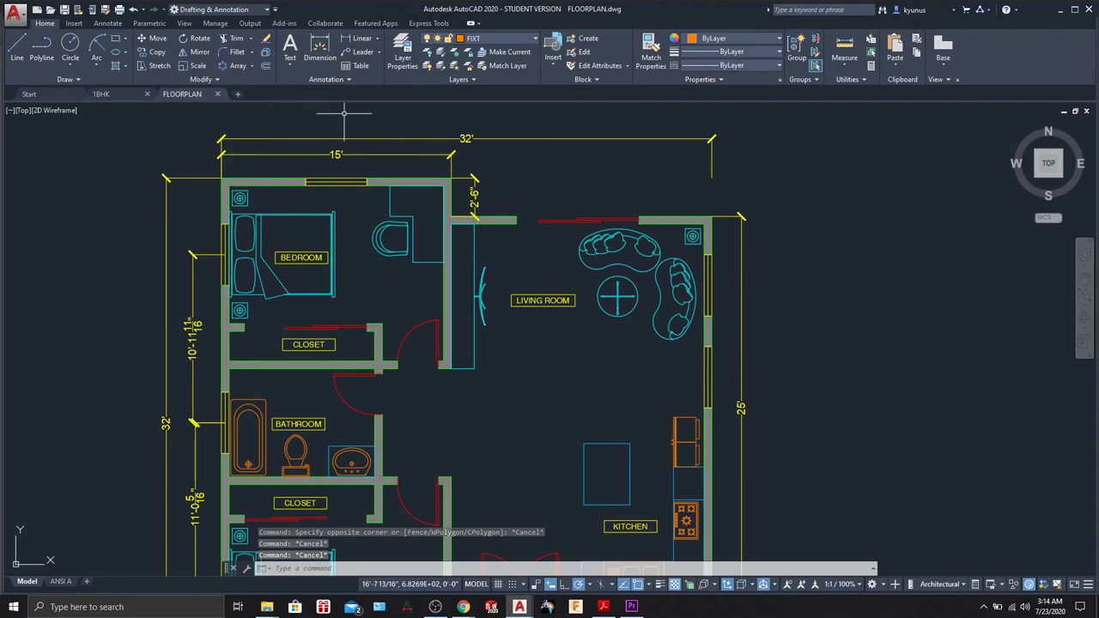